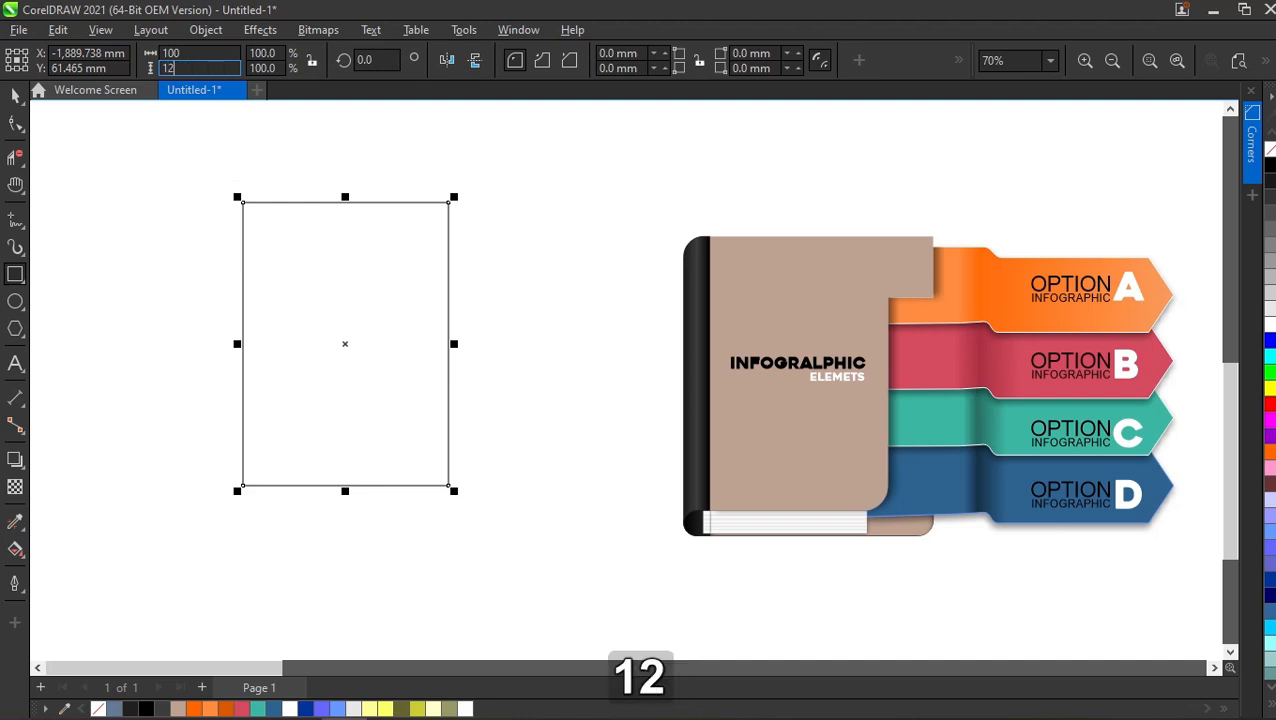
Size the rectangle to 100 × 120 mm and move it toward the reference book artwork.
key("space")
left_click_drag(362, 345, 428, 371)
left_click(507, 350)
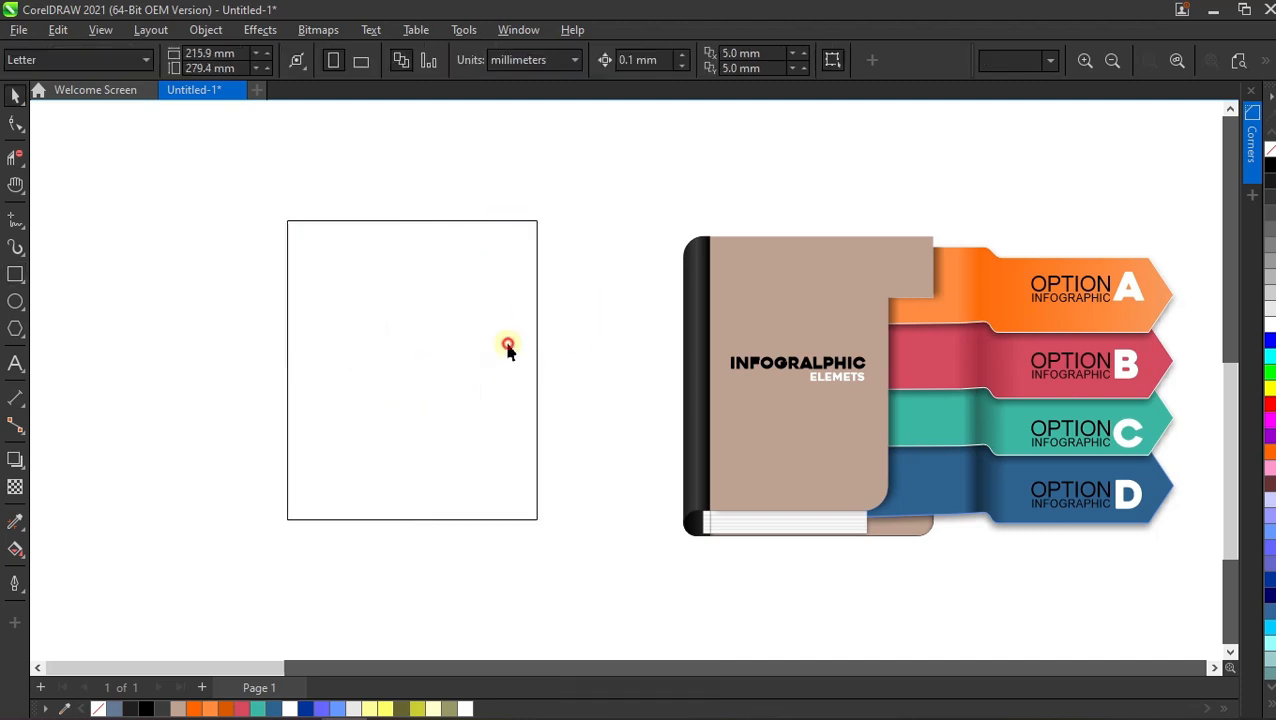
left_click(507, 349)
left_click(205, 275)
Draw a full-width rectangle across the lower end of the large rectangle and set its height to 10 mm.
left_click(15, 273)
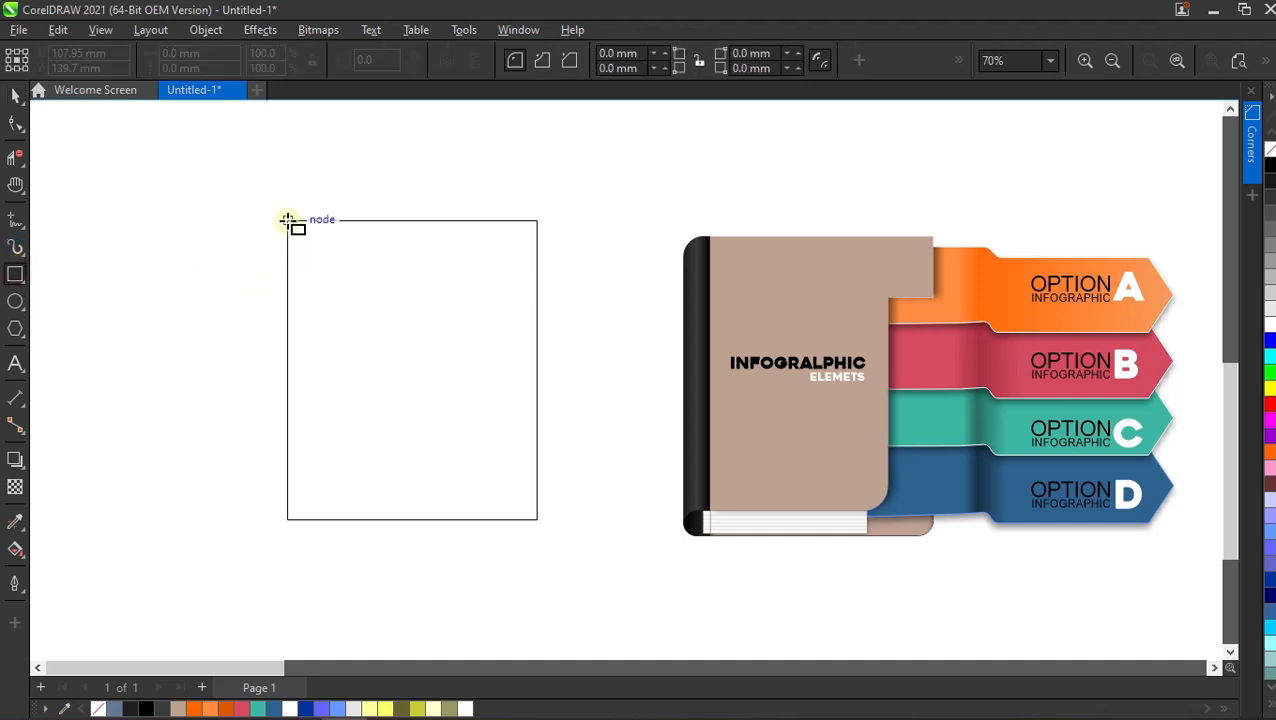
key("space")
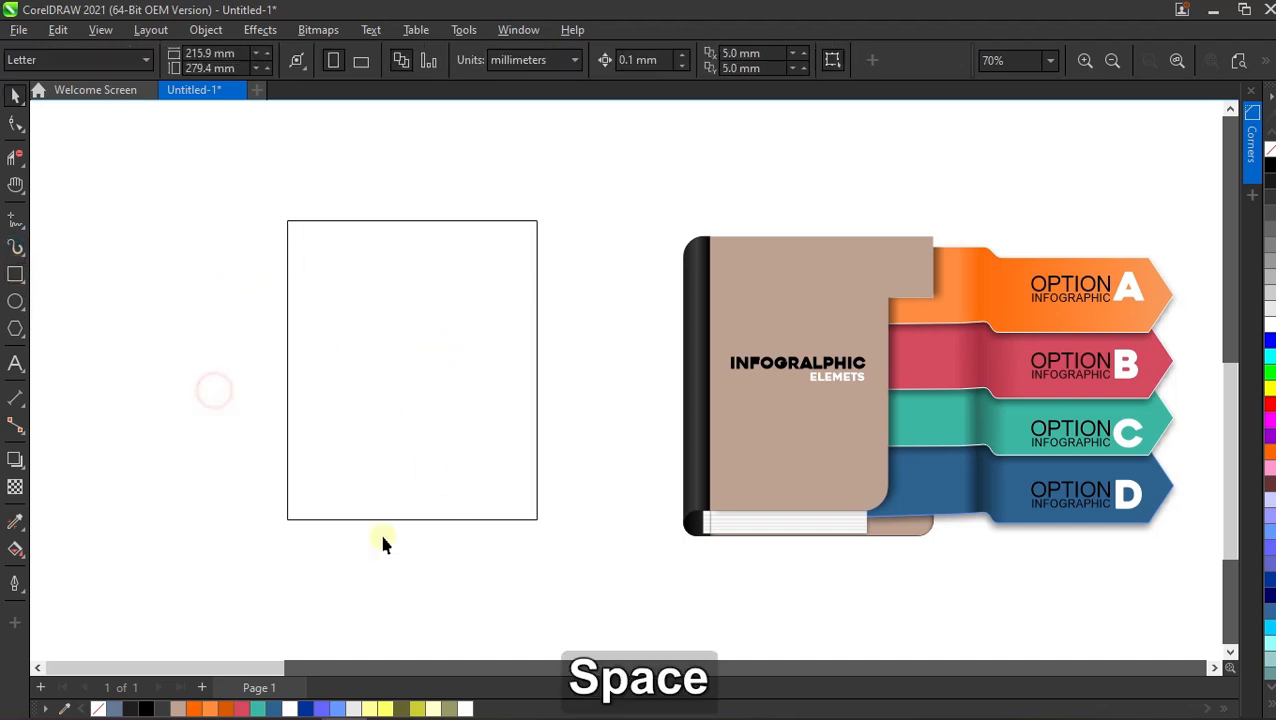
left_click(15, 274)
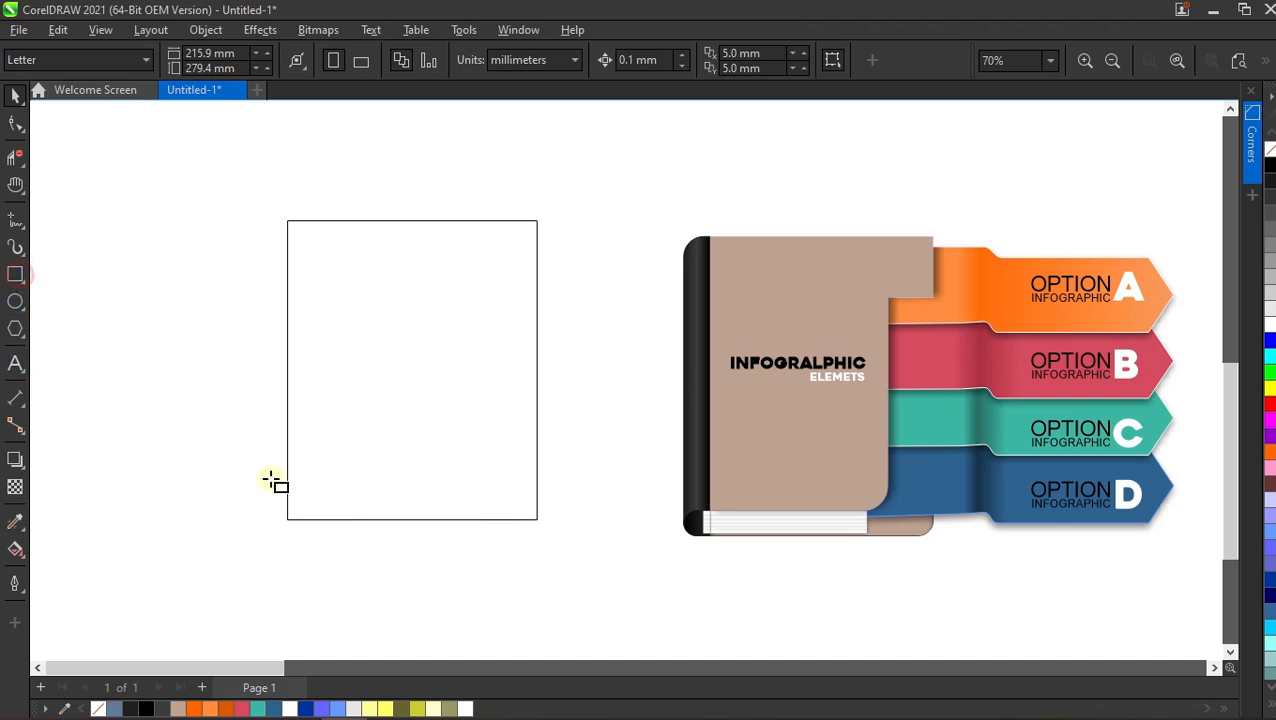
left_click_drag(288, 469, 537, 520)
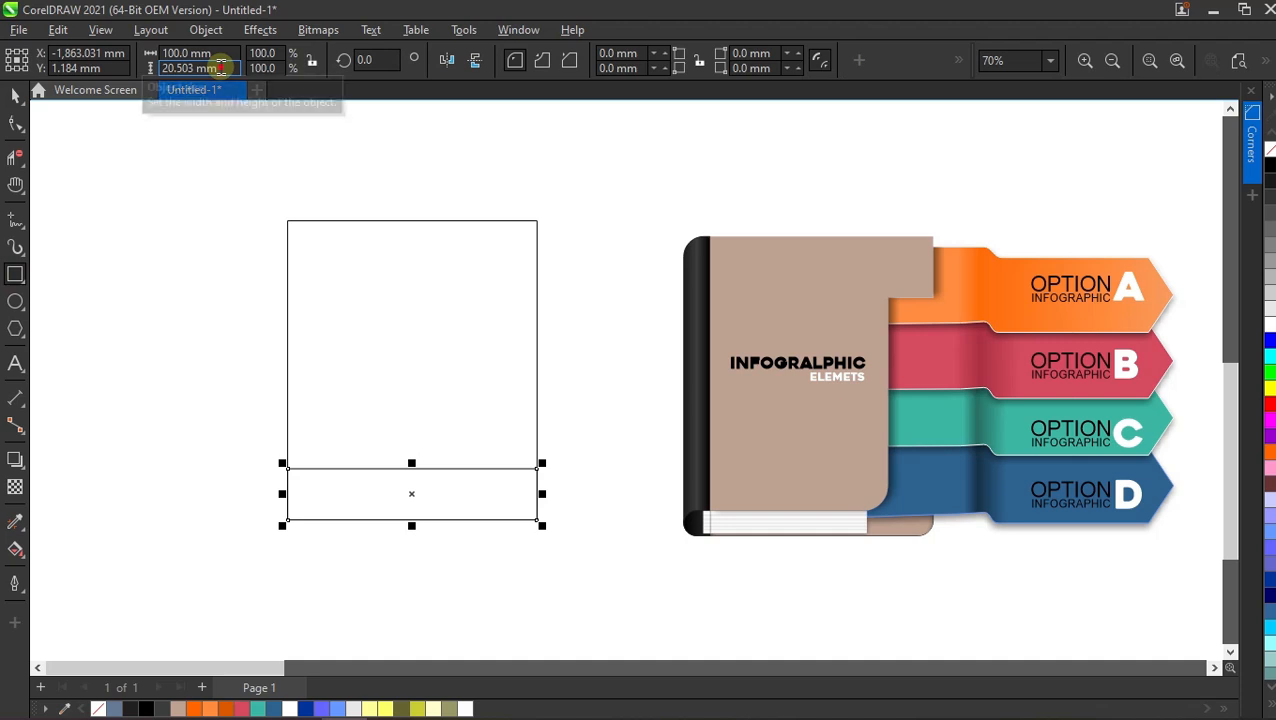
left_click(200, 68)
type("10")
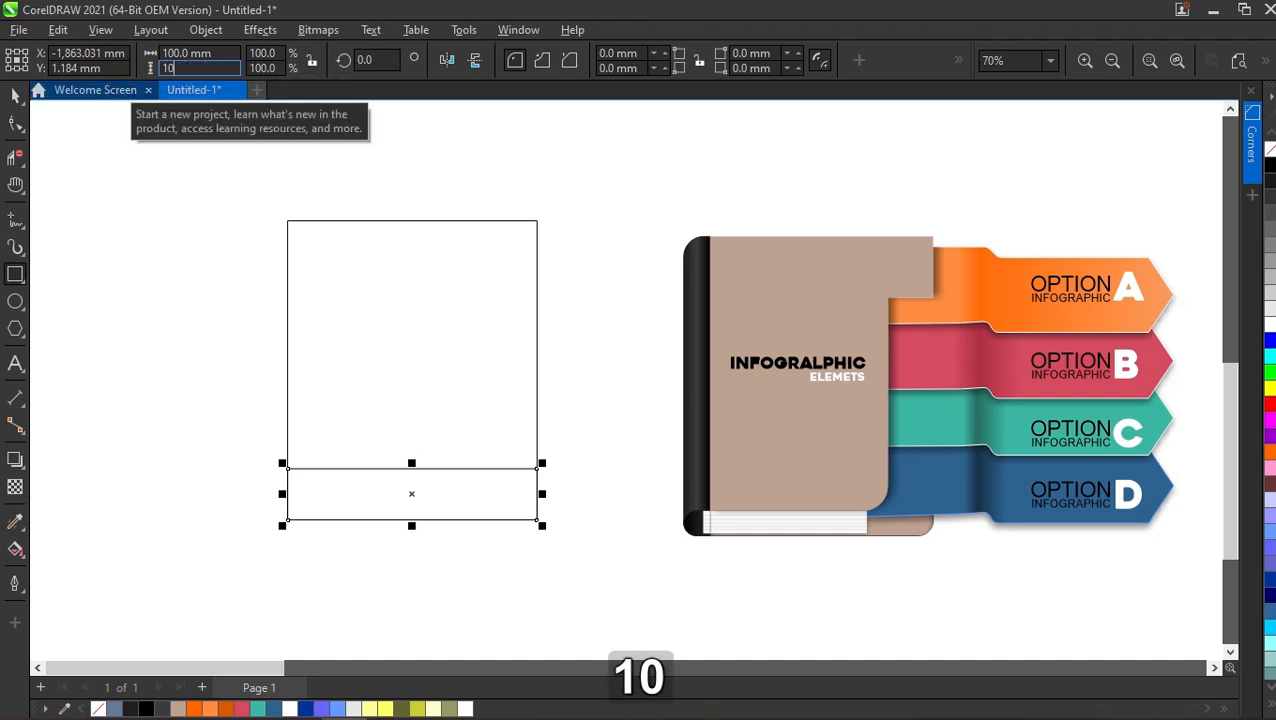
key("Return")
Align the narrow strip with the bottom edge of the large rectangle.
key("space")
left_click(385, 349, "shift")
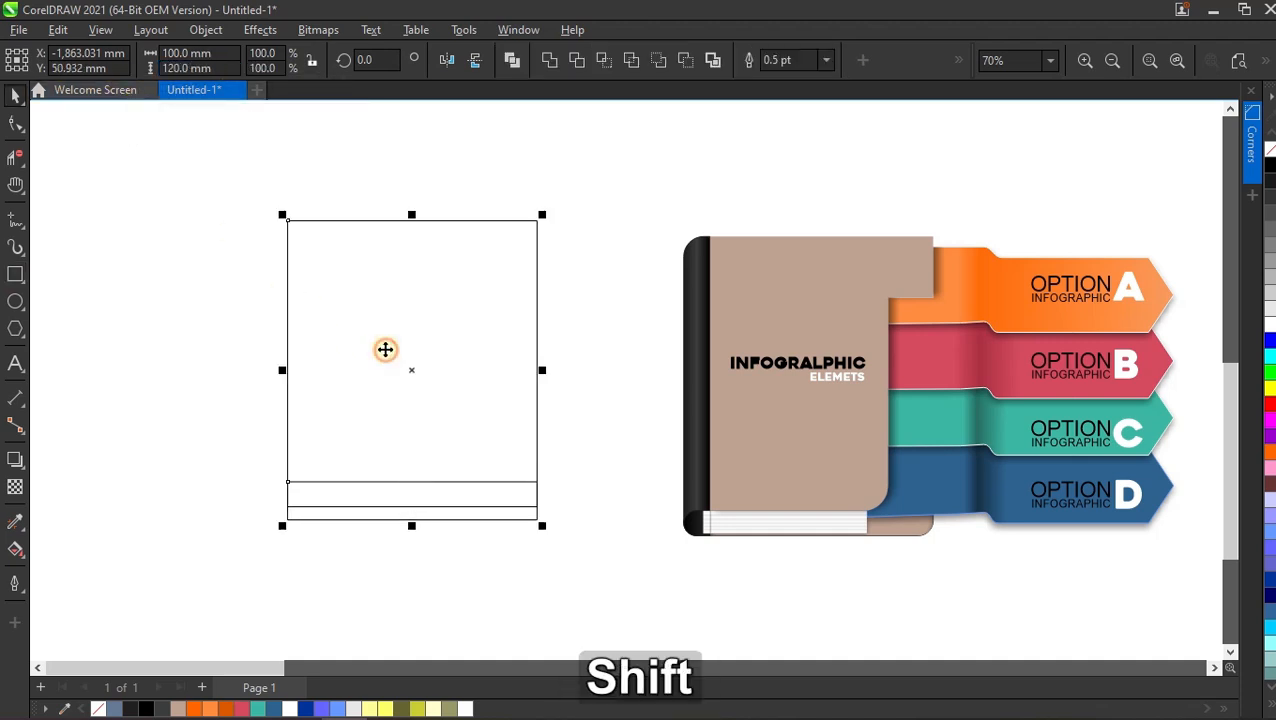
key("b")
left_click(177, 495)
left_click(333, 515)
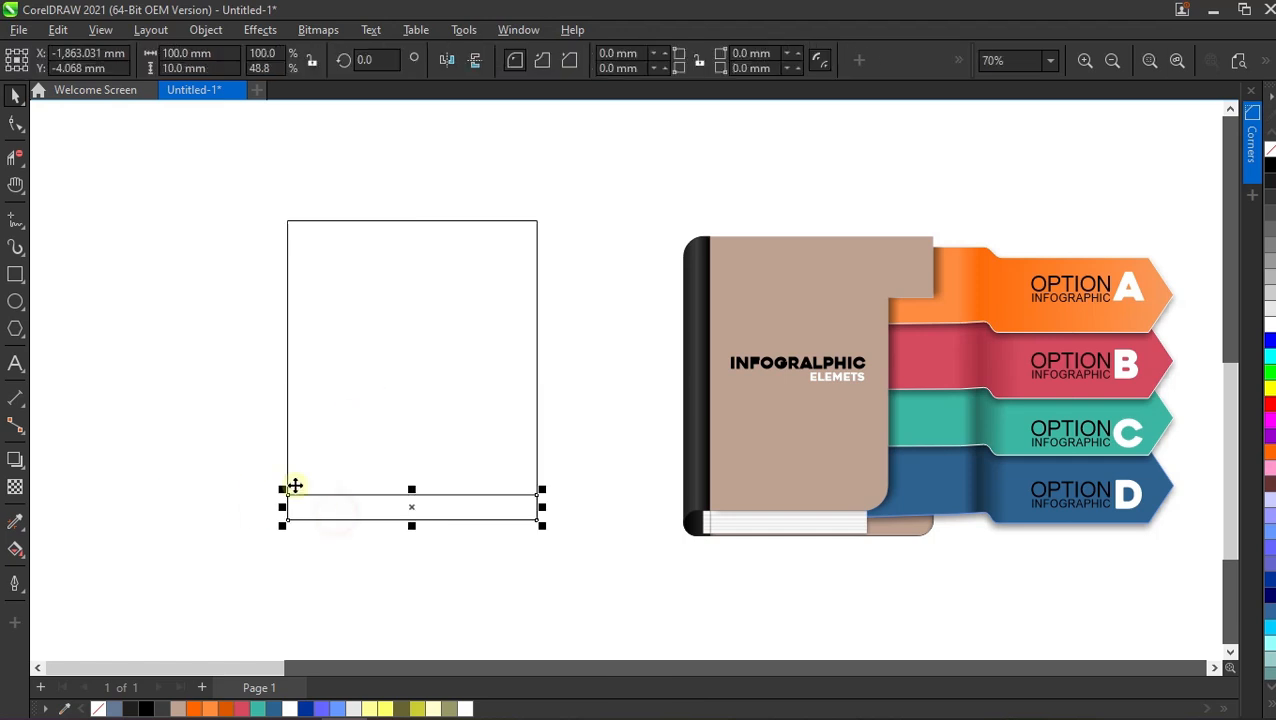
Round both left corners of the bottom strip to a 5 mm radius.
left_click(15, 122)
scroll(293, 522, "up", 2)
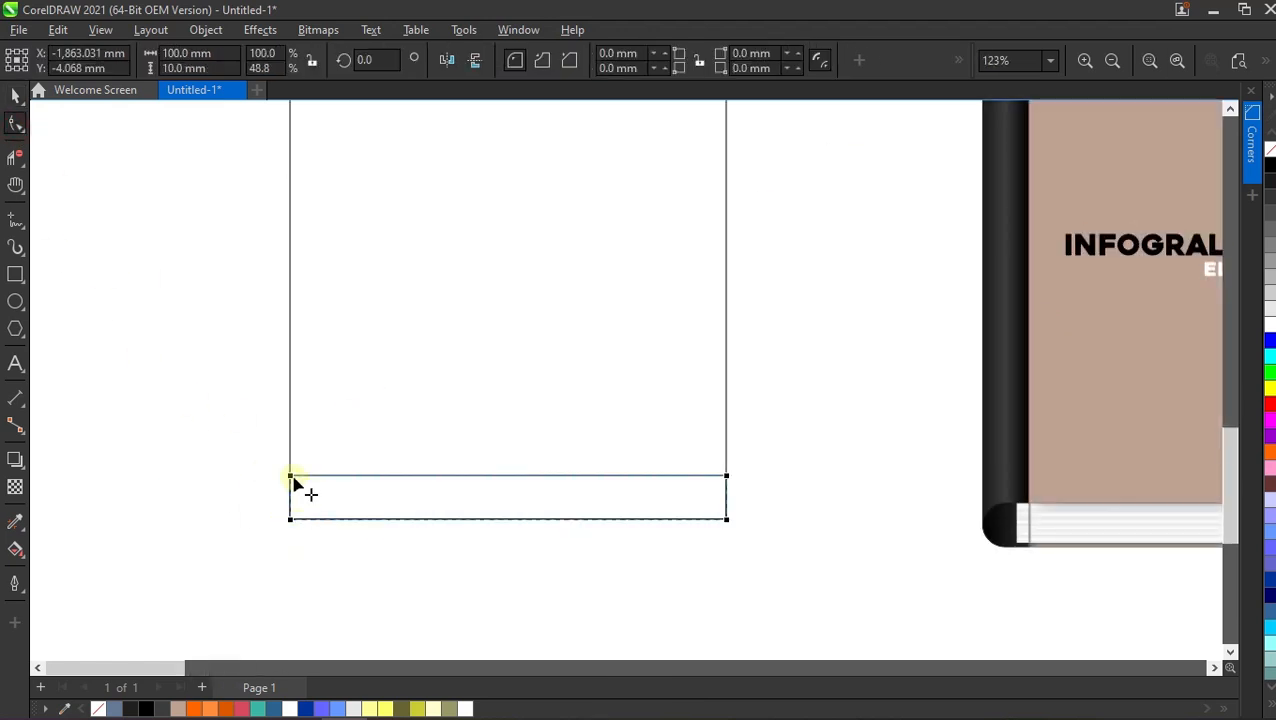
left_click(290, 519, "shift")
left_click_drag(452, 536, 452, 536)
left_click(16, 97)
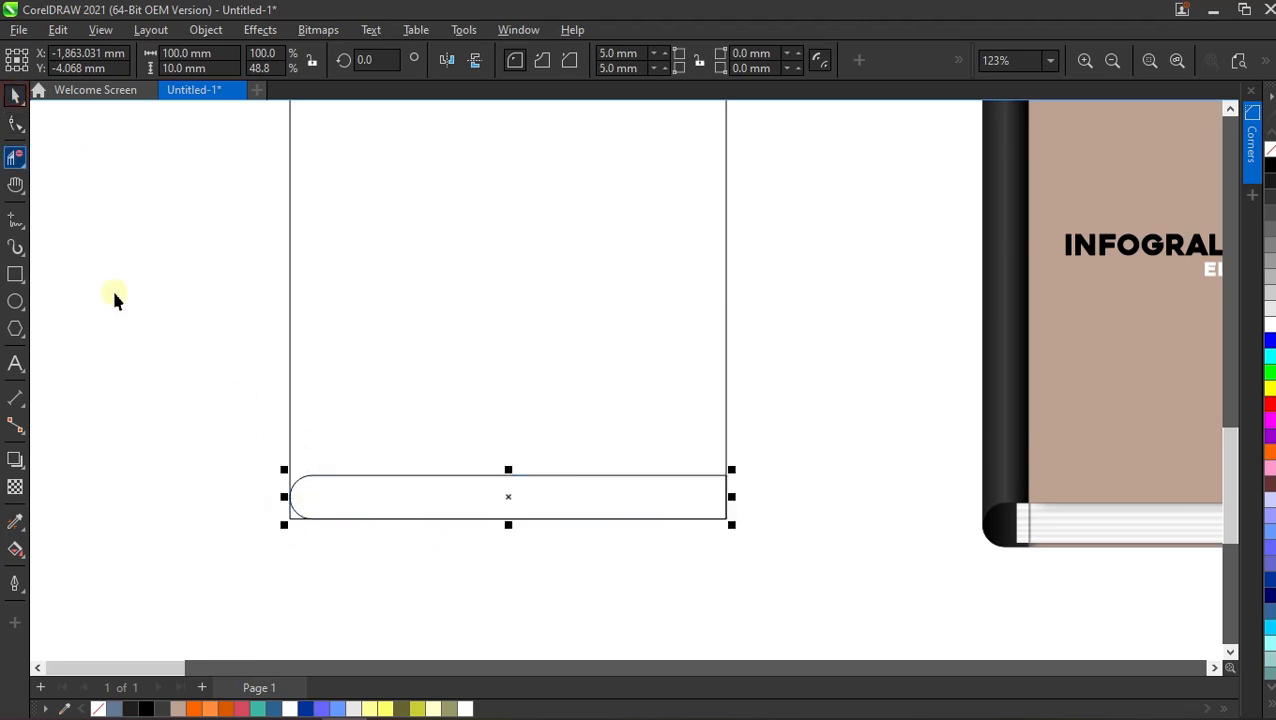
Round only the upper-left corner of the large rectangle to an 8 mm radius.
scroll(464, 578, "down", 3)
scroll(487, 556, "up", 1)
left_click(366, 299)
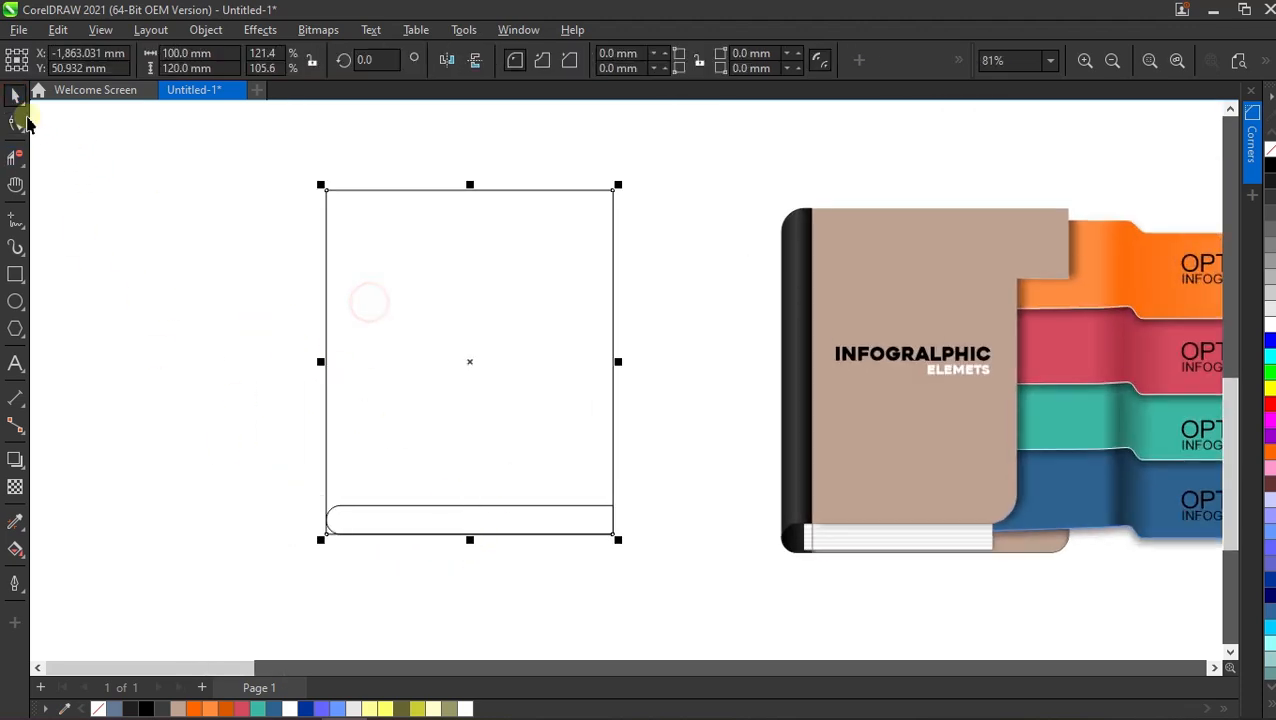
left_click(16, 124)
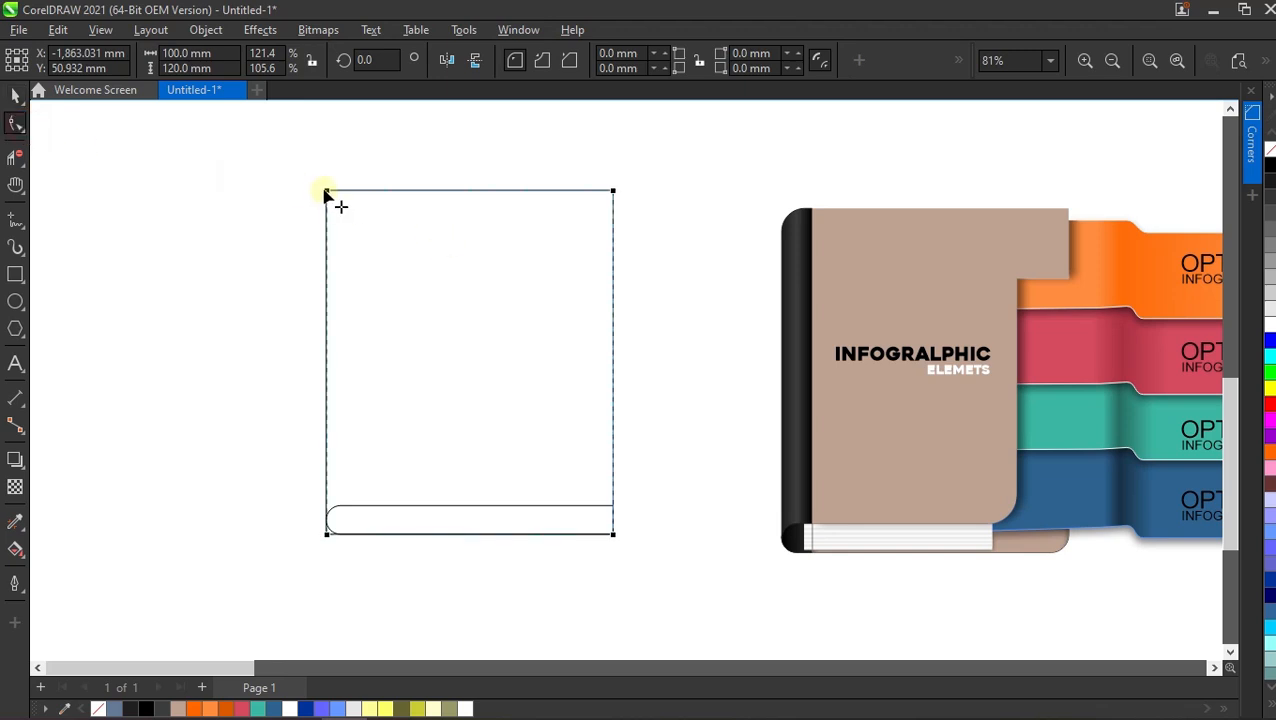
left_click(620, 53)
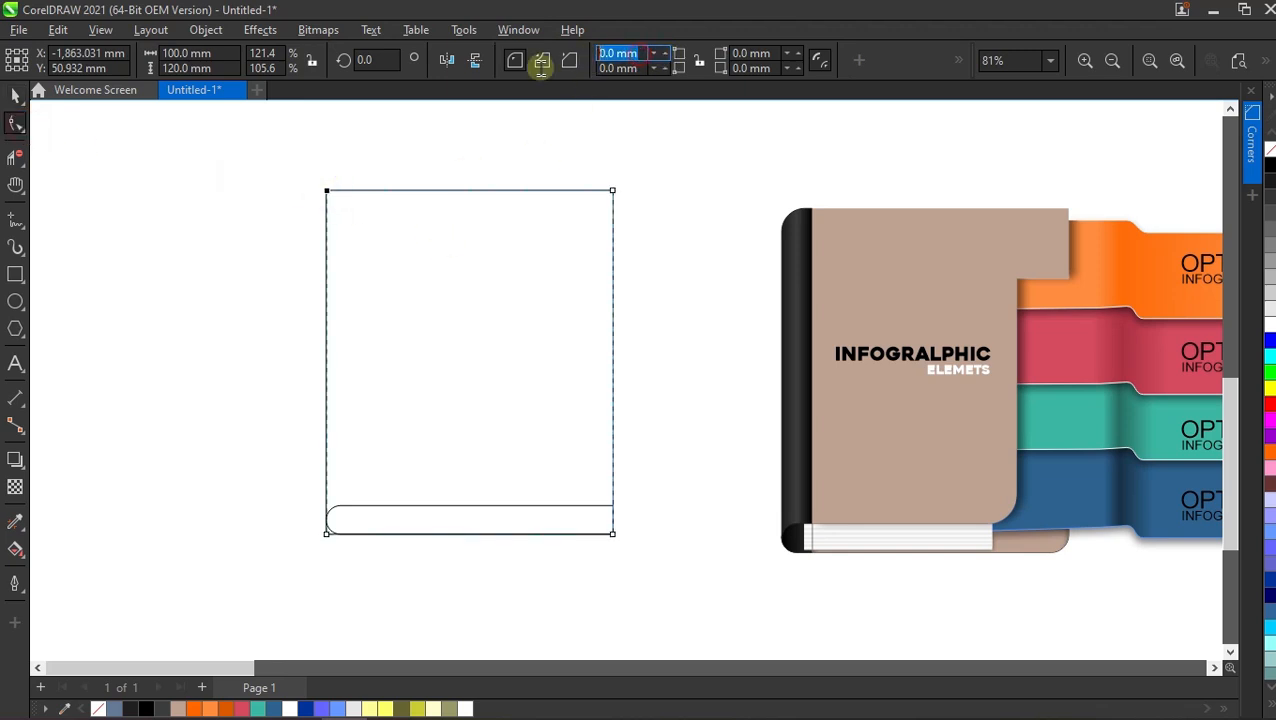
type("8")
key("Return")
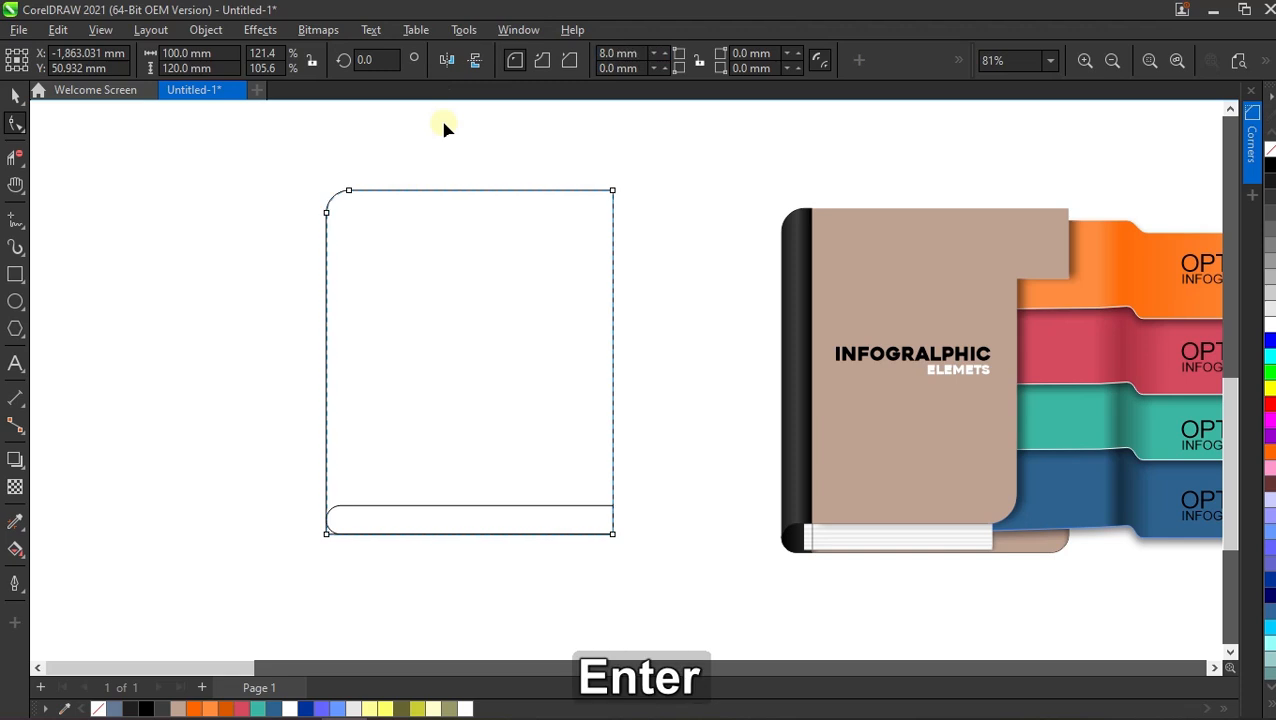
left_click(15, 93)
left_click(165, 228)
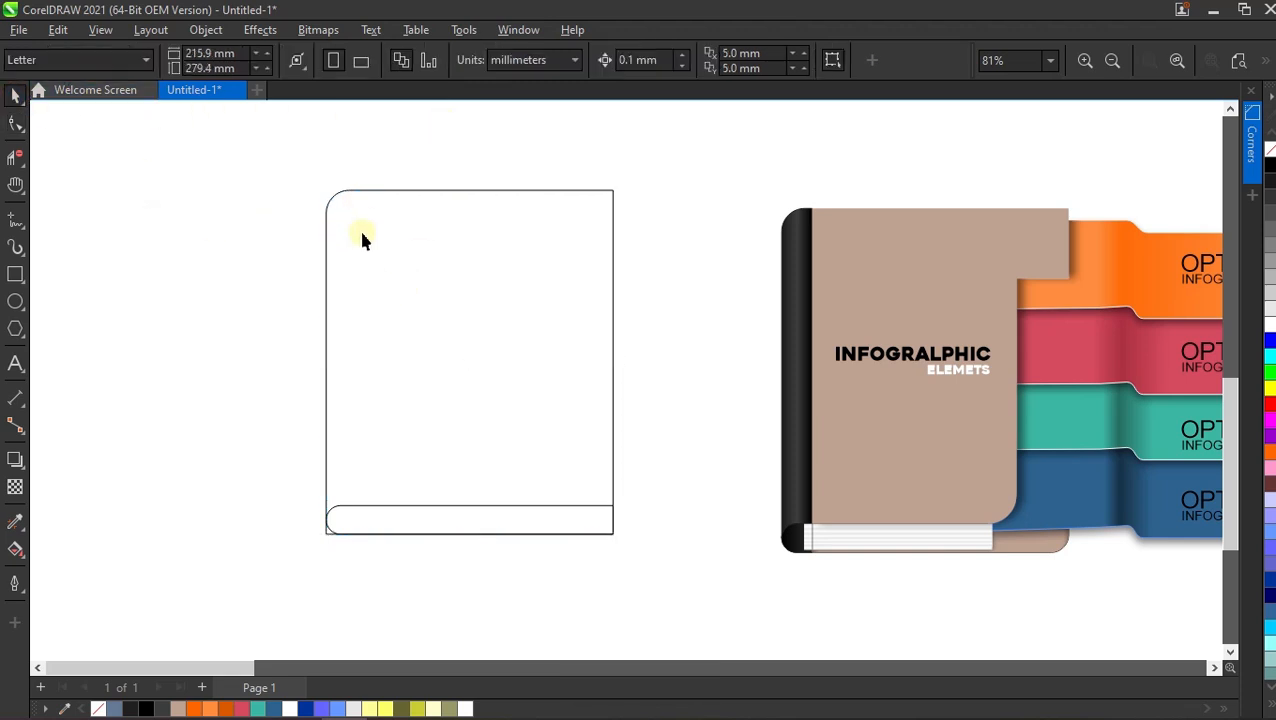
Draw a vertical line about 153 mm long through the book outline and place it near the left edge to bound the spine.
left_click(13, 220)
mouse_move(421, 150)
left_mouse_down()
mouse_move(410, 575)
mouse_move(421, 601)
left_mouse_up()
key("space")
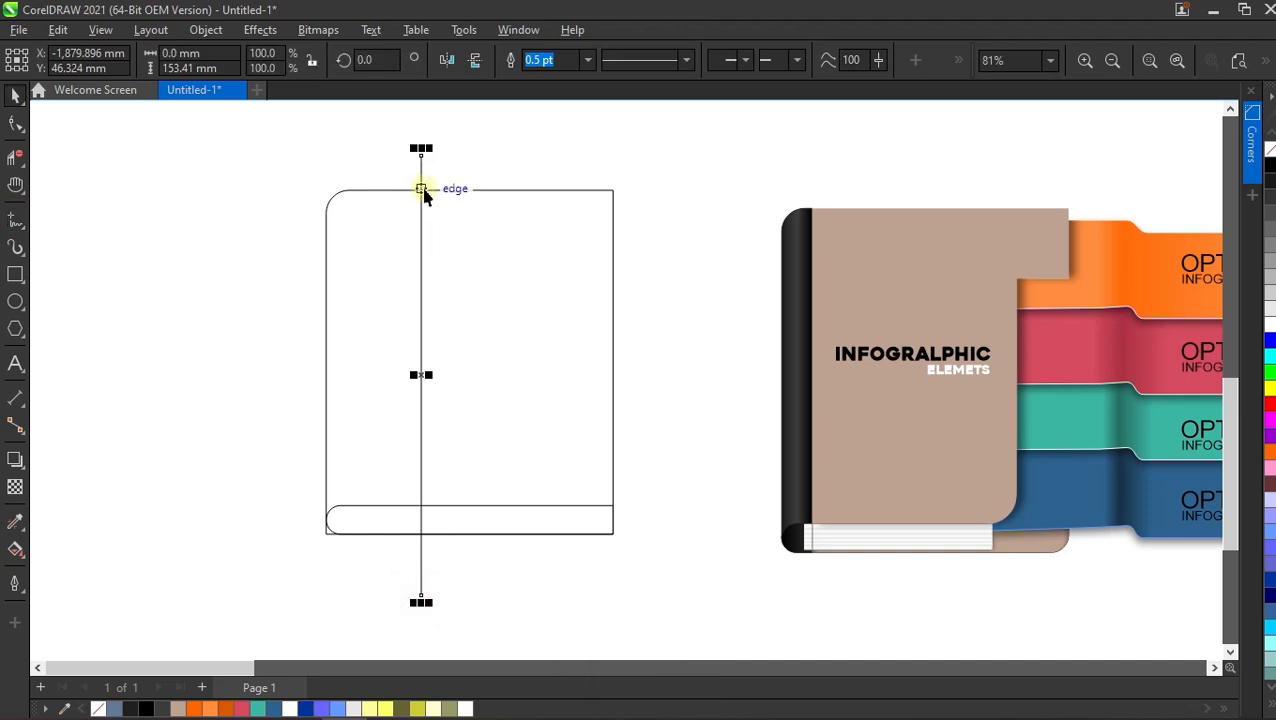
left_click_drag(422, 184, 365, 191)
left_click(238, 292)
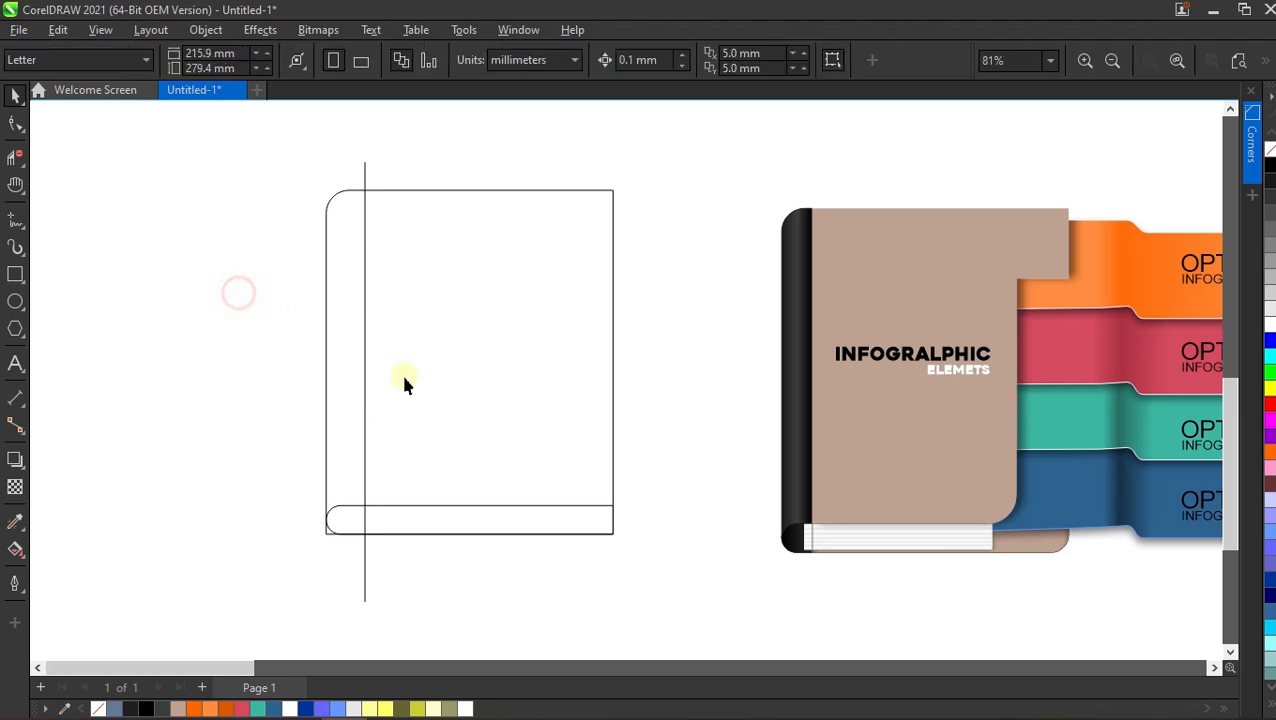
Smart-fill the spine area left of the vertical line and the rounded spine end in the bottom strip with blue-gray.
left_click(14, 553)
left_click(80, 569)
left_click(332, 390)
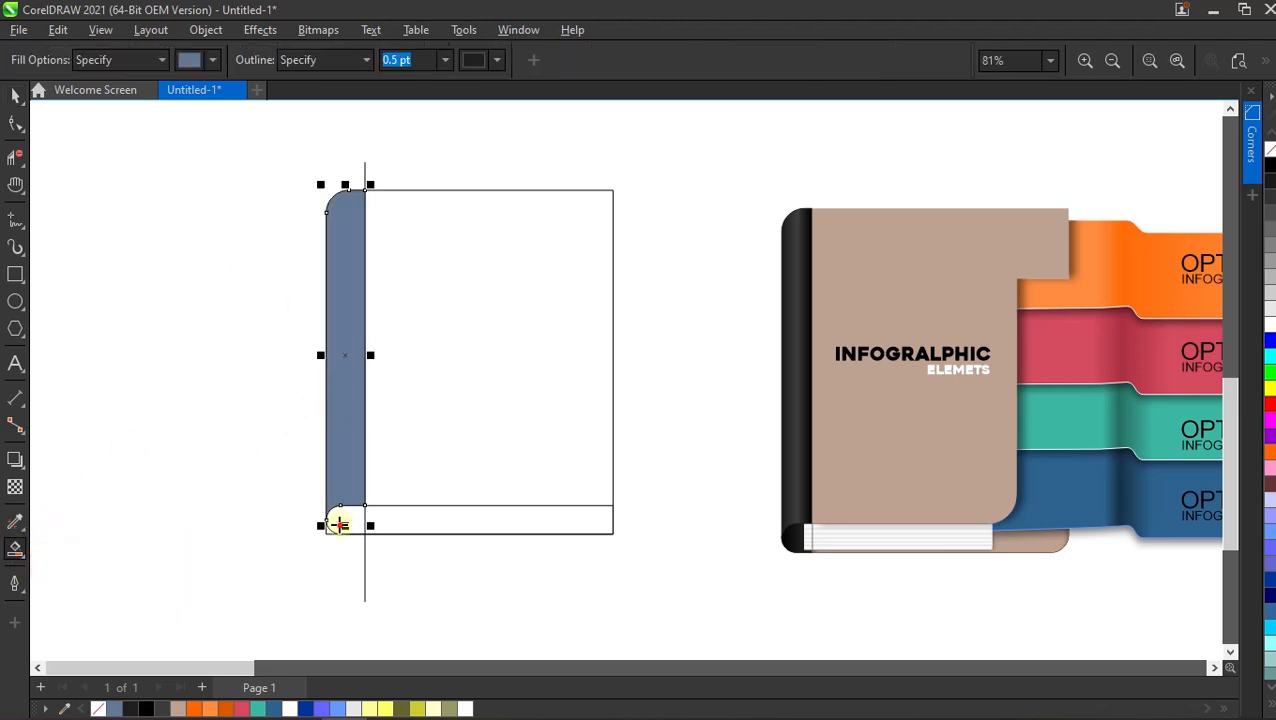
left_click(339, 524)
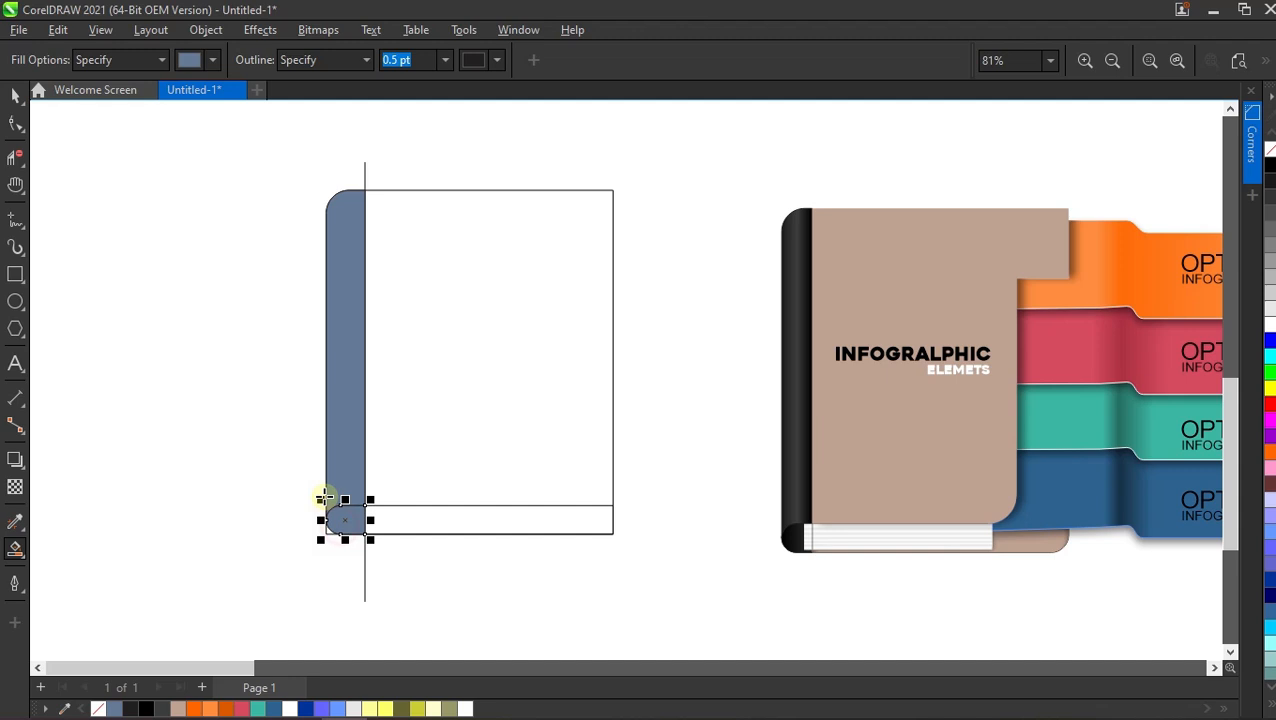
key("space")
Pull the vertical dividing line away from the book and delete it.
left_click(262, 434)
left_click_drag(364, 175, 269, 190)
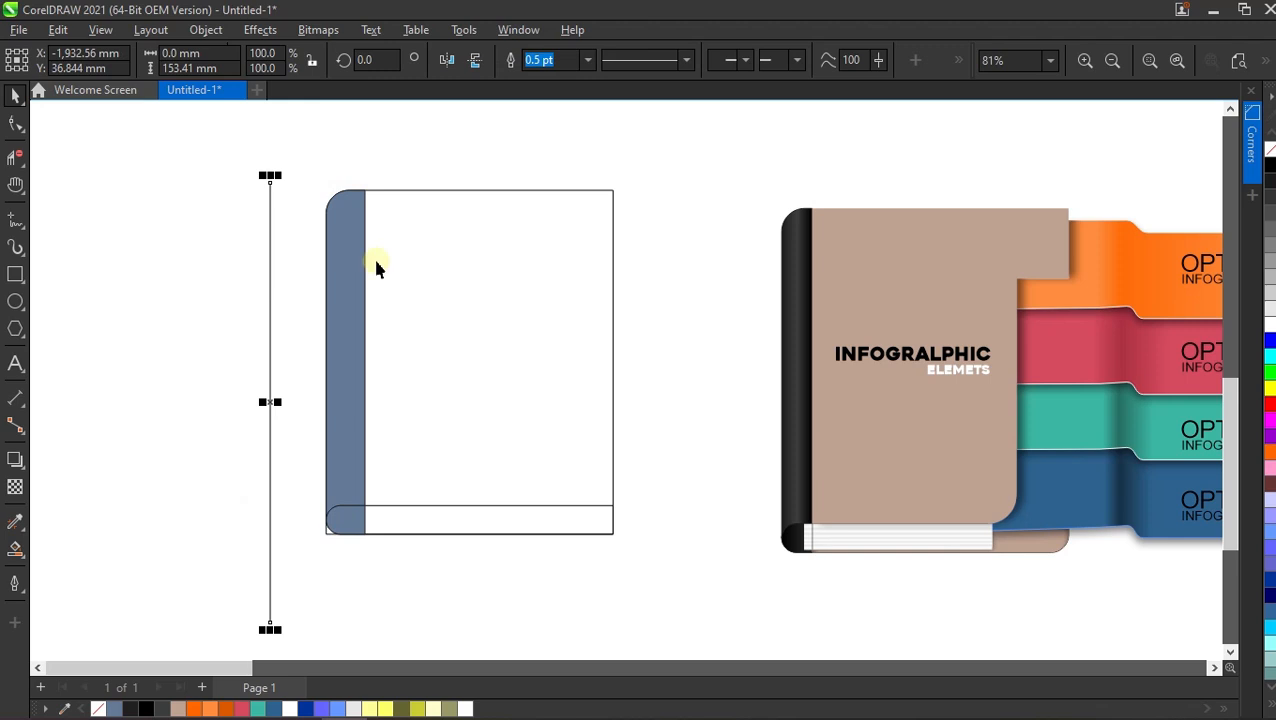
key("Delete")
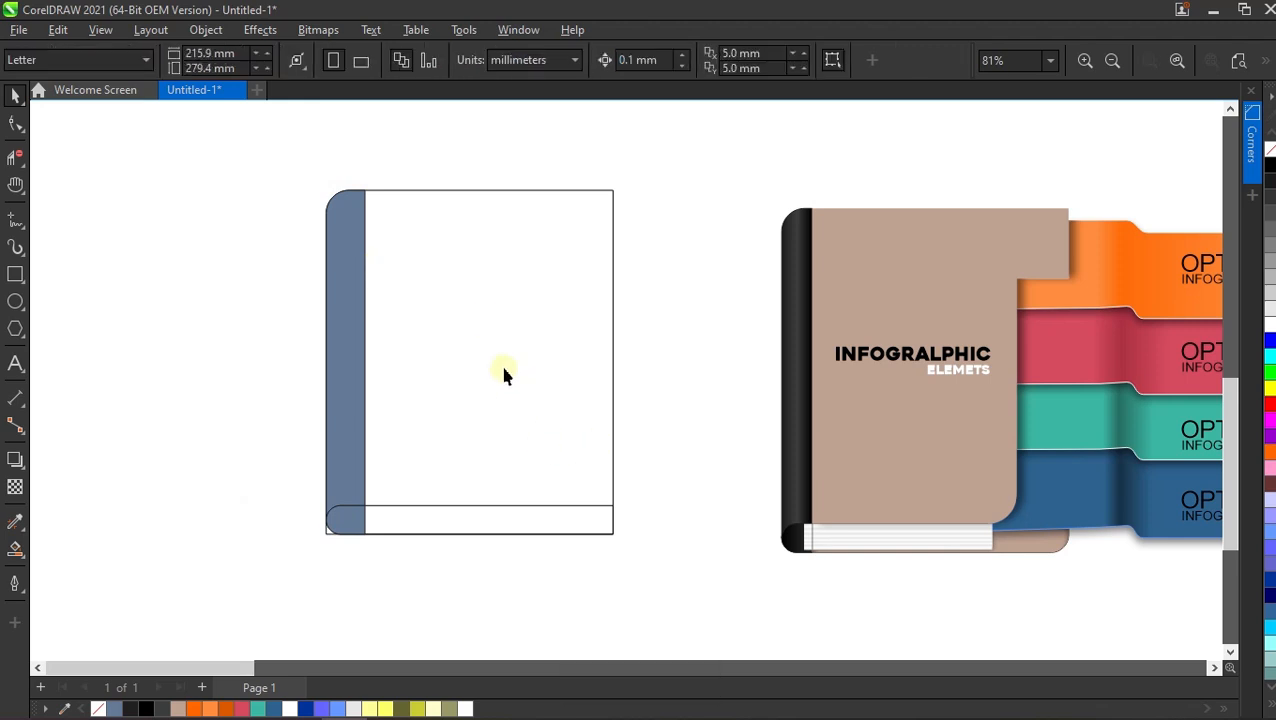
Copy the large outline about 19 mm to the left and smart-fill the enclosed front cover area in blue-gray.
left_click_drag(558, 352, 499, 350)
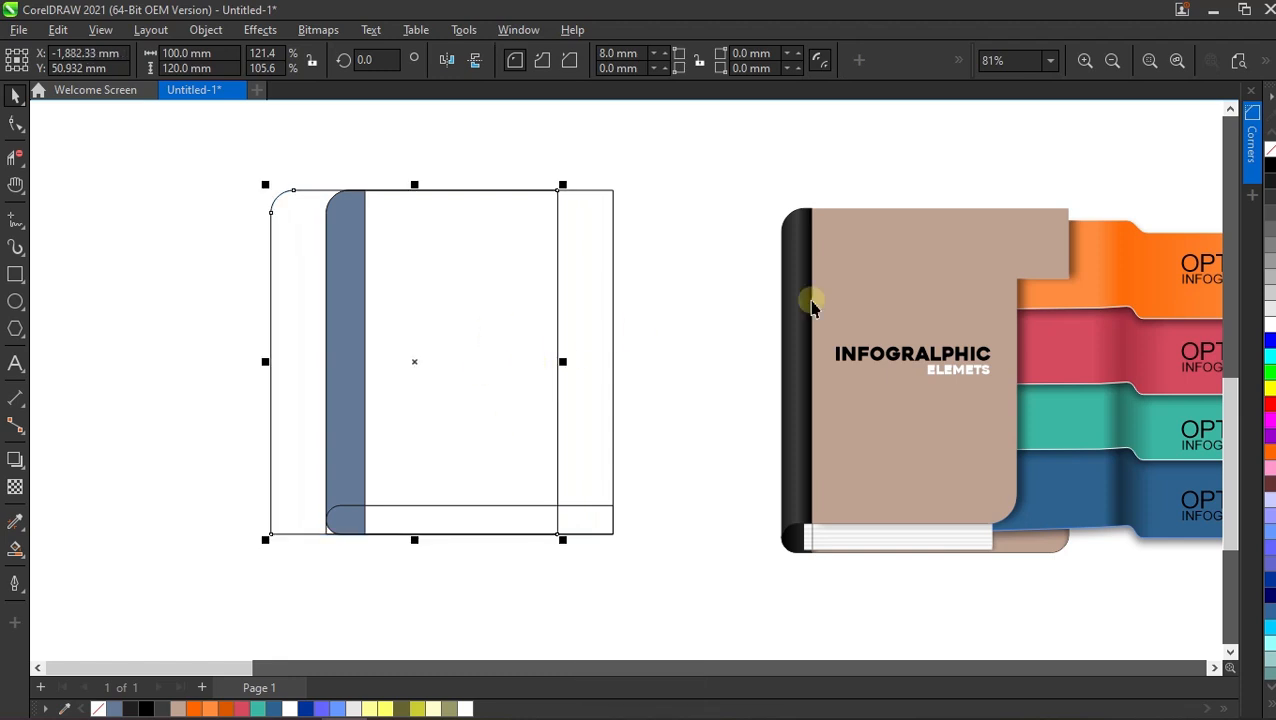
left_click(686, 230)
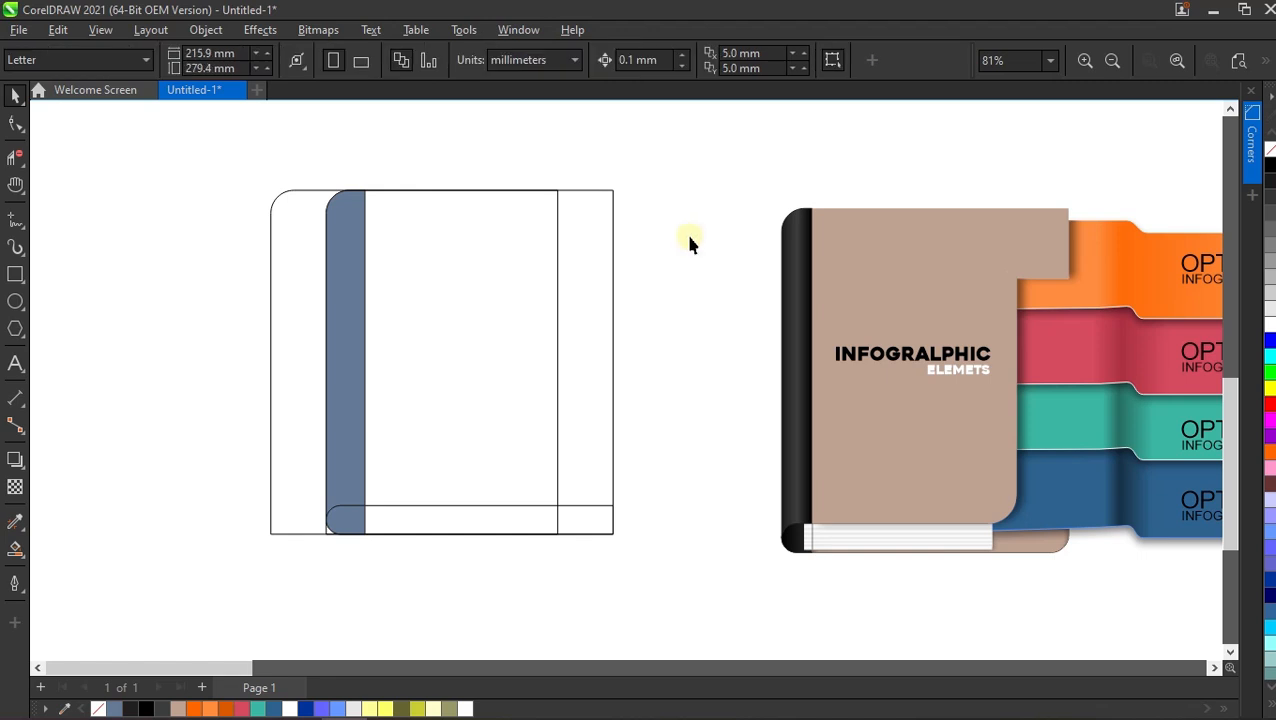
left_click(15, 549)
left_click(498, 418)
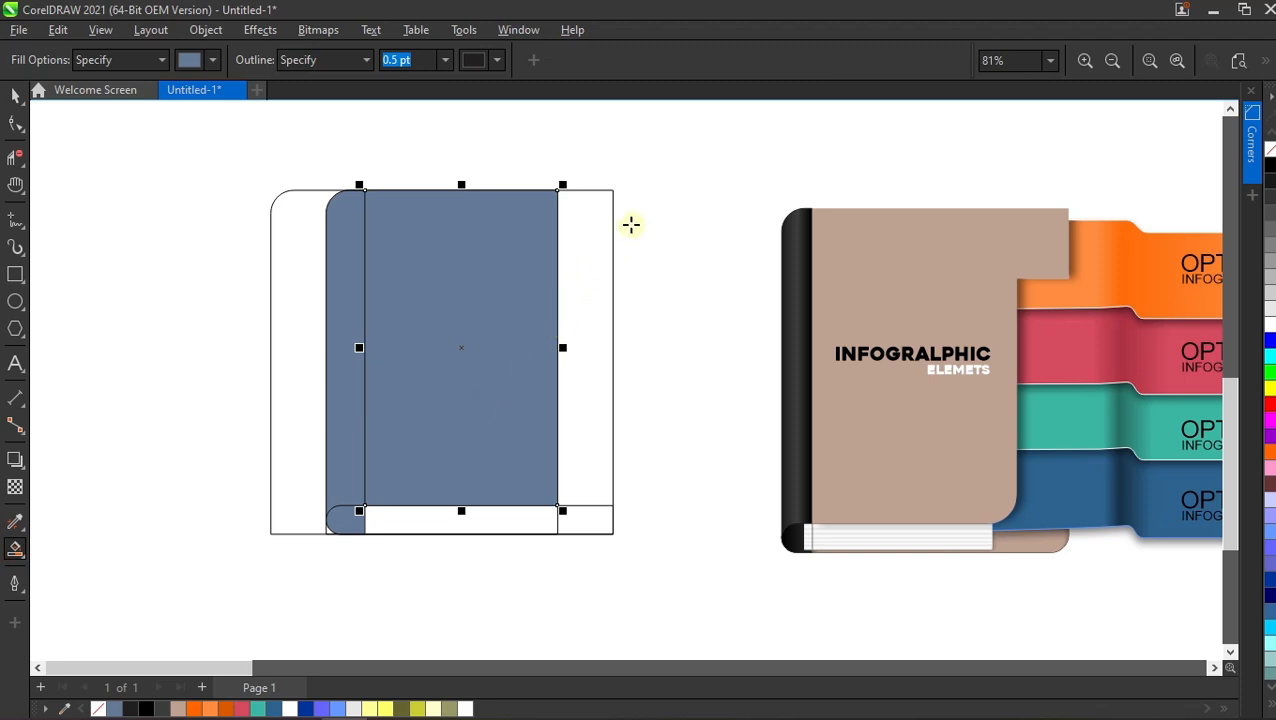
Move the copied outline down and to the right, and smart-fill the small square at the cover's upper-right corner.
key("space")
left_click(276, 213)
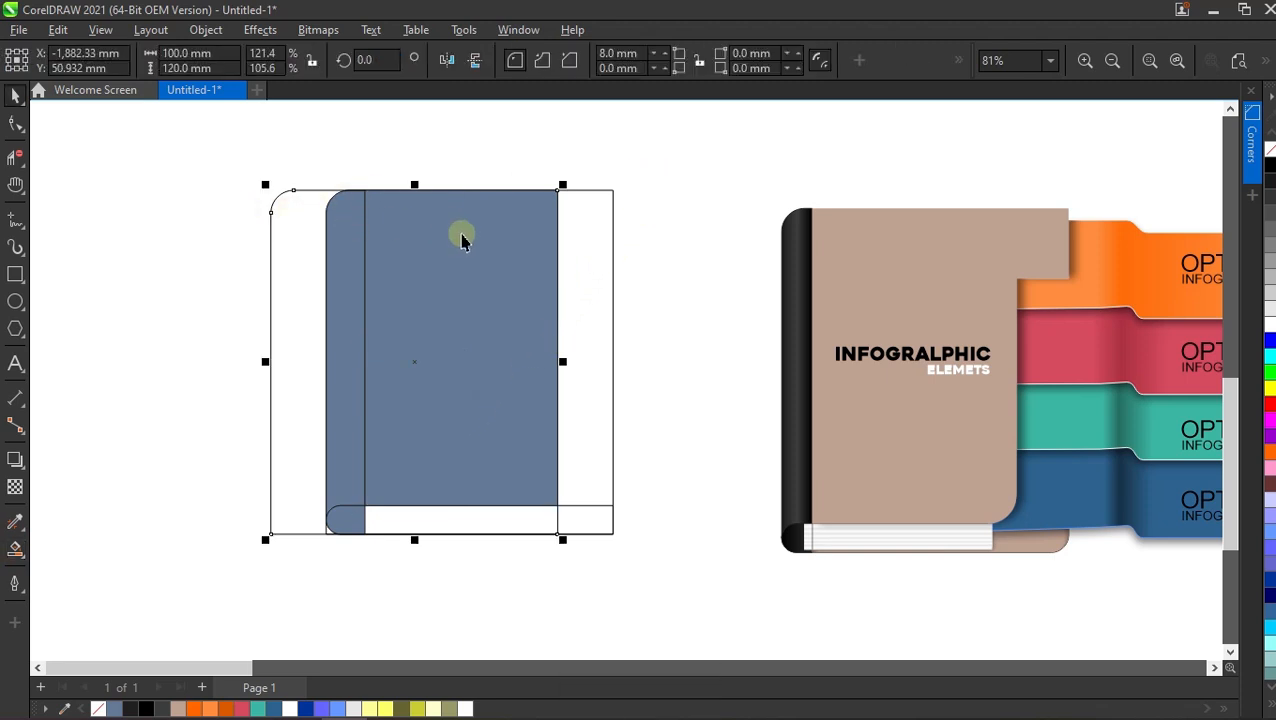
left_click_drag(413, 359, 517, 416)
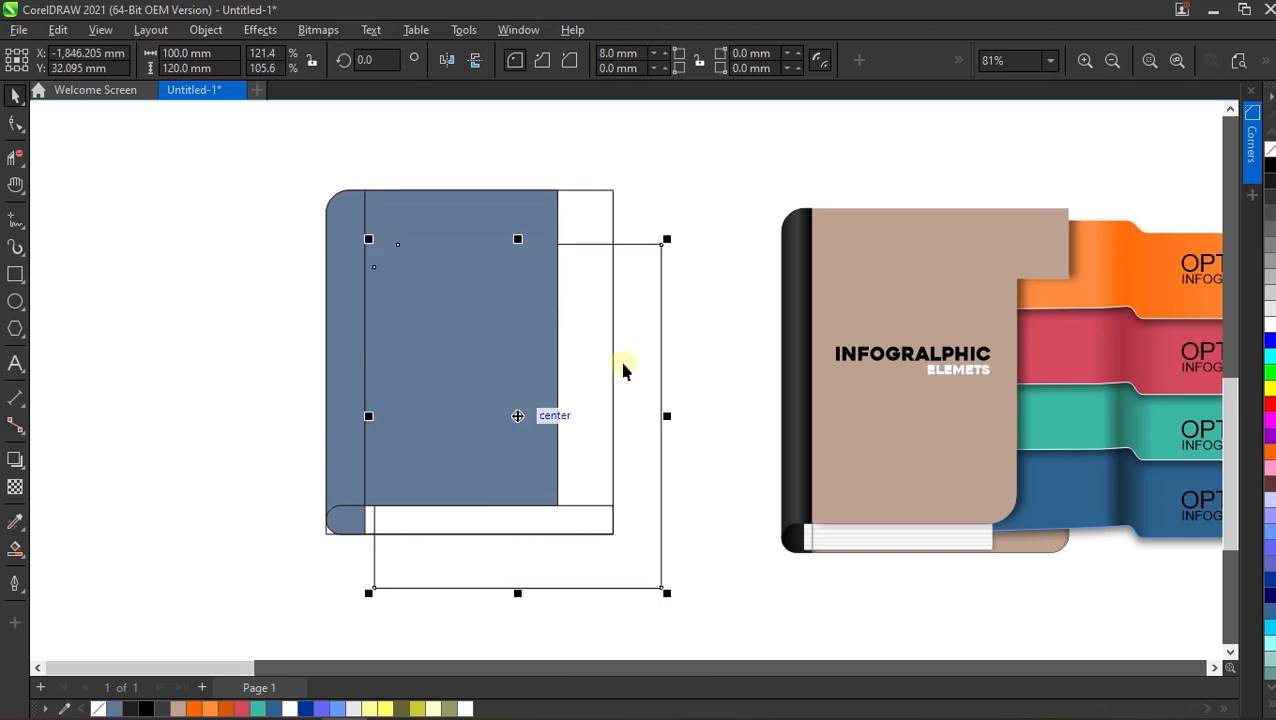
key("space")
left_click(595, 216)
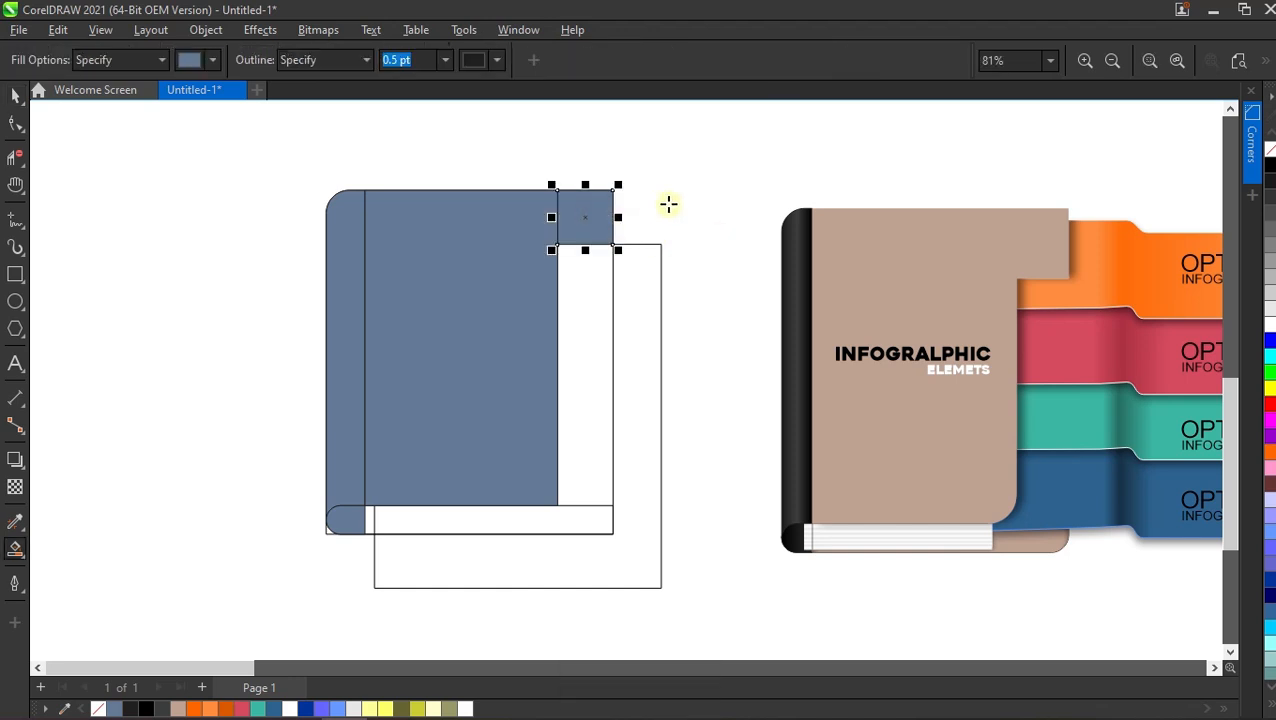
Move the copied outline away from the book and delete it.
key("space")
left_click_drag(650, 293, 226, 312)
right_click(226, 312)
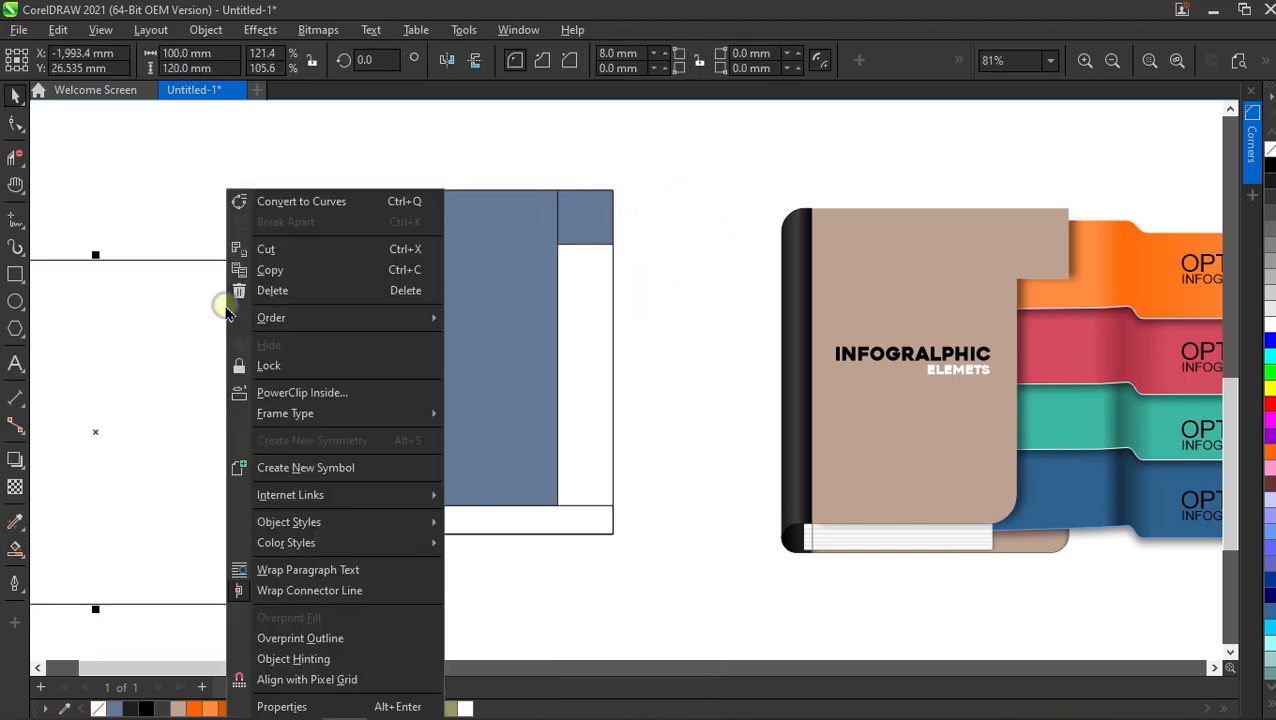
left_click(265, 292)
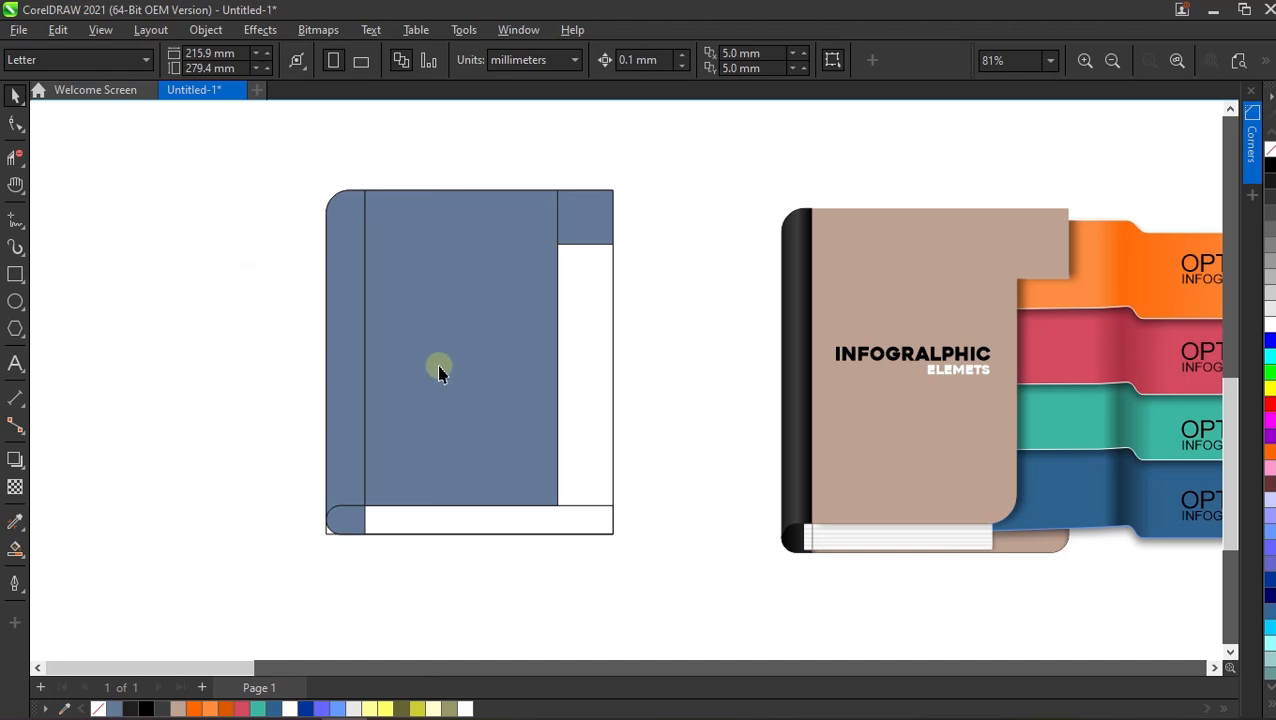
Round the lower-right corner of the bottom strip with the Shape tool.
key("space")
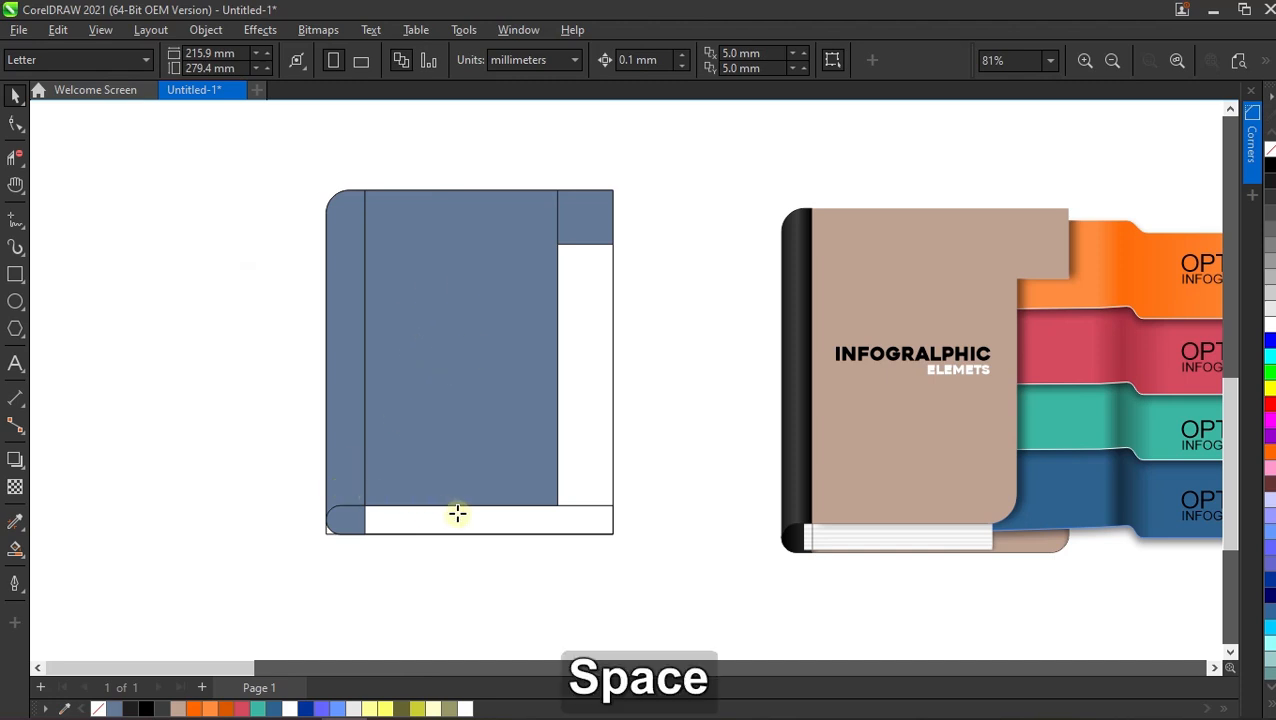
key("space")
left_click(600, 529)
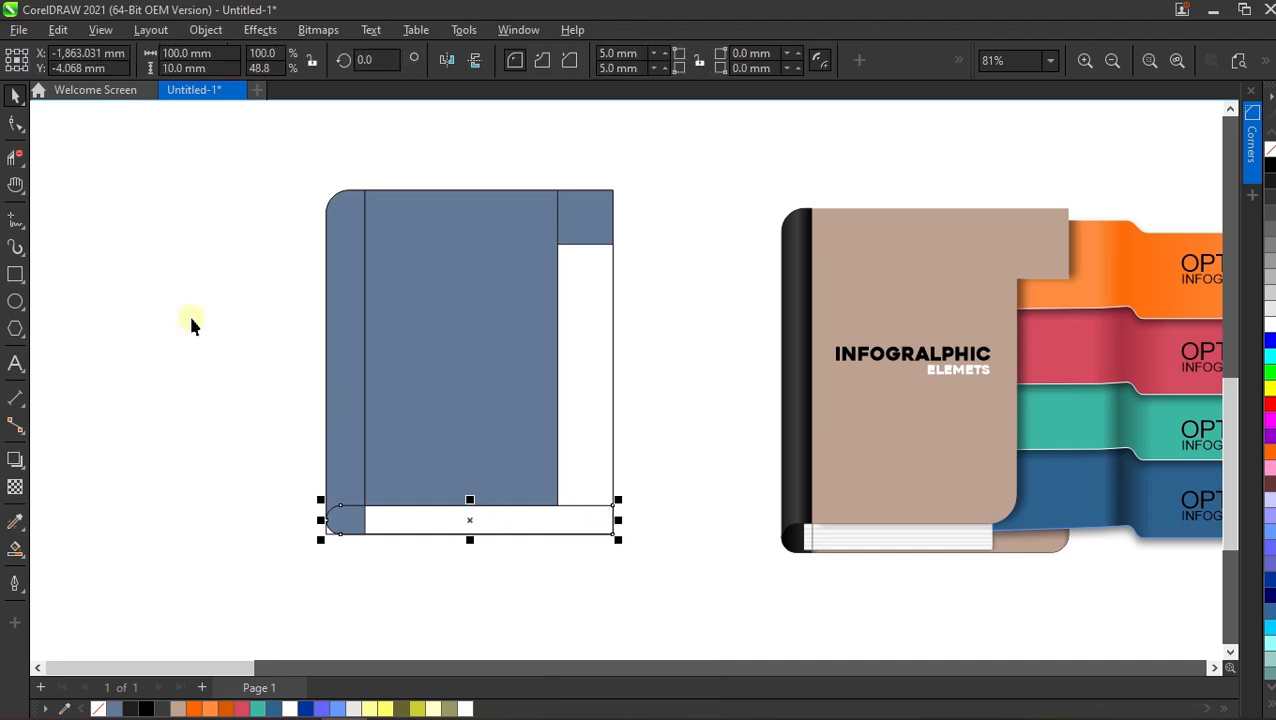
left_click(15, 123)
scroll(600, 540, "up", 2)
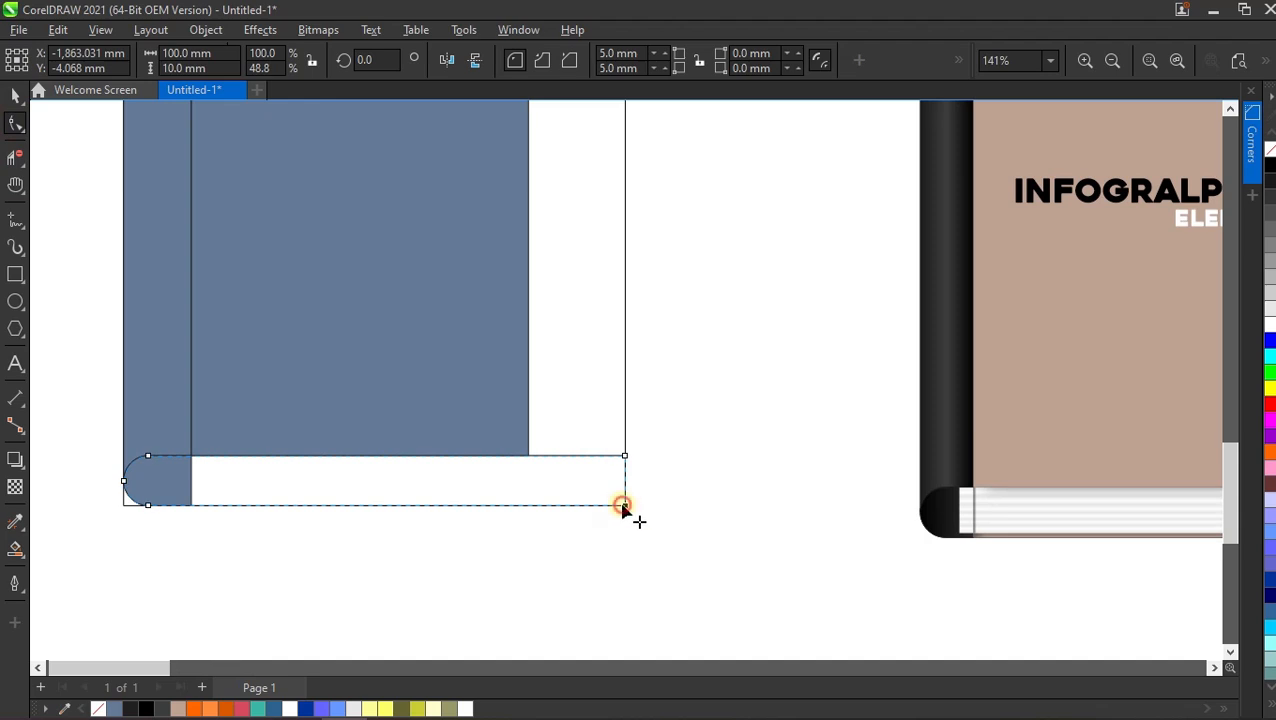
left_click_drag(623, 507, 601, 490)
scroll(660, 550, "down", 3)
scroll(441, 447, "up", 1)
left_click(15, 92)
left_click(138, 308)
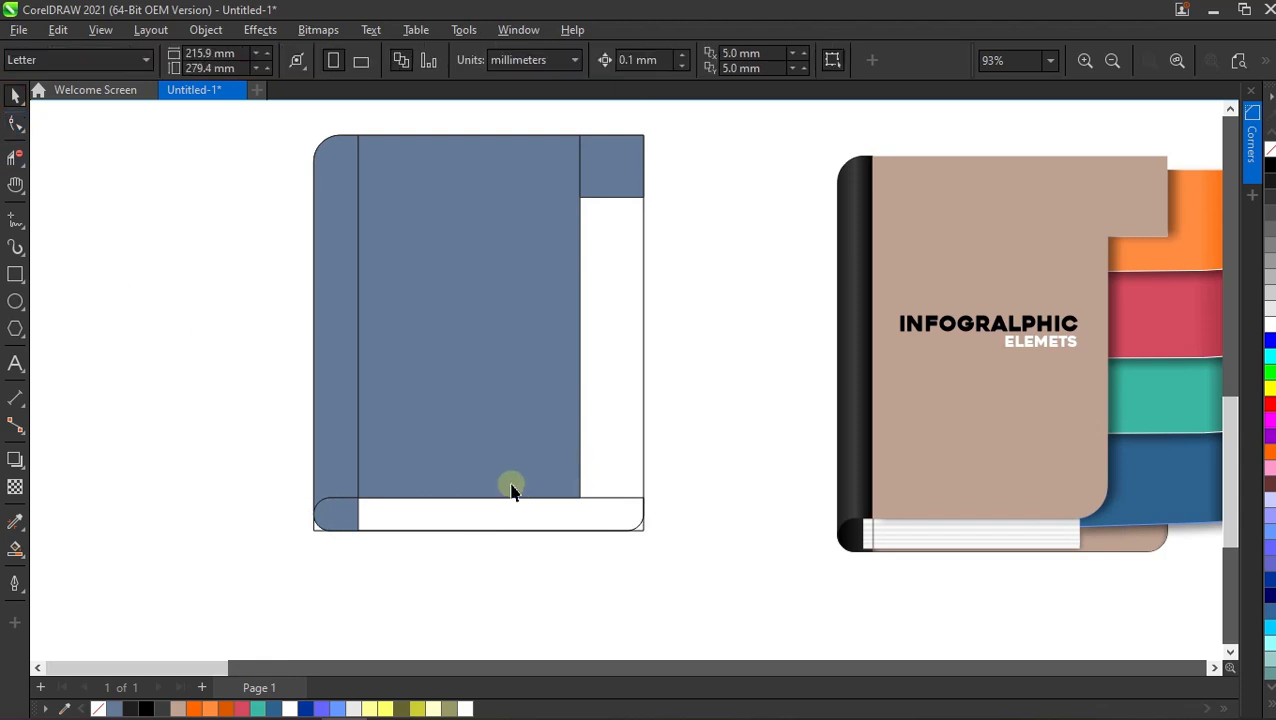
Smart-fill the rest of the bottom strip in blue-gray and move the original large outline off to the left of the book.
left_click(17, 550)
left_click(463, 527)
scroll(501, 603, "down", 1)
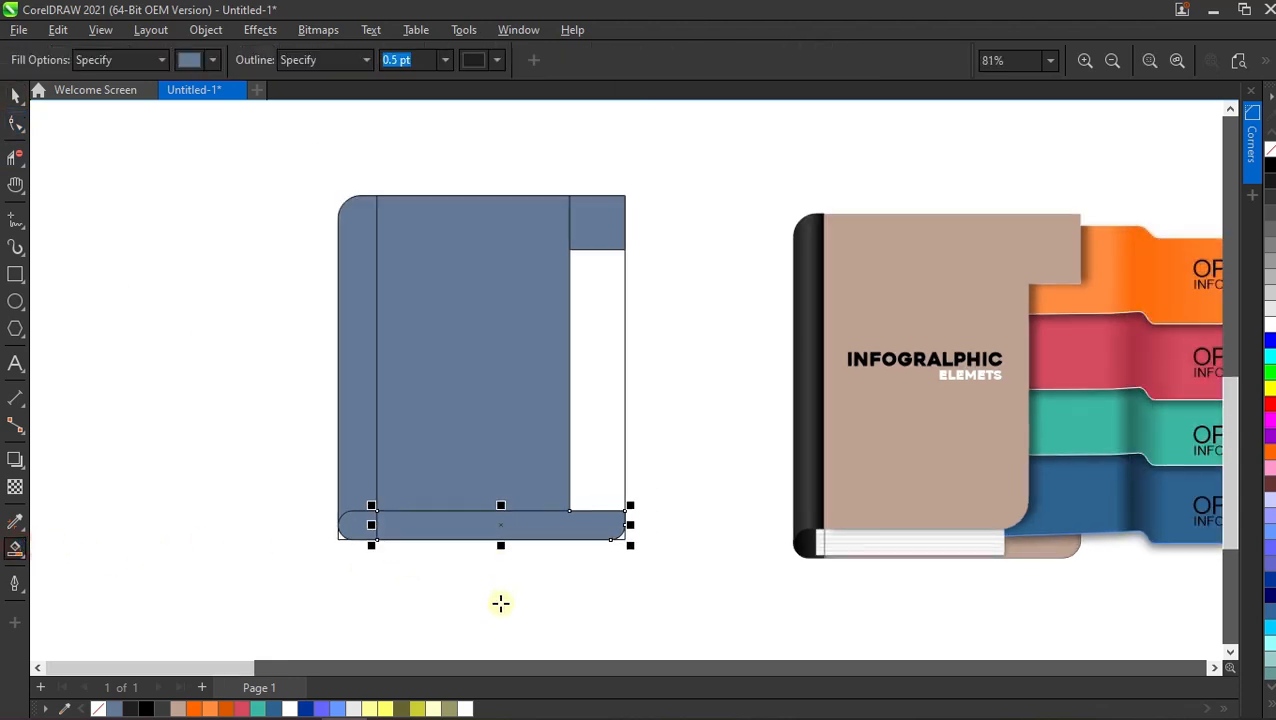
key("space")
left_click_drag(612, 413, 345, 472)
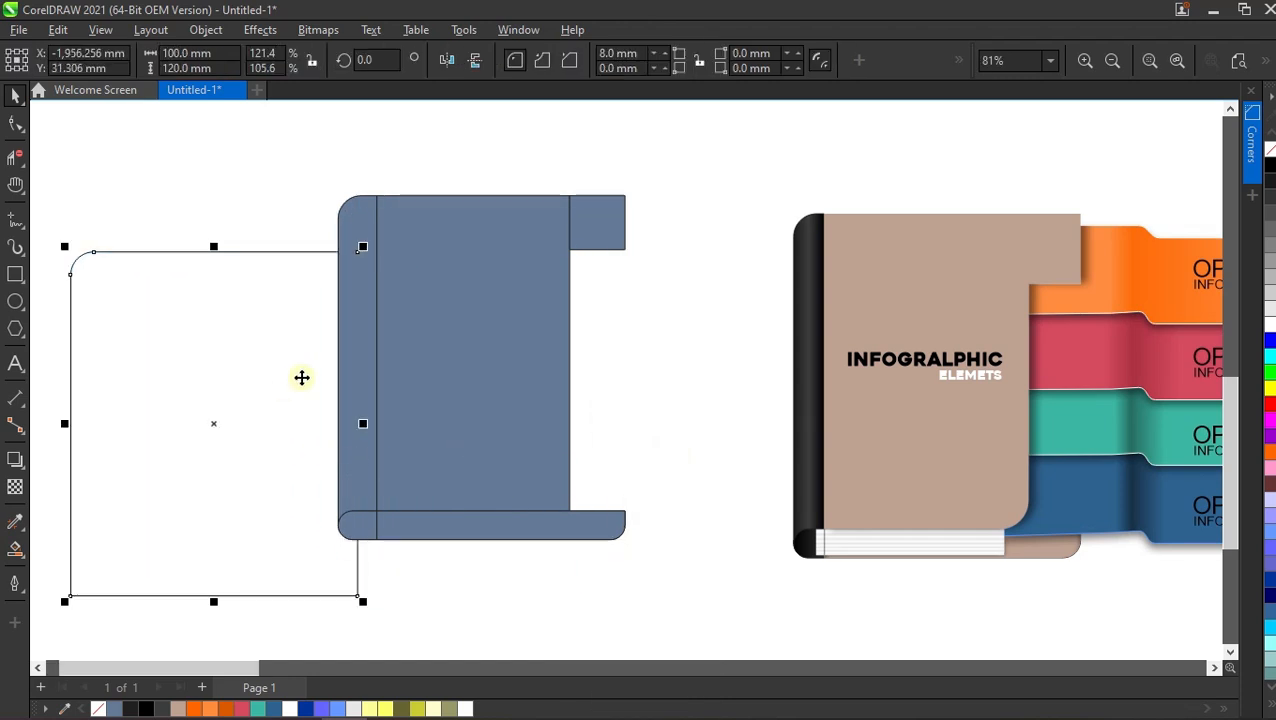
Delete the large rounded outline overlapping the book's spine.
right_click(252, 364)
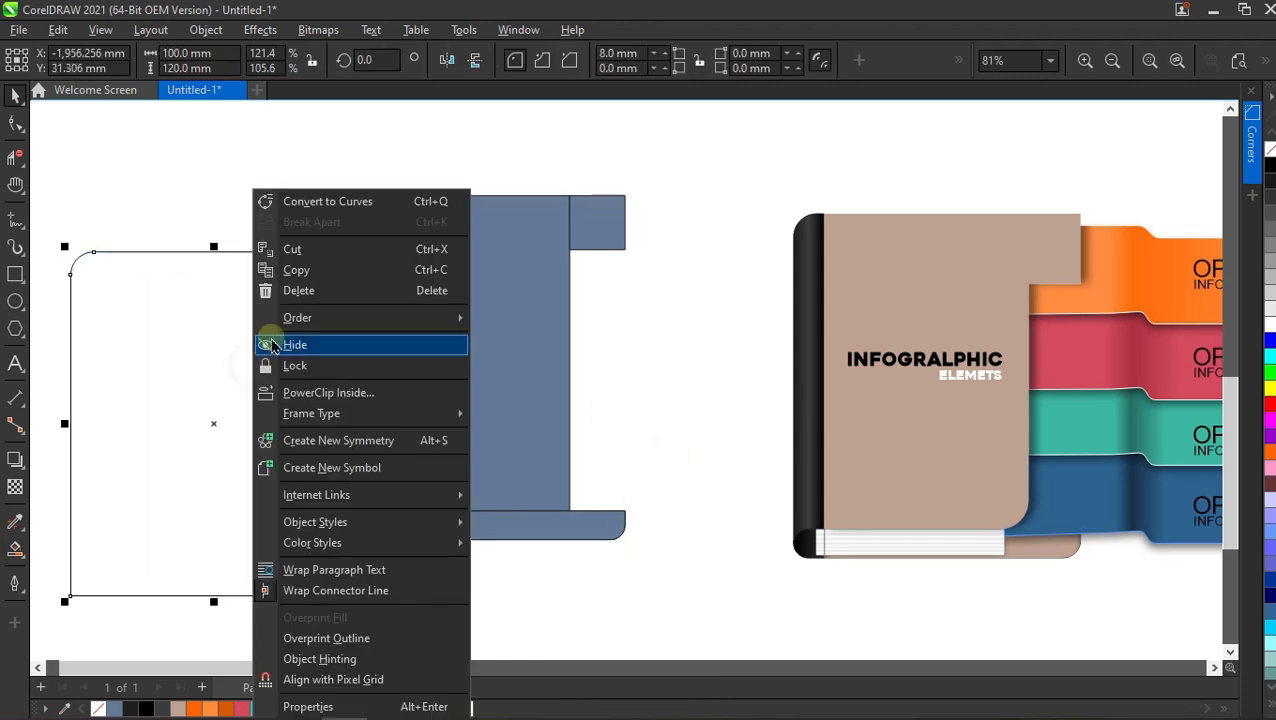
left_click(308, 285)
Fillet the lower-right corner of the front cover with a 10 mm radius.
left_click(482, 421)
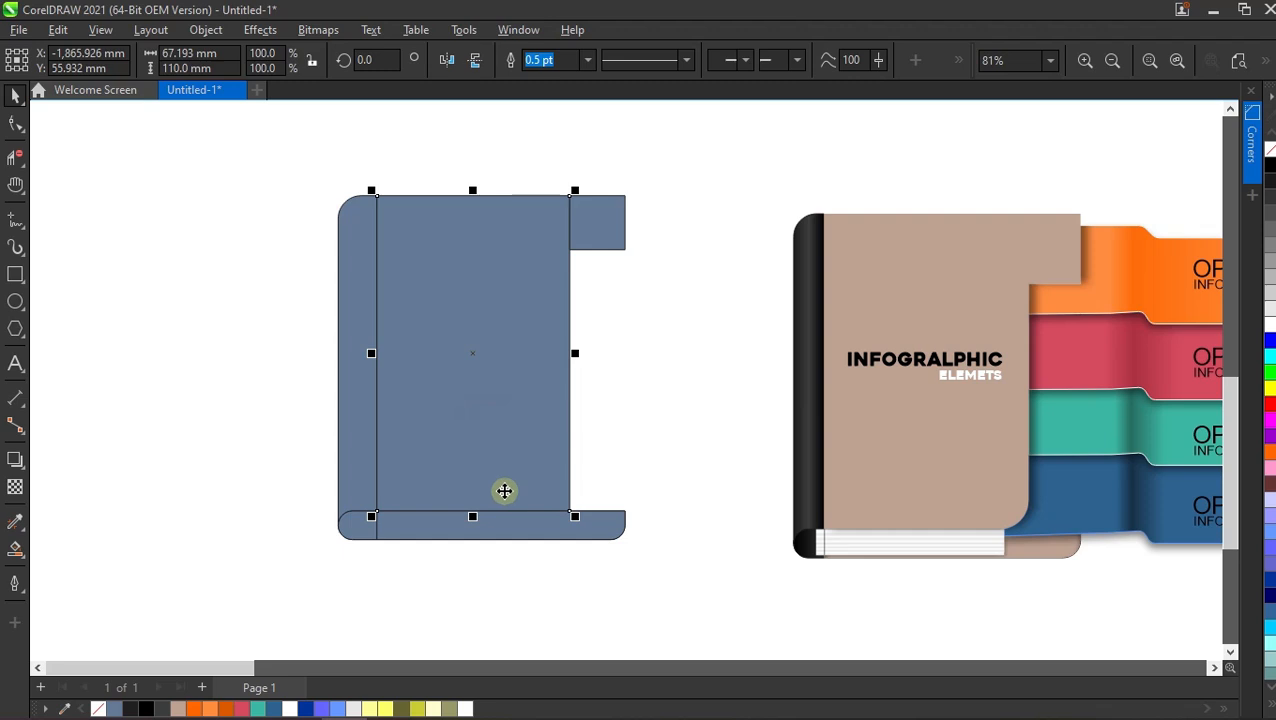
left_click(518, 30)
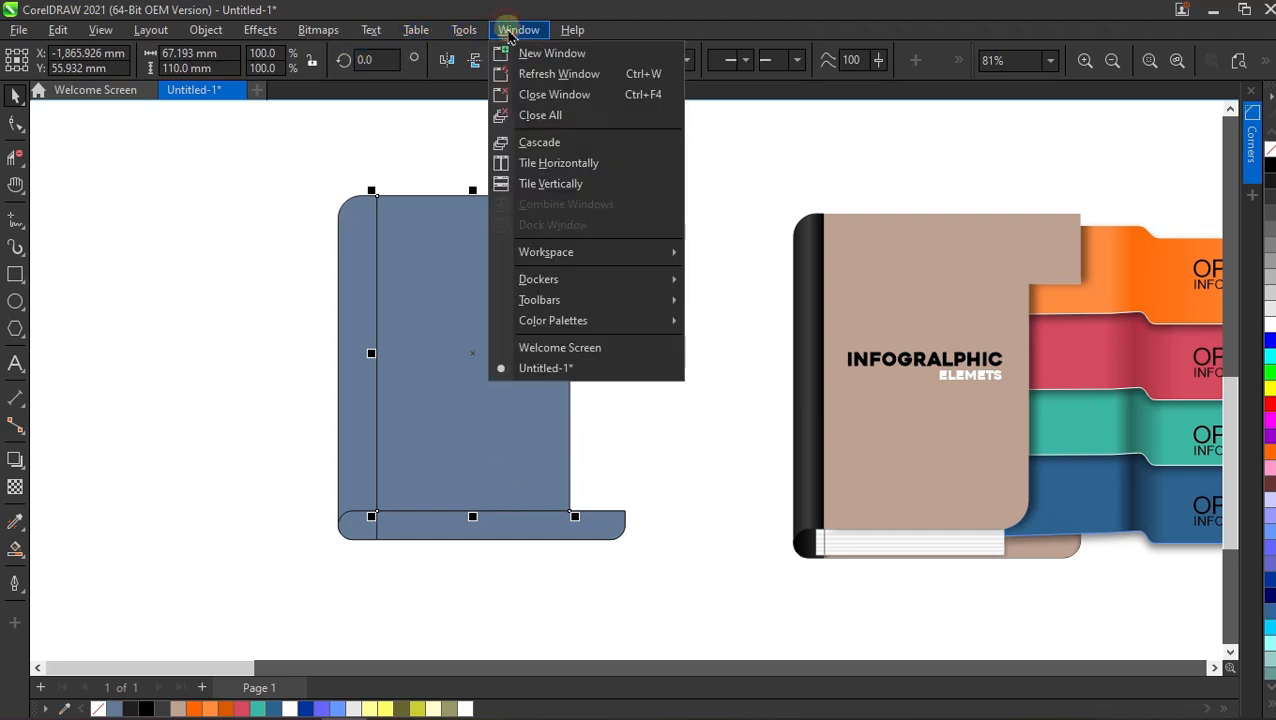
mouse_move(592, 282)
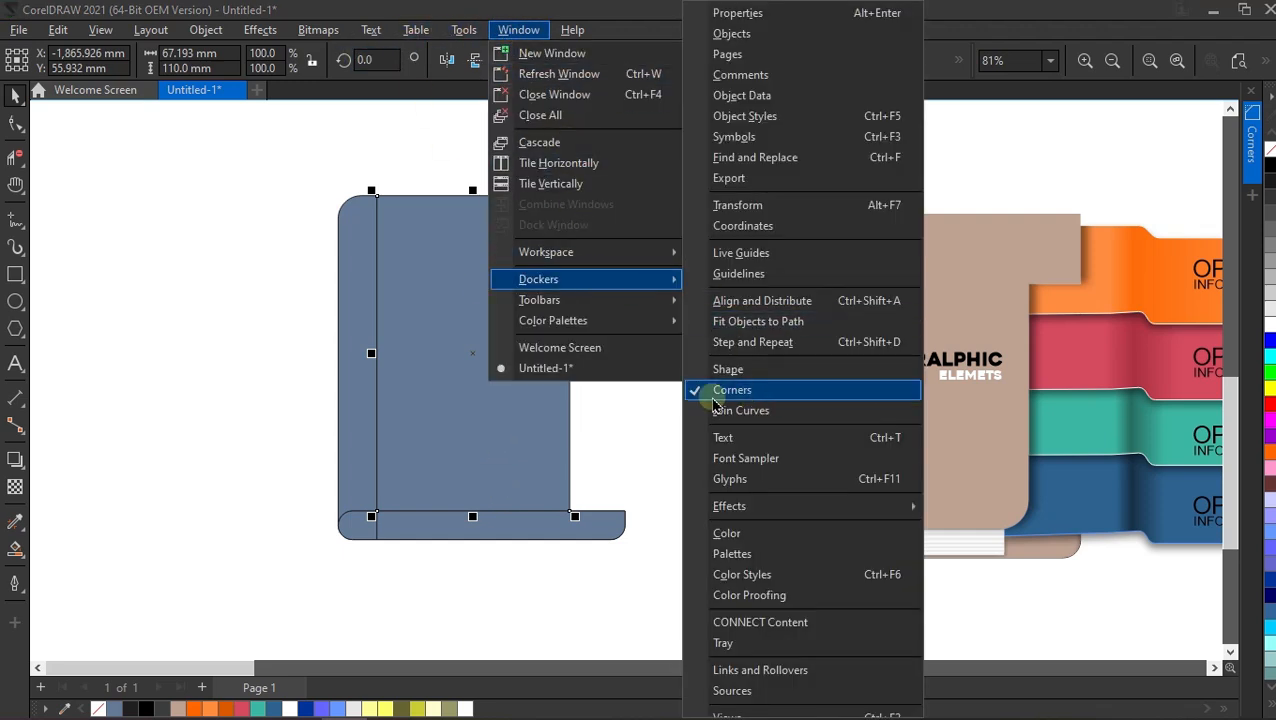
left_click(1253, 145)
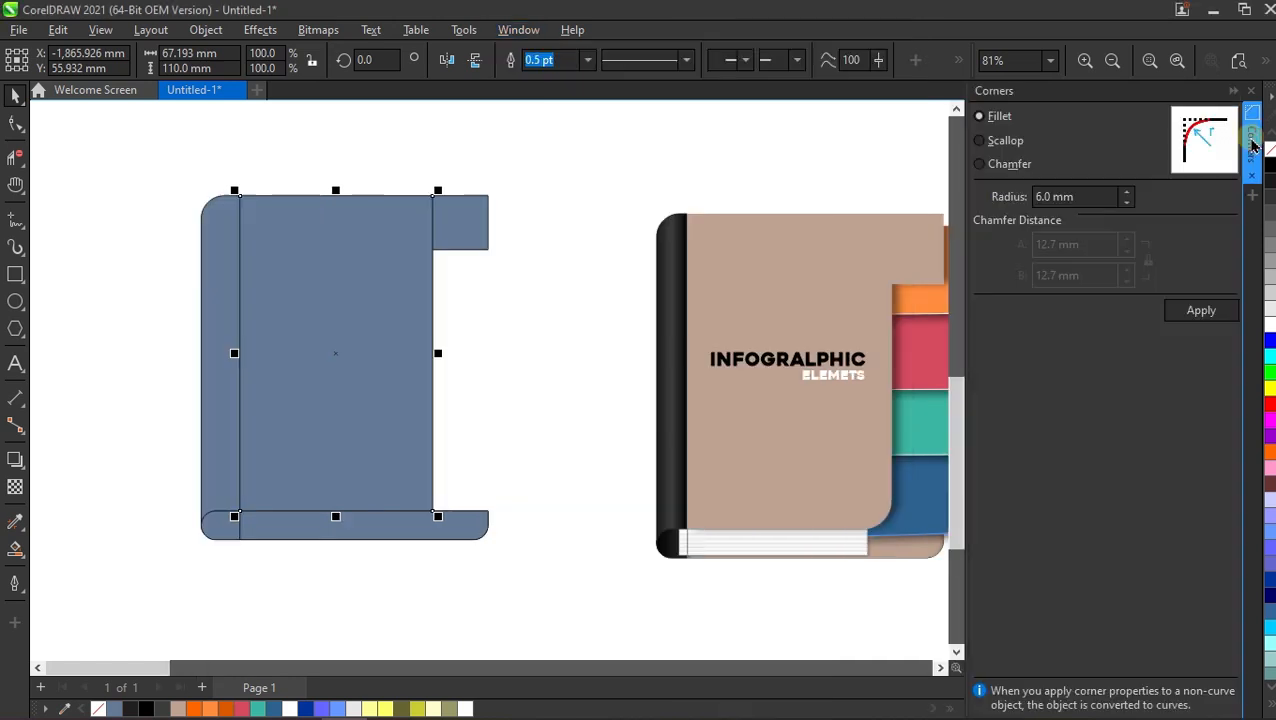
left_click(22, 134)
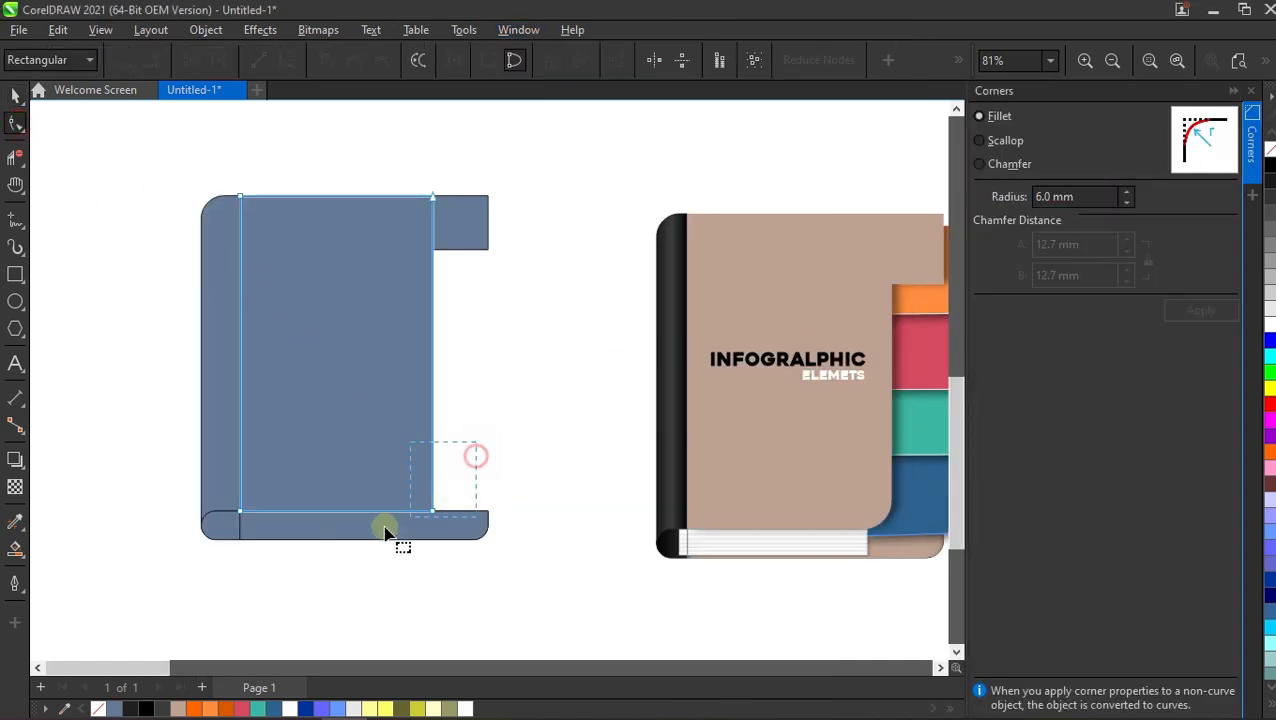
left_click_drag(1087, 193, 964, 216)
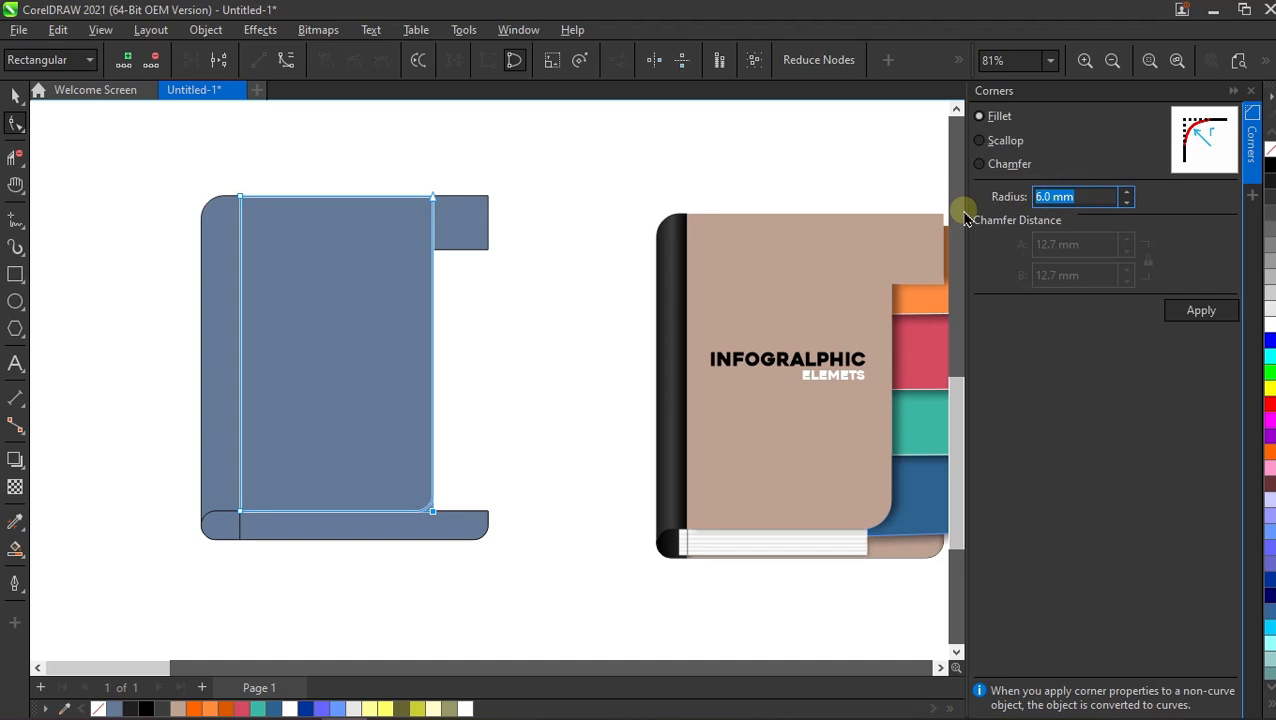
type("10")
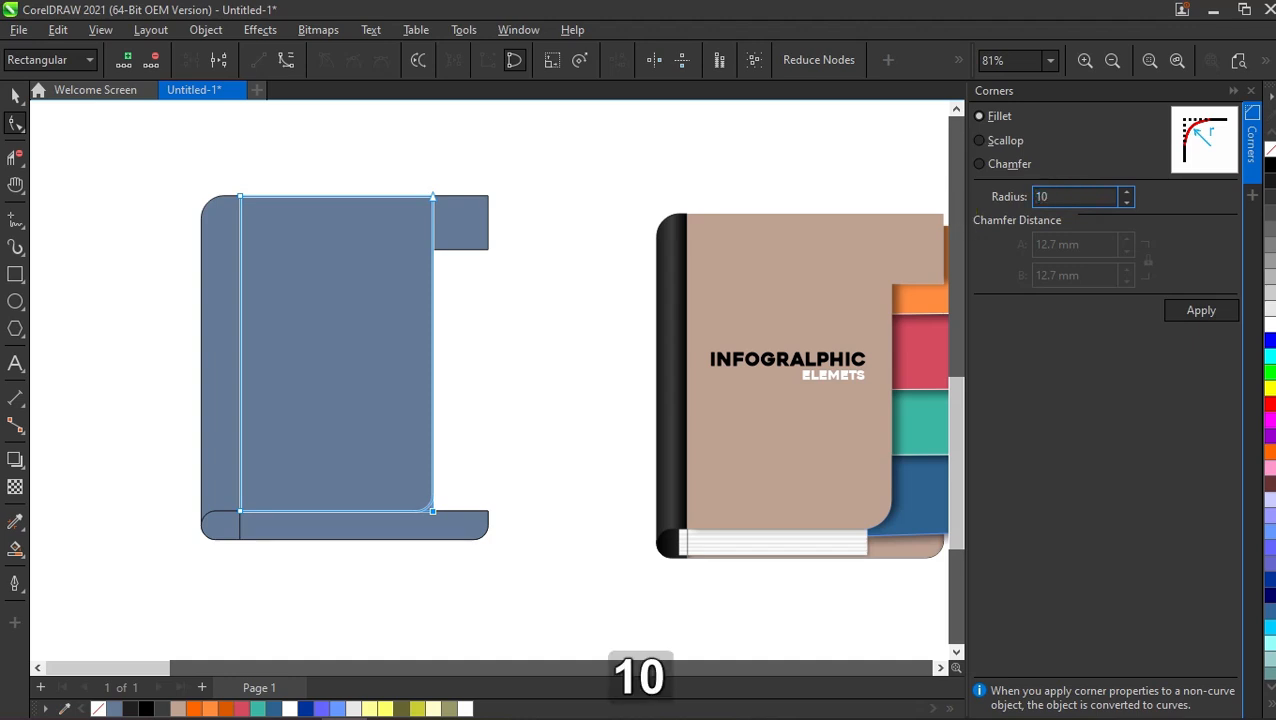
left_click(1126, 196)
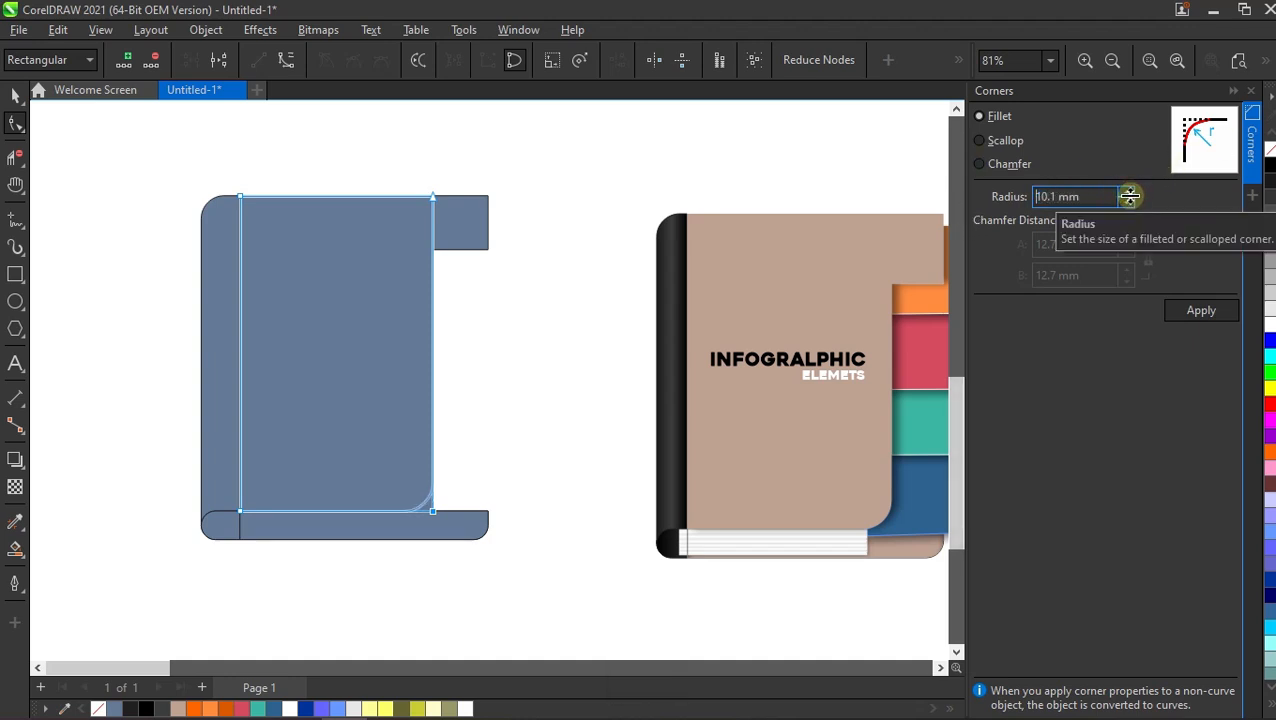
left_click(1127, 202)
left_click(1204, 307)
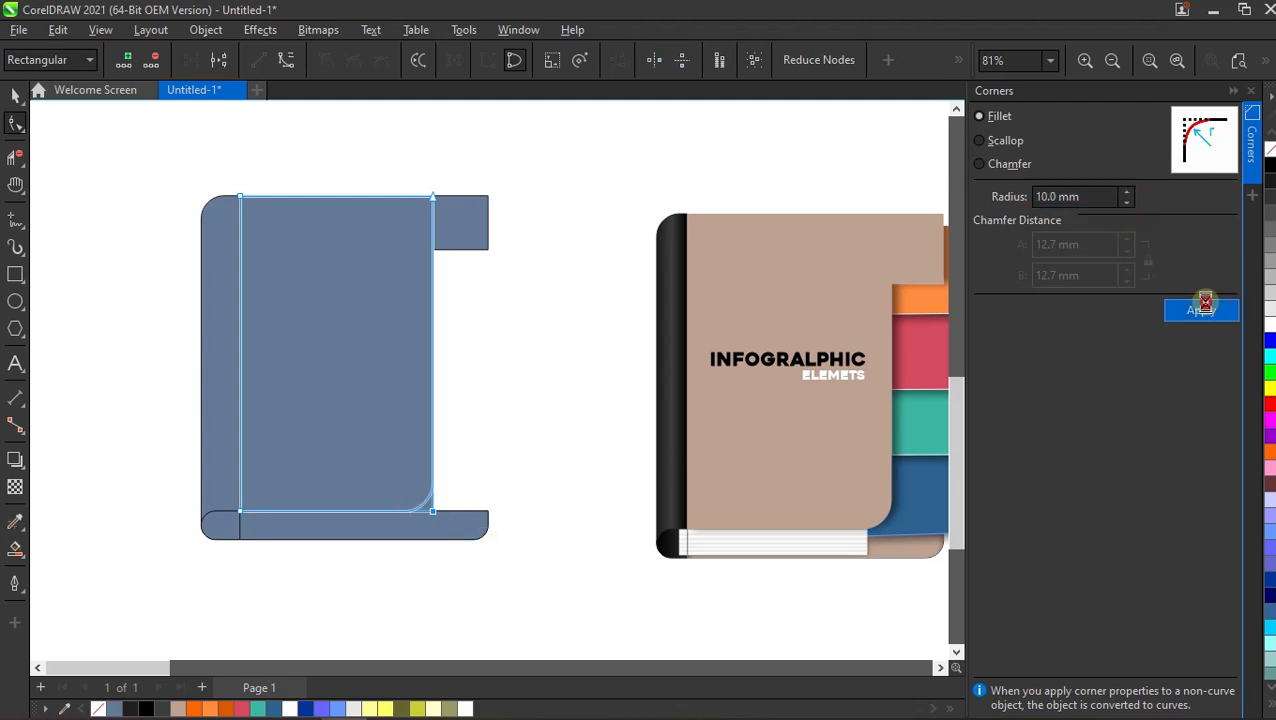
left_click(1236, 93)
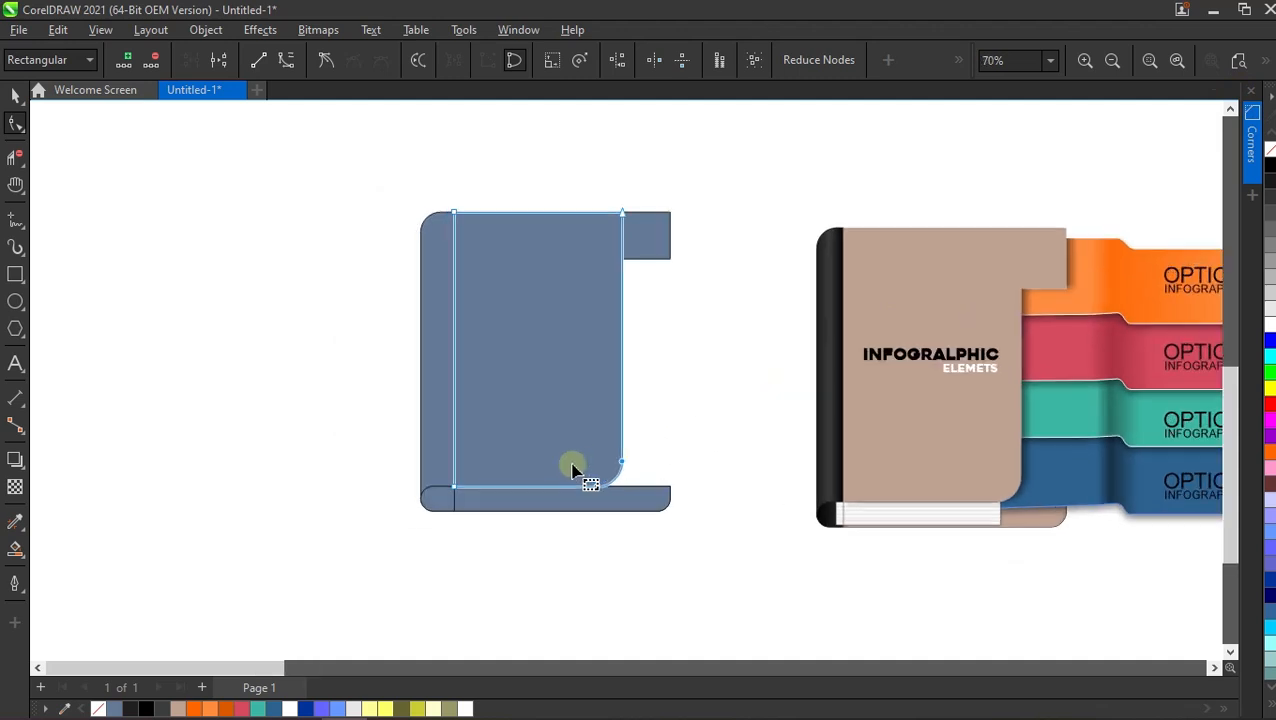
Weld the small upper-right square and the front cover into one shape.
left_click(13, 95)
left_click(165, 265)
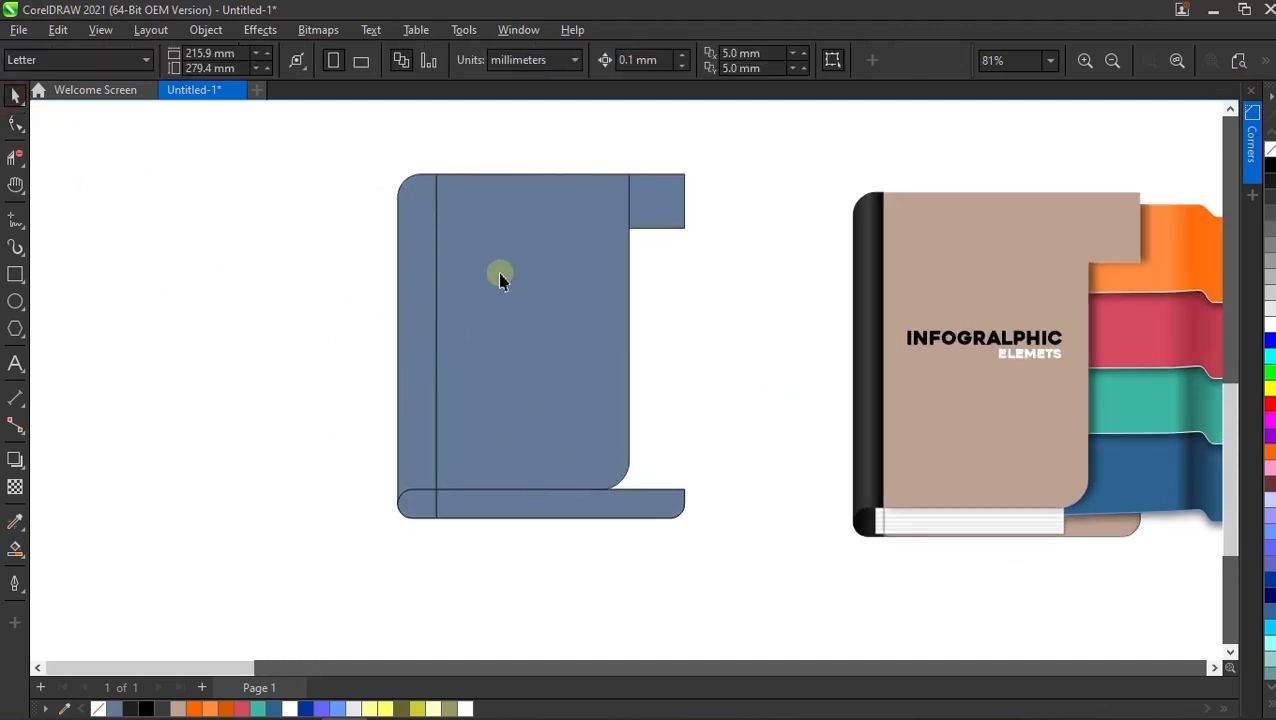
left_click(638, 196)
left_click(572, 214, "shift")
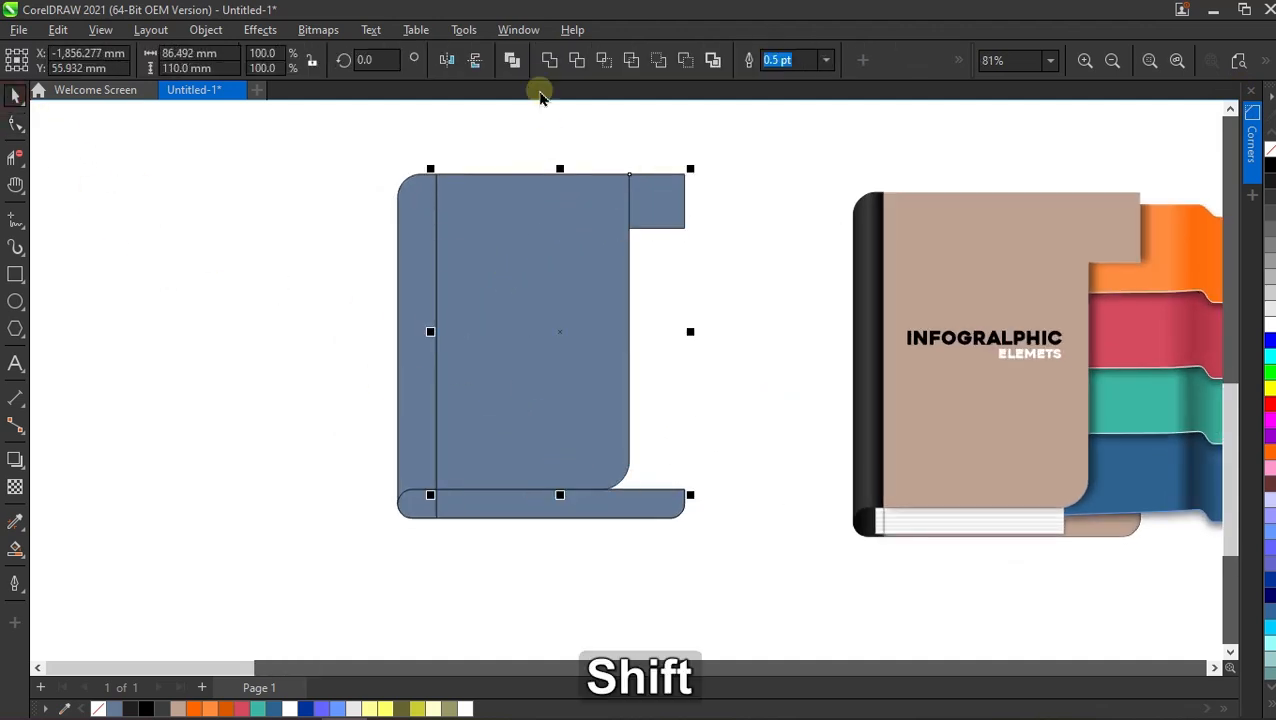
left_click(550, 62)
left_click(573, 120)
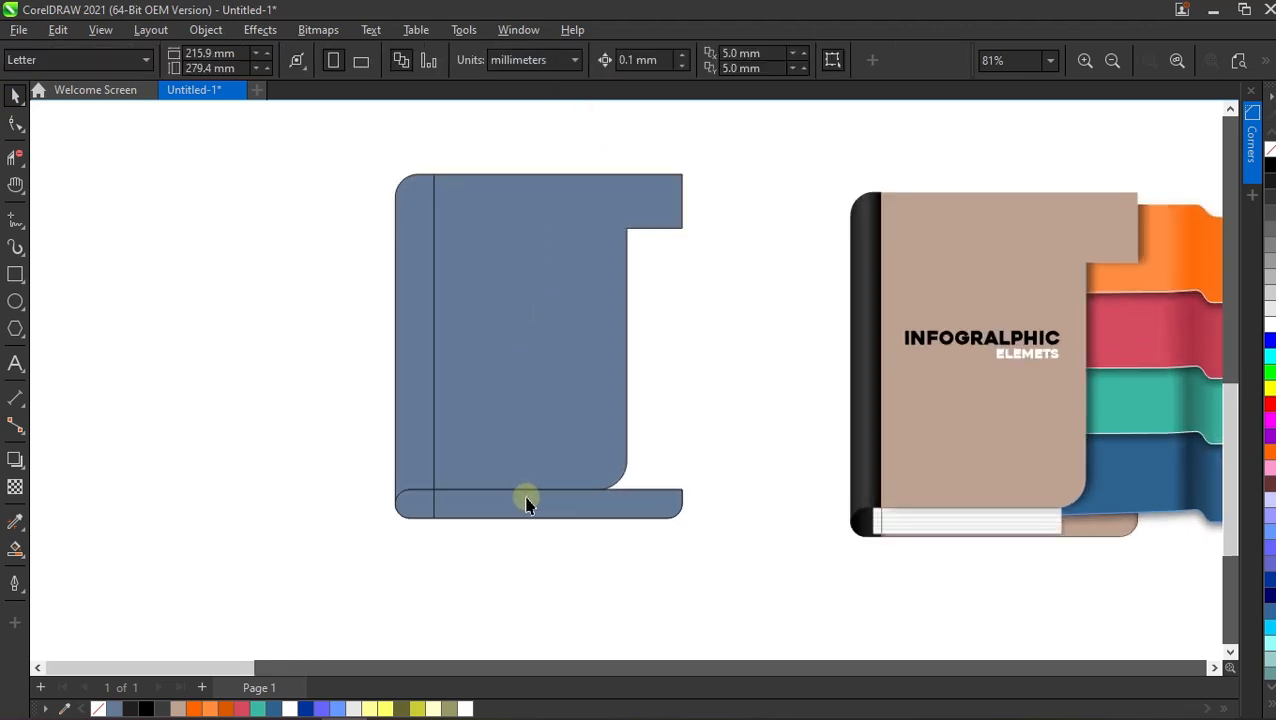
Apply a horizontal linear gradient across the spine with the Interactive Fill tool, ending in black beside the cover.
scroll(404, 484, "down", 1)
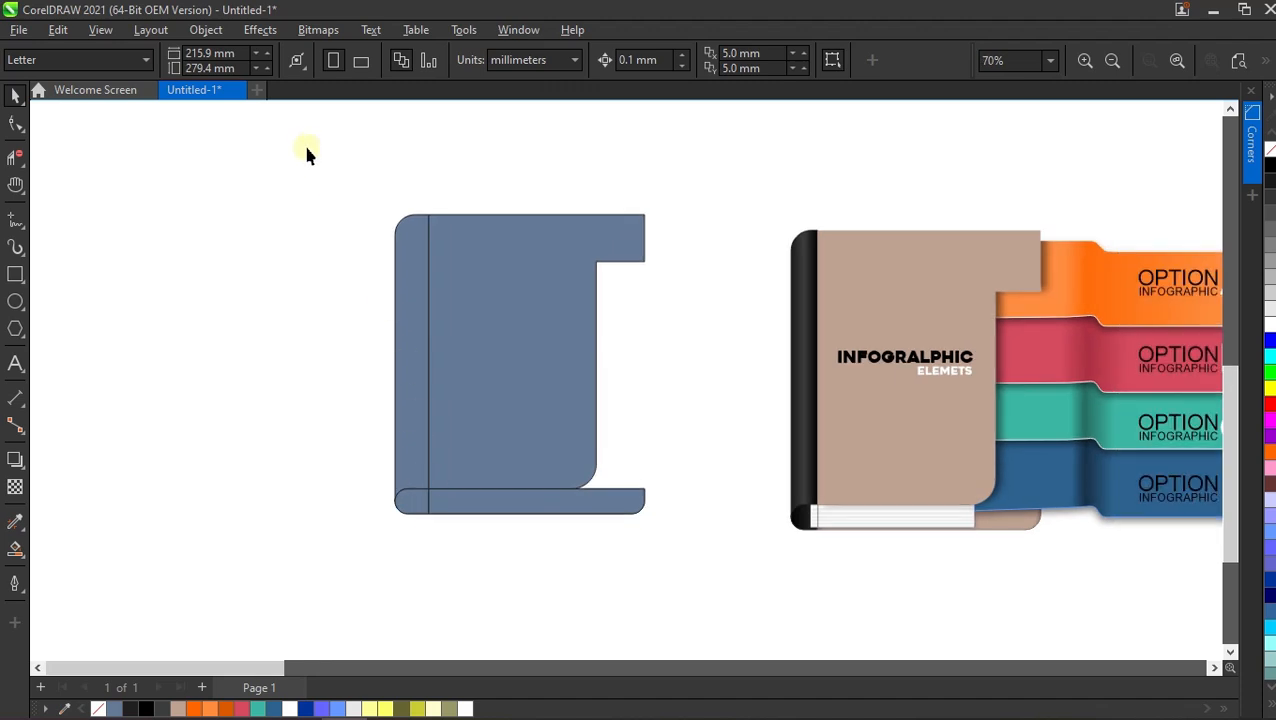
left_click(410, 336)
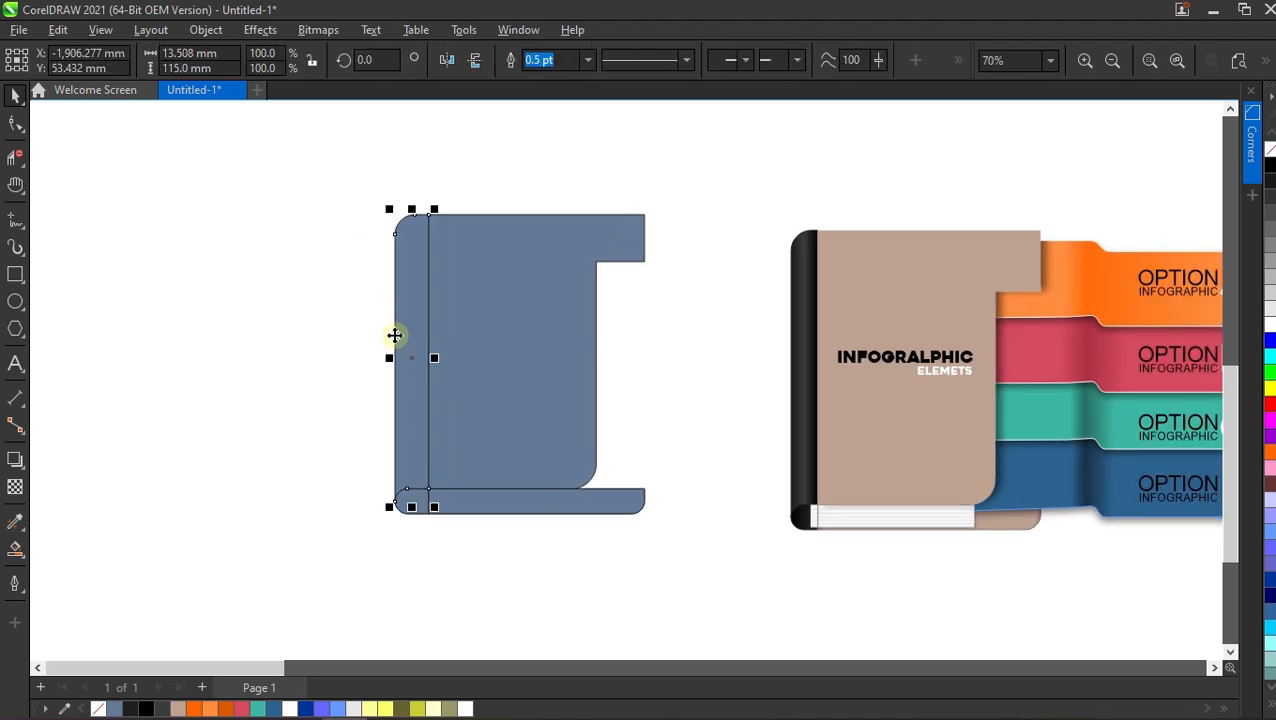
left_click(15, 549)
left_click(100, 547)
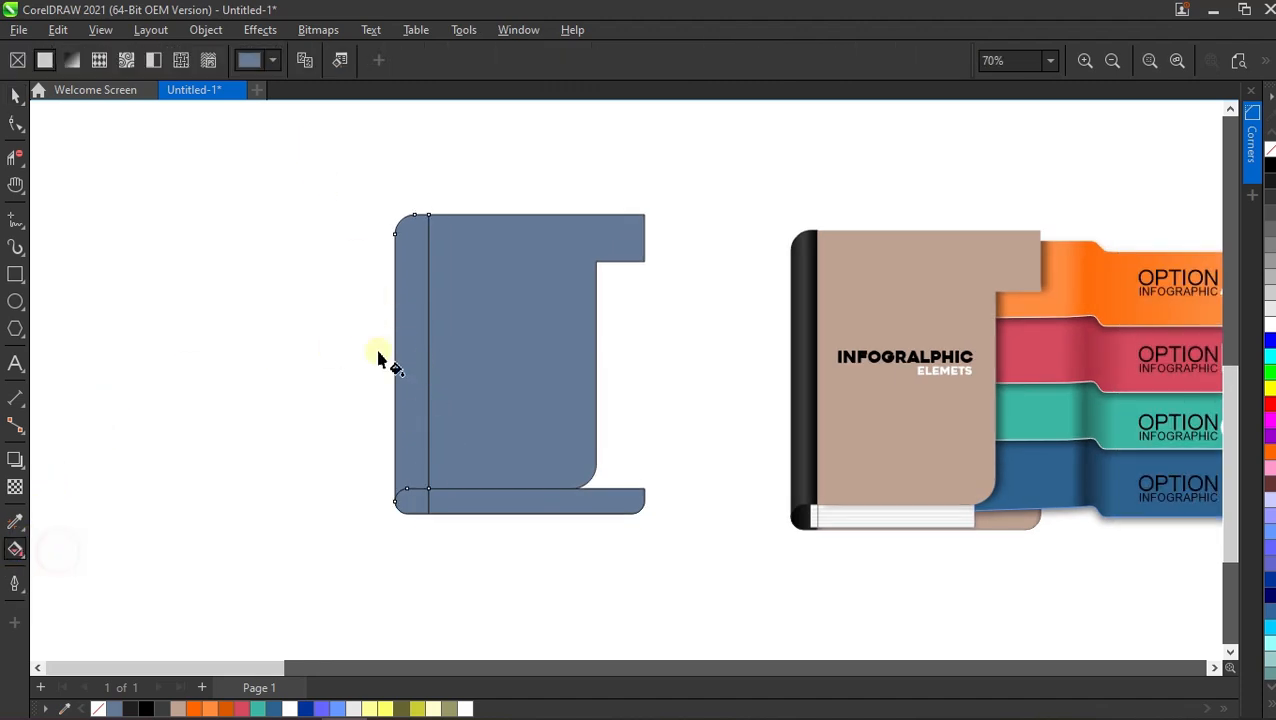
scroll(439, 384, "up", 4)
left_click_drag(409, 380, 509, 380)
left_click(1270, 167)
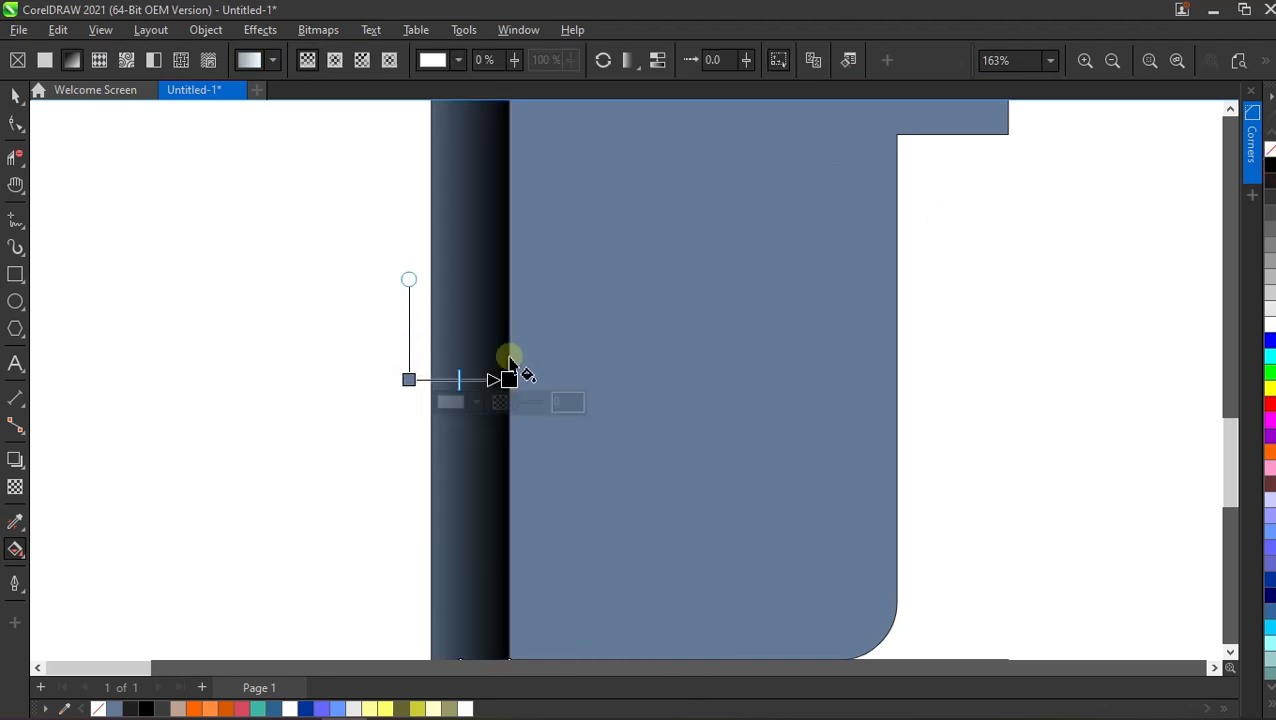
Set the spine gradient's start color to dark gray and align its start with the spine's outer edge.
left_click_drag(409, 380, 417, 378)
left_click(1268, 219)
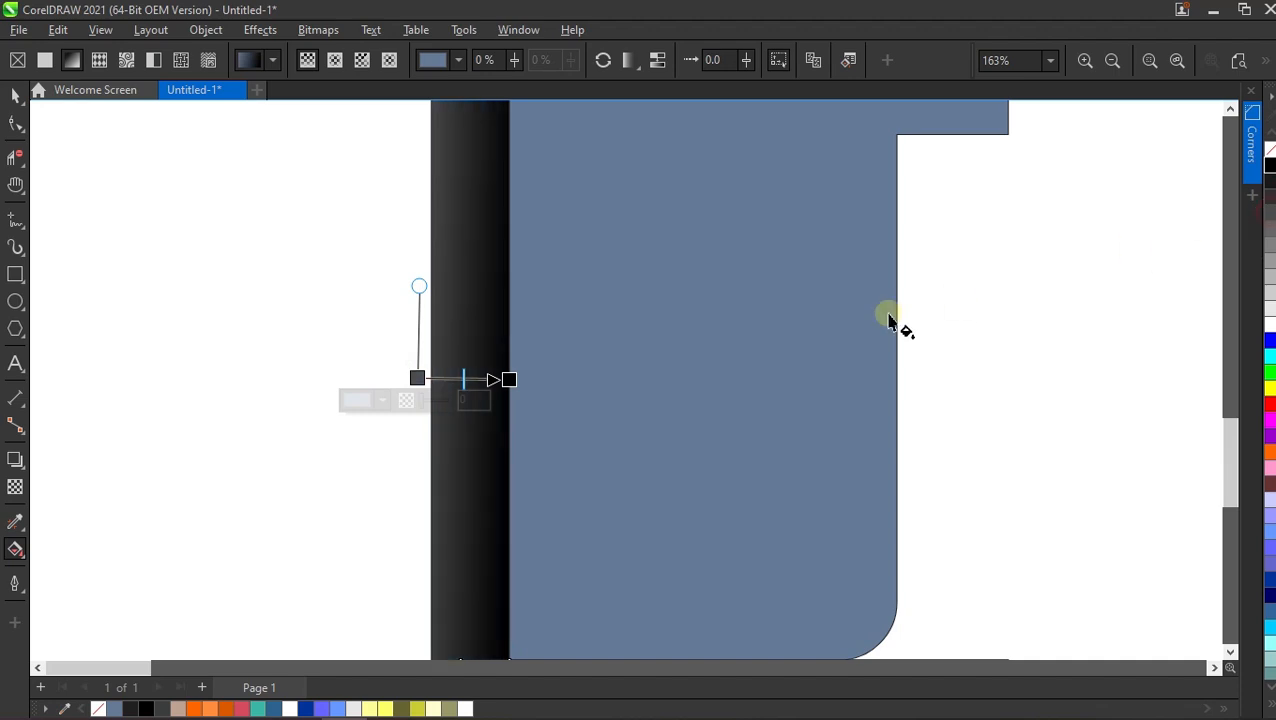
scroll(472, 350, "up", 4)
left_click_drag(371, 420, 398, 424)
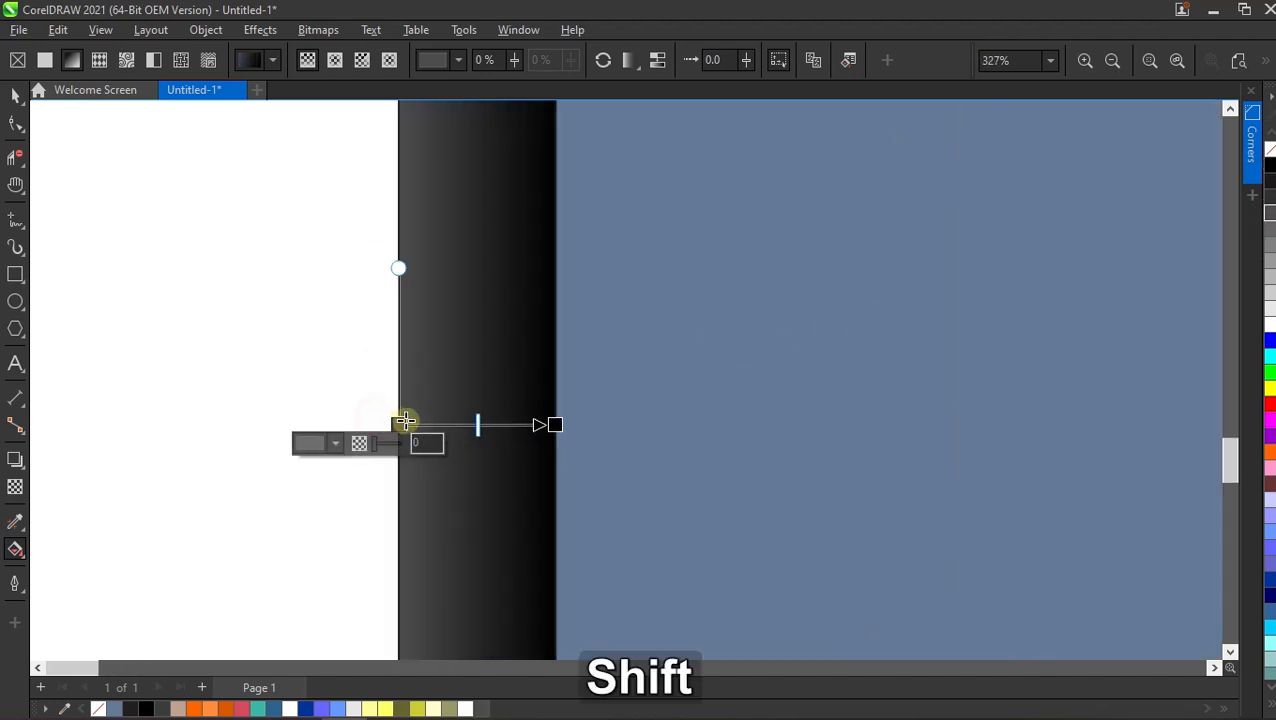
Add two near-black intermediate color stops to the spine gradient, placing one of them at 32%.
left_click_drag(1269, 184, 460, 426)
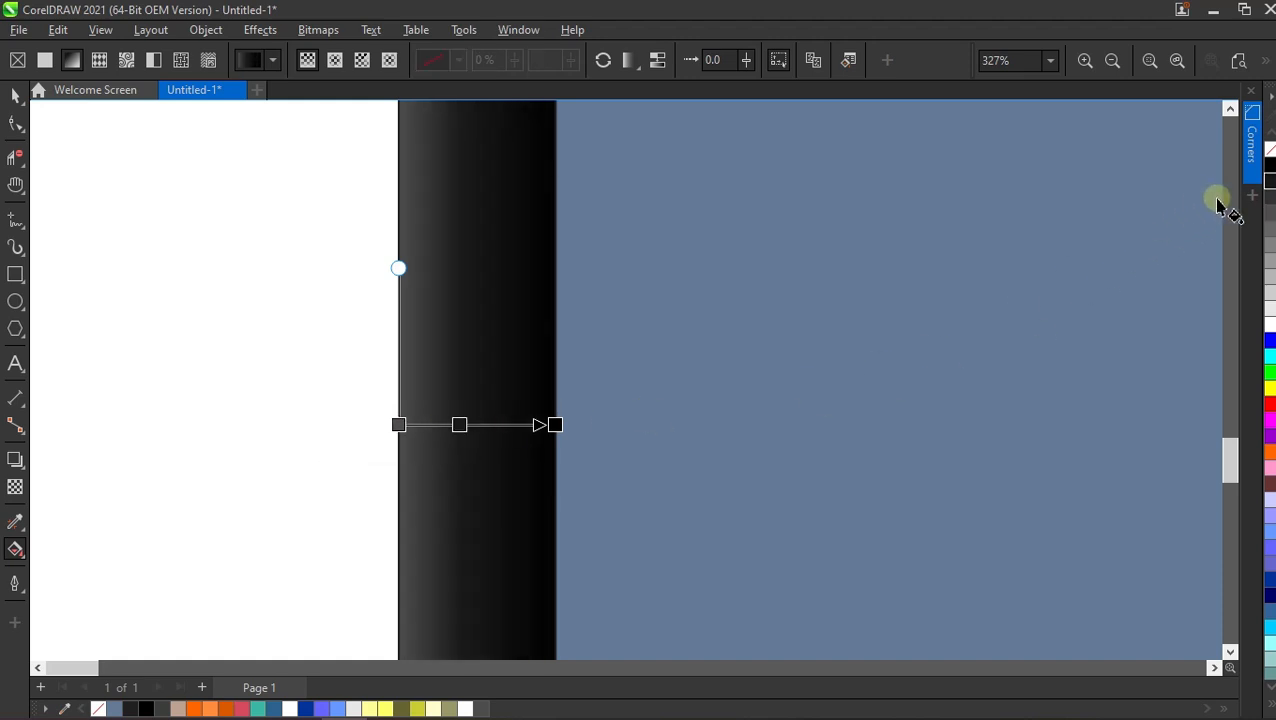
left_click_drag(676, 398, 521, 427)
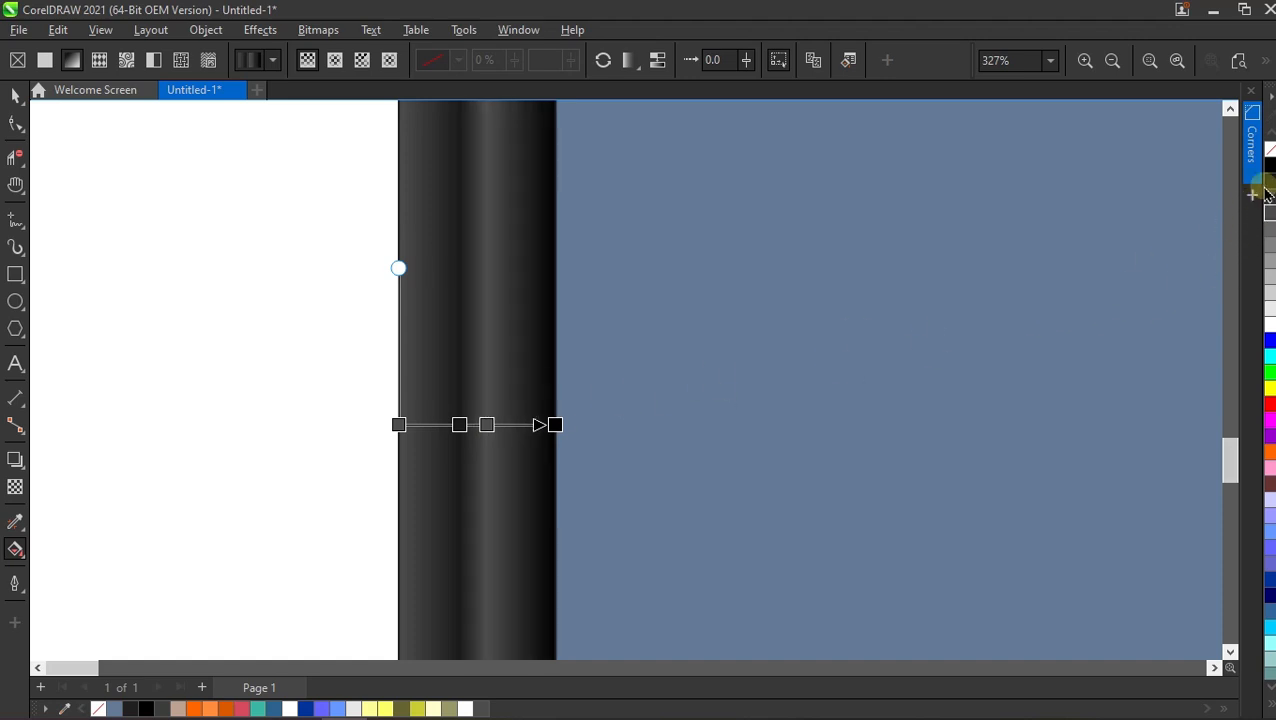
left_click_drag(1269, 190, 501, 424)
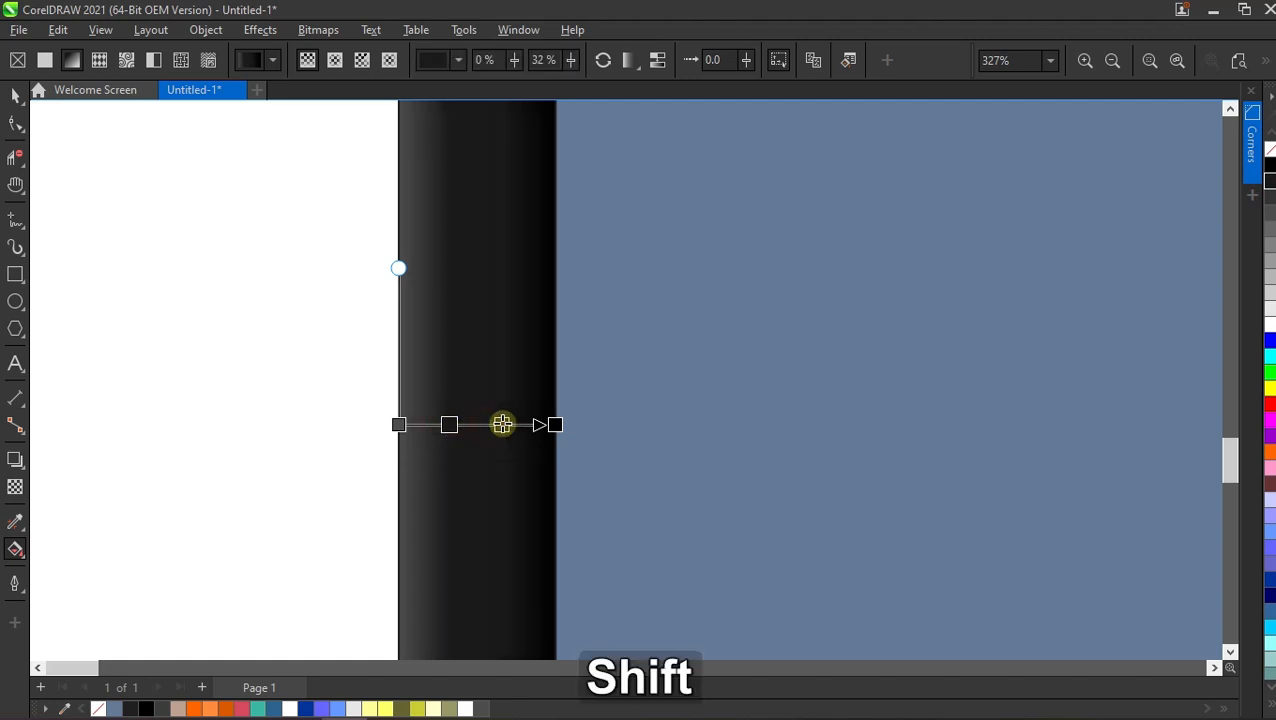
scroll(433, 364, "down", 1)
scroll(433, 364, "down", 3)
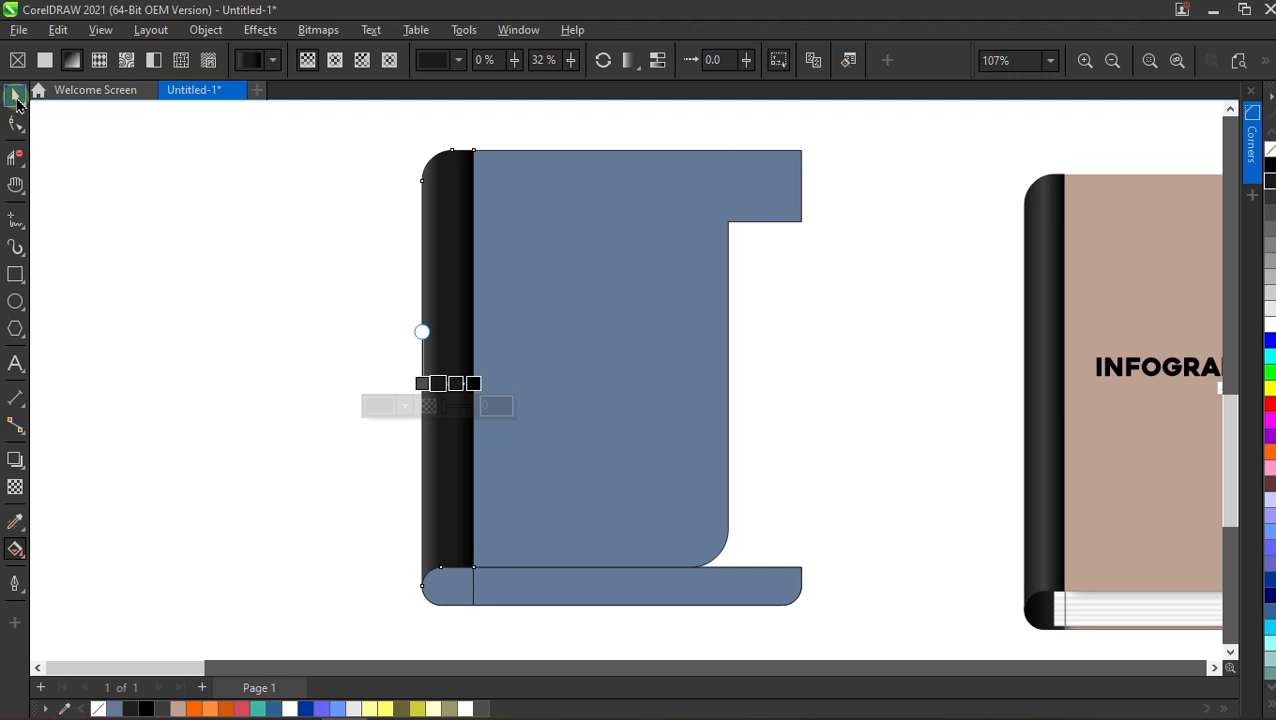
left_click(16, 95)
left_click(162, 213)
Copy the spine's gradient fill onto the rounded piece at the spine's lower end.
scroll(421, 319, "down", 1)
scroll(433, 336, "up", 1)
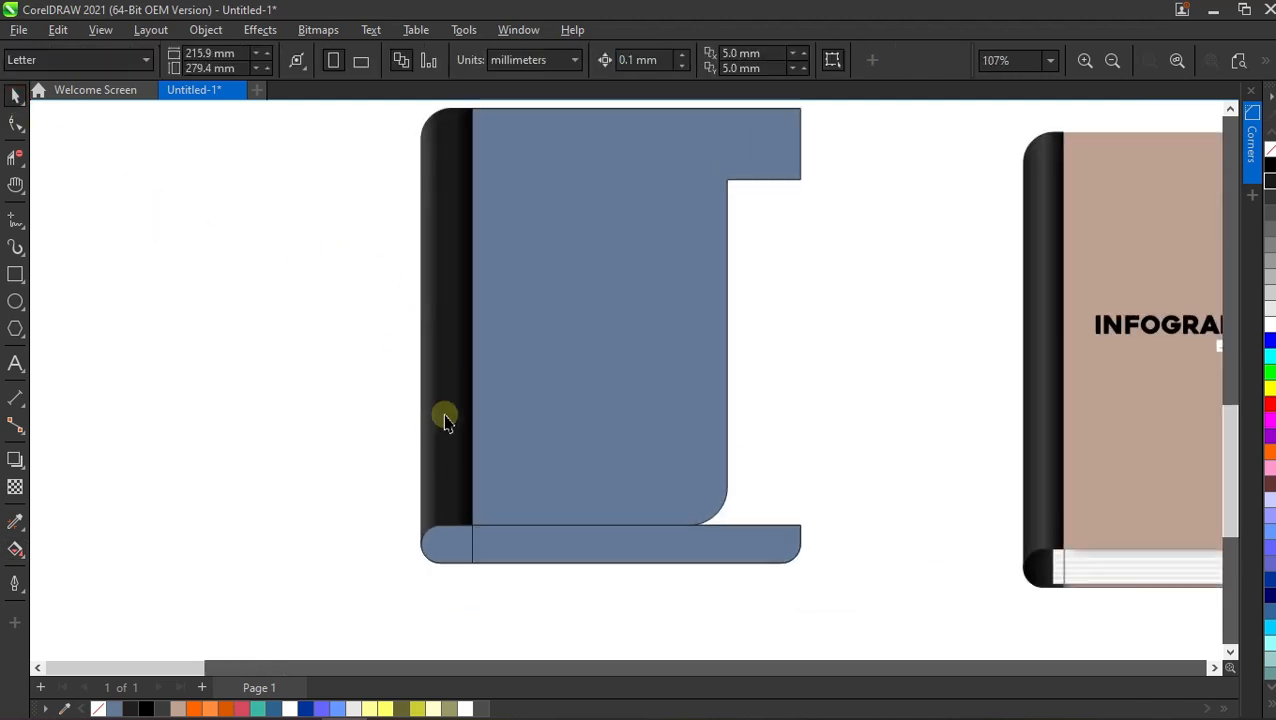
scroll(447, 380, "up", 1)
left_click_drag(450, 410, 466, 509)
left_click(521, 564)
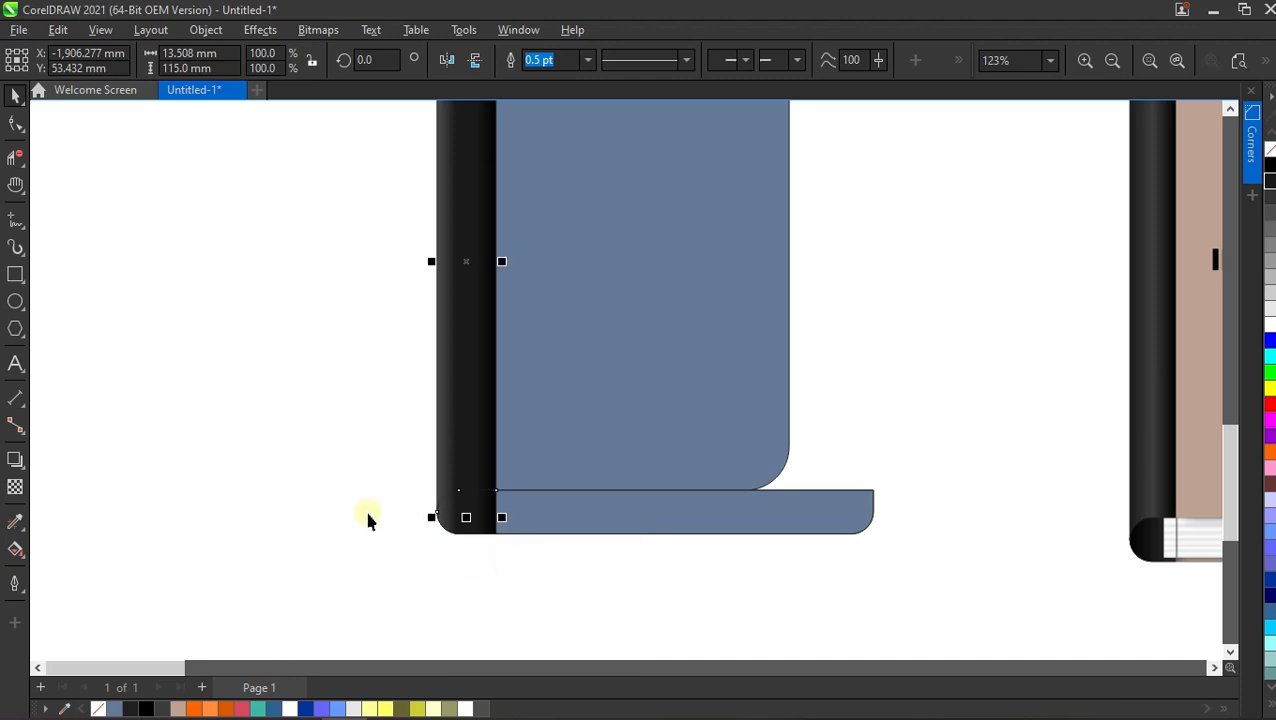
left_click(367, 518)
scroll(473, 518, "down", 2)
scroll(470, 430, "up", 1)
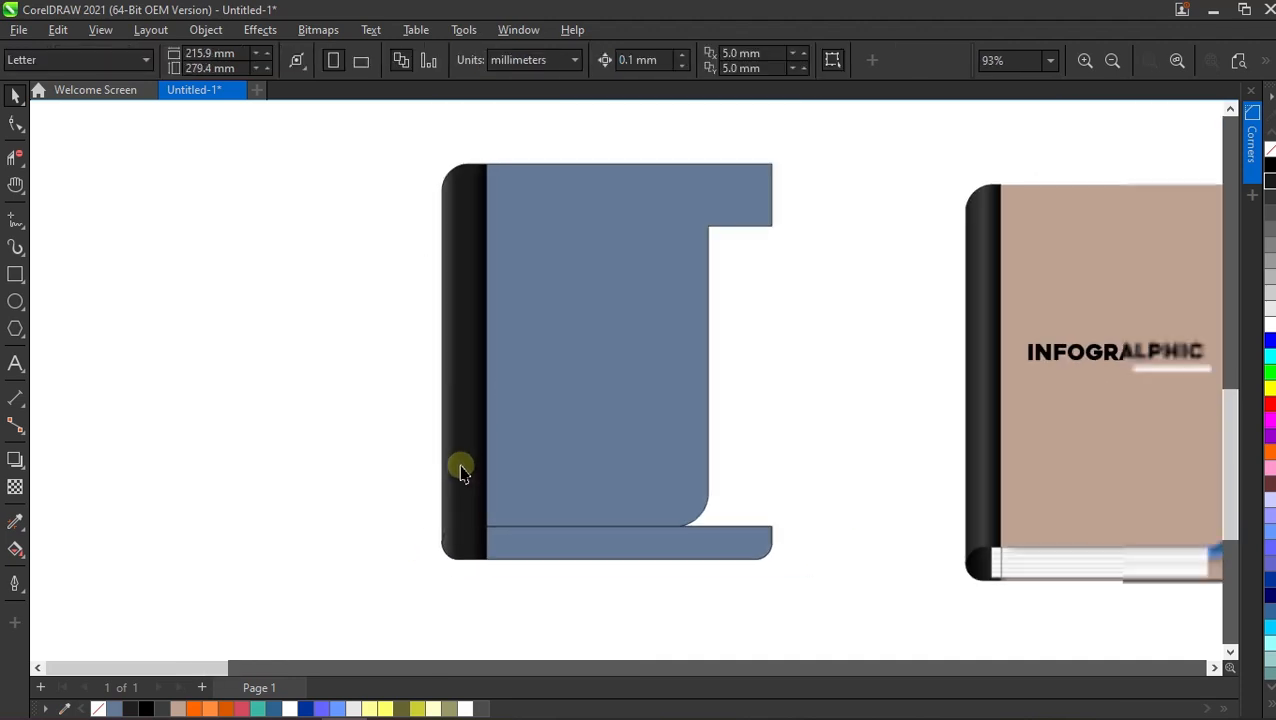
Fill the front cover with the tan color used on the reference book.
left_click(552, 400)
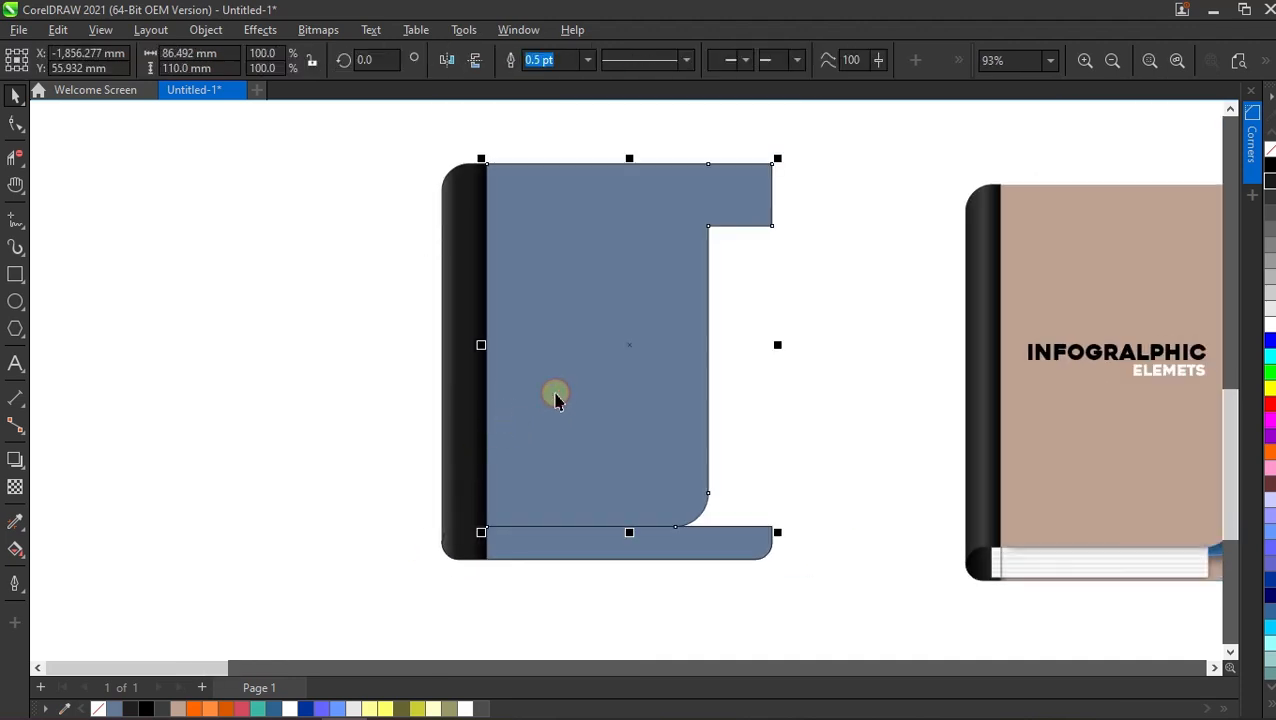
left_click(178, 707)
left_click(262, 552)
scroll(530, 468, "down", 1)
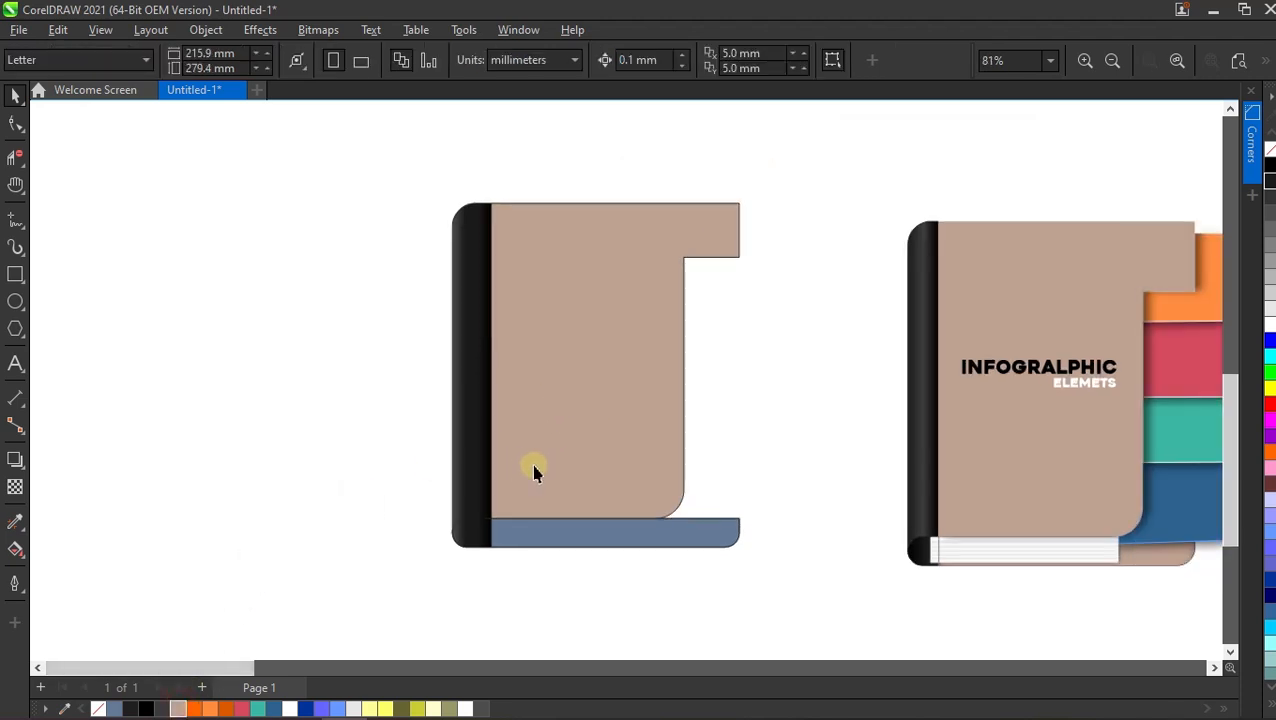
Draw a 3-point rectangle about 61.4 mm wide and 9.4 mm high over the bottom strip, starting inside the spine's lower end.
left_click(600, 555)
scroll(590, 565, "up", 3)
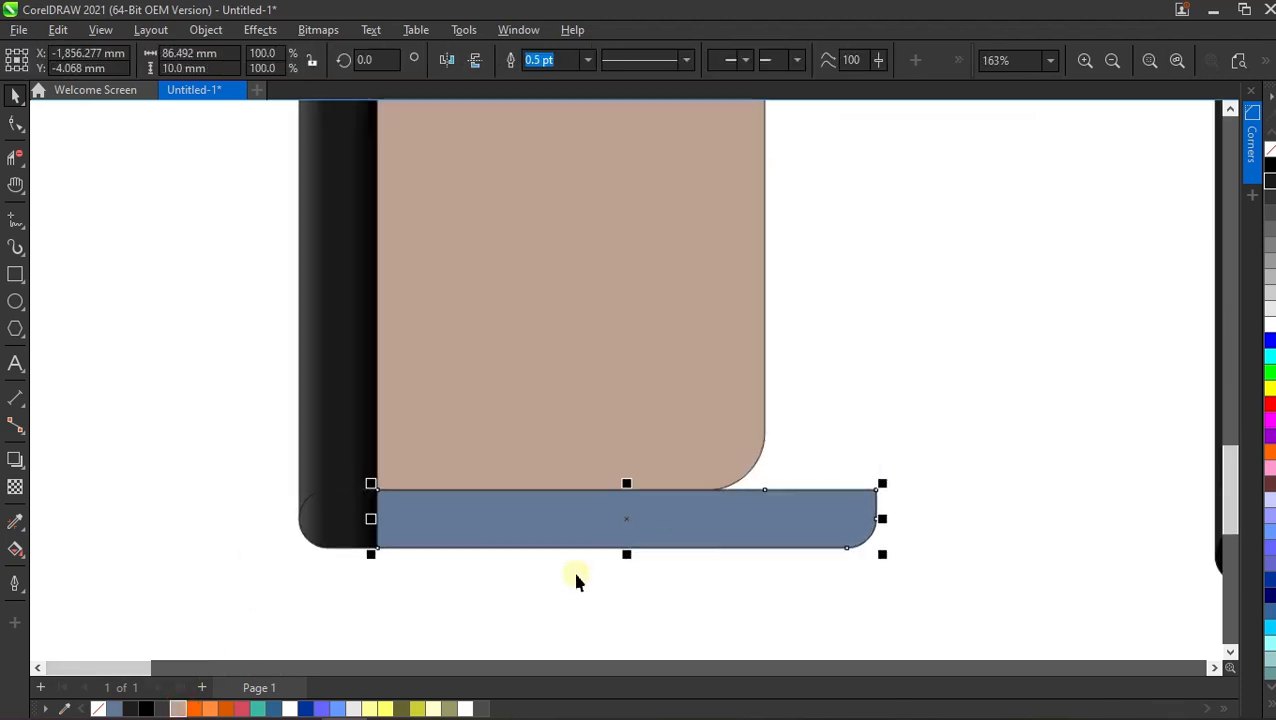
left_click(120, 416)
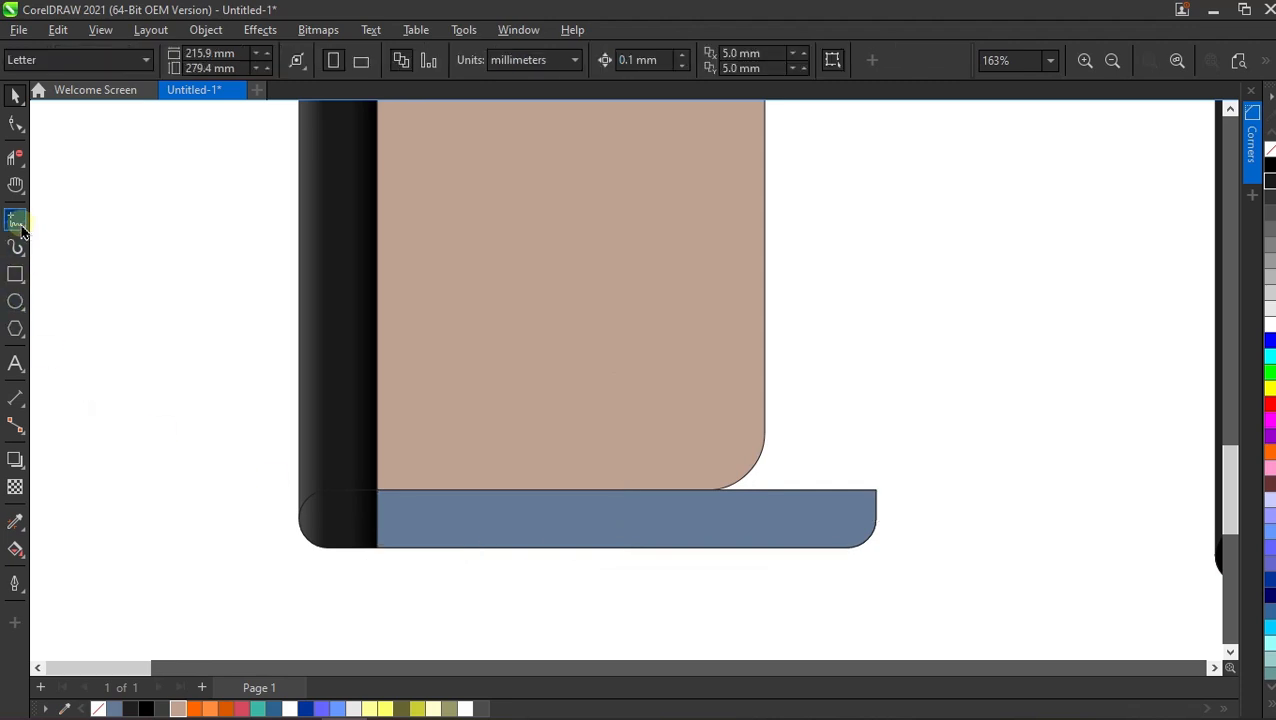
left_click(17, 273)
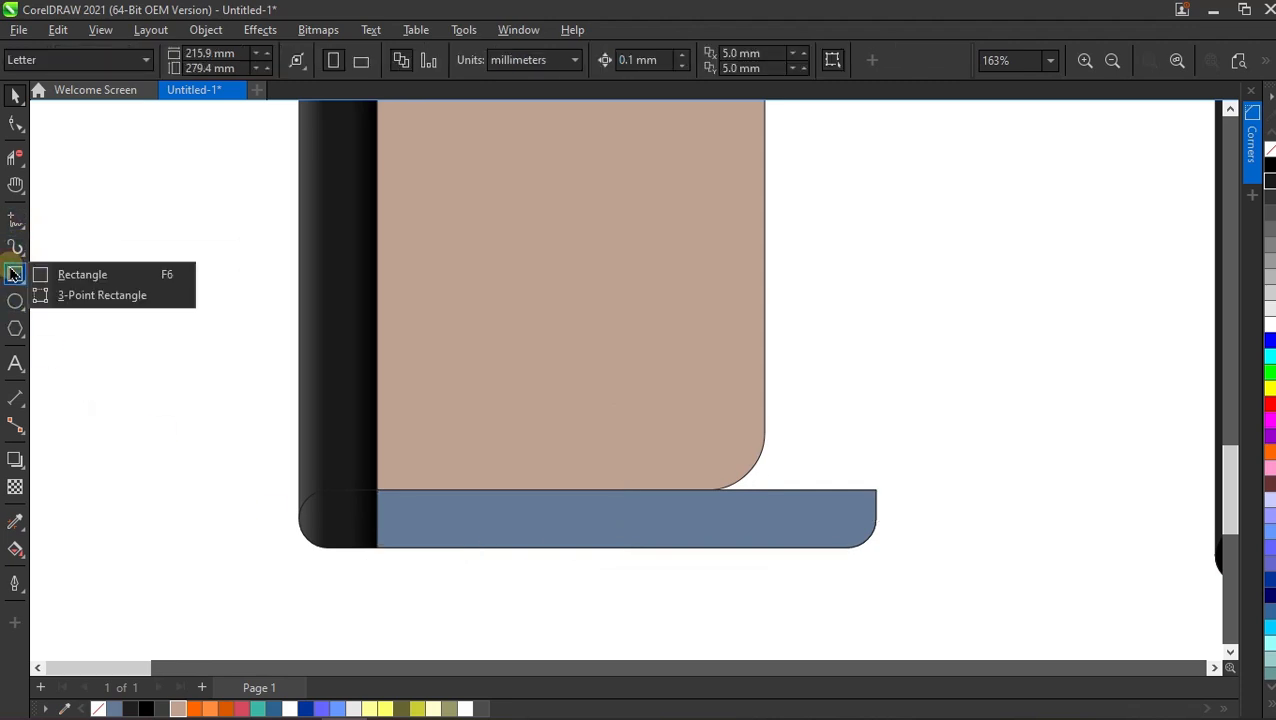
left_click(69, 296)
scroll(359, 547, "up", 1)
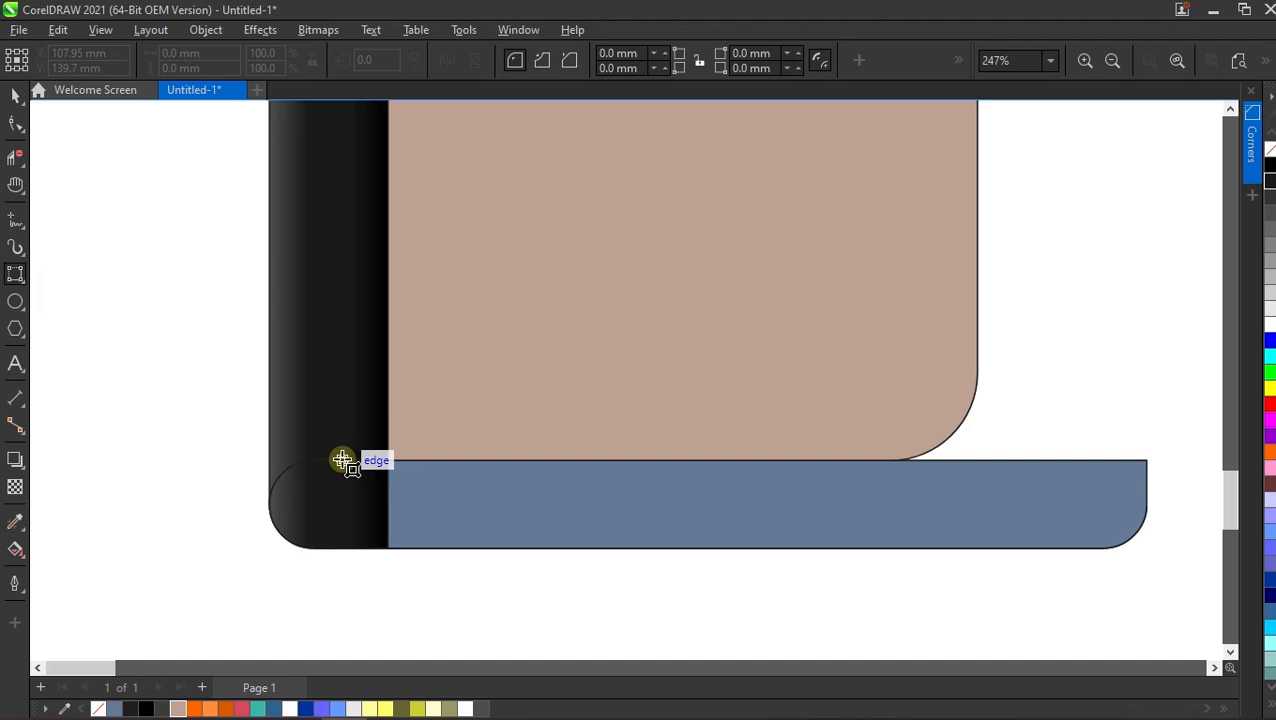
mouse_move(347, 459)
left_mouse_down()
mouse_move(347, 541)
mouse_move(982, 527)
mouse_move(903, 465)
mouse_move(914, 456)
mouse_move(890, 462)
mouse_move(859, 545)
left_mouse_up()
scroll(712, 569, "up", 2)
key("space")
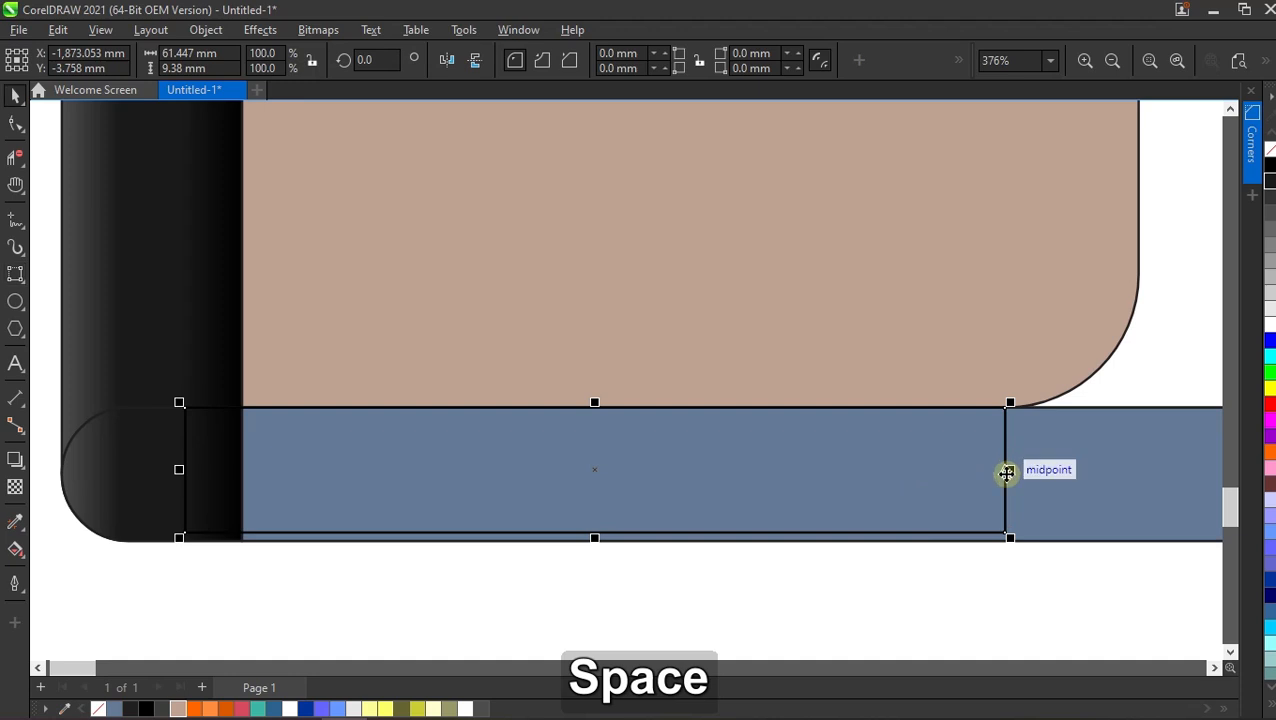
left_click(1006, 472)
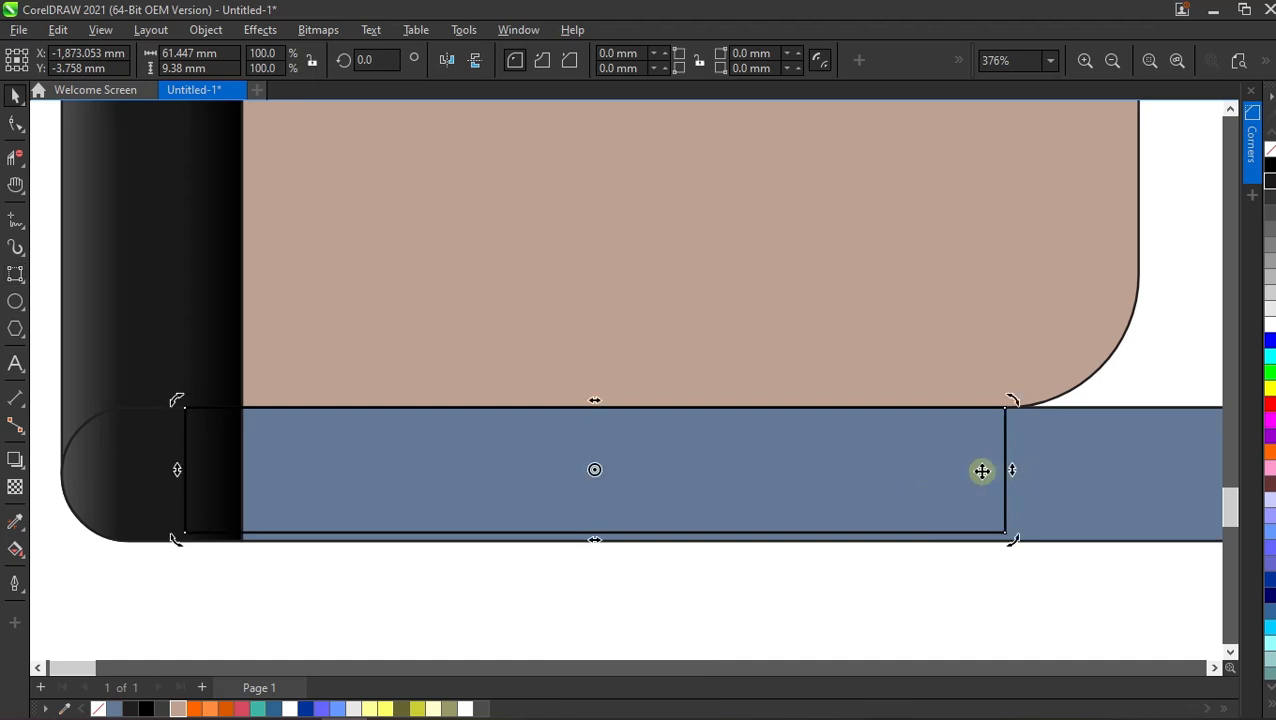
Make a copy of the page block rectangle narrowed to about 4.25 mm wide at its spine end, undoing a stray move.
left_click(985, 471)
left_click_drag(1008, 470, 155, 506)
right_click(249, 440)
left_click(584, 612)
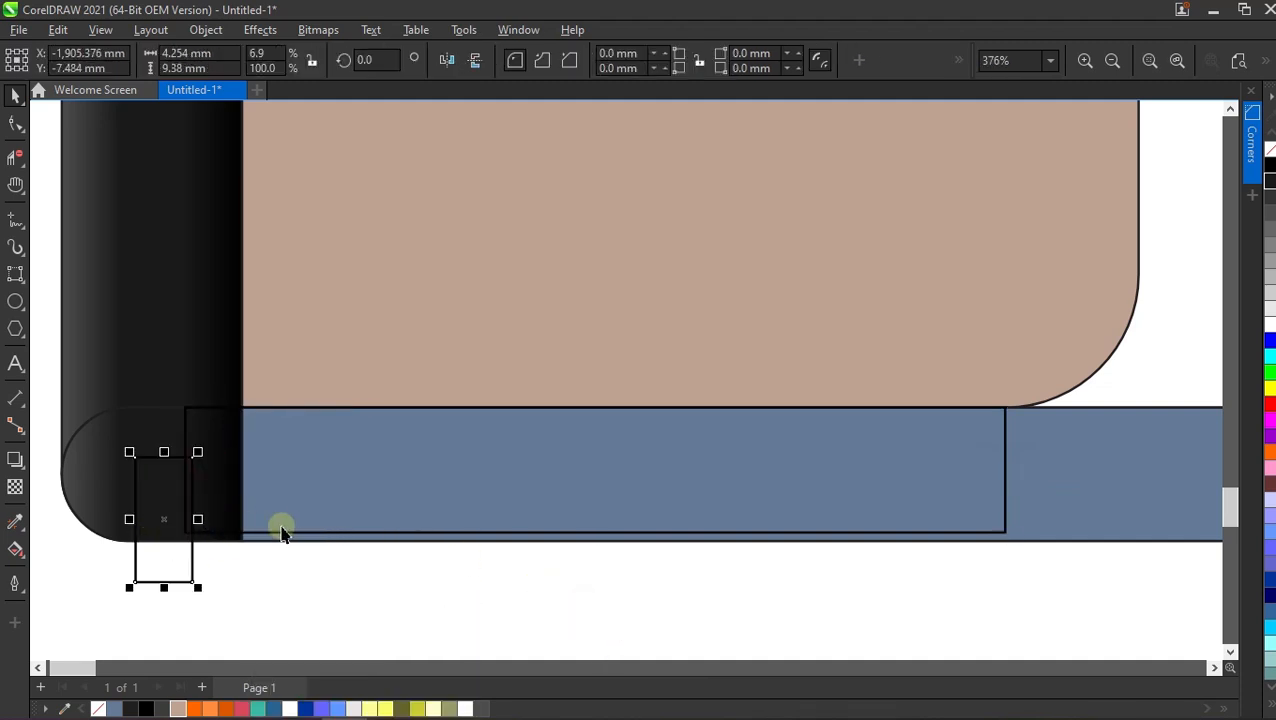
key("ctrl+z")
left_click(249, 560)
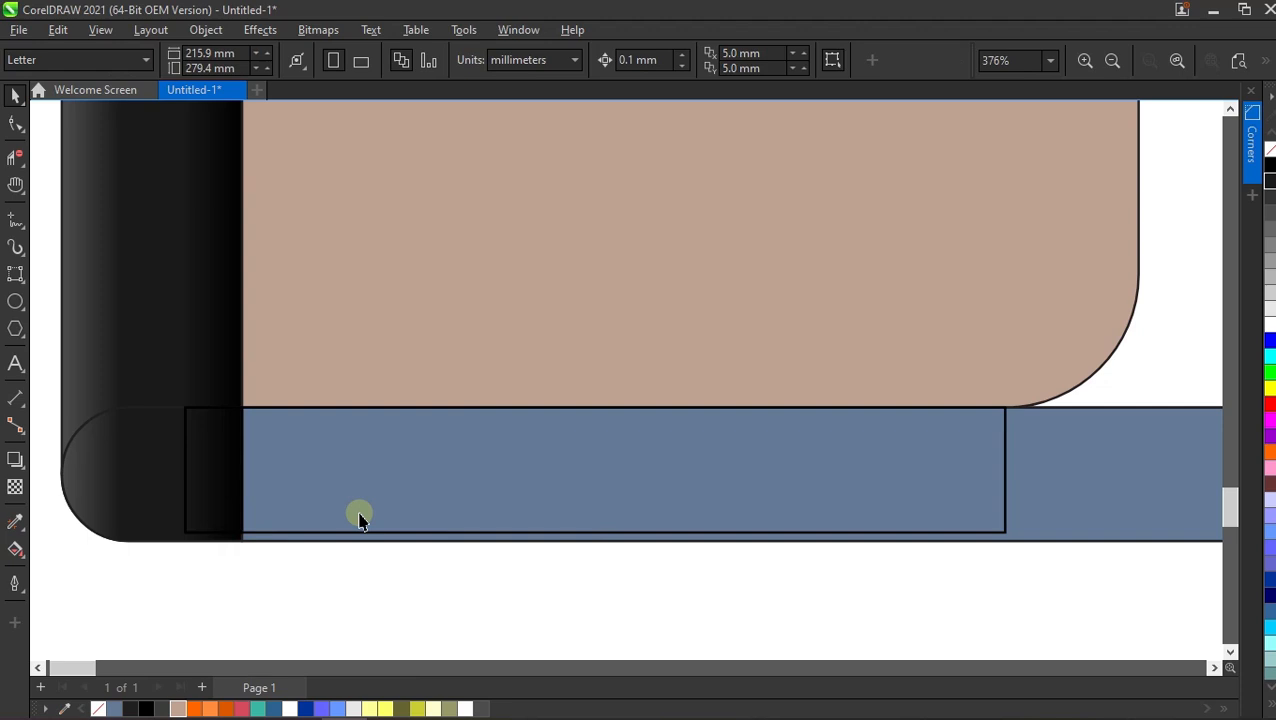
Fill the large page block rectangle with light gray, keeping it in its original position.
left_click(503, 488)
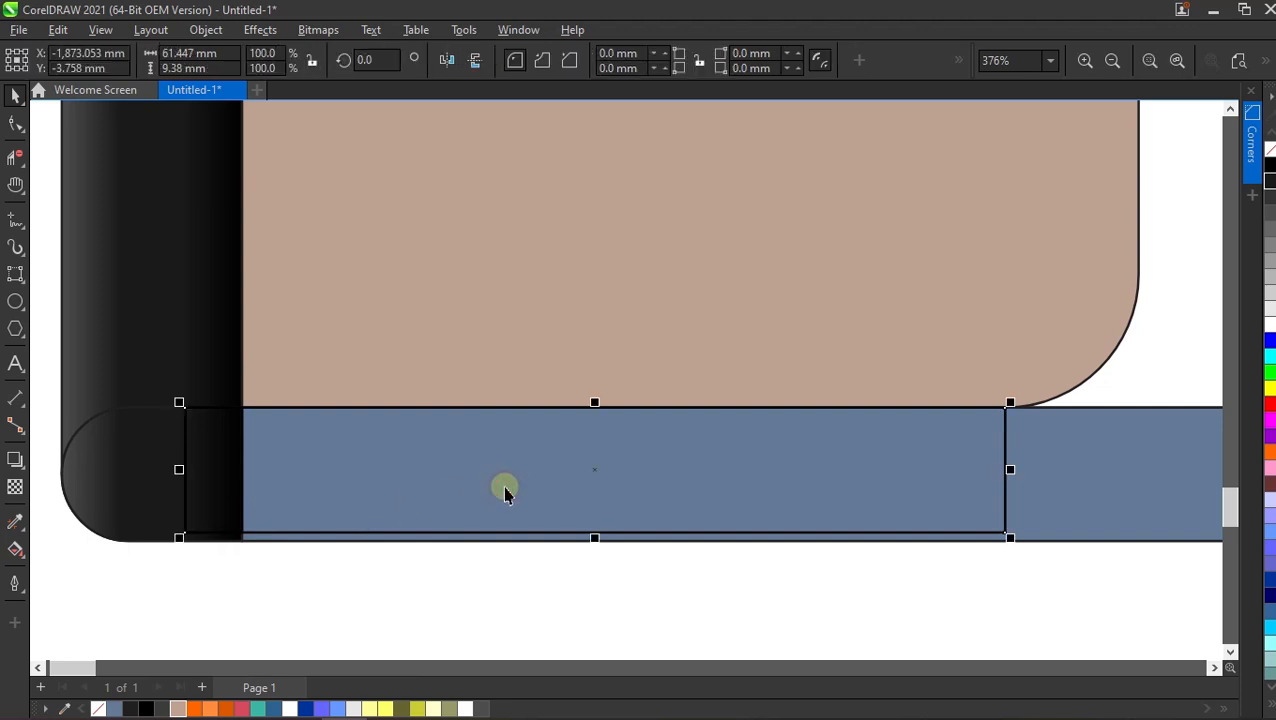
left_click(356, 708)
scroll(531, 495, "up", 1)
left_click_drag(616, 446, 609, 524)
key("ctrl+z")
left_click(641, 593)
scroll(695, 471, "down", 1)
Remove the outlines from the large page block rectangle, the front cover and the blue bottom strip.
left_click(697, 468)
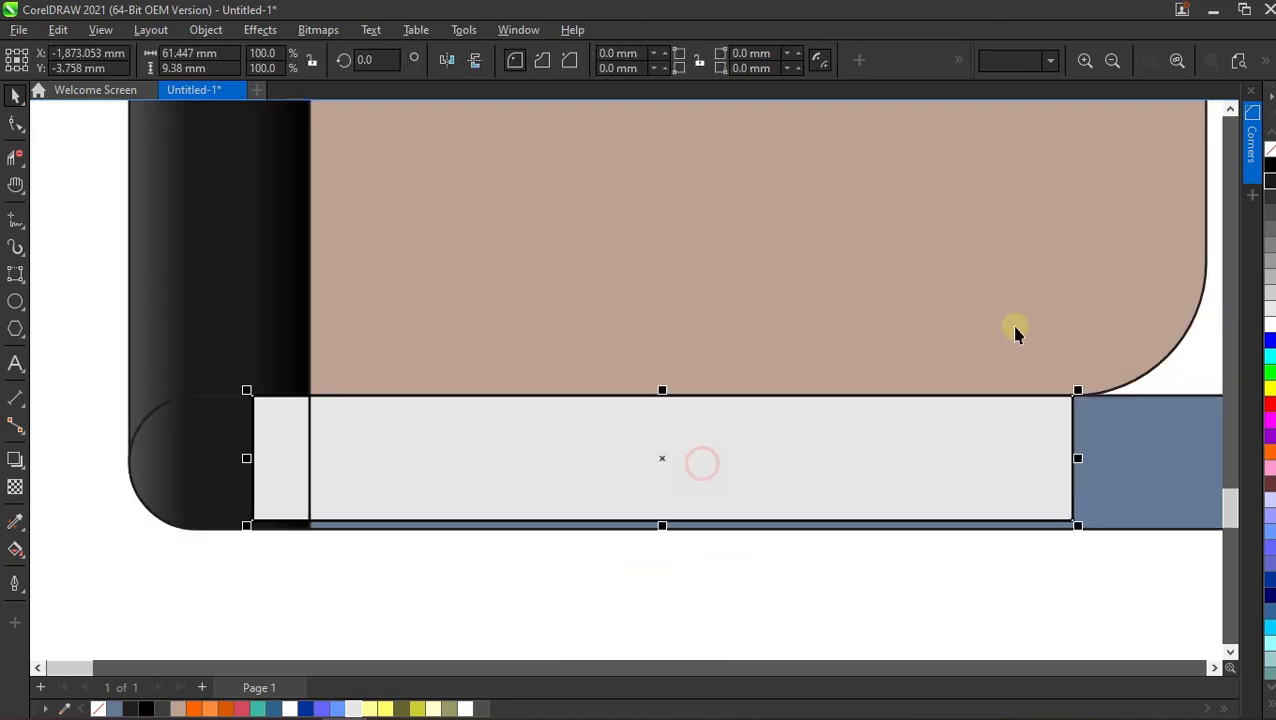
left_click(727, 572)
left_click(703, 307)
right_click(1270, 150)
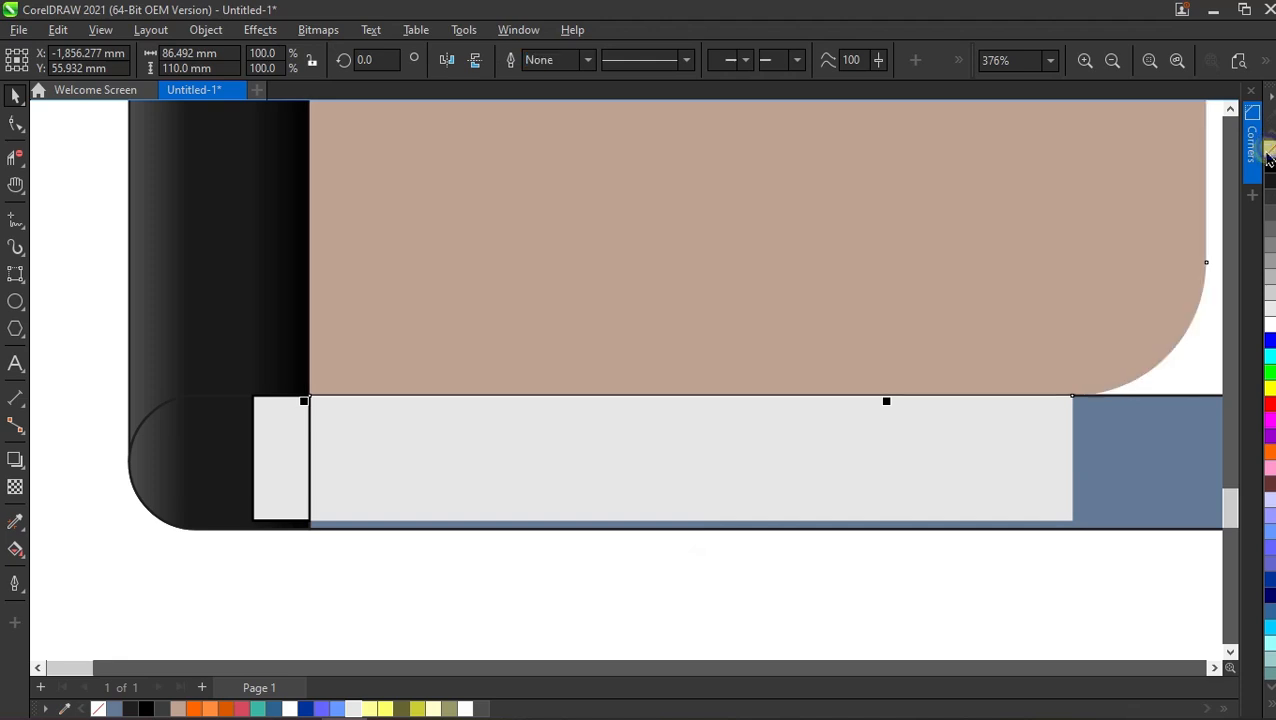
left_click(778, 575)
scroll(699, 565, "up", 1)
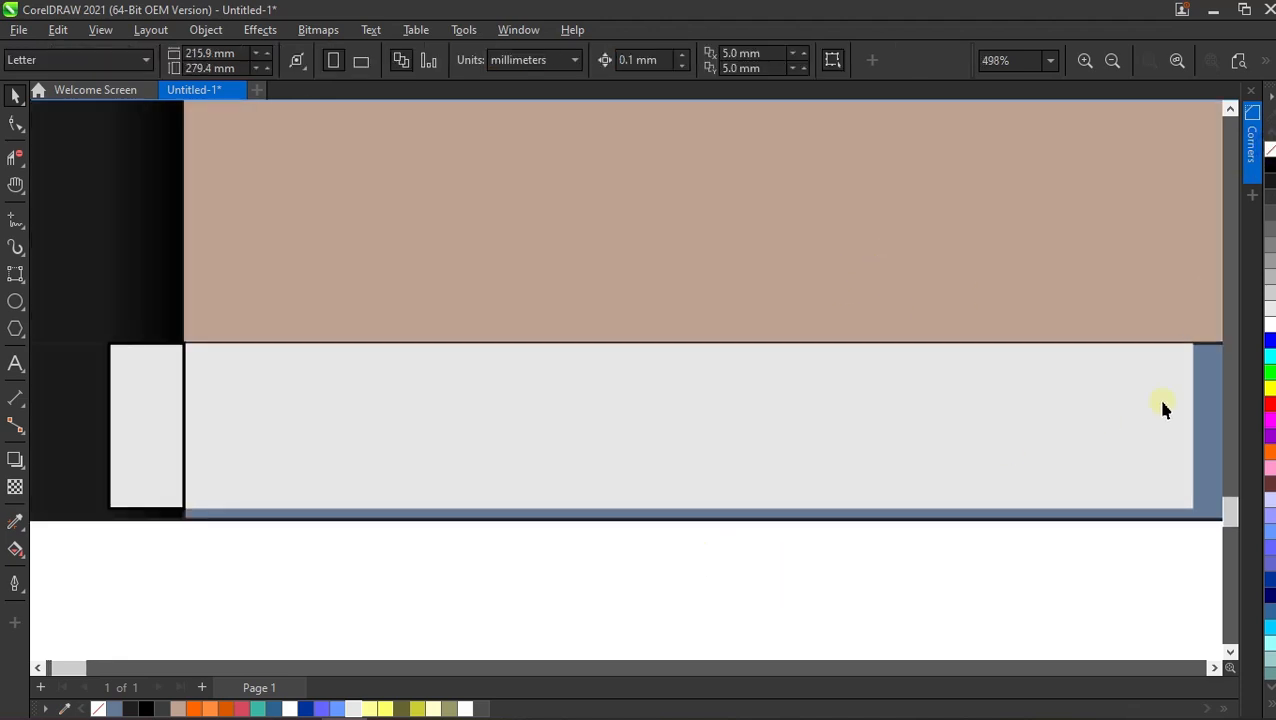
left_click(1204, 397)
right_click(1270, 150)
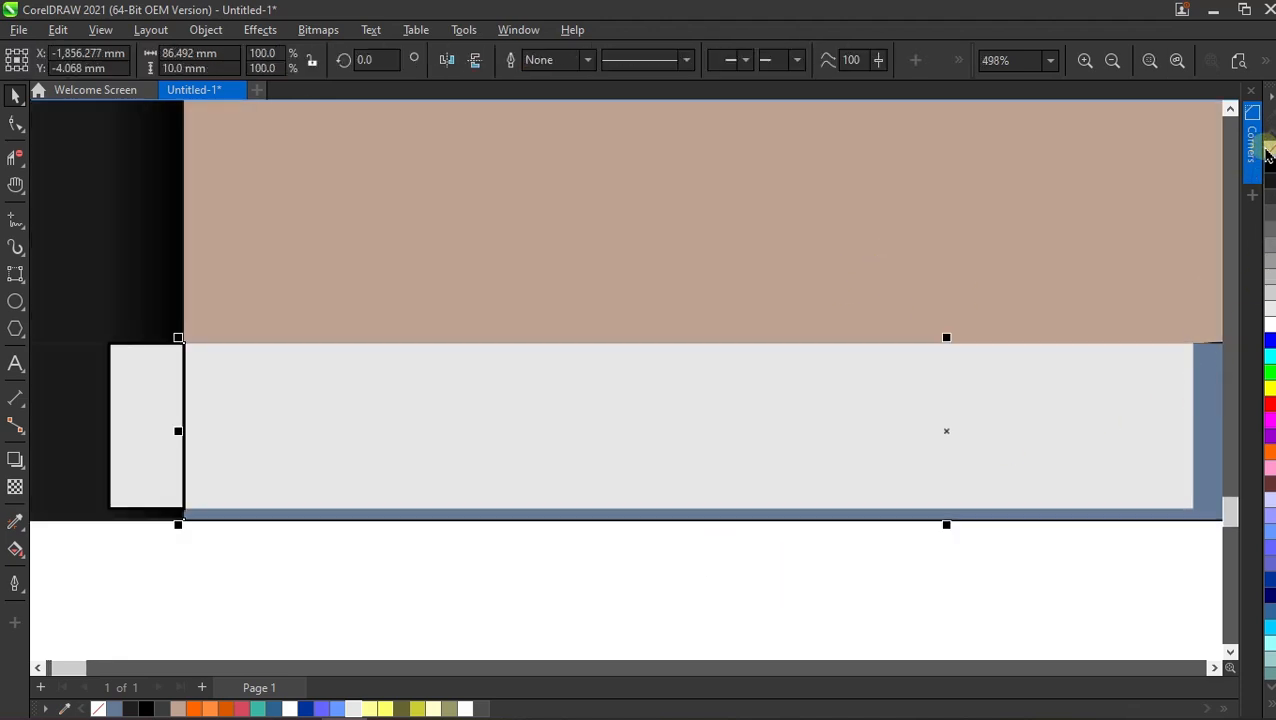
left_click(706, 585)
scroll(880, 555, "down", 3)
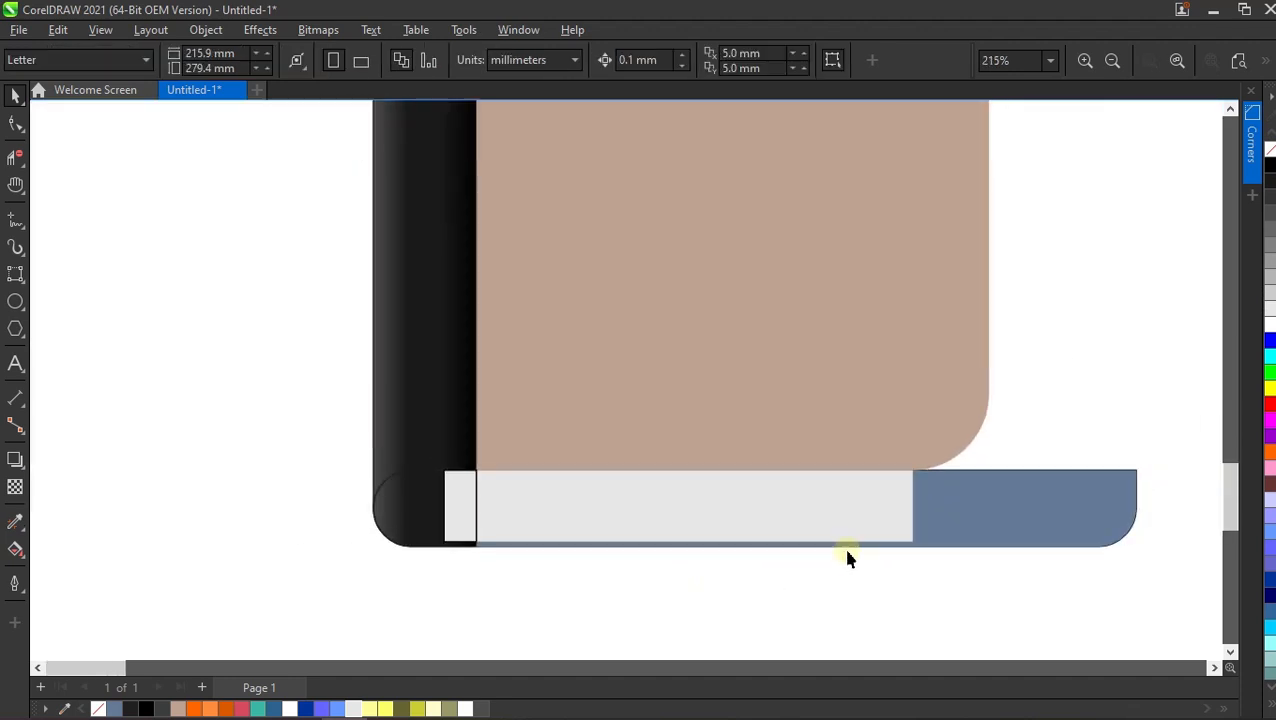
Delete the hidden 100 mm by 10 mm rounded rectangle lying beneath the bottom strip.
left_click(1056, 525, "alt")
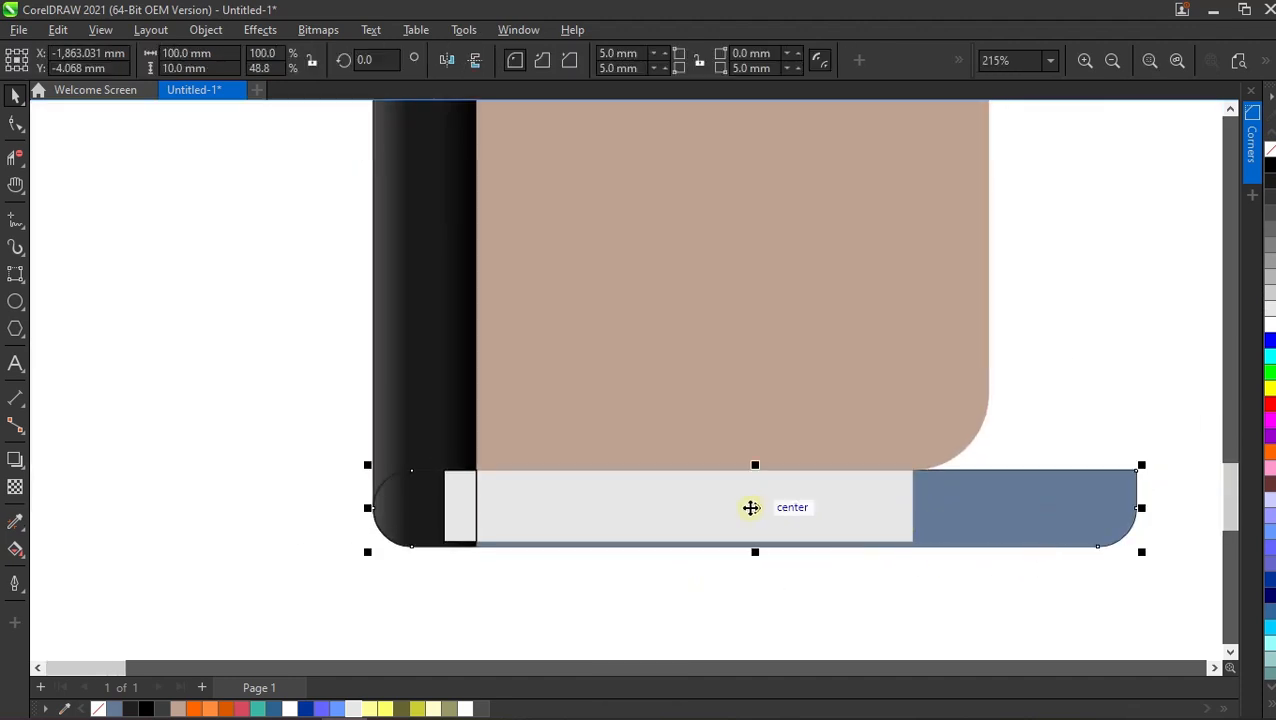
left_click_drag(758, 507, 356, 516)
key("Delete")
scroll(775, 522, "up", 3)
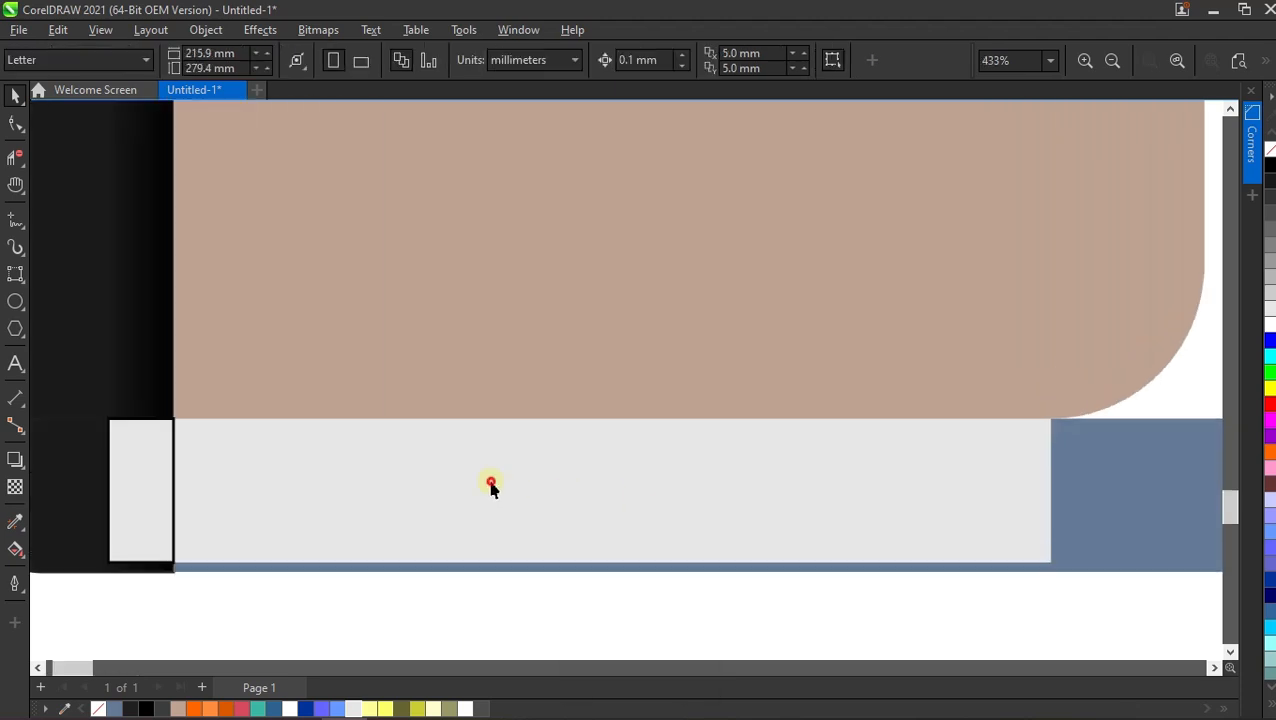
Apply a vertical linear gradient to the large page block rectangle, from light gray at the top to white at the bottom.
left_click(491, 487)
scroll(410, 509, "down", 2)
scroll(427, 492, "up", 3)
left_click(299, 598)
left_click(740, 523)
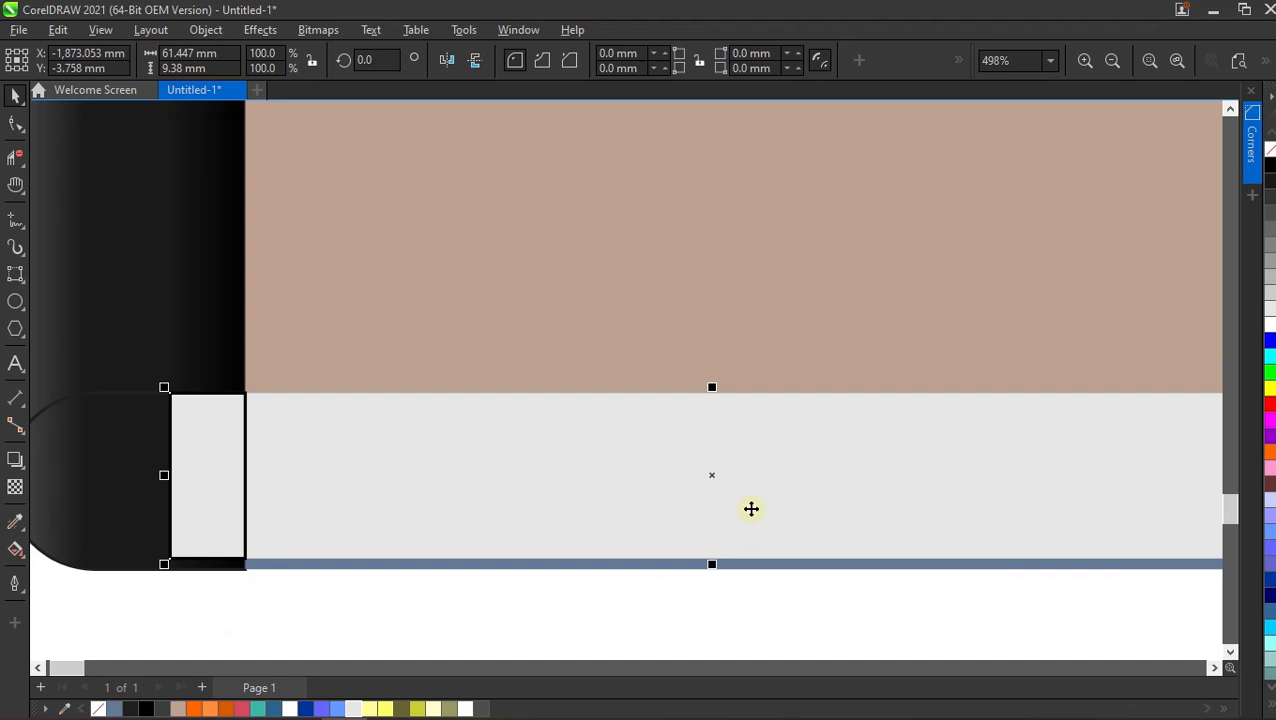
left_click(16, 548)
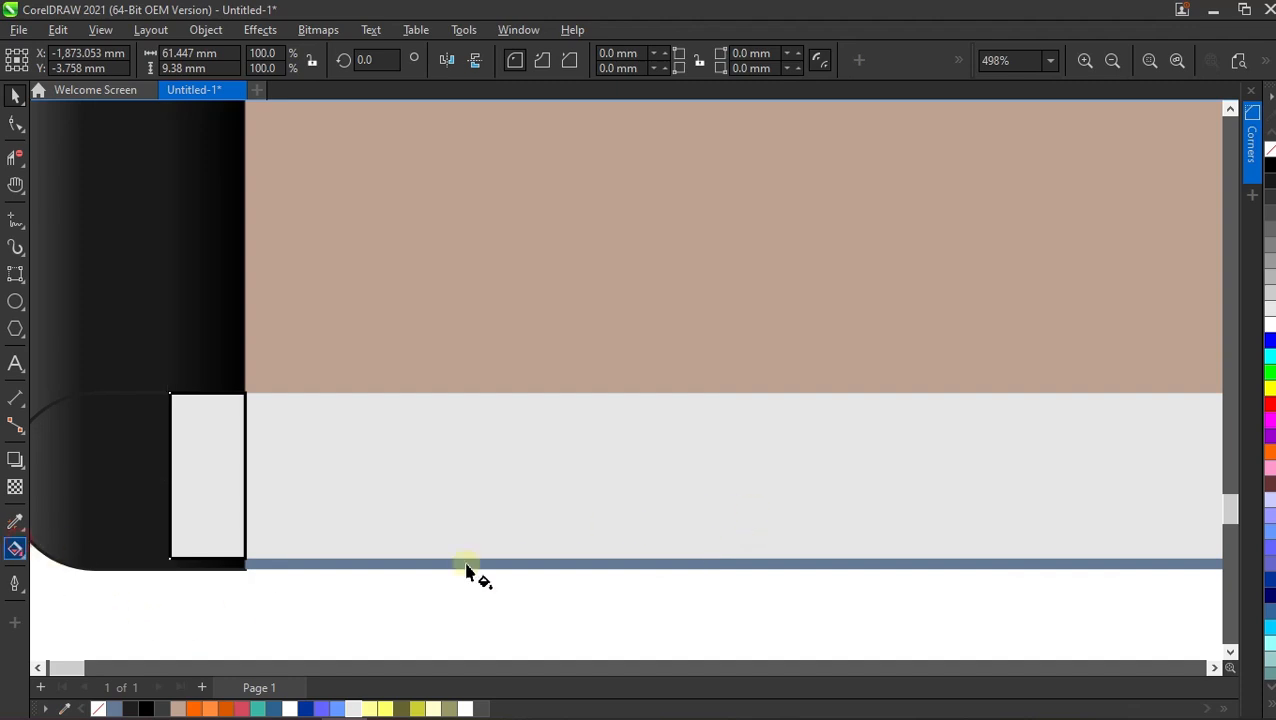
left_click_drag(708, 400, 712, 562)
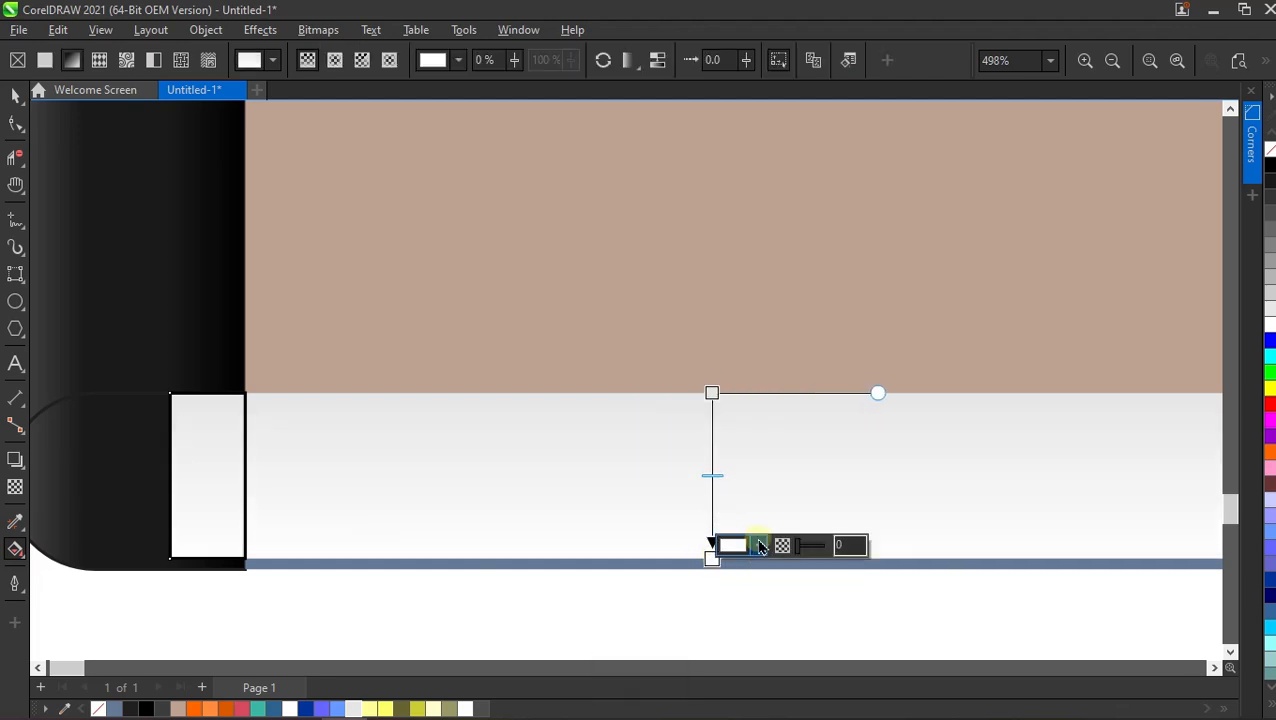
Add closely spaced, alternating white and light gray color stops along the page block's gradient to form horizontal page lines.
scroll(692, 433, "up", 3)
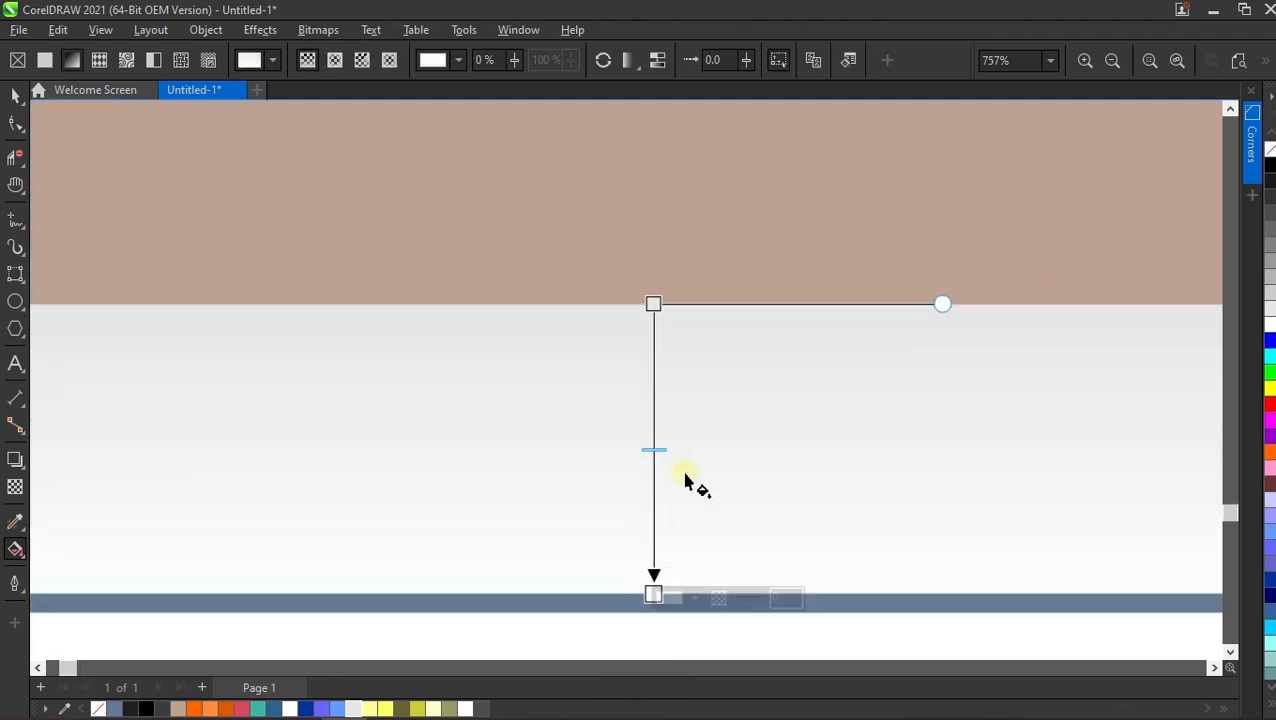
scroll(686, 481, "up", 2)
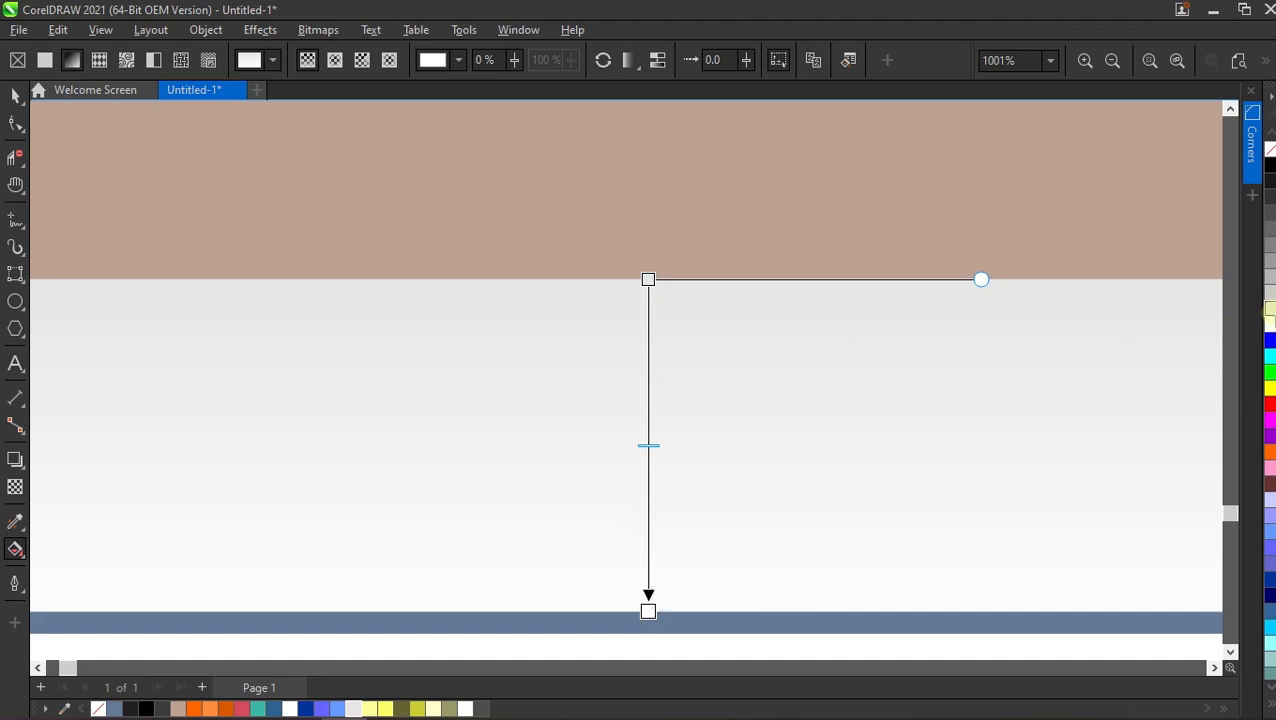
double_click(648, 300)
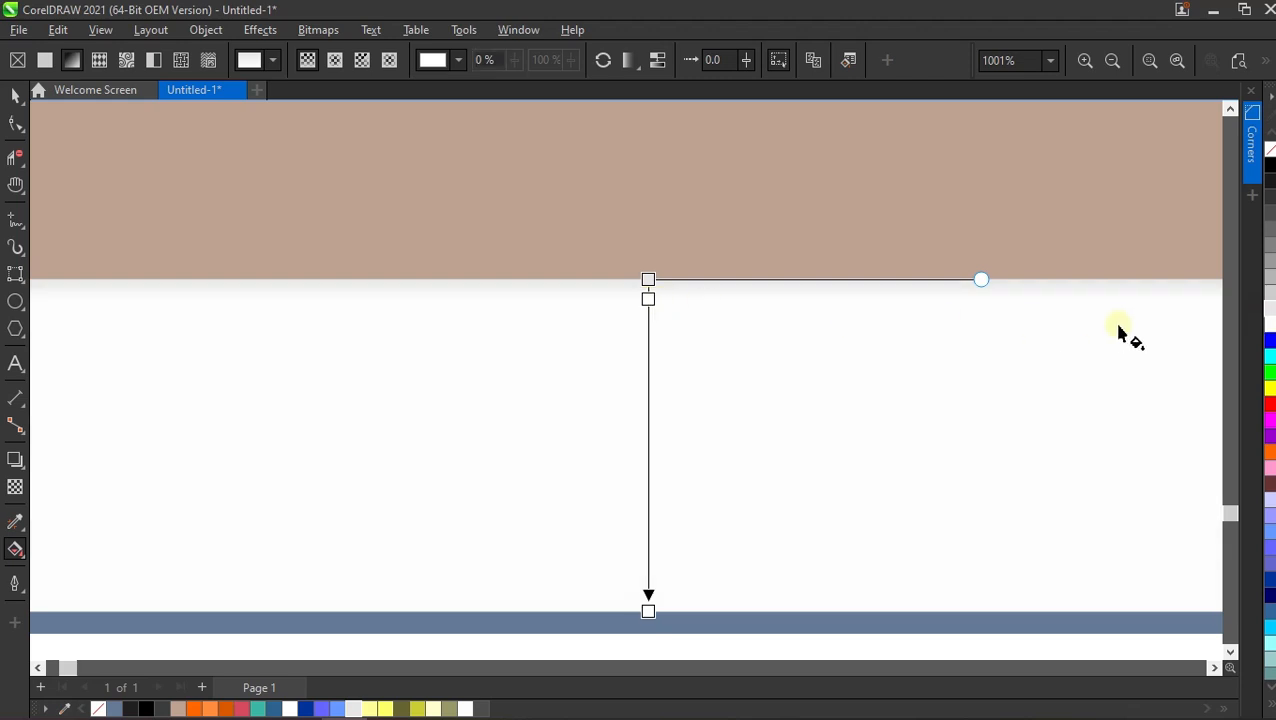
double_click(648, 325)
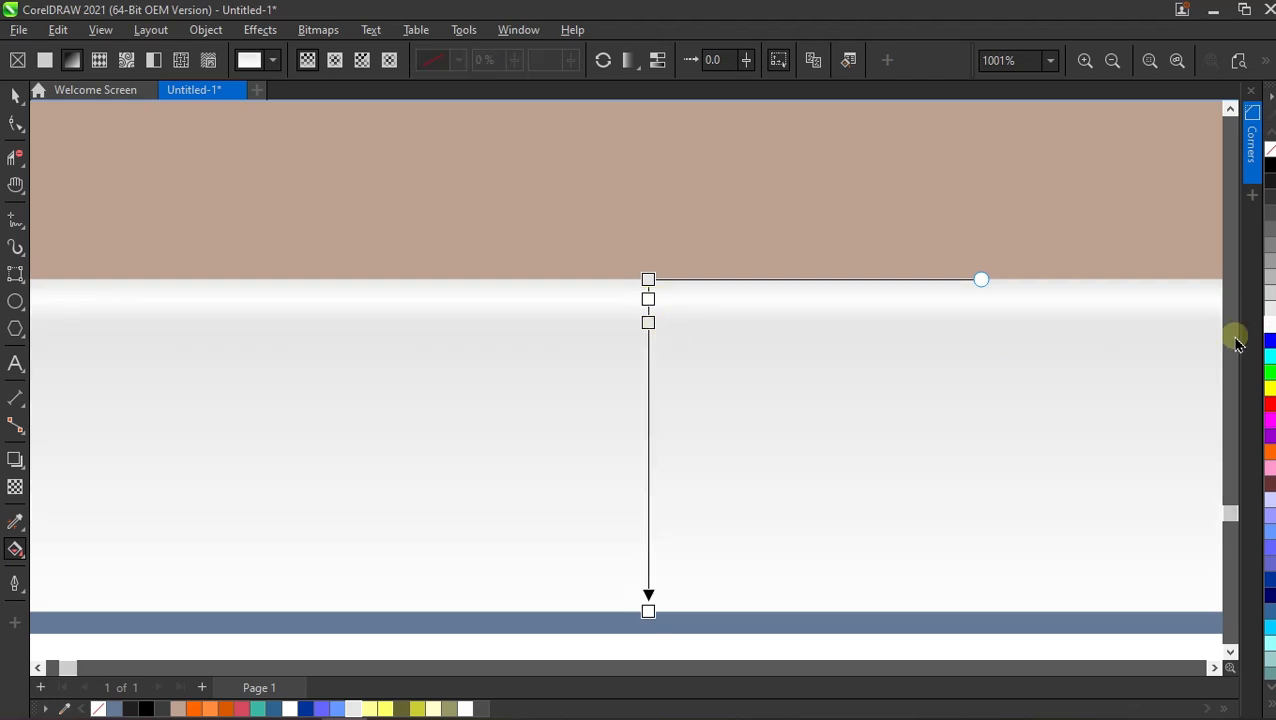
double_click(649, 354)
left_click_drag(1267, 306, 648, 415)
left_click_drag(1268, 324, 648, 435)
left_click_drag(1268, 307, 648, 451)
left_click_drag(1268, 324, 648, 468)
left_click_drag(1268, 307, 648, 488)
left_click_drag(1268, 324, 648, 518)
left_click_drag(1268, 324, 648, 552)
left_click_drag(1268, 324, 648, 568)
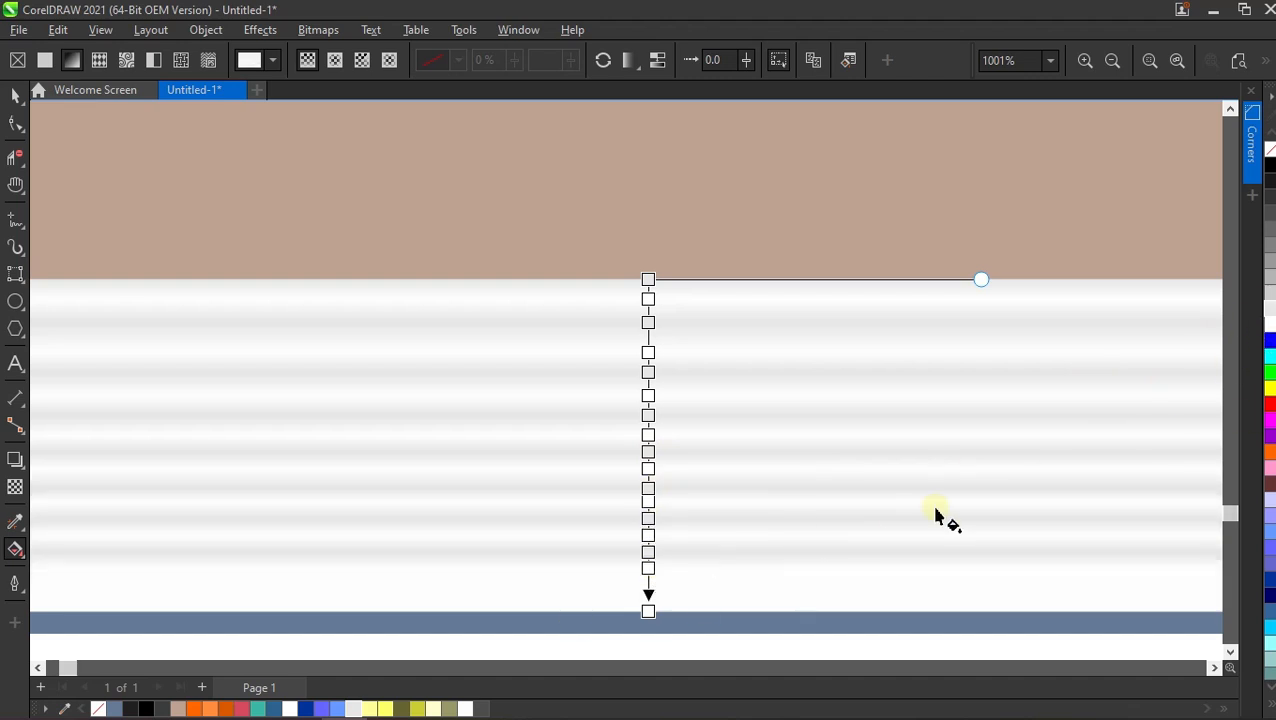
left_click_drag(636, 612, 664, 597)
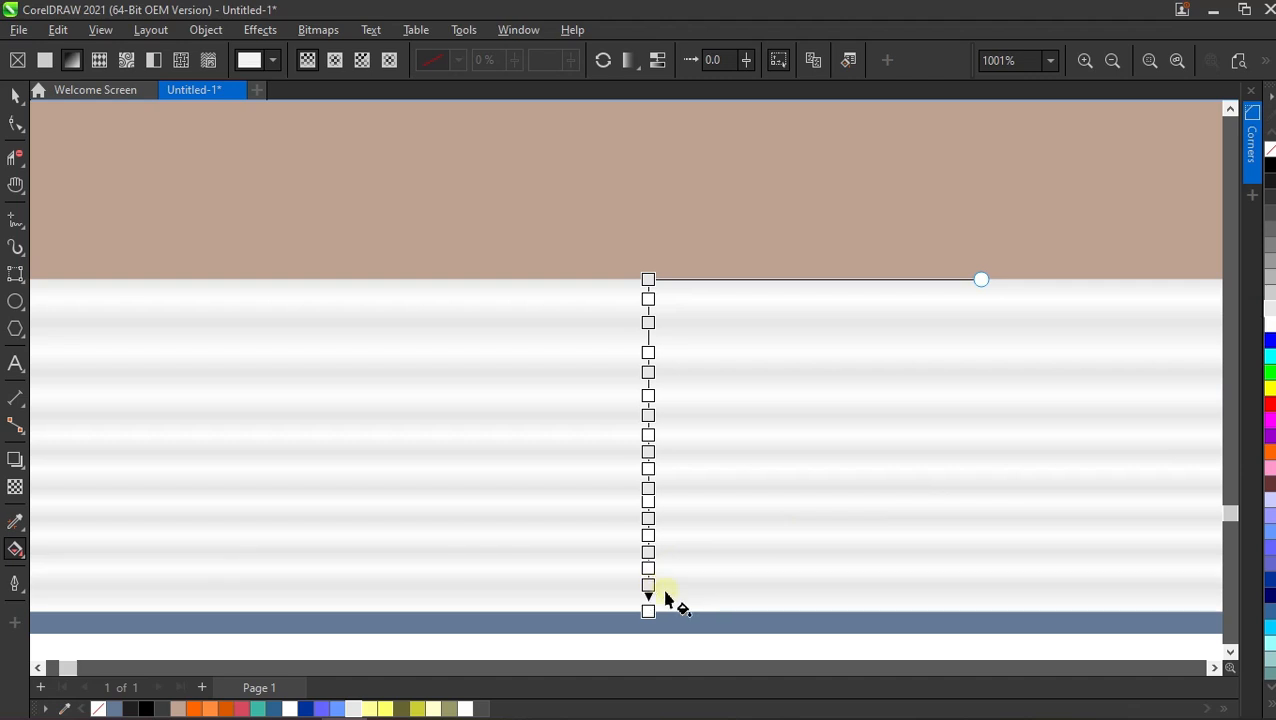
Copy the page block's striped gradient fill onto the narrow rectangle at its spine end.
scroll(638, 478, "down", 3)
left_click(15, 95)
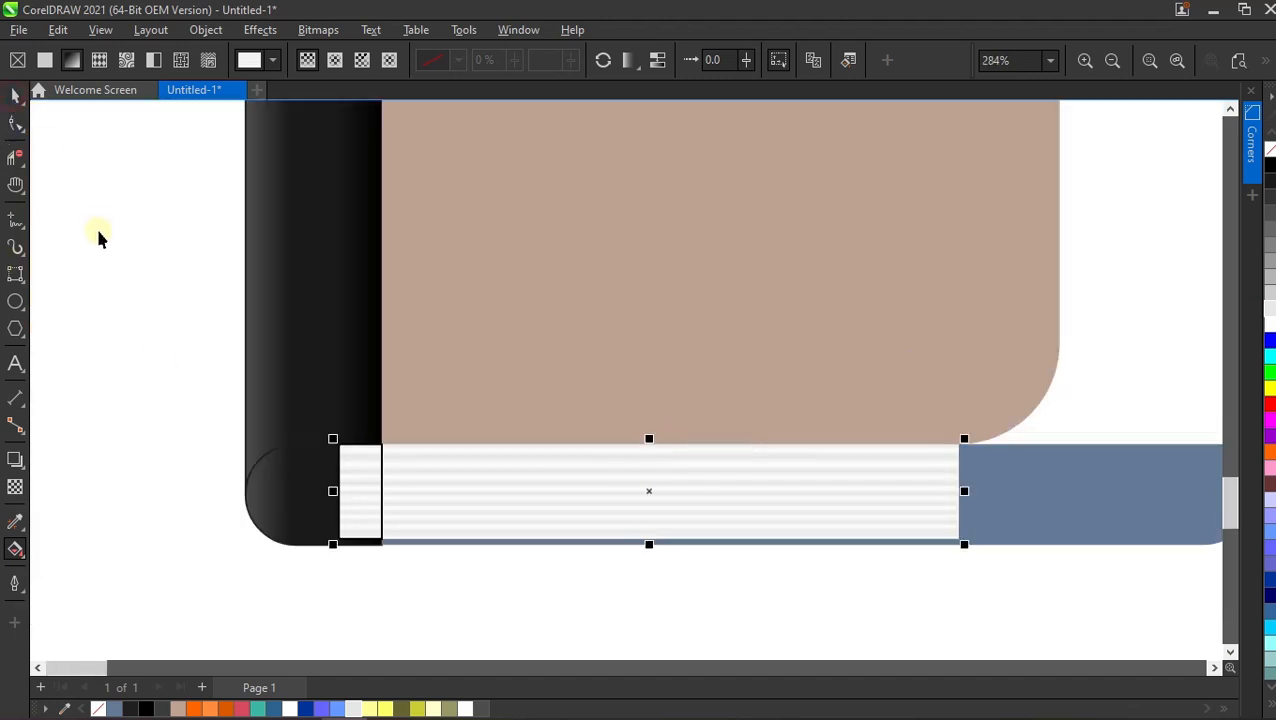
left_click(97, 236)
scroll(849, 646, "down", 2)
scroll(846, 609, "down", 1)
scroll(846, 609, "up", 1)
left_click_drag(630, 563, 530, 549)
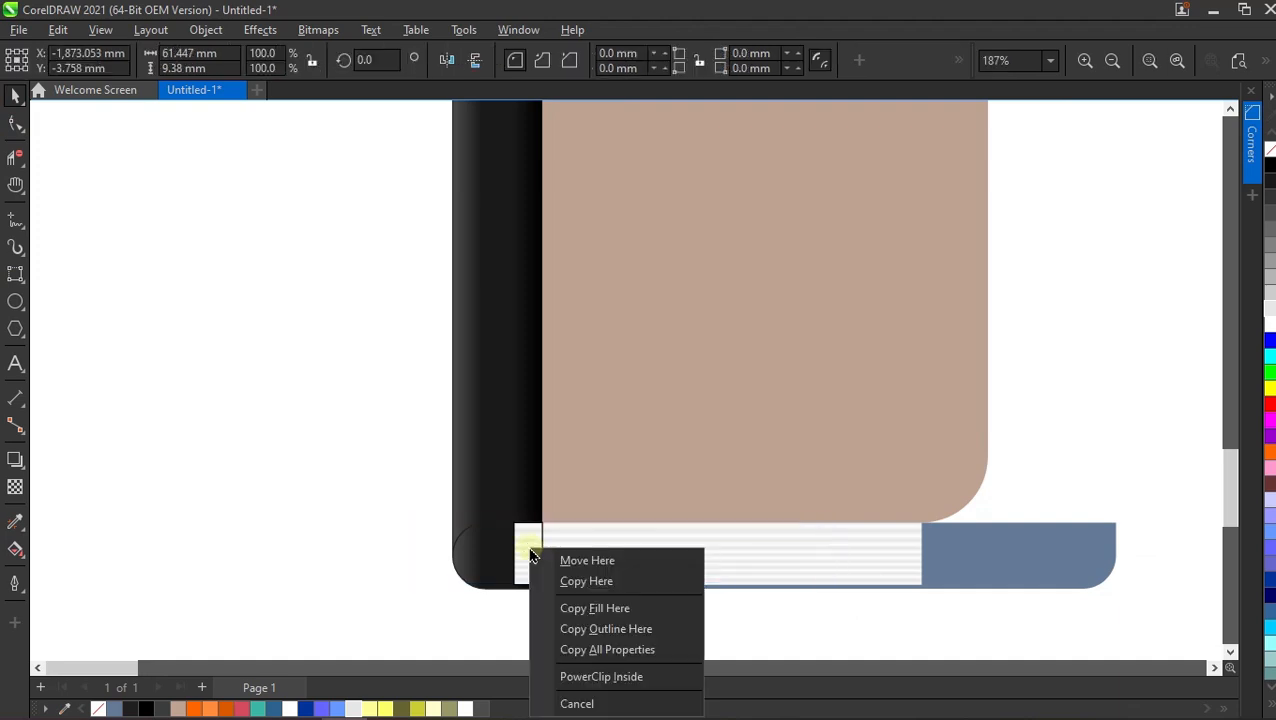
left_click(573, 607)
Remove the outline of the narrow rectangle at the spine end and bring it to the front.
left_click(531, 557)
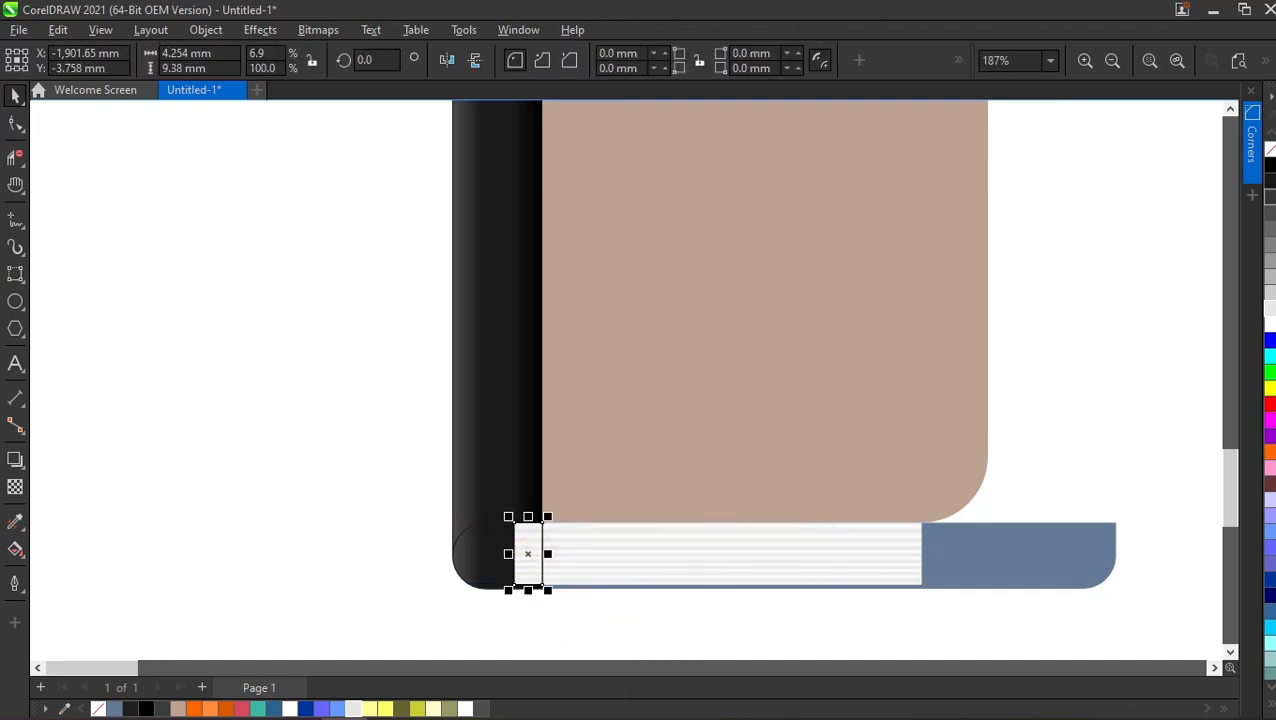
scroll(500, 580, "up", 4)
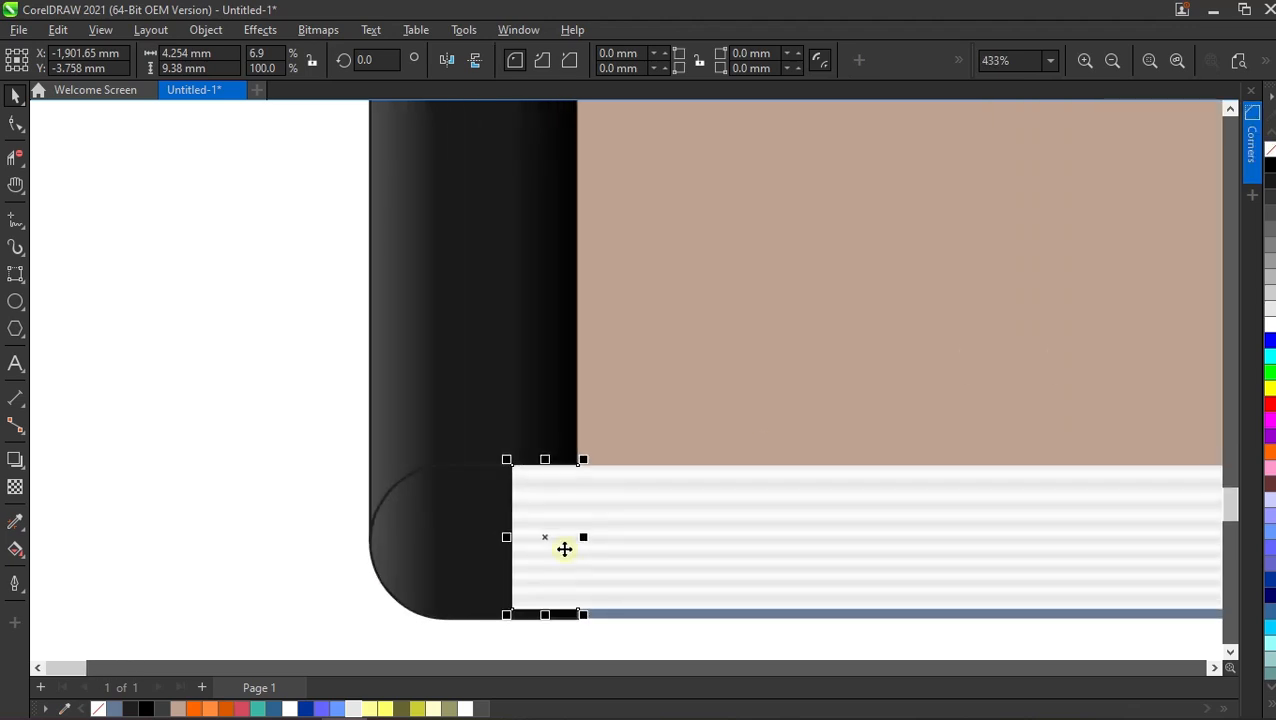
key("shift+Page_Up")
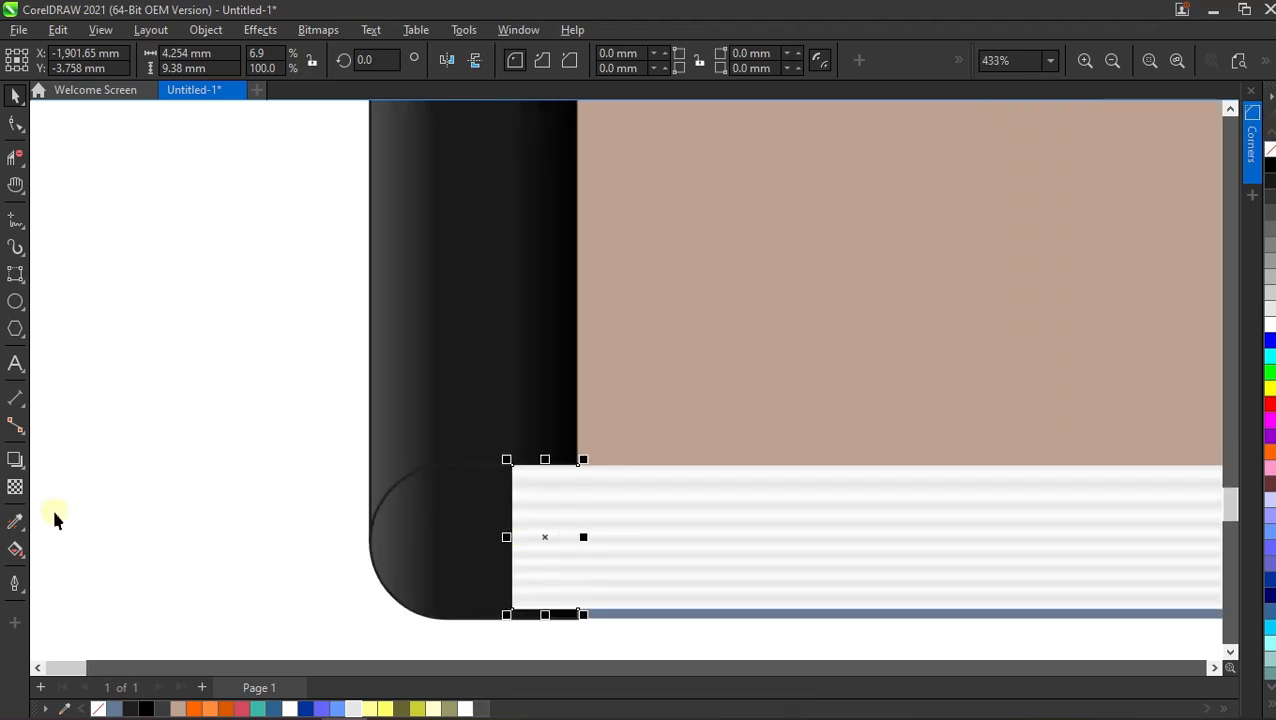
Add a drop shadow to the narrow rectangle, offset about 0.83 mm horizontally toward the large page block.
left_click(15, 459)
left_click(181, 62)
scroll(565, 575, "up", 2)
left_click_drag(531, 513, 598, 513)
scroll(578, 524, "down", 6)
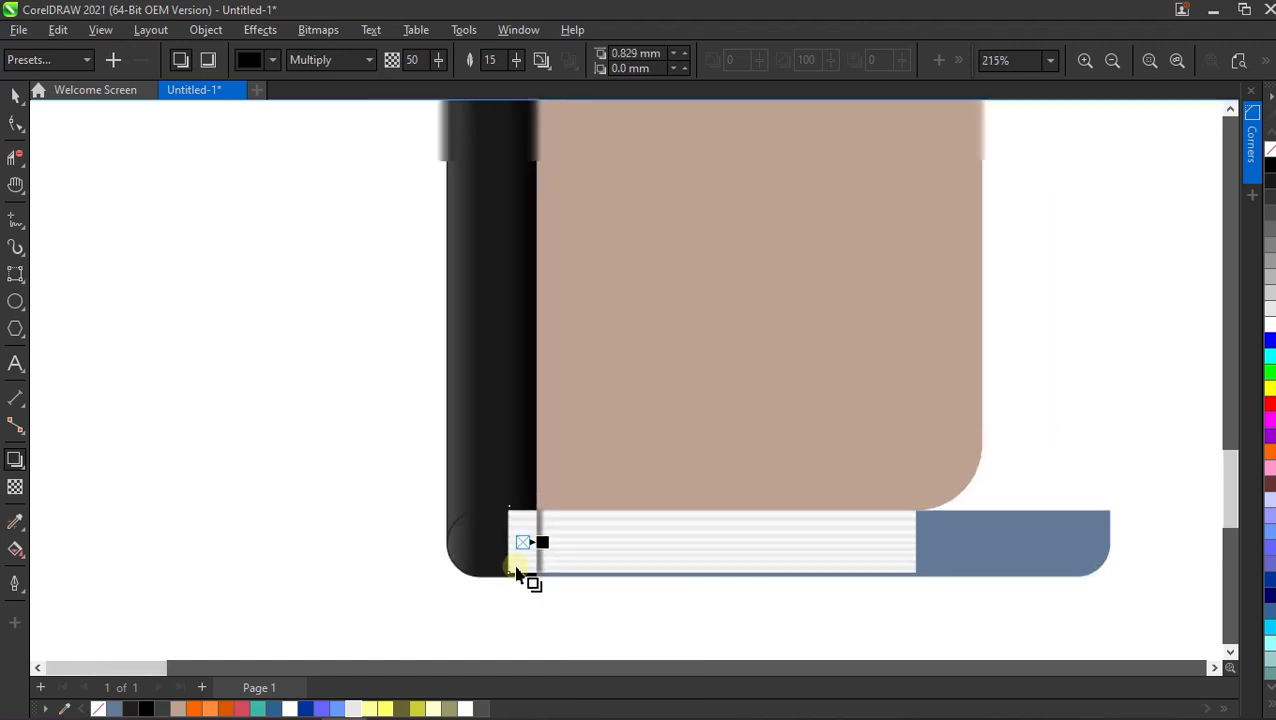
left_click(20, 92)
left_click(202, 291)
Fill the blue bottom strip with the same tan color as the front cover.
scroll(450, 526, "down", 3)
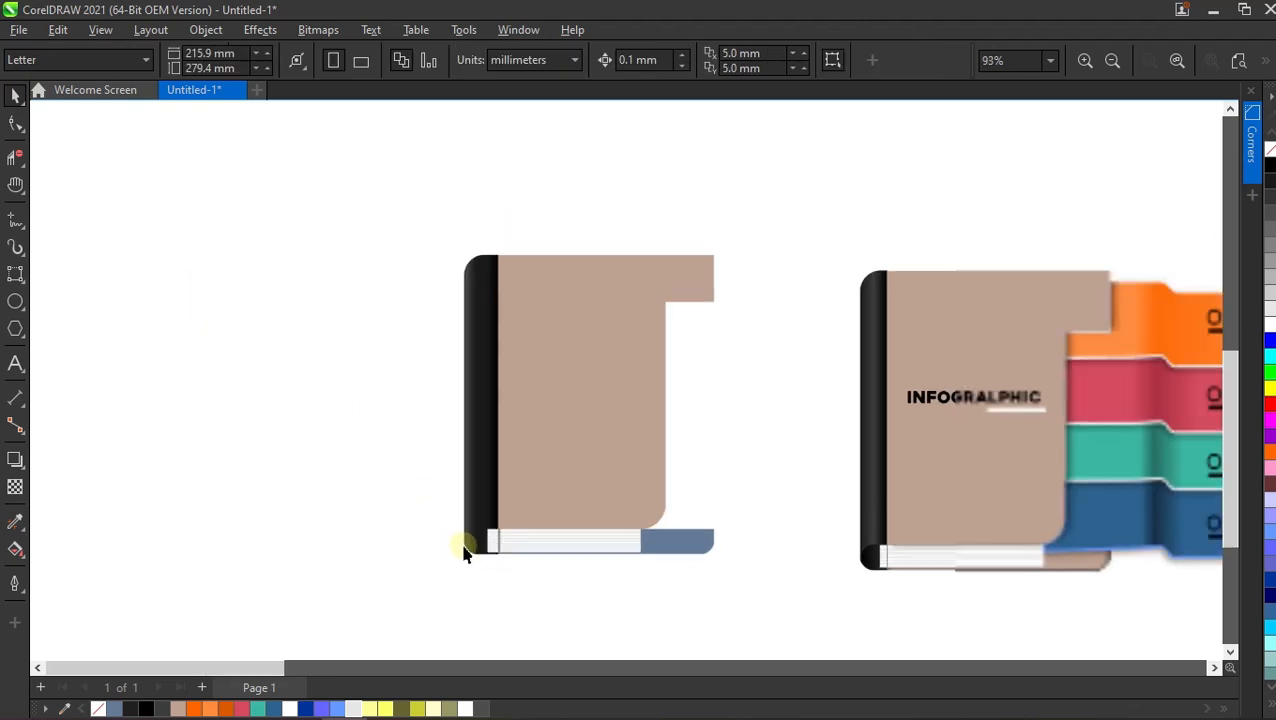
scroll(555, 500, "up", 1)
scroll(695, 424, "down", 1)
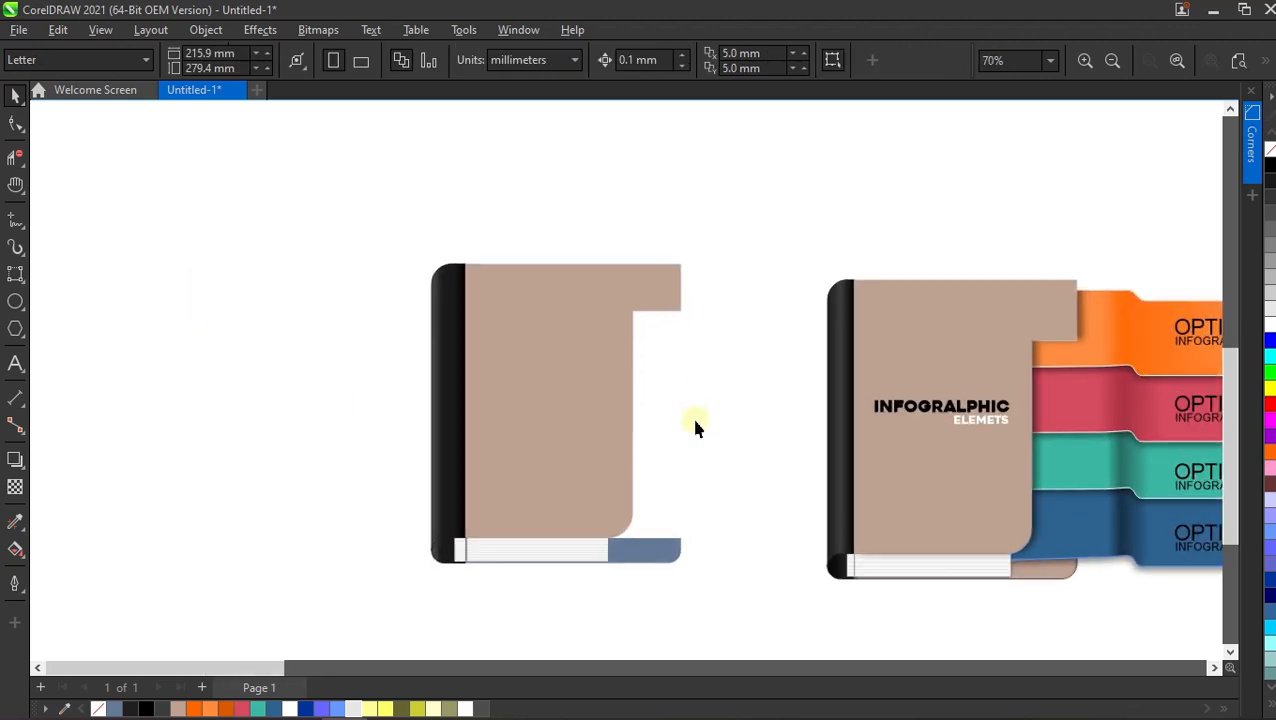
scroll(658, 544, "up", 3)
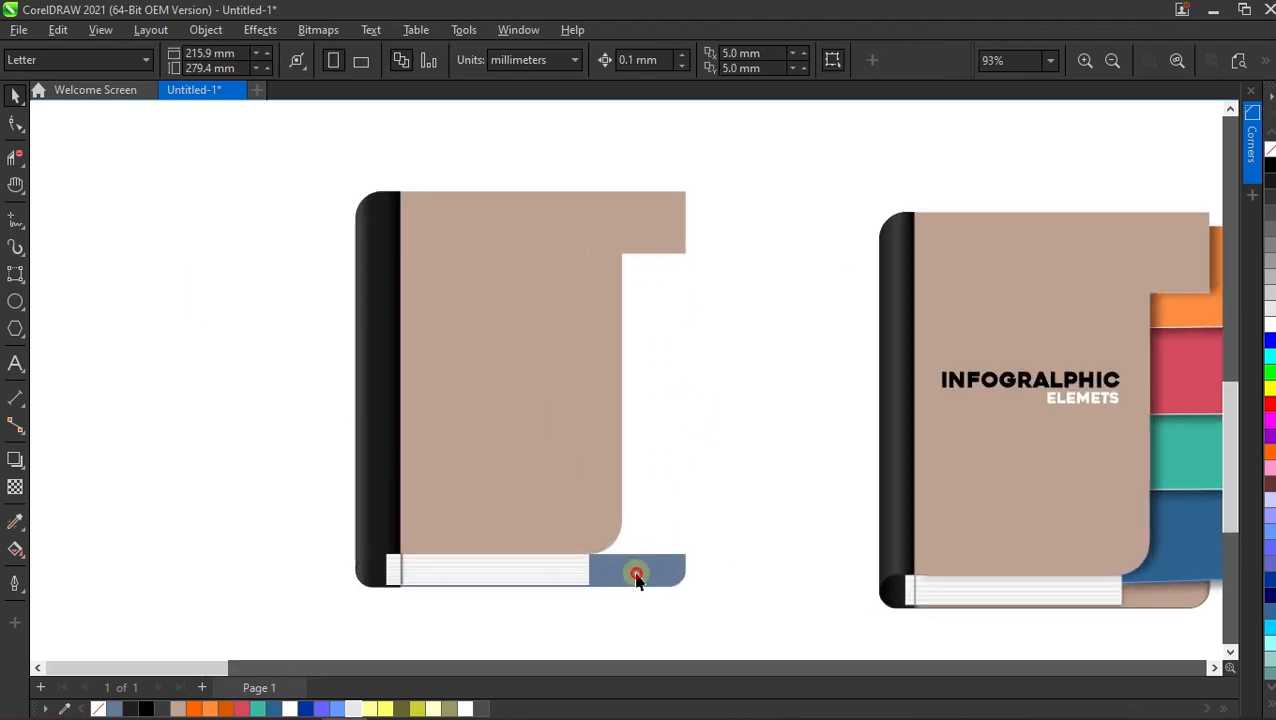
left_click(636, 577)
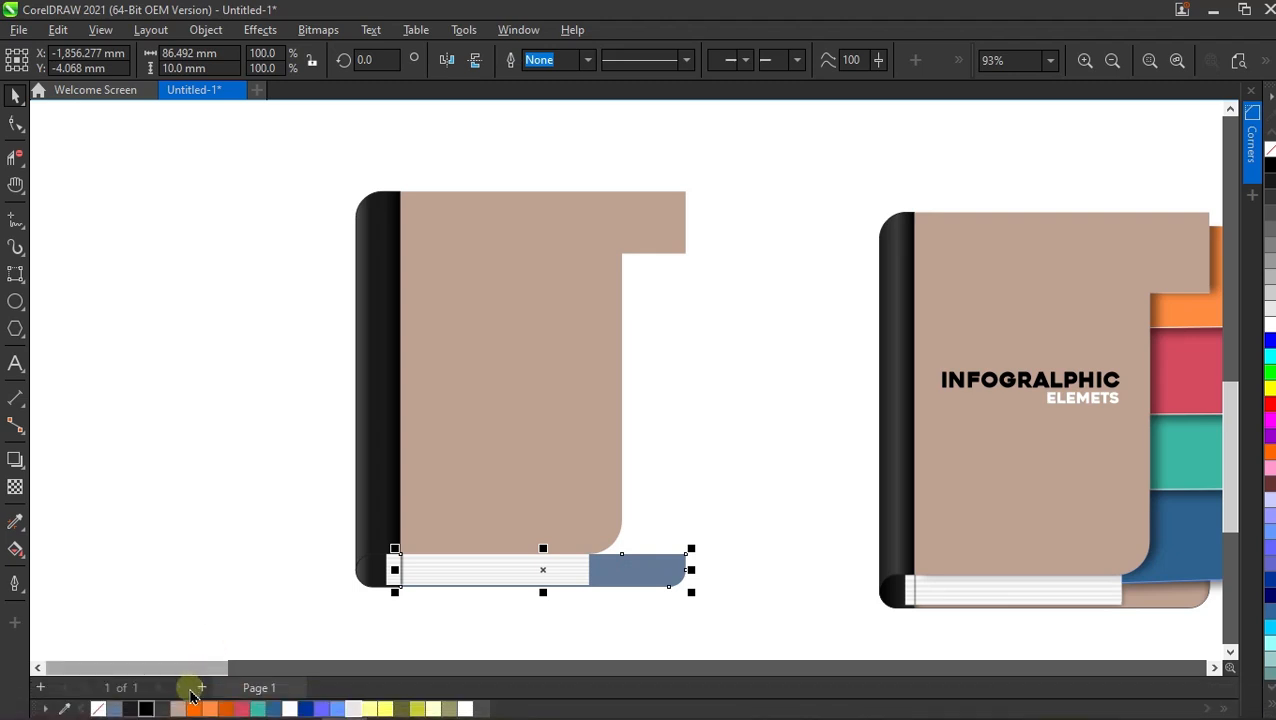
left_click(178, 708)
Add an inner shadow to the tan bottom strip with a vertical offset of about -1.18 mm.
scroll(665, 650, "up", 4)
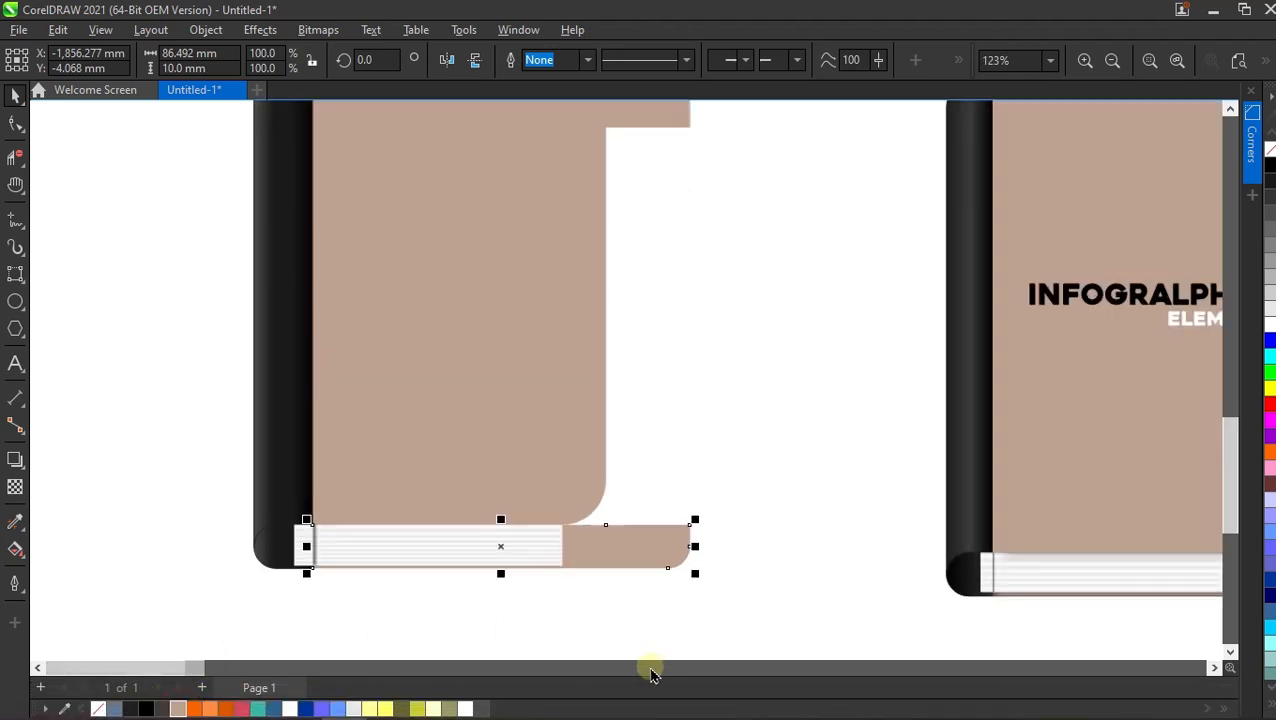
scroll(718, 570, "up", 6)
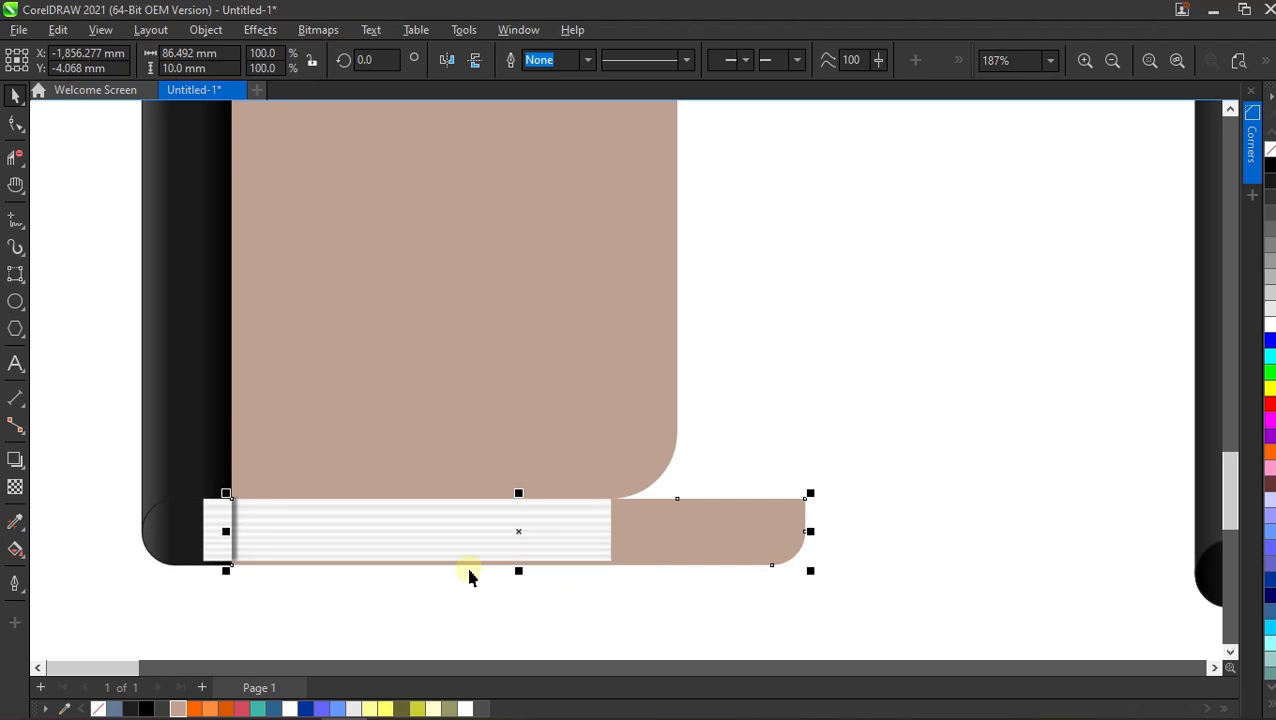
left_click(15, 459)
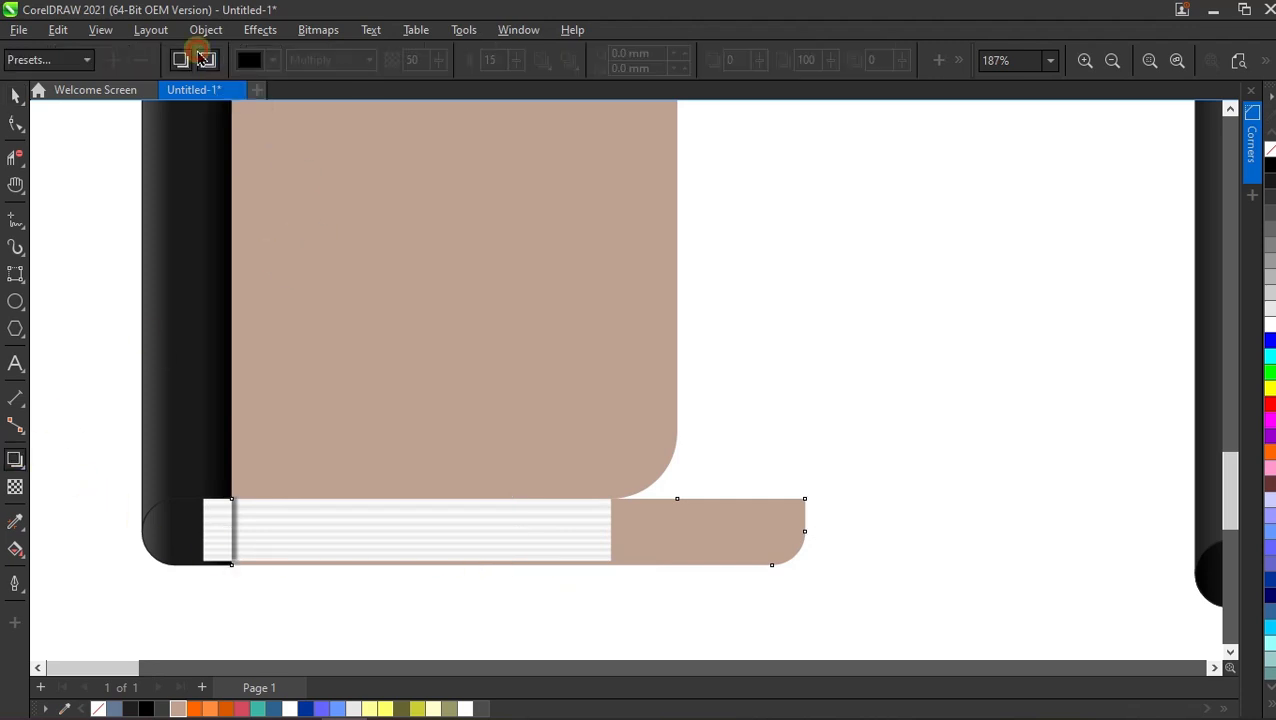
left_click(205, 59)
left_click_drag(519, 531, 519, 573)
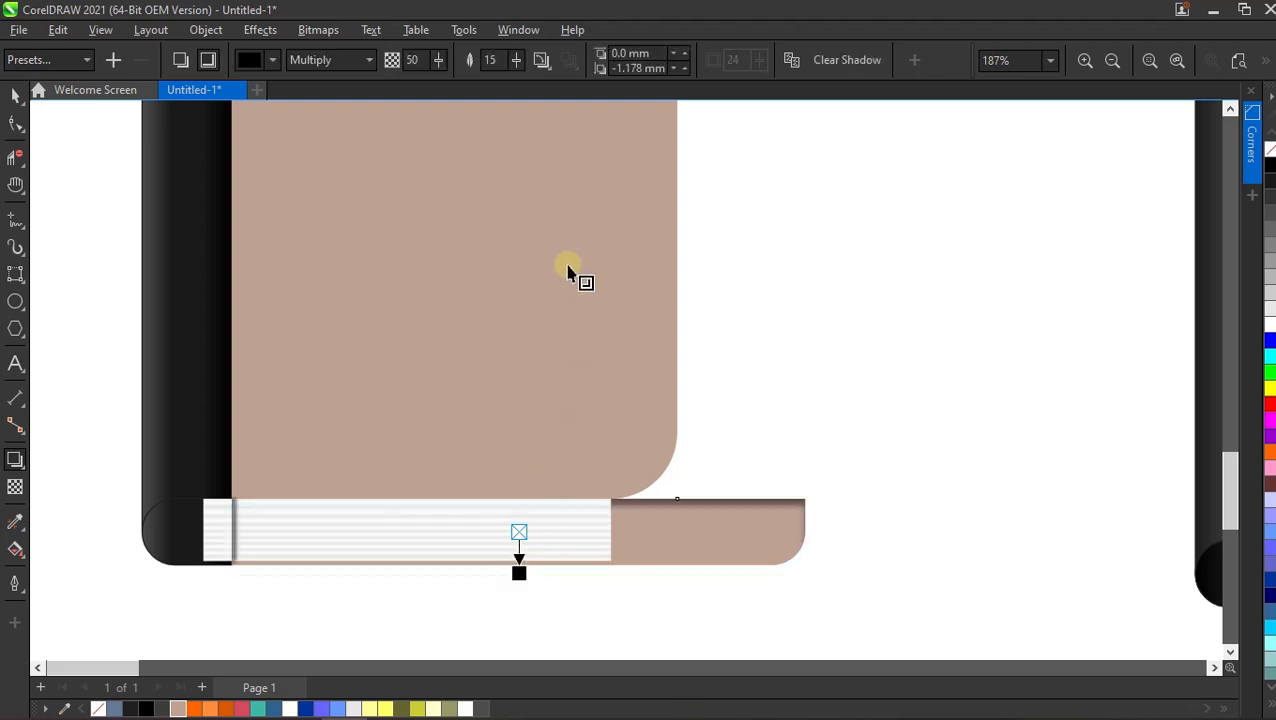
Set the bottom strip's inner shadow to opacity 71 and feathering 66, with a vertical offset of about -3.44 mm.
left_click_drag(514, 63, 521, 70)
left_click_drag(443, 62, 519, 587)
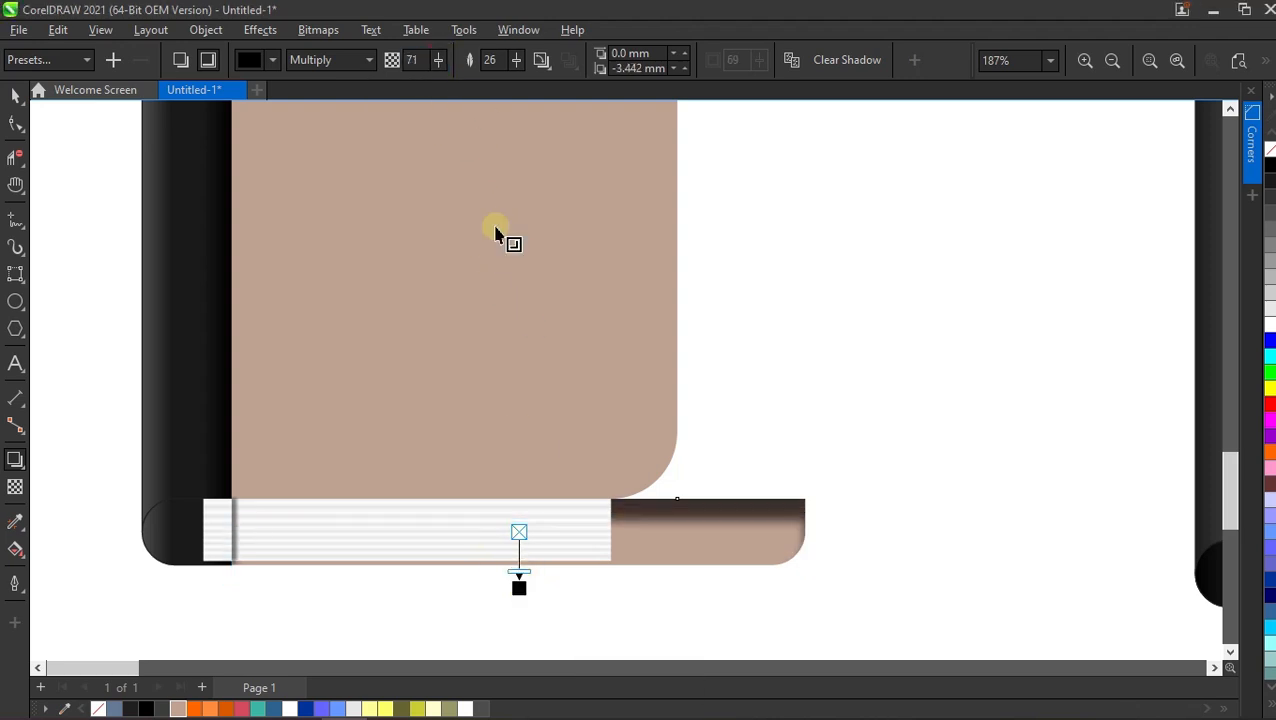
left_click_drag(516, 61, 545, 64)
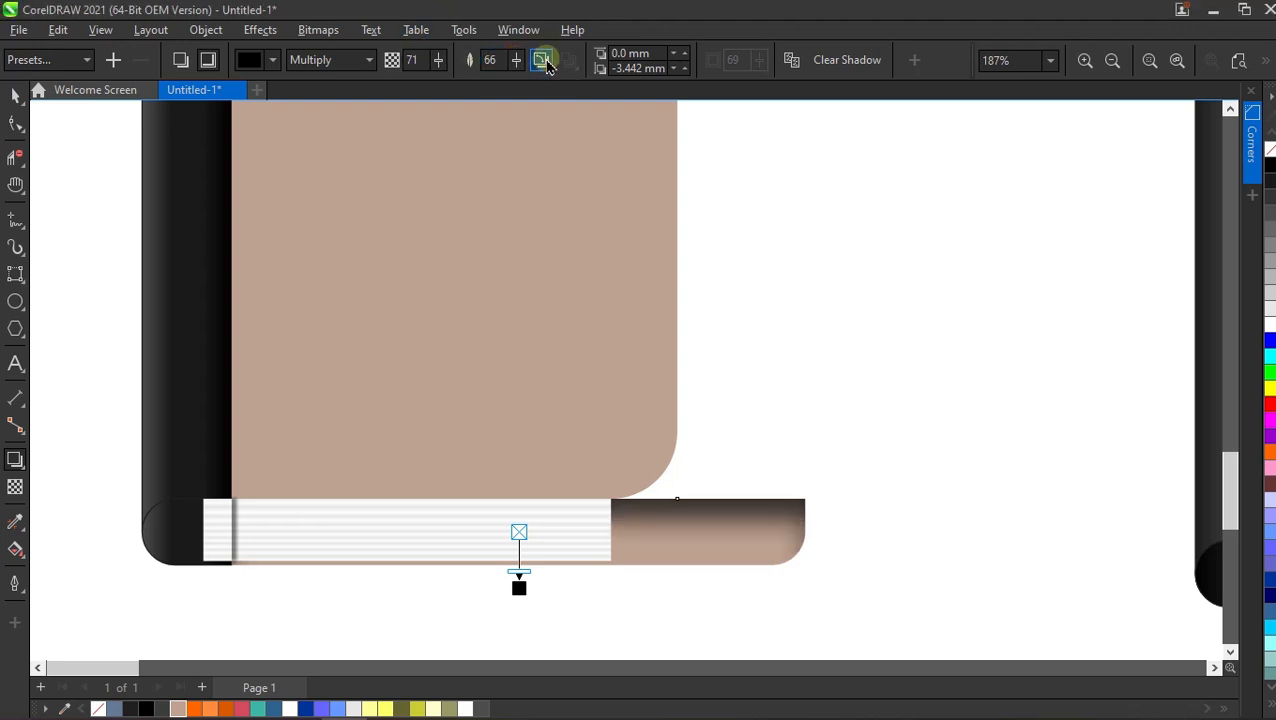
Set the opacity of the tan bottom strip's inner shadow to 50.
left_click_drag(438, 61, 421, 57)
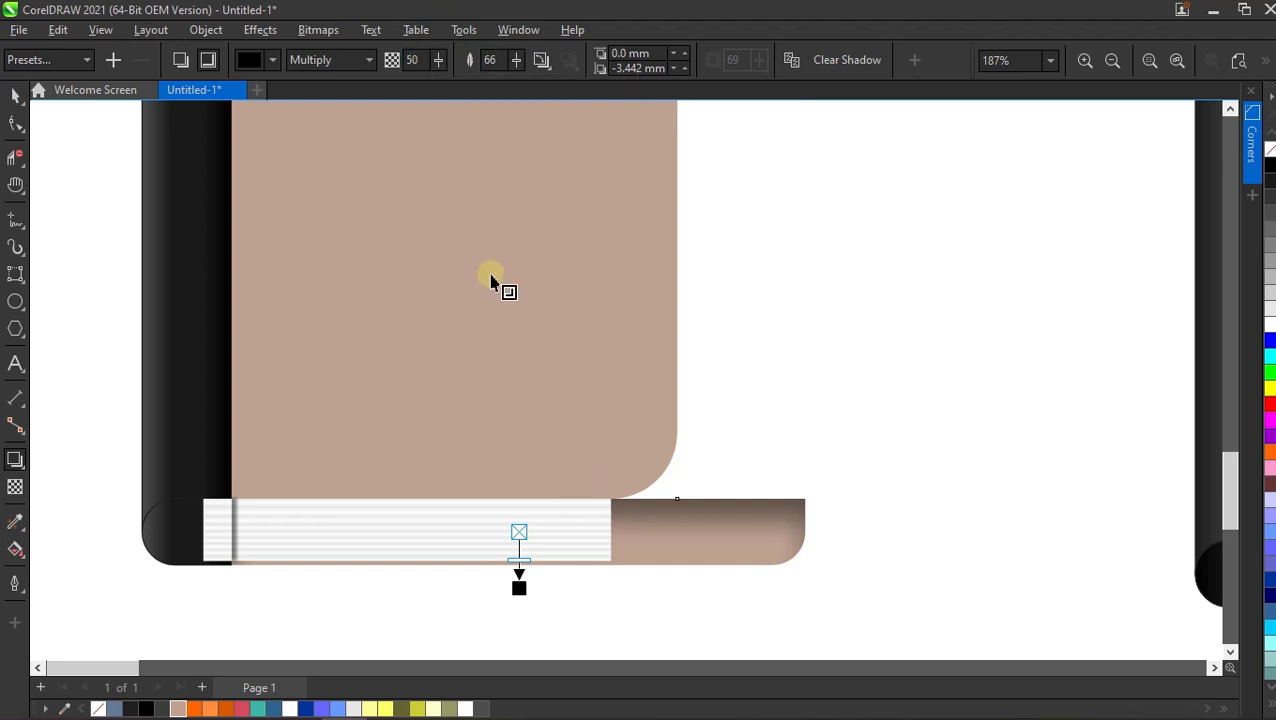
left_click(15, 93)
scroll(535, 458, "down", 2)
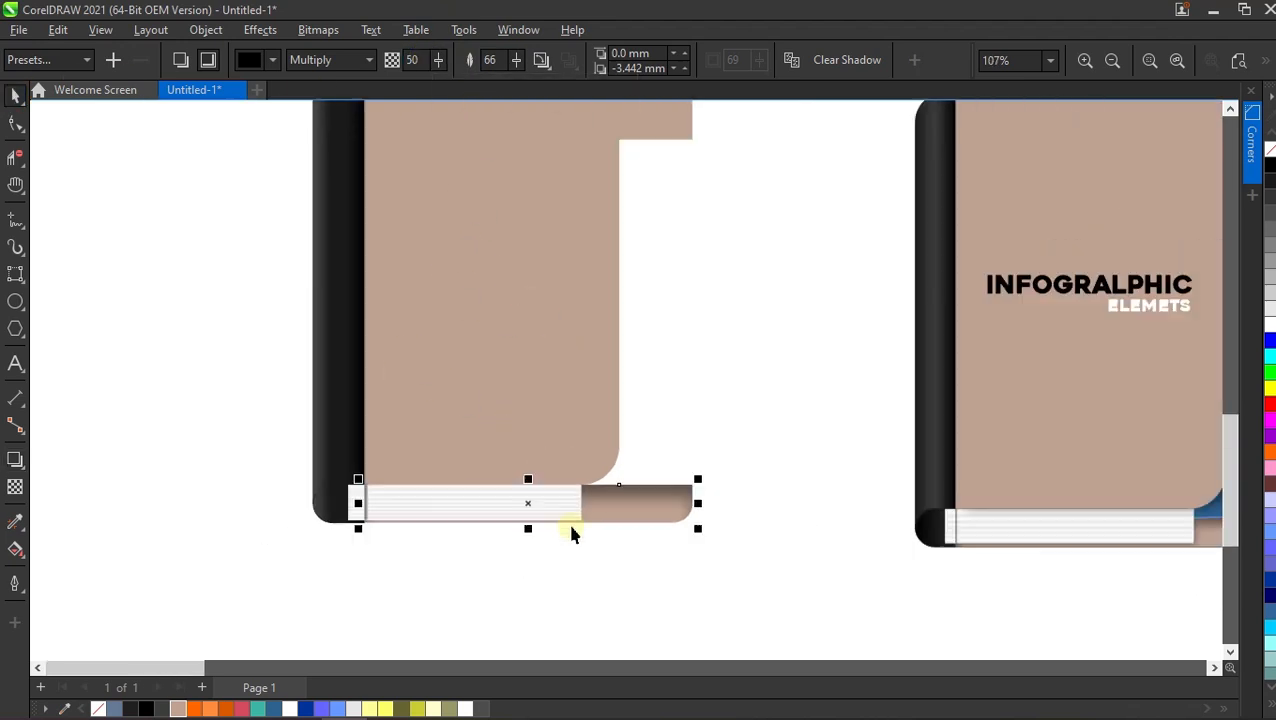
scroll(580, 530, "down", 2)
scroll(670, 530, "down", 2)
scroll(600, 550, "up", 3)
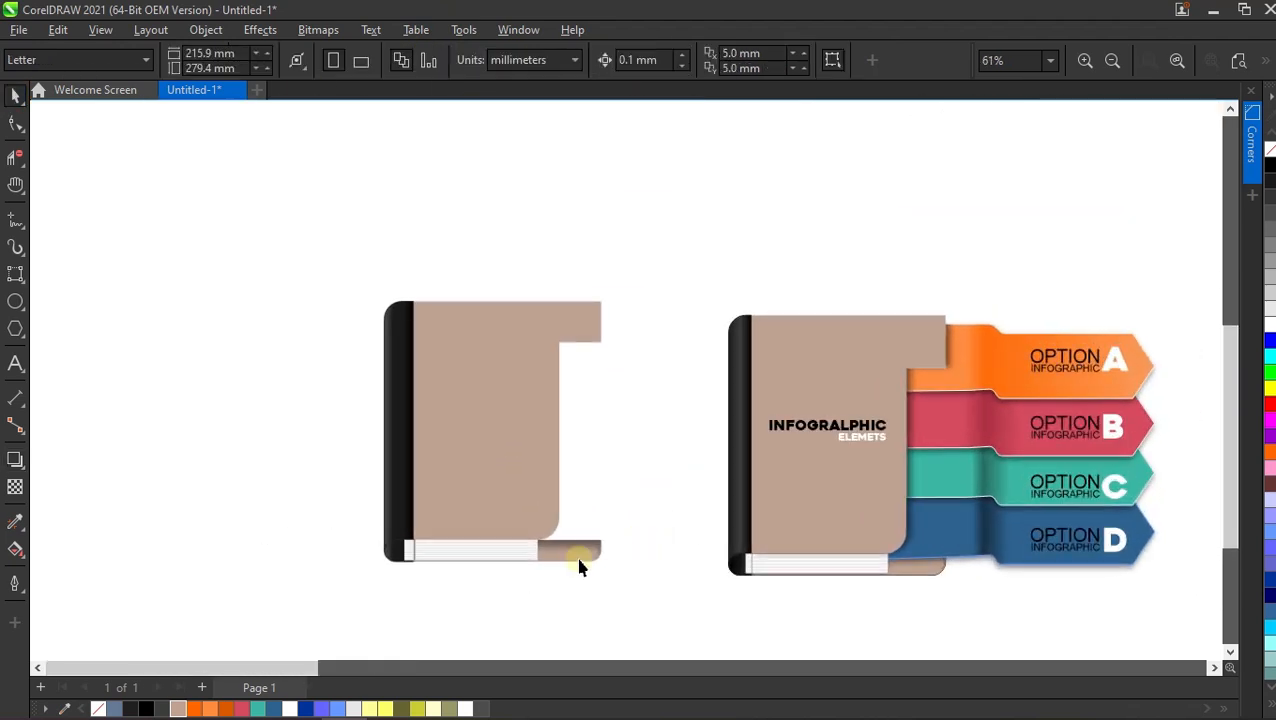
scroll(465, 533, "down", 1)
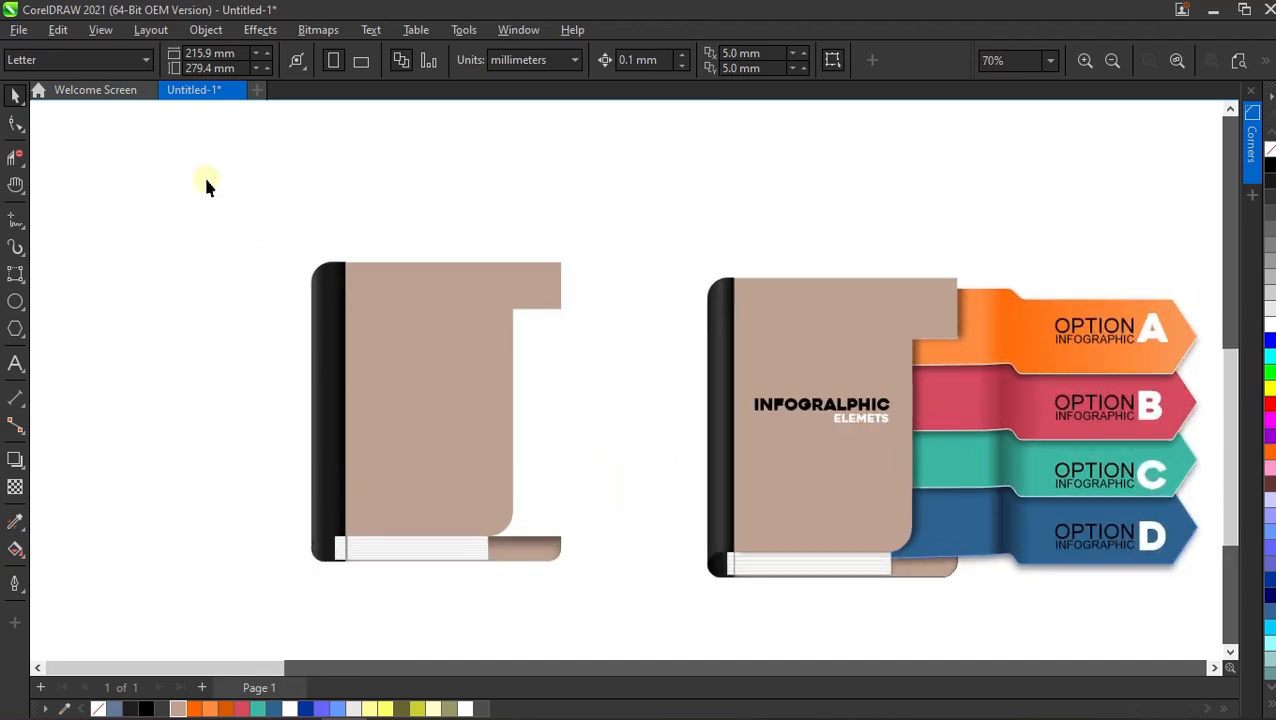
Move the whole book drawing farther away from the reference infographic to free space beside its cover.
left_click_drag(640, 592, 640, 590)
left_click_drag(518, 527, 426, 520)
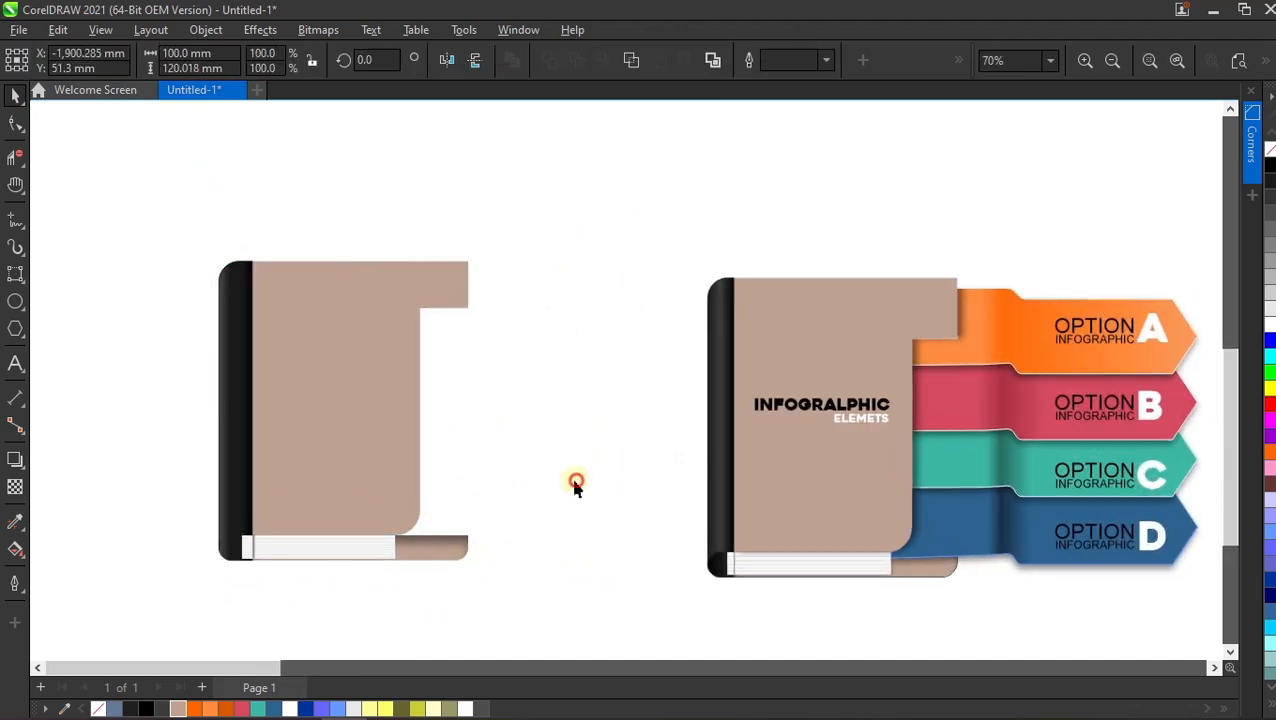
left_click(572, 484)
scroll(550, 535, "up", 1)
scroll(1099, 347, "down", 1)
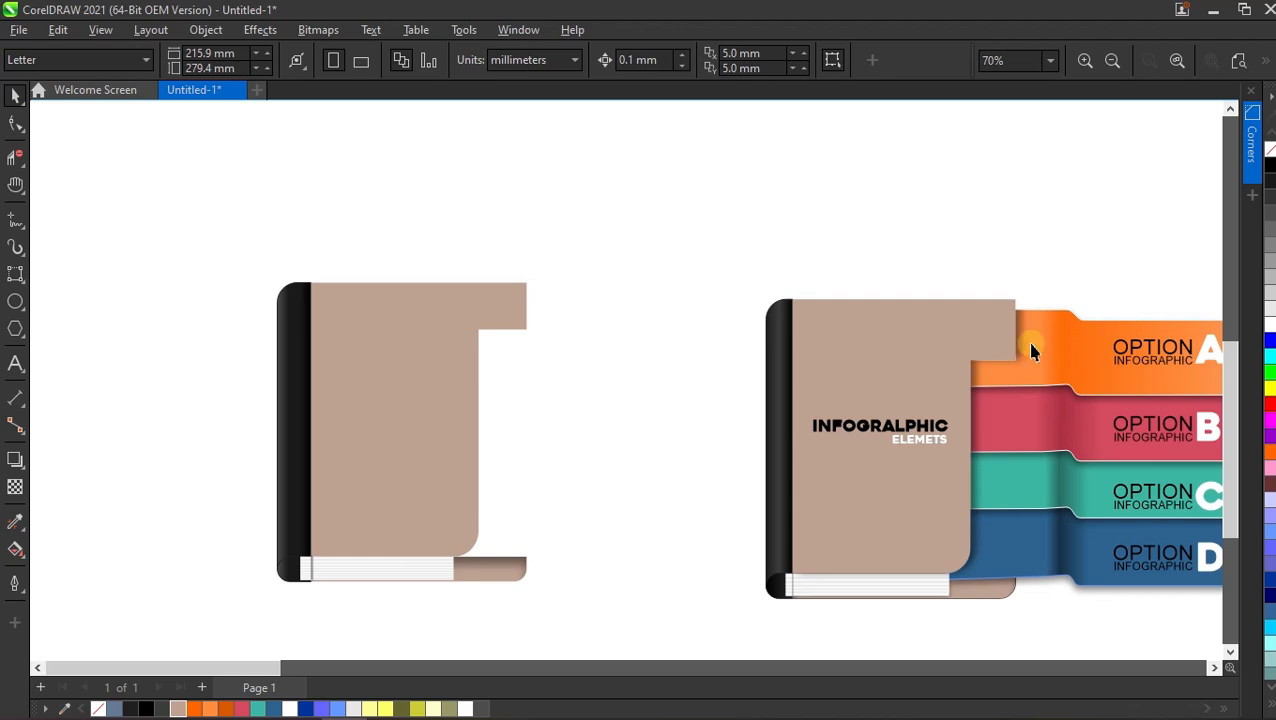
scroll(452, 468, "up", 1)
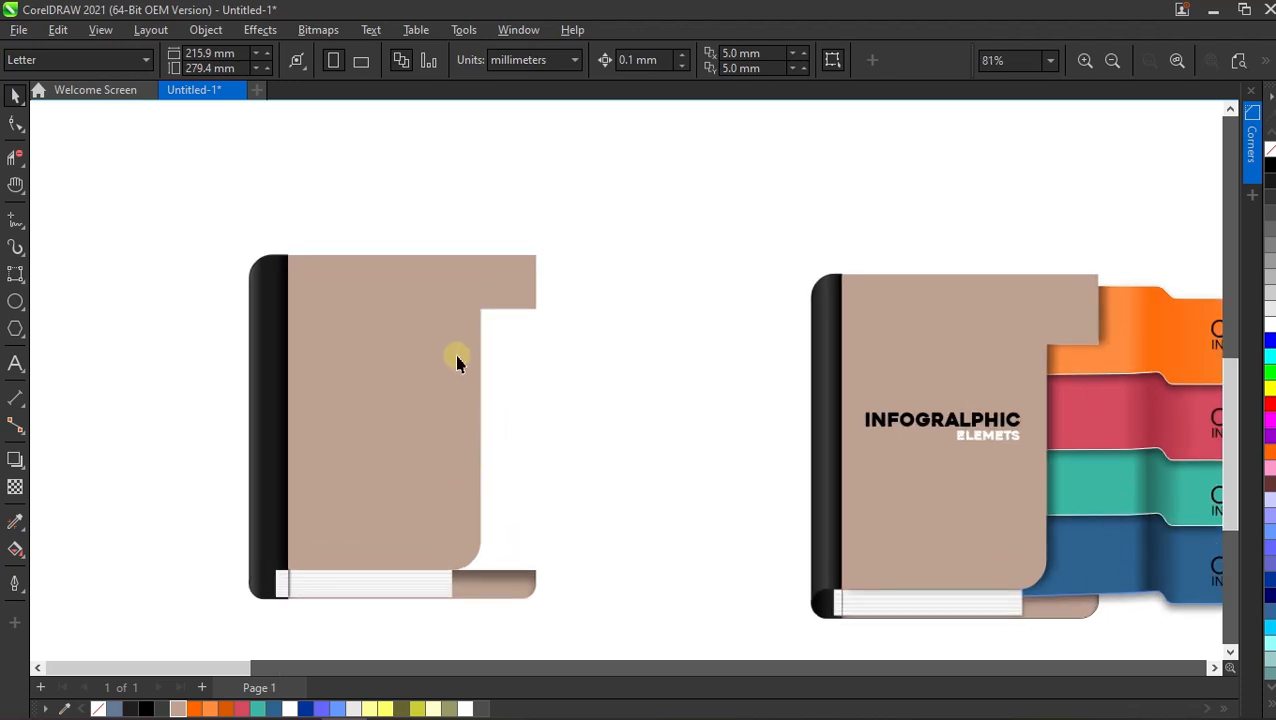
Draw a rectangle about 37.8 by 41.2 mm against the outer edge of the cover's upper tab and convert it to curves.
left_click(10, 273)
left_click_drag(535, 256, 590, 378)
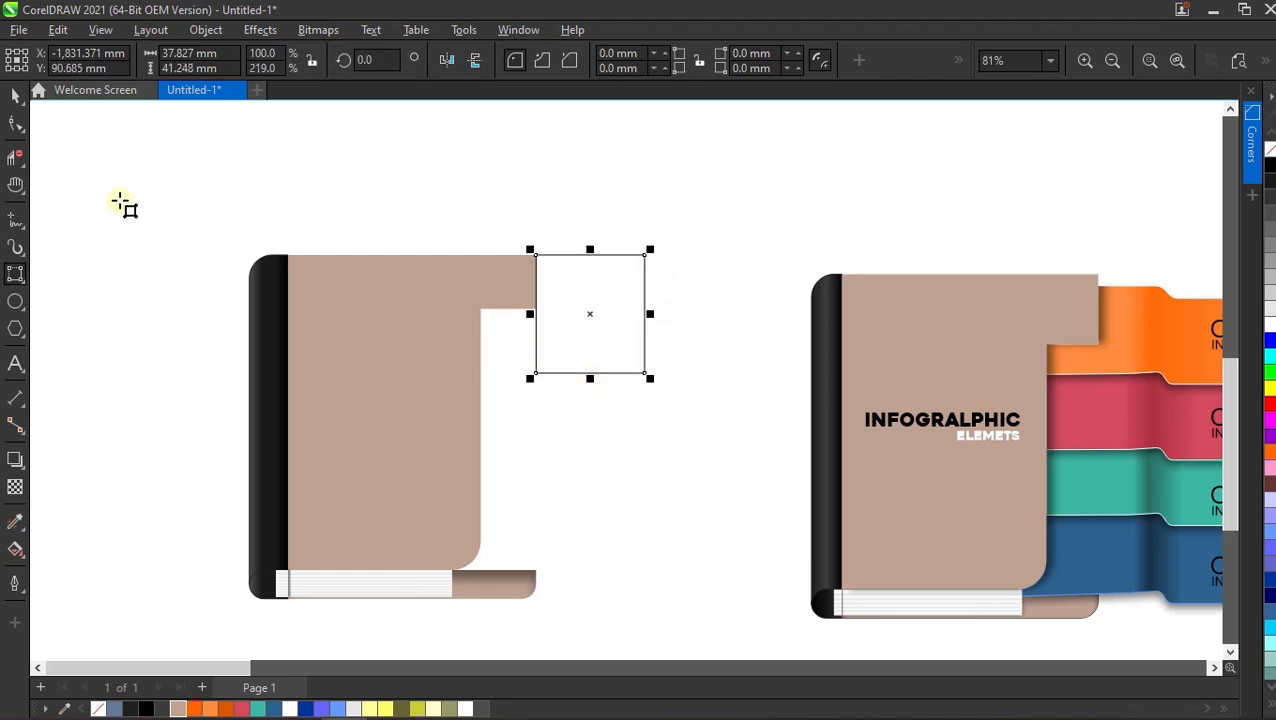
key("space")
right_click(568, 310)
left_click(752, 199)
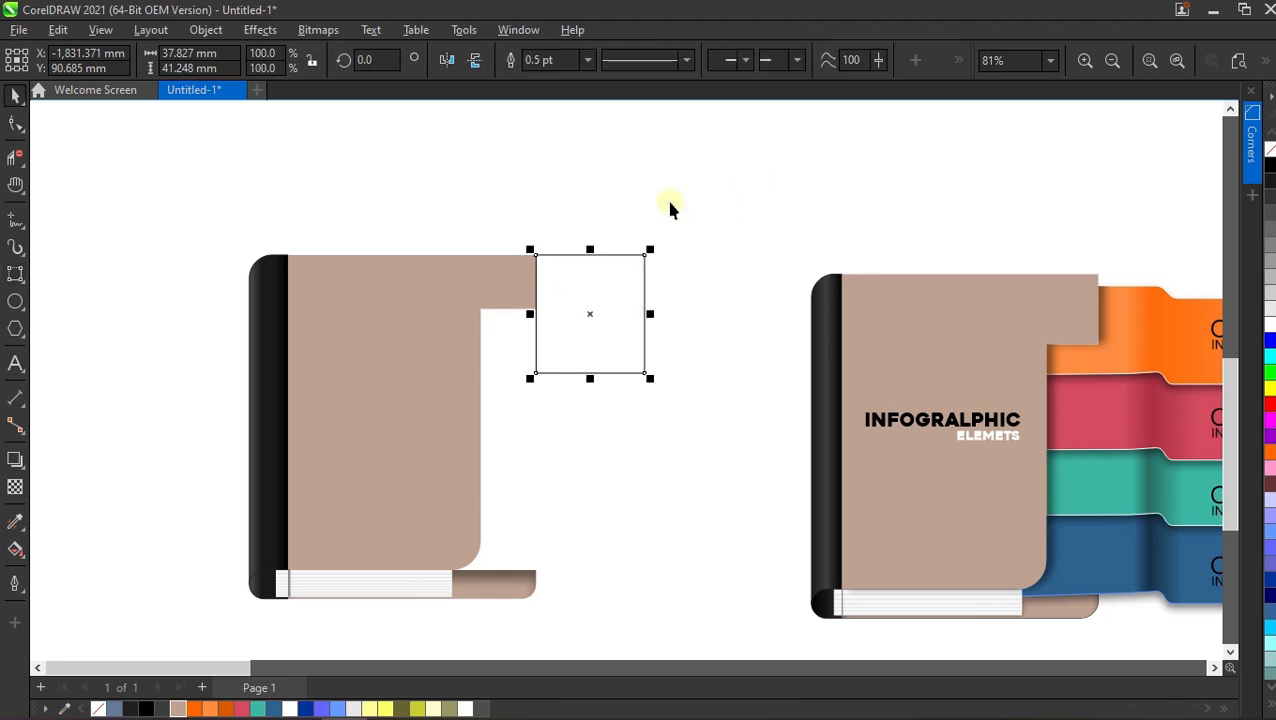
Add nodes to the rectangle and reshape it into an L-shaped outline that follows the notch beneath the cover's upper tab.
left_click(15, 123)
scroll(425, 310, "up", 2)
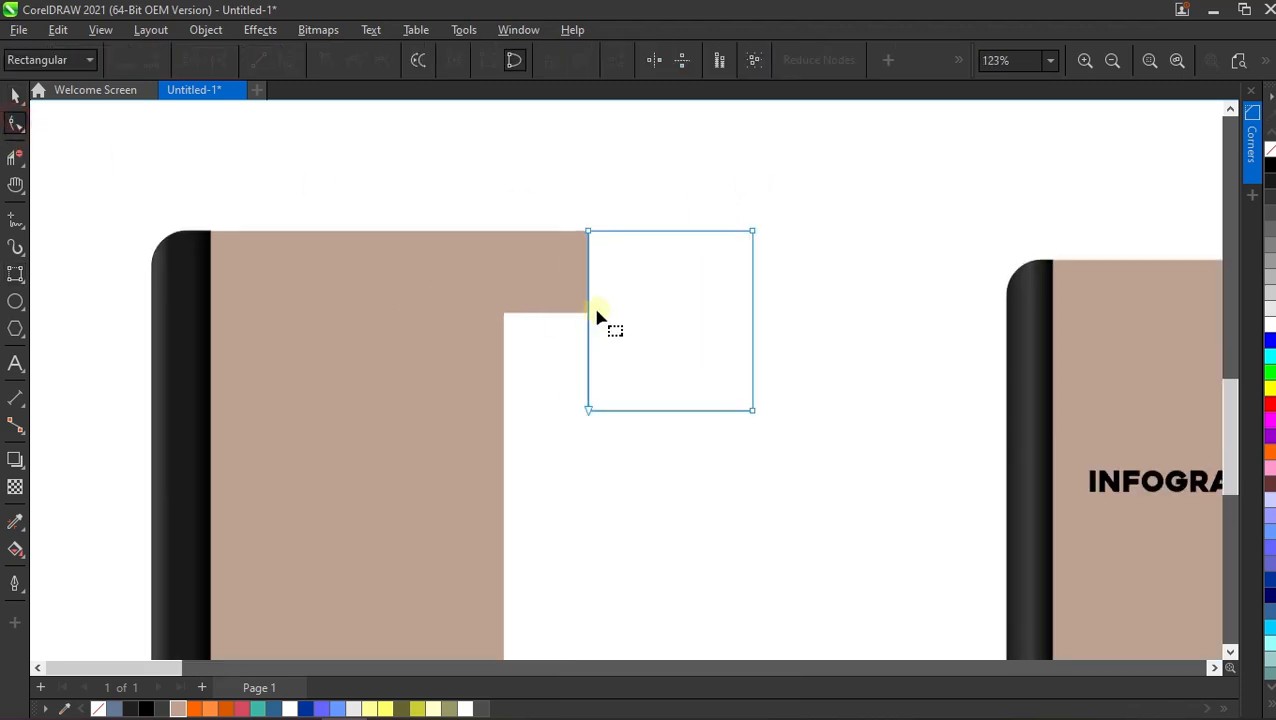
left_click(589, 315)
left_click_drag(588, 410, 504, 411)
scroll(593, 316, "up", 2)
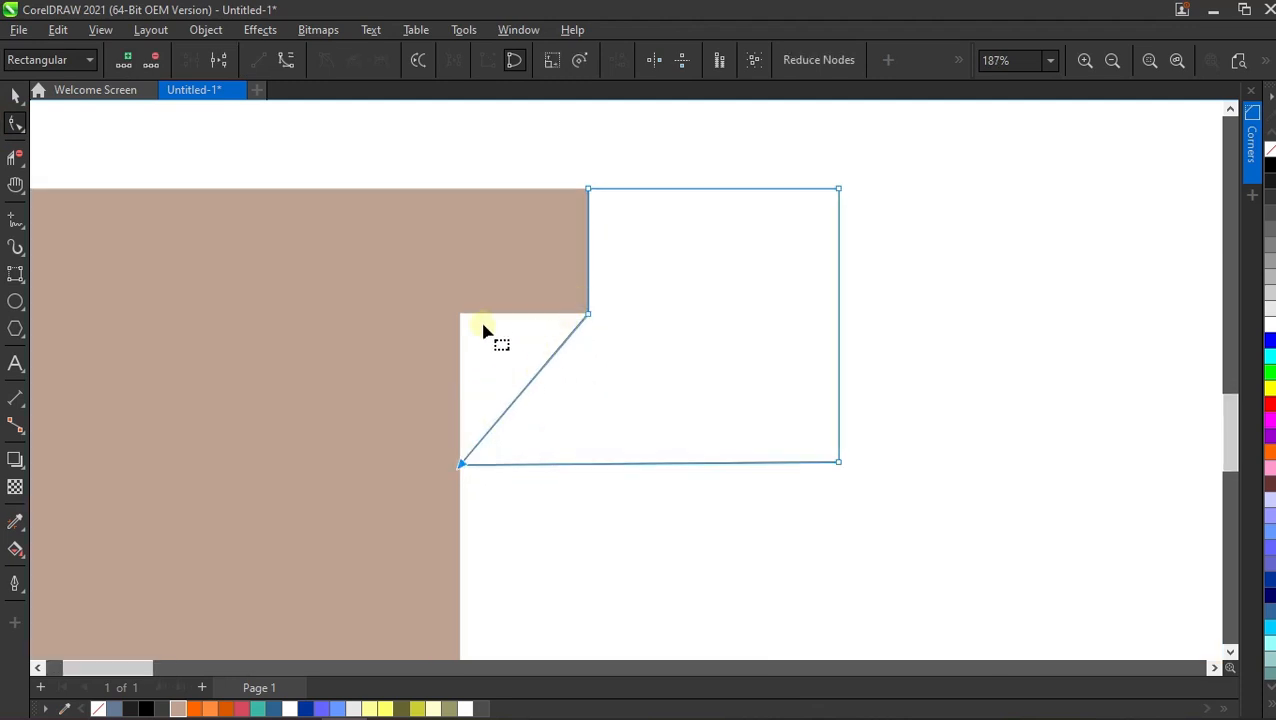
double_click(549, 367)
left_click_drag(549, 367, 462, 316)
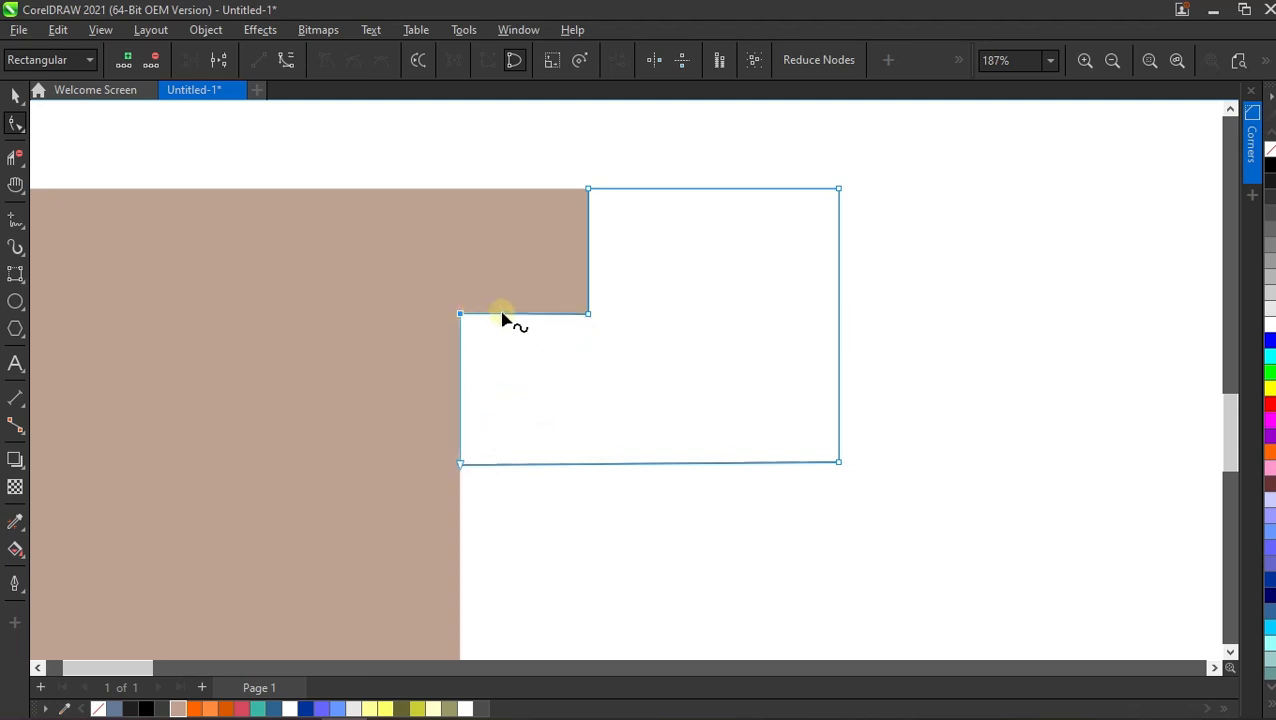
scroll(501, 319, "down", 3)
left_click(16, 97)
left_click(362, 185)
scroll(527, 296, "down", 3)
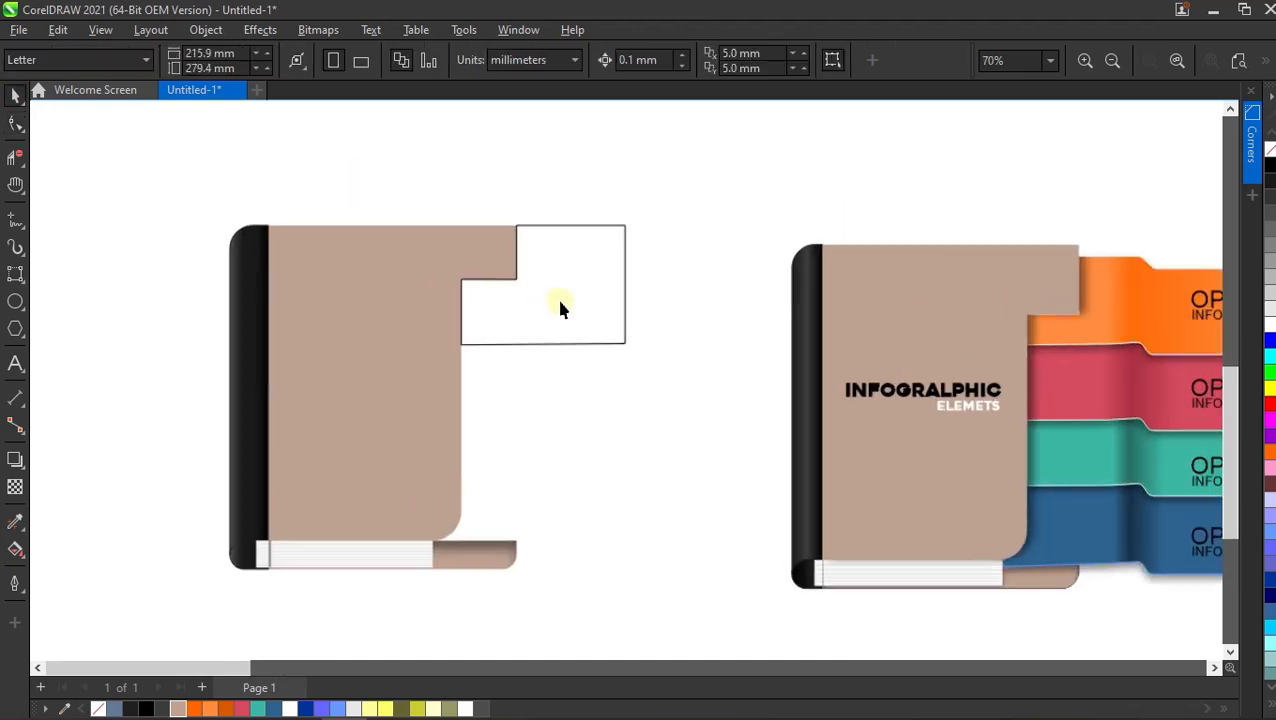
Lower the top edge and raise the bottom edge of the L-shaped outline, making it about 29.9 mm high.
scroll(560, 308, "up", 1)
left_click(560, 306)
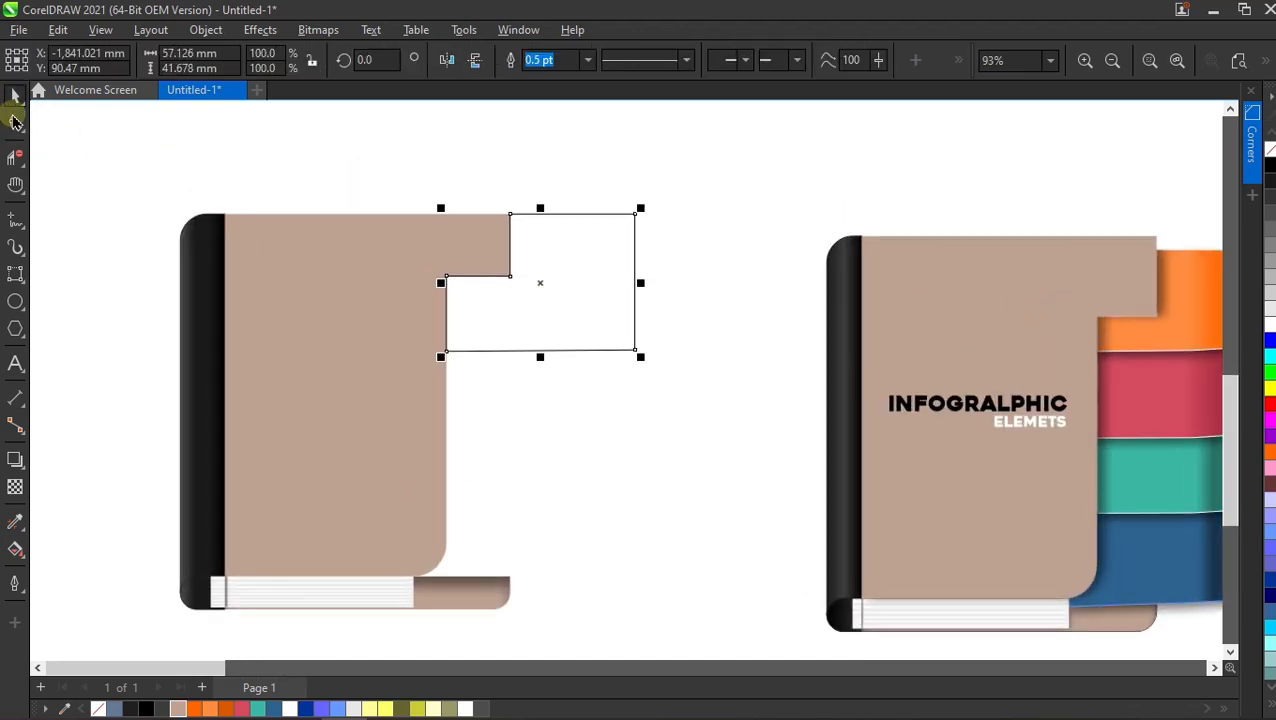
left_click(16, 122)
scroll(506, 230, "up", 2)
left_click_drag(745, 248, 740, 250)
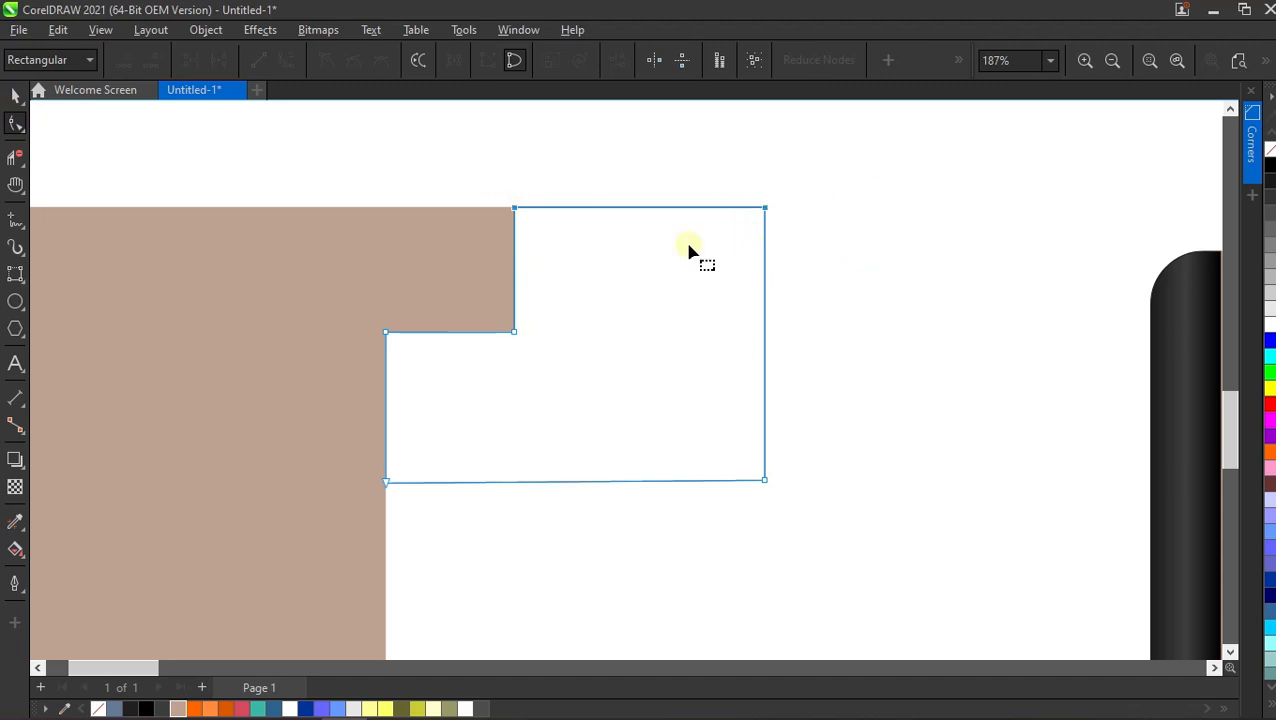
scroll(561, 212, "up", 1)
left_click_drag(477, 205, 481, 242)
scroll(629, 265, "down", 2)
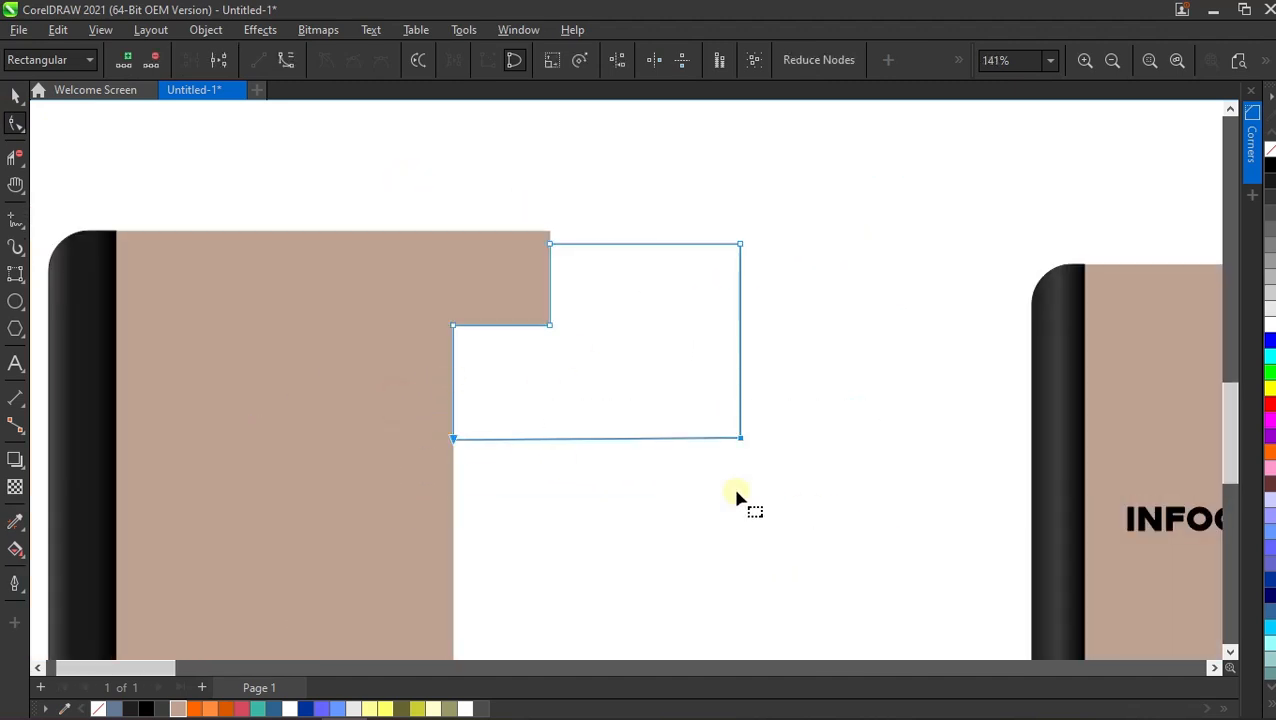
left_click_drag(453, 440, 454, 392)
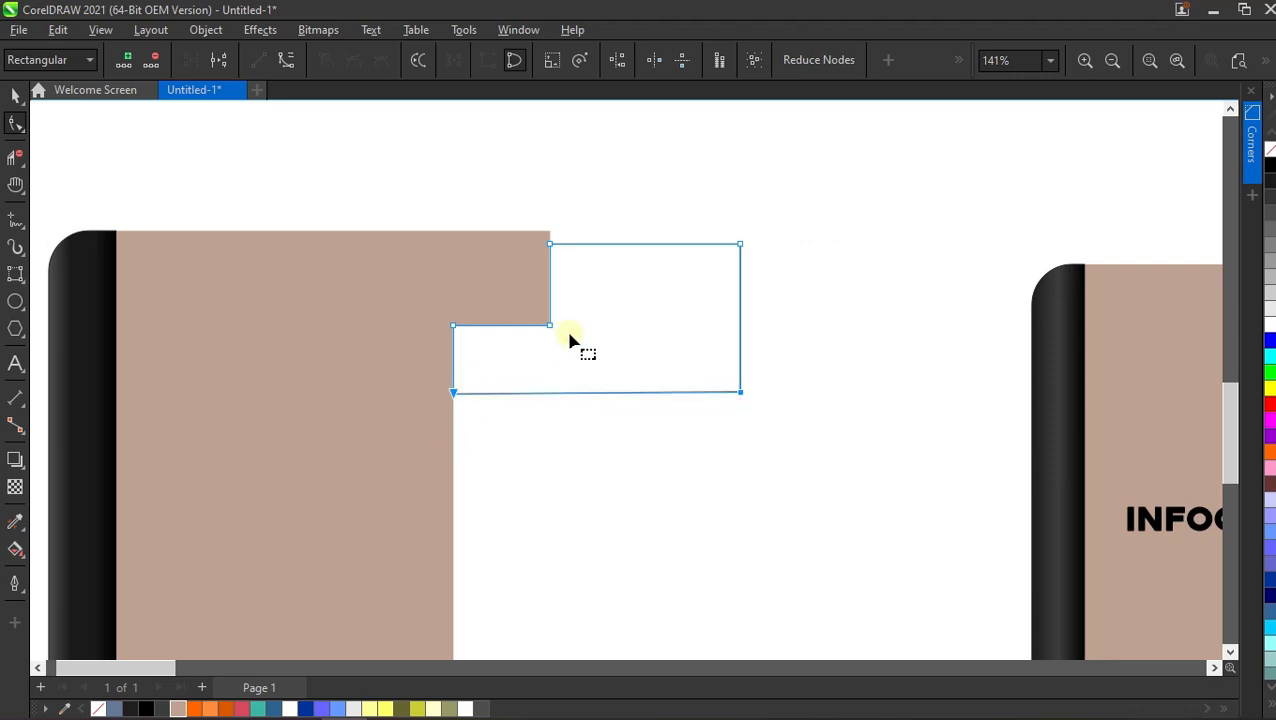
scroll(565, 334, "down", 2)
key("space")
left_click(293, 191)
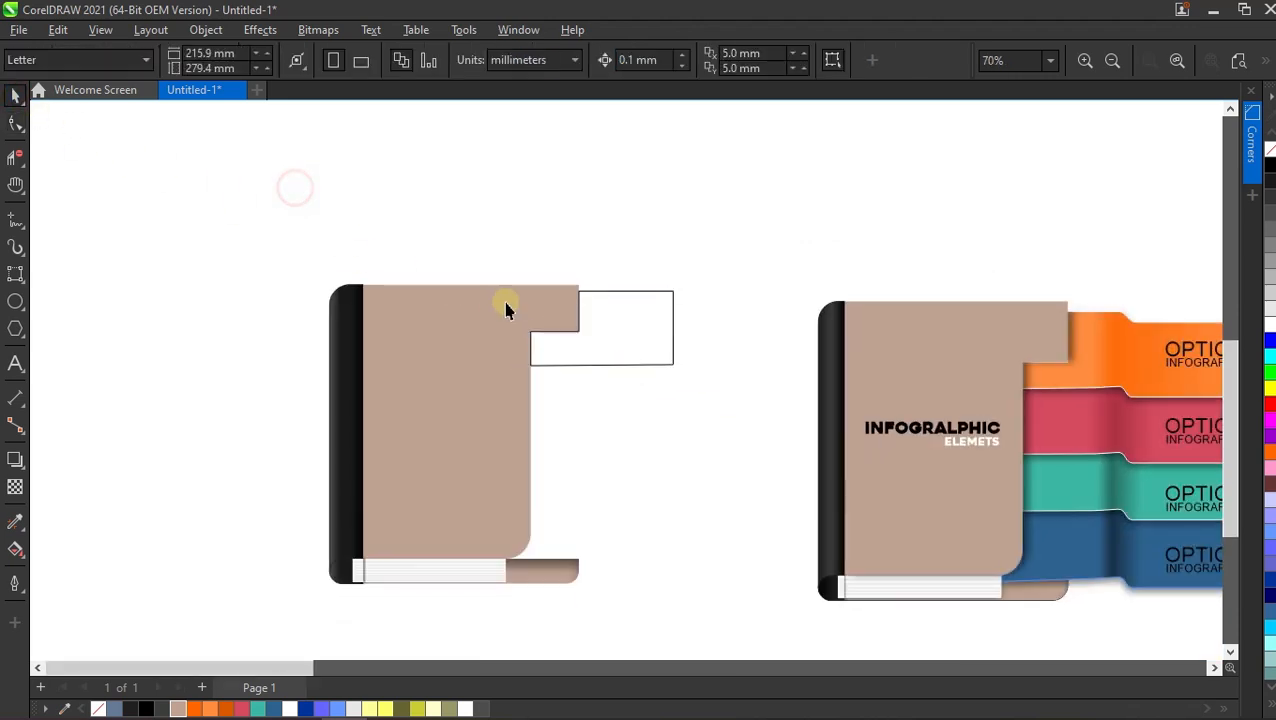
Shorten the L-shaped outline by moving its outer vertical edge inward toward the book cover.
scroll(683, 338, "up", 1)
left_click(626, 320)
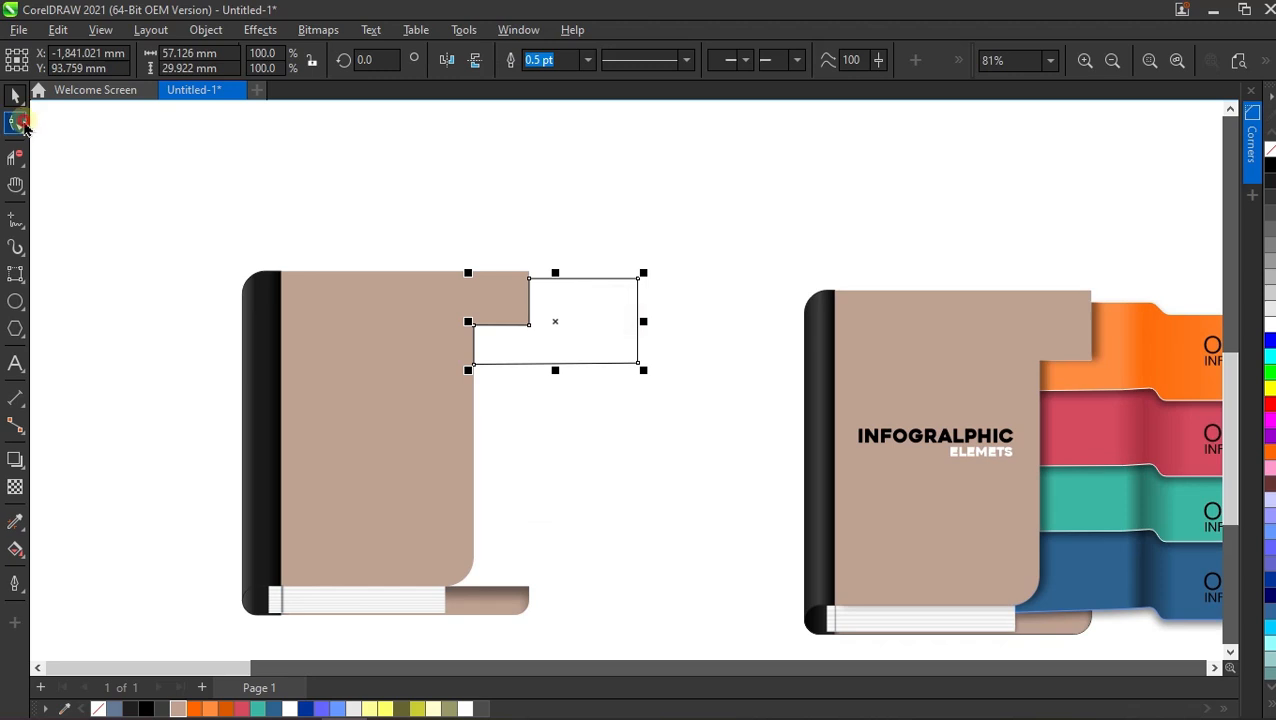
left_click(63, 128)
left_click_drag(729, 270, 627, 364)
key("ctrl+z")
left_click_drag(598, 405, 600, 370)
left_click(15, 95)
left_click(276, 157)
Draw a rectangle about 29.5 mm high against the outer edge of the L-shaped outline and widen it to about 68.5 mm.
left_click(16, 272)
left_click_drag(596, 280, 767, 363)
scroll(767, 363, "down", 1)
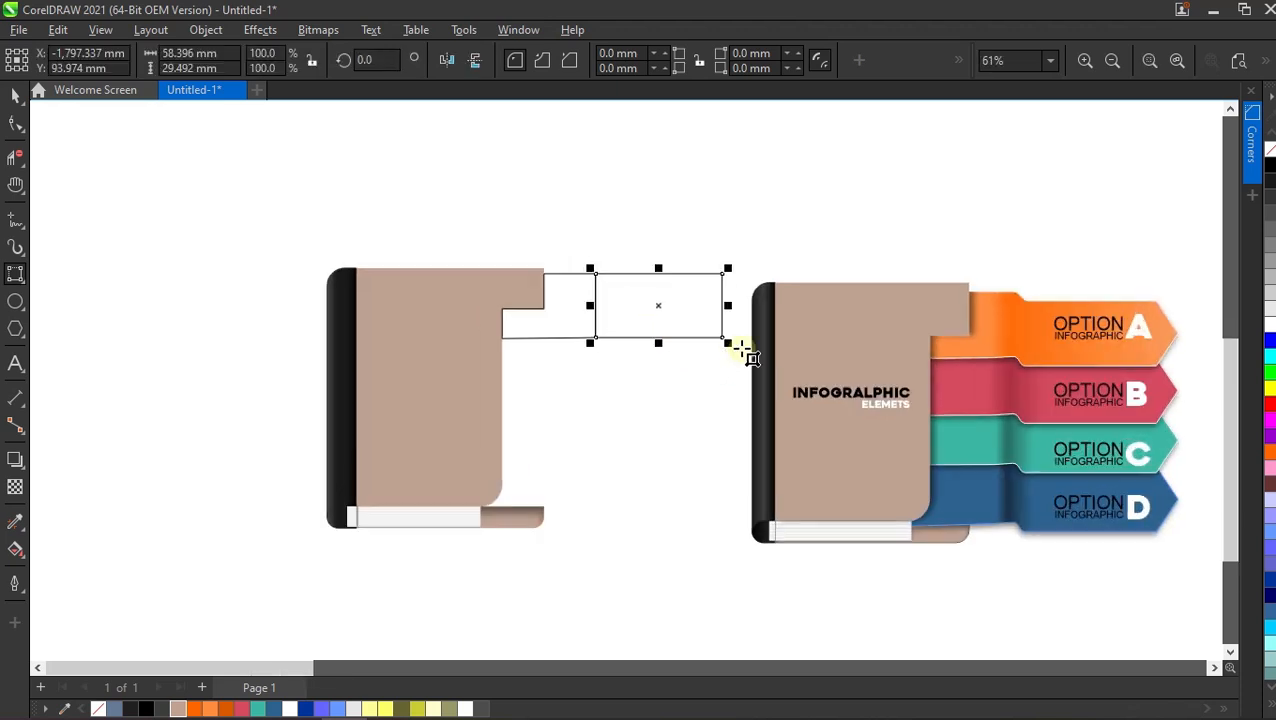
left_click_drag(727, 305, 744, 305)
key("space")
Move the complete reference infographic farther away from the new ribbon shapes.
left_click_drag(697, 204, 1208, 575)
scroll(549, 382, "down", 2)
left_click_drag(698, 421, 780, 419)
scroll(704, 354, "up", 3)
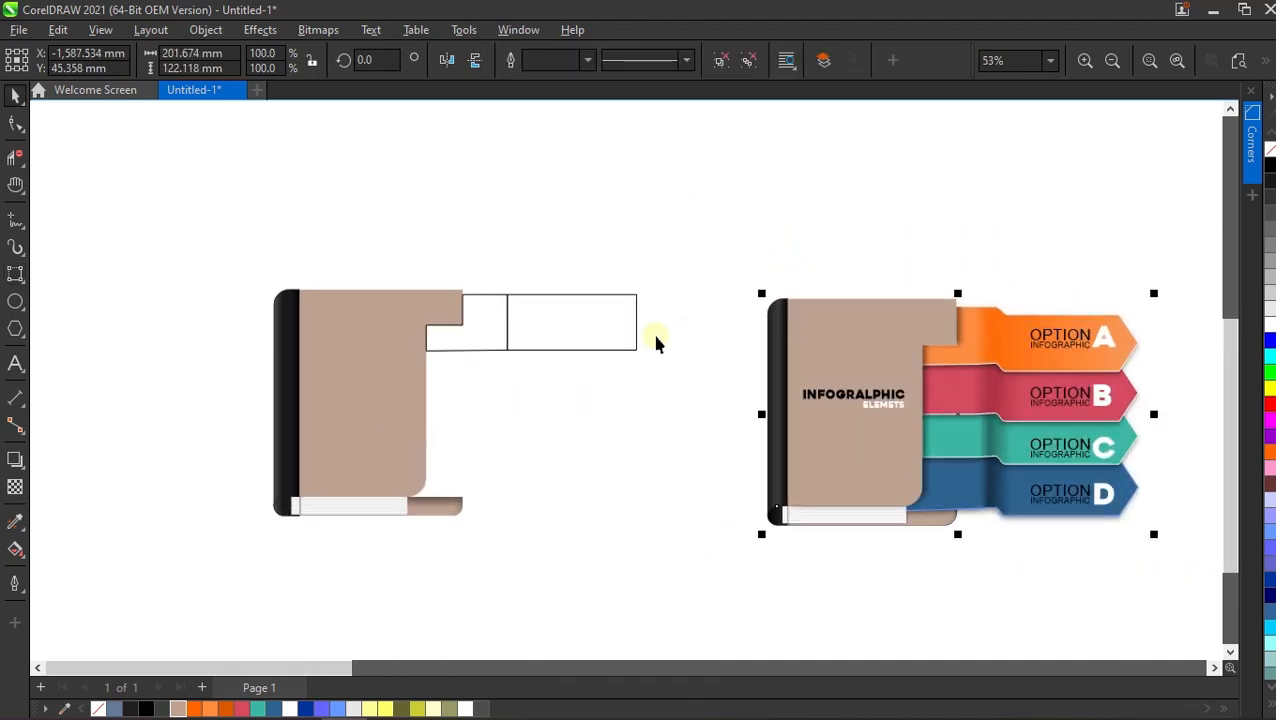
left_click(652, 316)
Set the nudge distance to 1 mm.
scroll(522, 349, "up", 3)
left_click(576, 330)
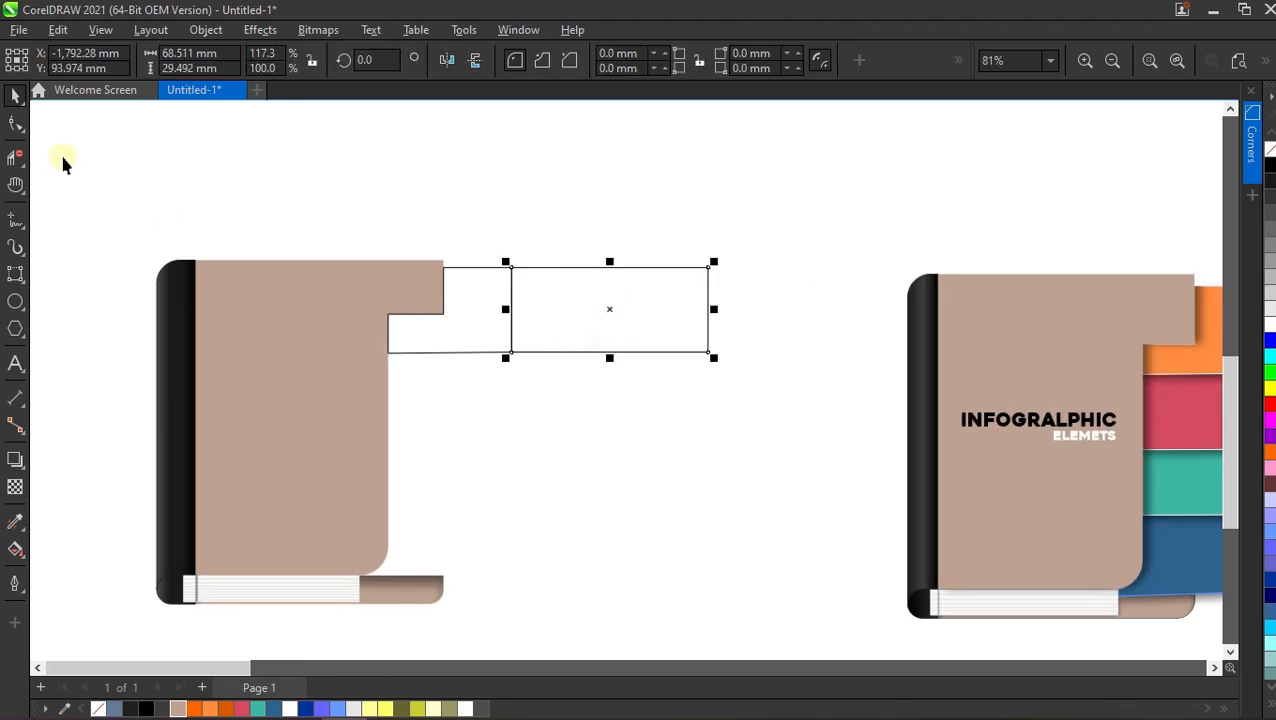
left_click(399, 157)
scroll(547, 302, "up", 3)
left_click(558, 295)
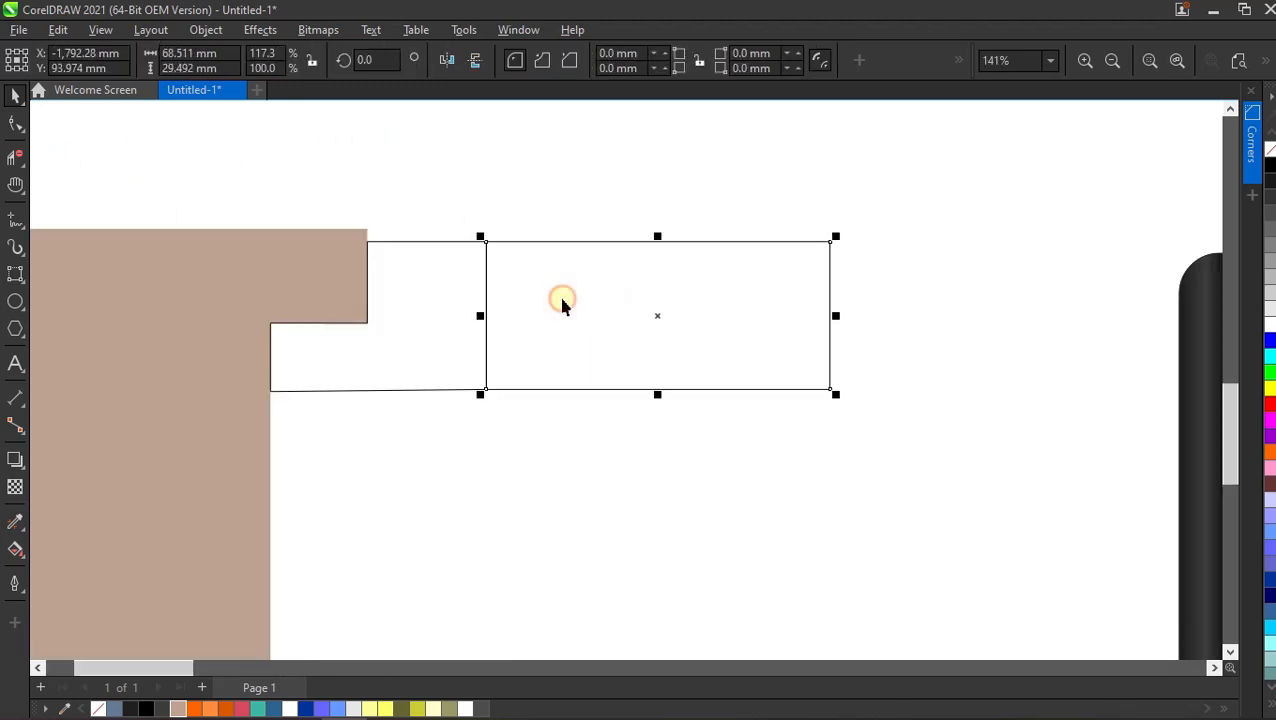
left_click(663, 203)
left_click(666, 58)
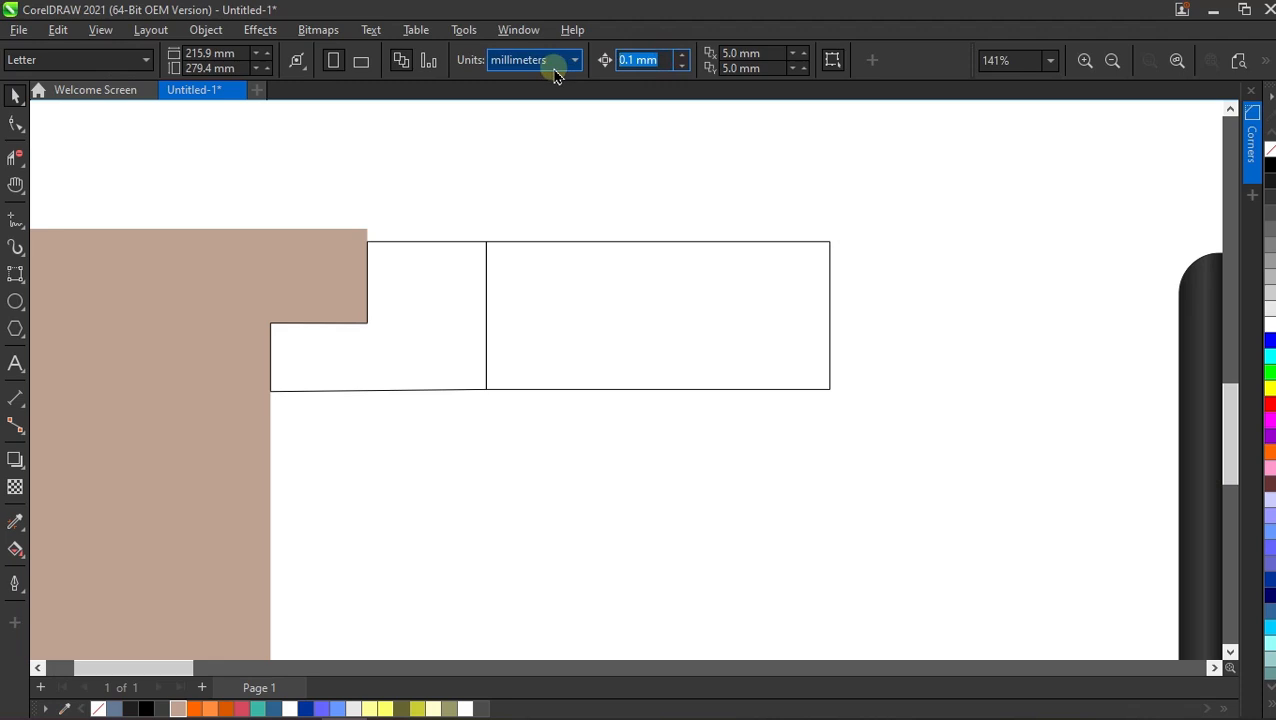
type("1")
key("Return")
Nudge the long rectangle 6 mm away from the L-shaped outline and 3 mm down.
left_click(671, 336)
key("Down")
key("Down")
key("Right")
key("Right")
key("Down")
key("Right")
key("Up")
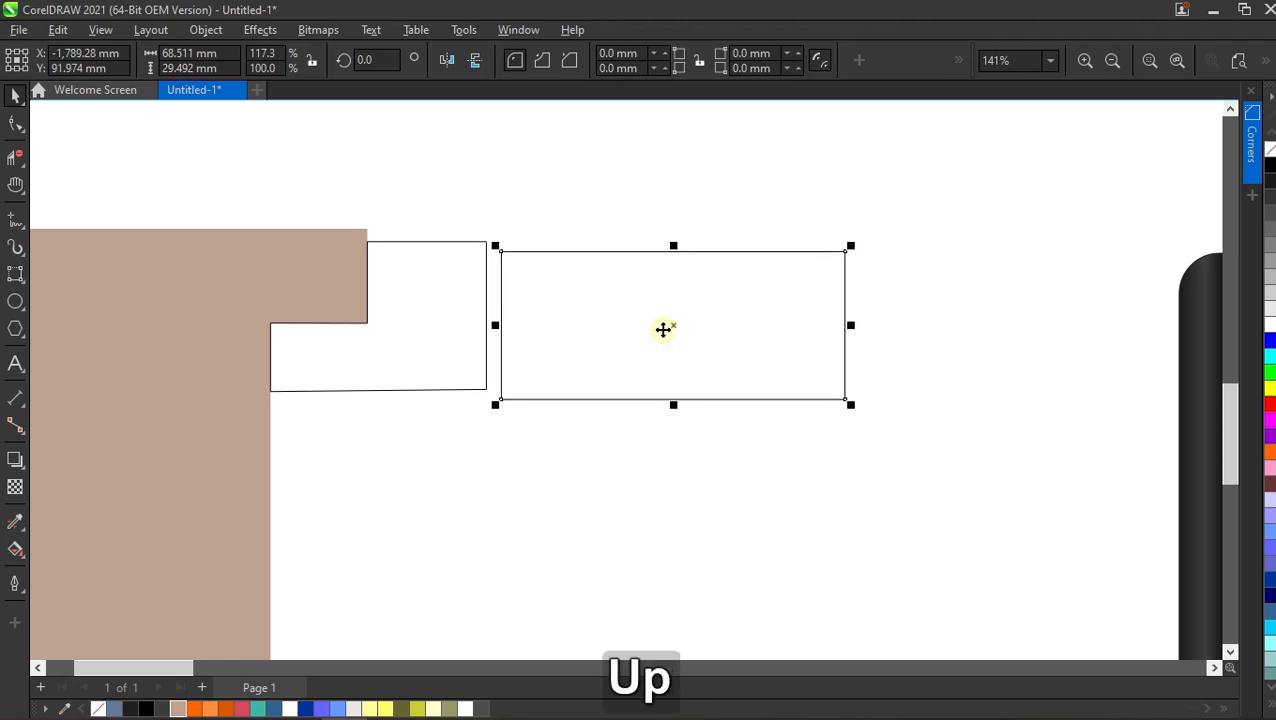
key("Right")
key("Down")
left_click(686, 203)
left_click(593, 293)
key("Right")
left_click(624, 211)
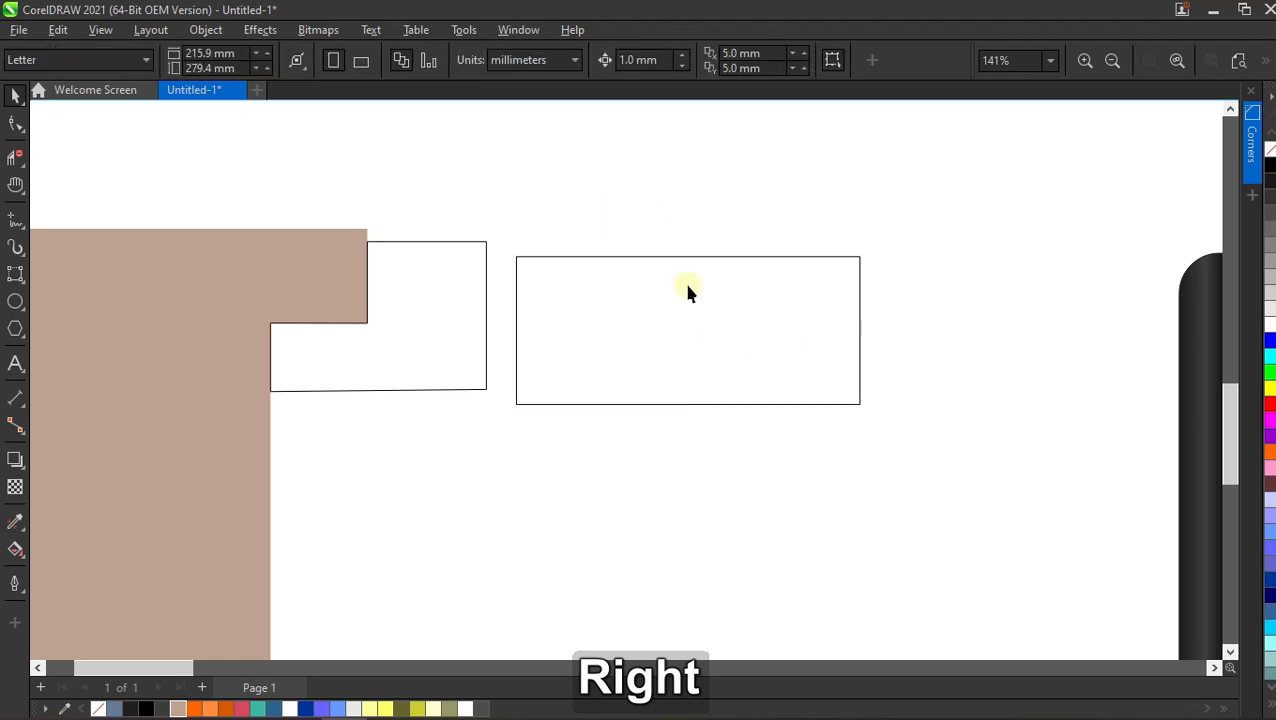
scroll(650, 297, "down", 1)
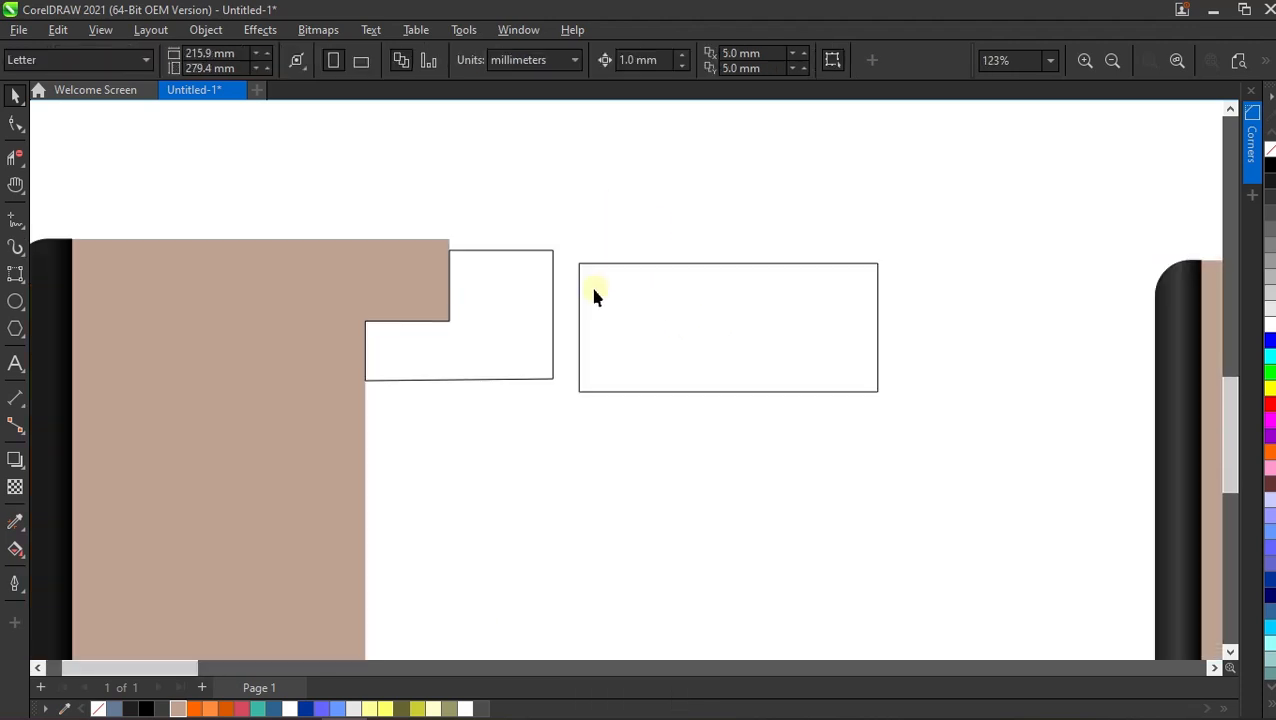
Draw a straight line about 6 by 3 mm joining the facing top corners of the L-shaped outline and the long rectangle.
left_click(17, 218)
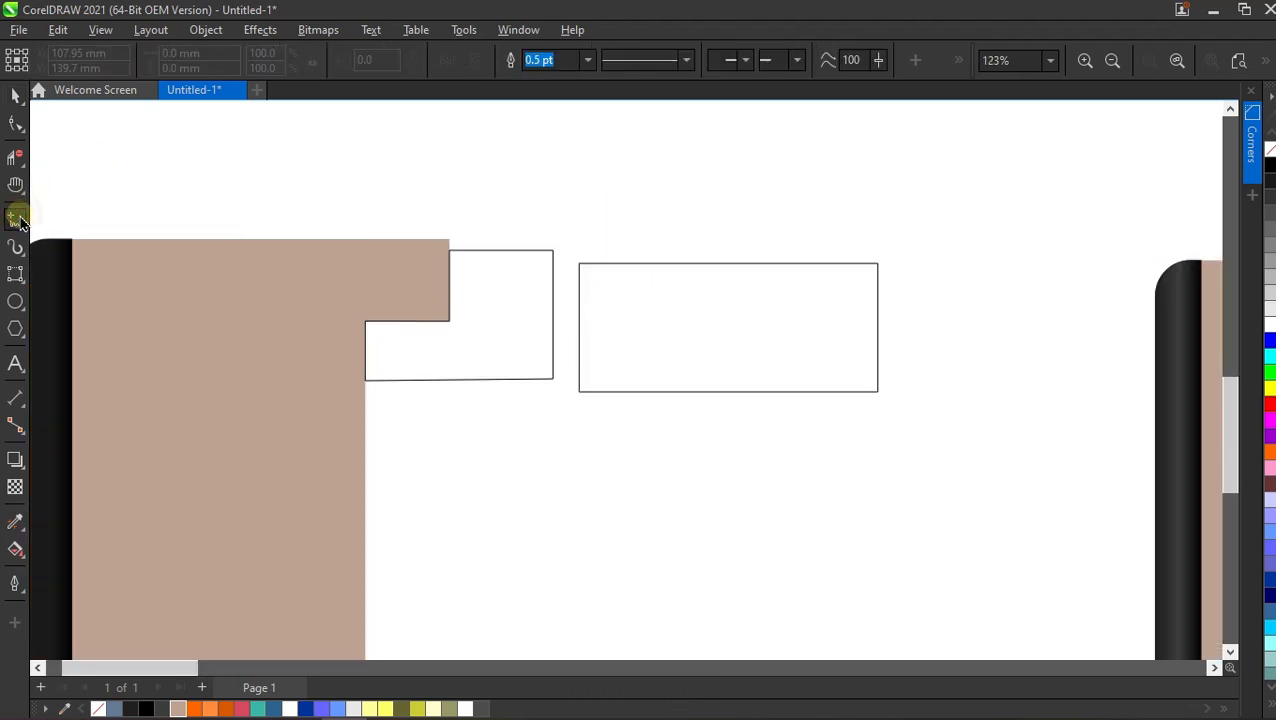
scroll(607, 296, "up", 2)
left_click(505, 211)
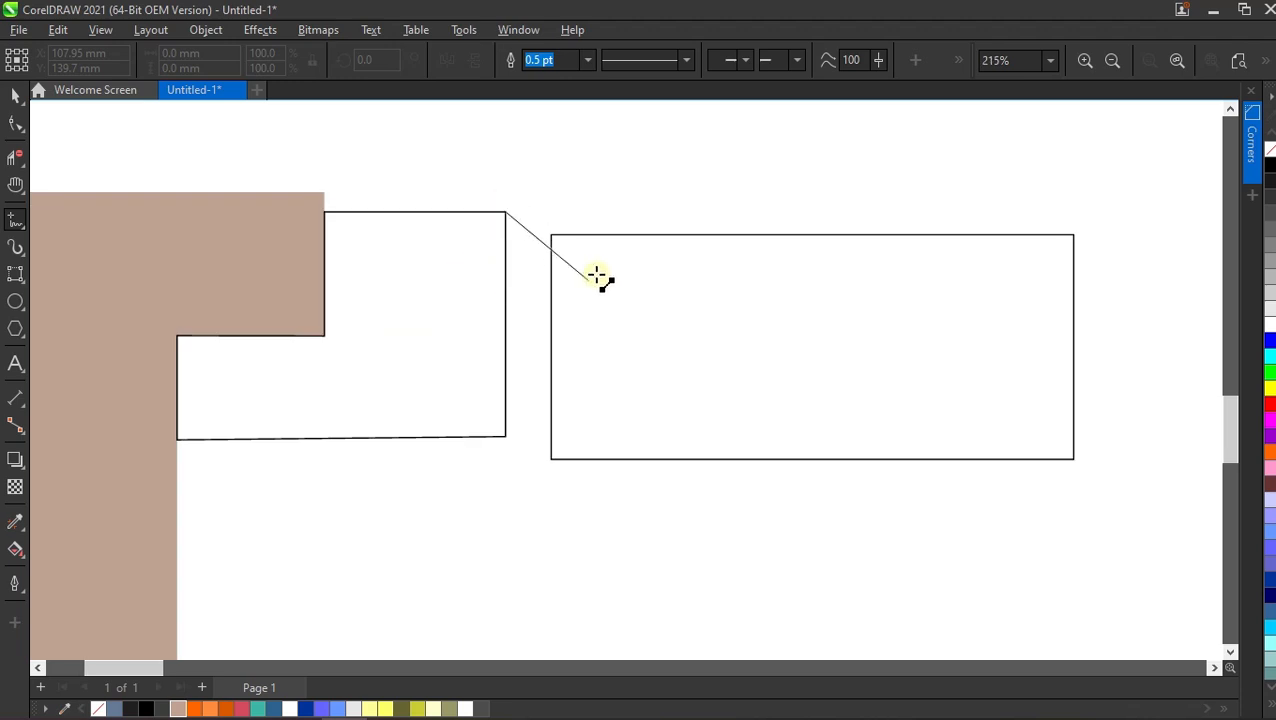
left_click(551, 234)
scroll(541, 210, "up", 2)
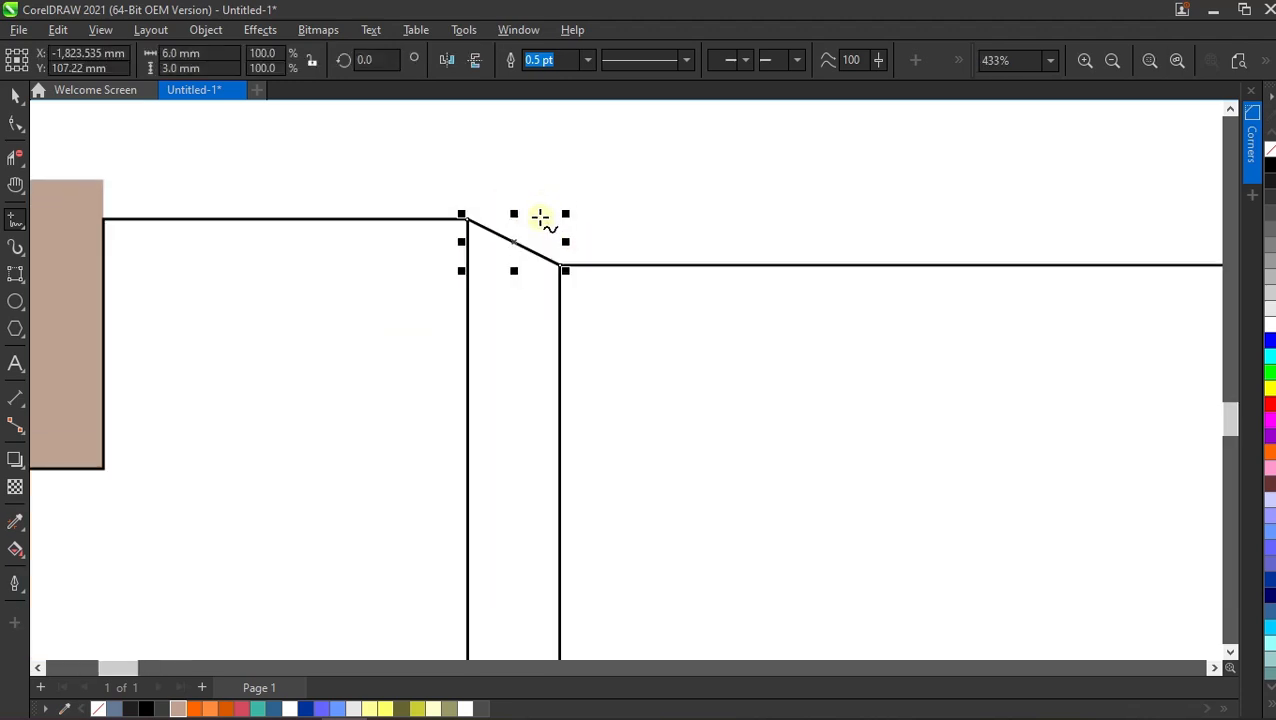
Convert the short connecting line to a curve and bend it into an S shape with horizontal handles at both ends.
left_click(16, 123)
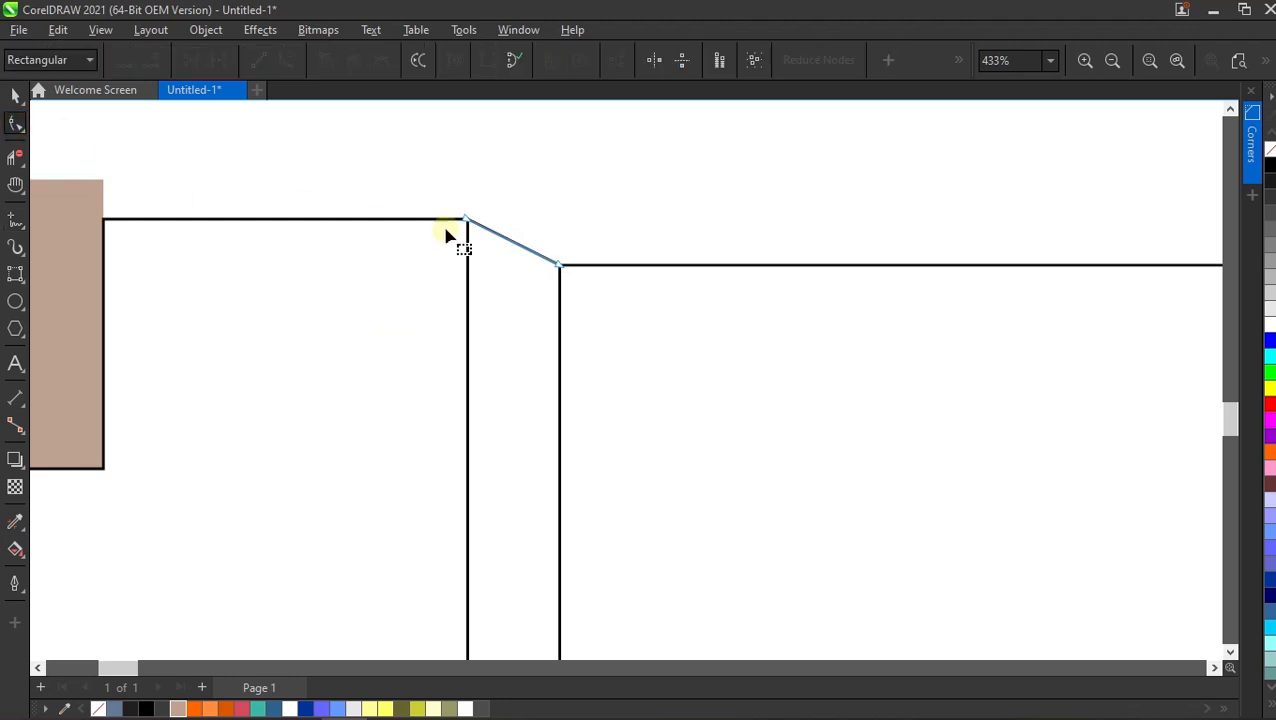
left_click_drag(614, 287, 637, 302)
left_click(276, 60)
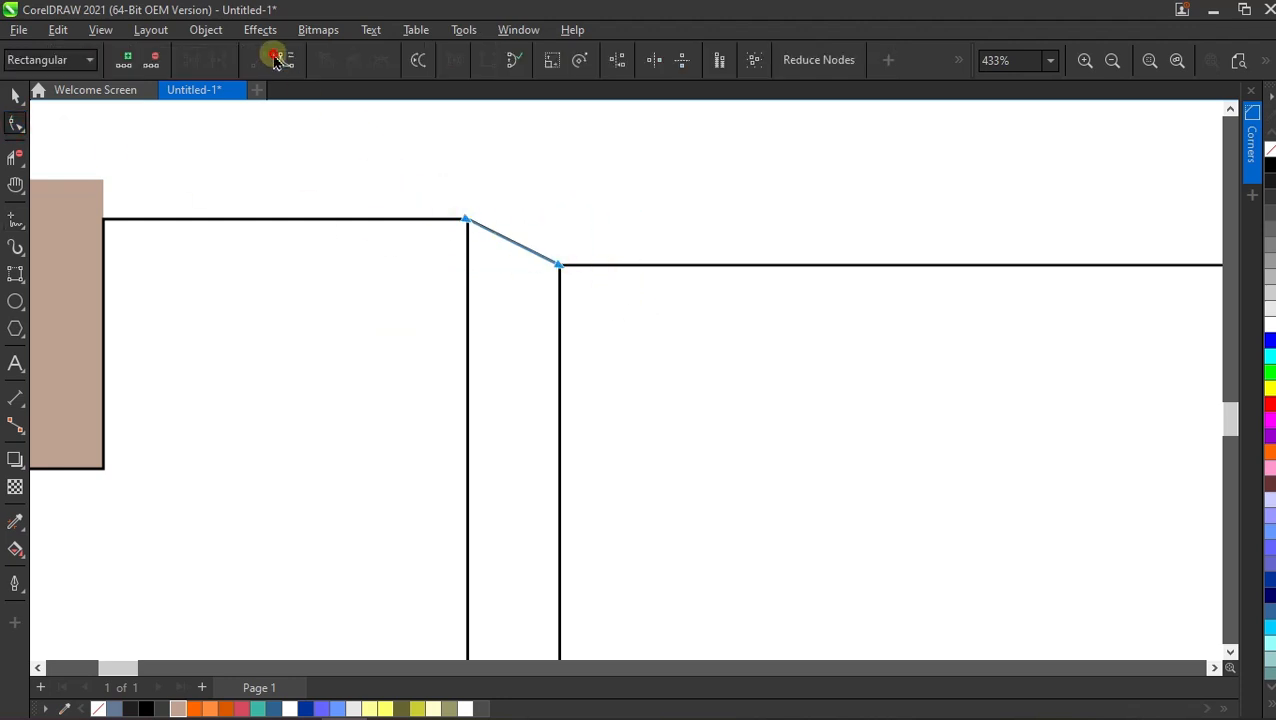
scroll(466, 215, "up", 2)
left_click(455, 221)
left_click_drag(510, 250, 565, 301)
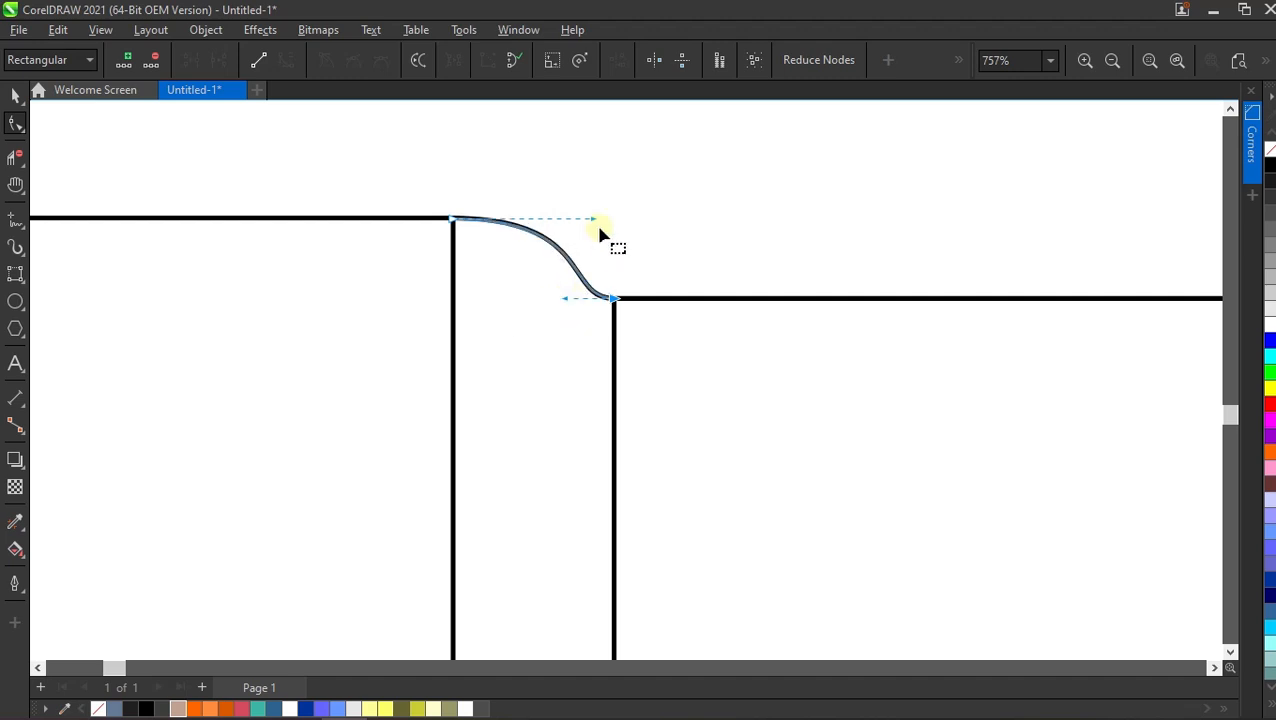
Refine the handle lengths of the S-shaped connector to smooth the transition between the two ribbon shapes.
left_click_drag(594, 219, 560, 218)
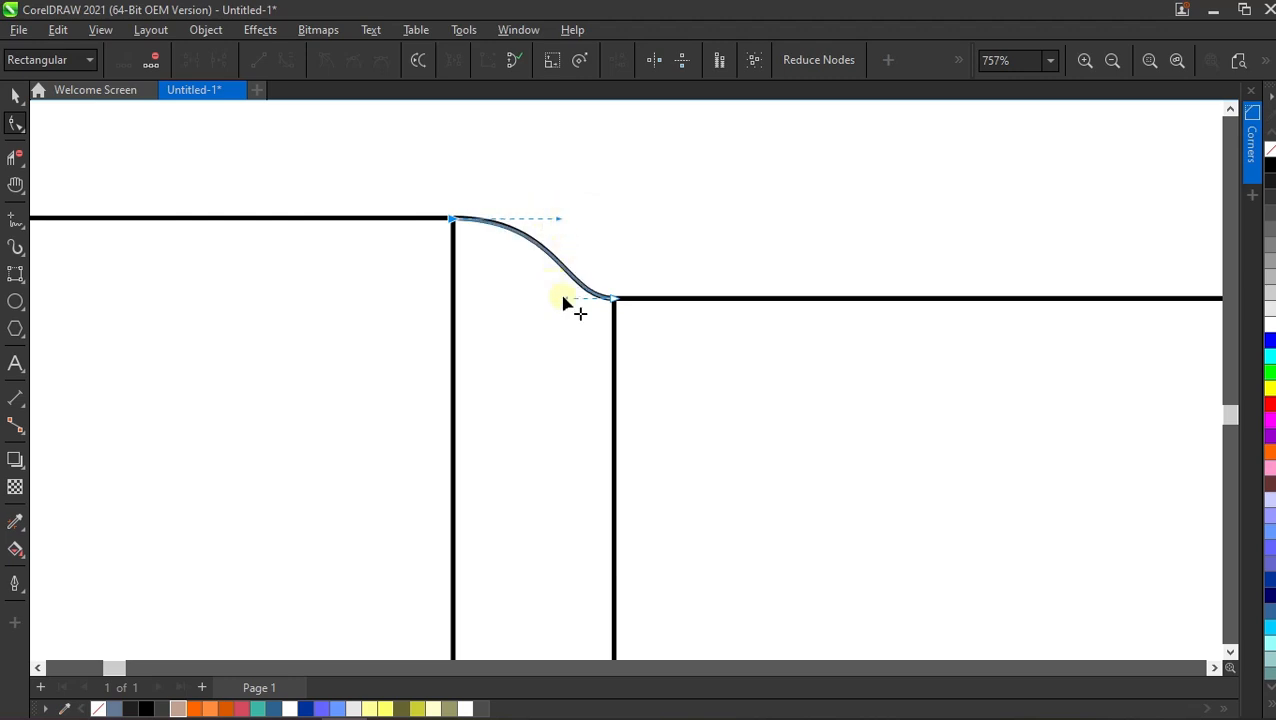
left_click_drag(563, 302, 550, 299)
mouse_move(561, 218)
left_mouse_down()
mouse_move(523, 217)
mouse_move(559, 215)
left_mouse_up()
left_click_drag(550, 300, 515, 300)
left_click(16, 96)
scroll(565, 210, "down", 2)
scroll(515, 190, "down", 3)
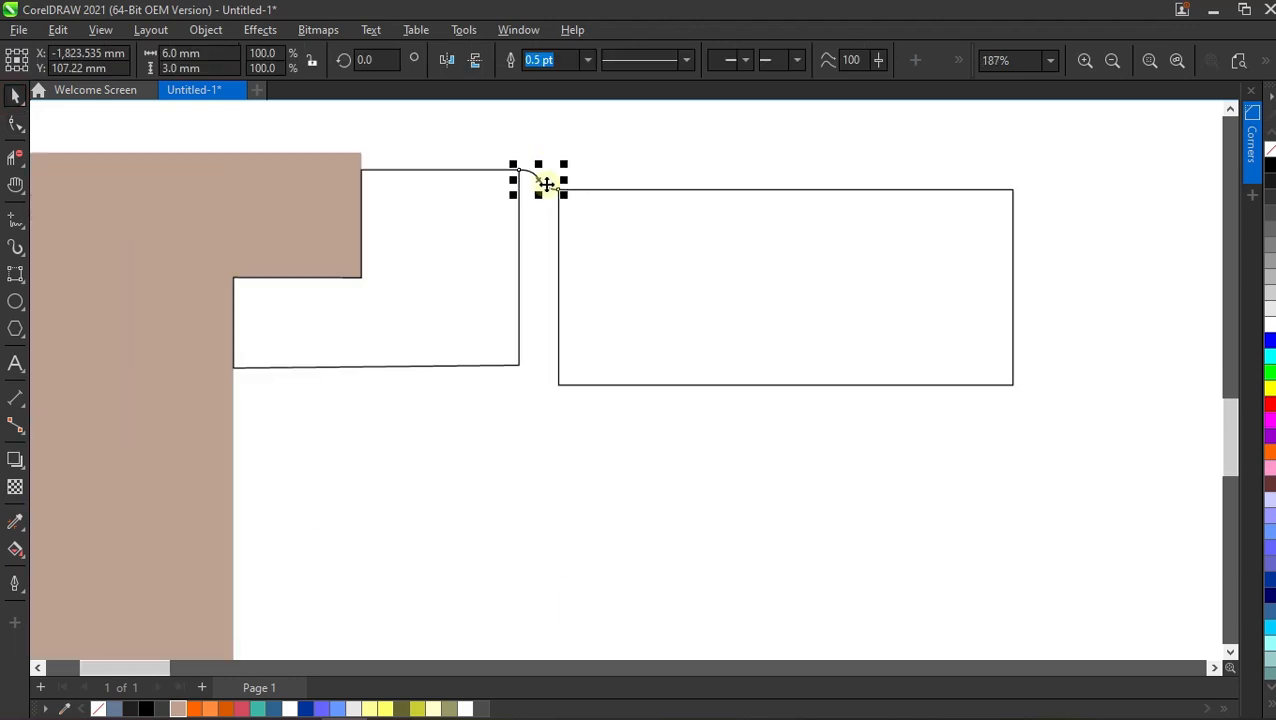
Copy the S-shaped connector straight down to join the facing bottom corners of the L-shaped outline and the long rectangle.
scroll(510, 176, "up", 1)
left_click_drag(511, 165, 509, 359)
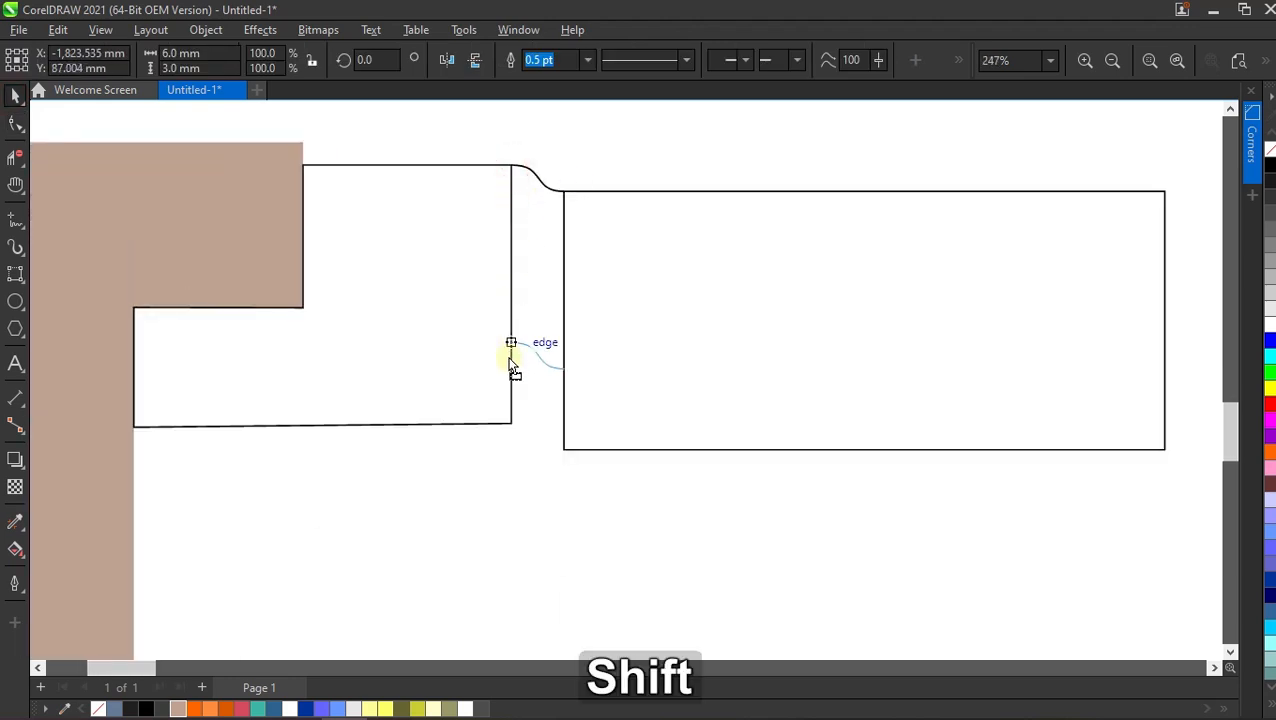
left_click_drag(509, 421, 510, 427)
key("Escape")
scroll(533, 376, "down", 1)
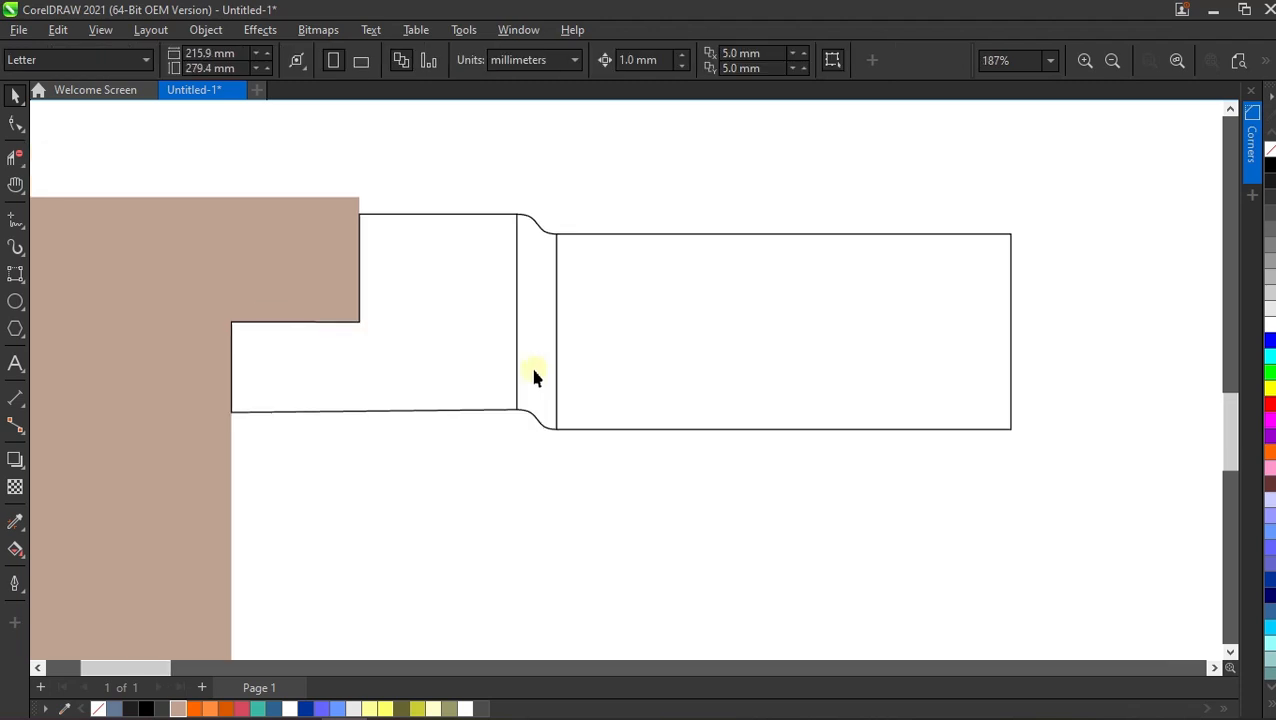
Convert the long rectangle to curves and pull a new node midway on its outer short edge outward into an arrow point.
left_click(811, 315)
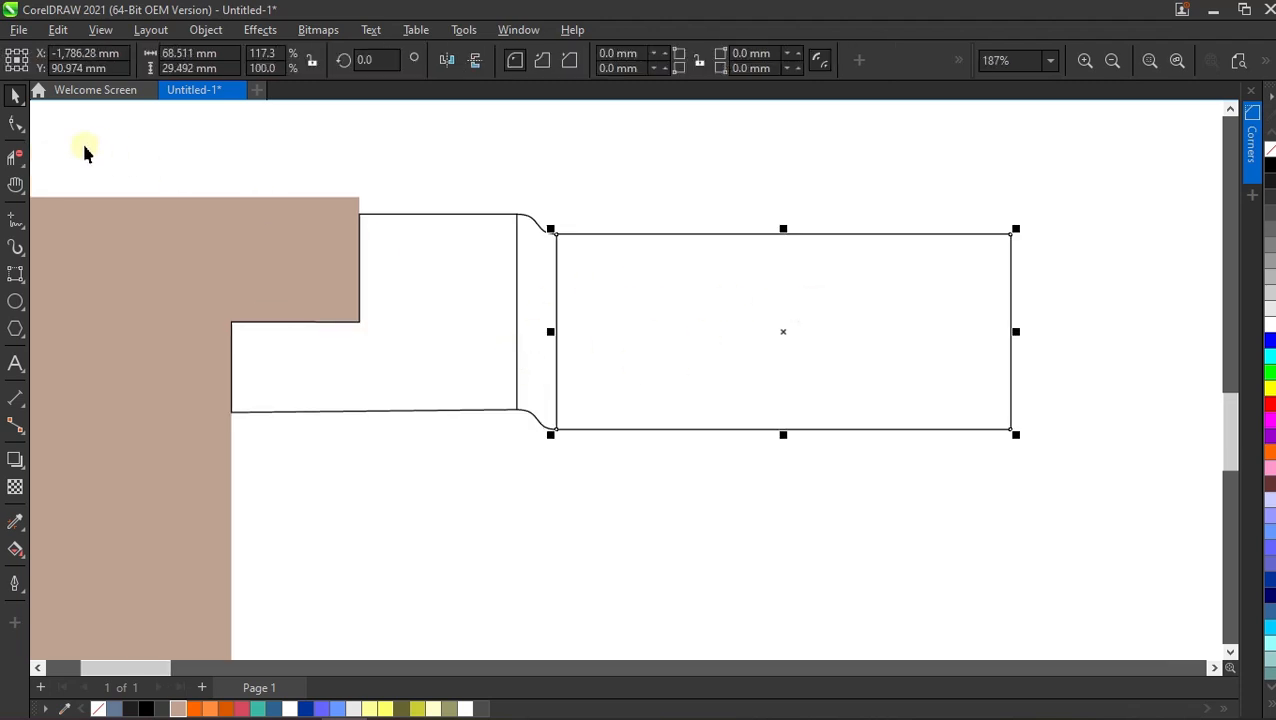
left_click(15, 122)
right_click(966, 190)
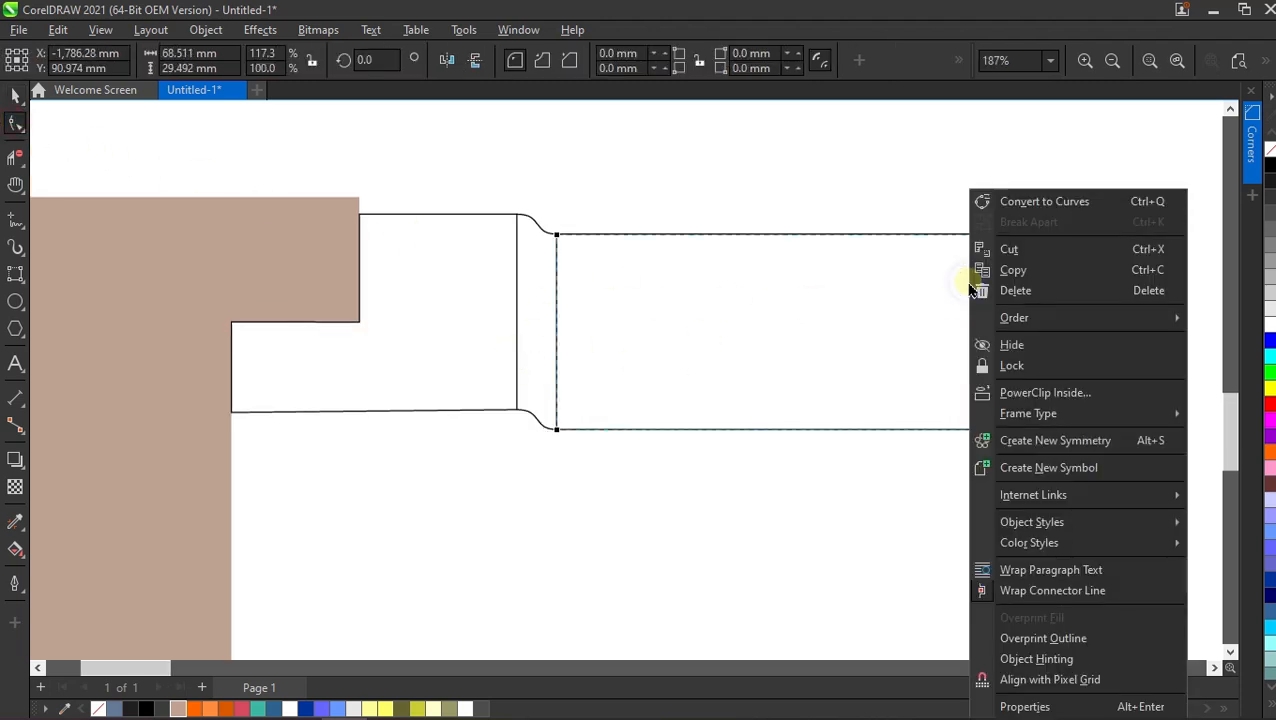
left_click(1048, 202)
left_click_drag(963, 203, 1020, 437)
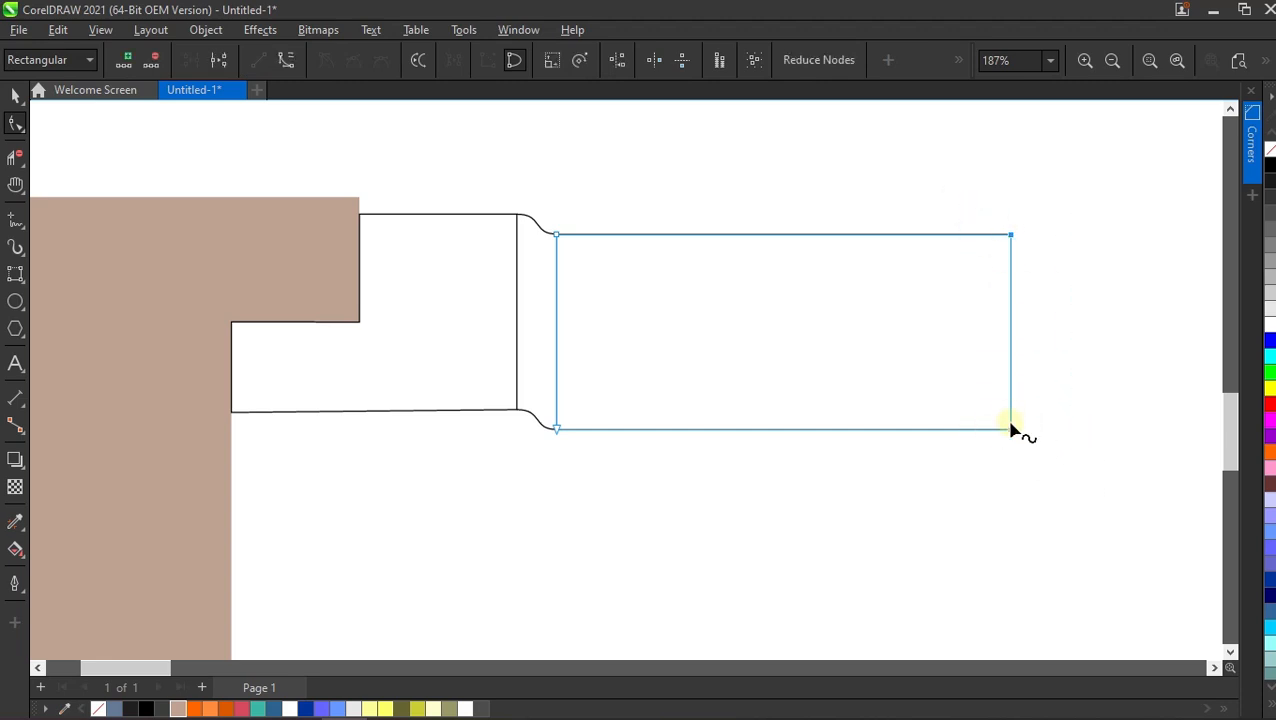
left_click(126, 61)
scroll(1068, 349, "up", 2)
left_click_drag(972, 326, 1093, 328)
scroll(800, 335, "down", 3)
left_click(15, 93)
left_click(464, 162)
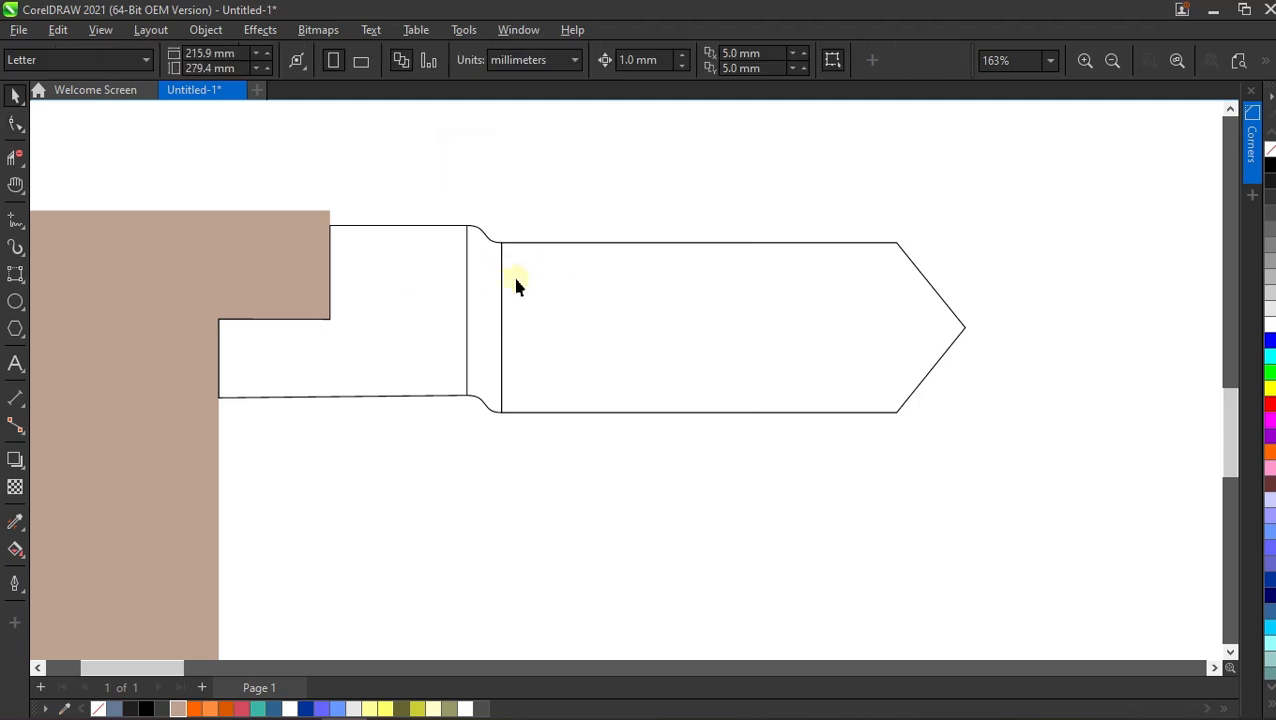
Delete the two vertical divider segments inside the ribbon with Virtual Segment Delete and weld the remaining pieces together.
left_click(20, 162)
left_click(94, 199)
left_click_drag(447, 328, 612, 342)
key("space")
scroll(886, 366, "down", 1)
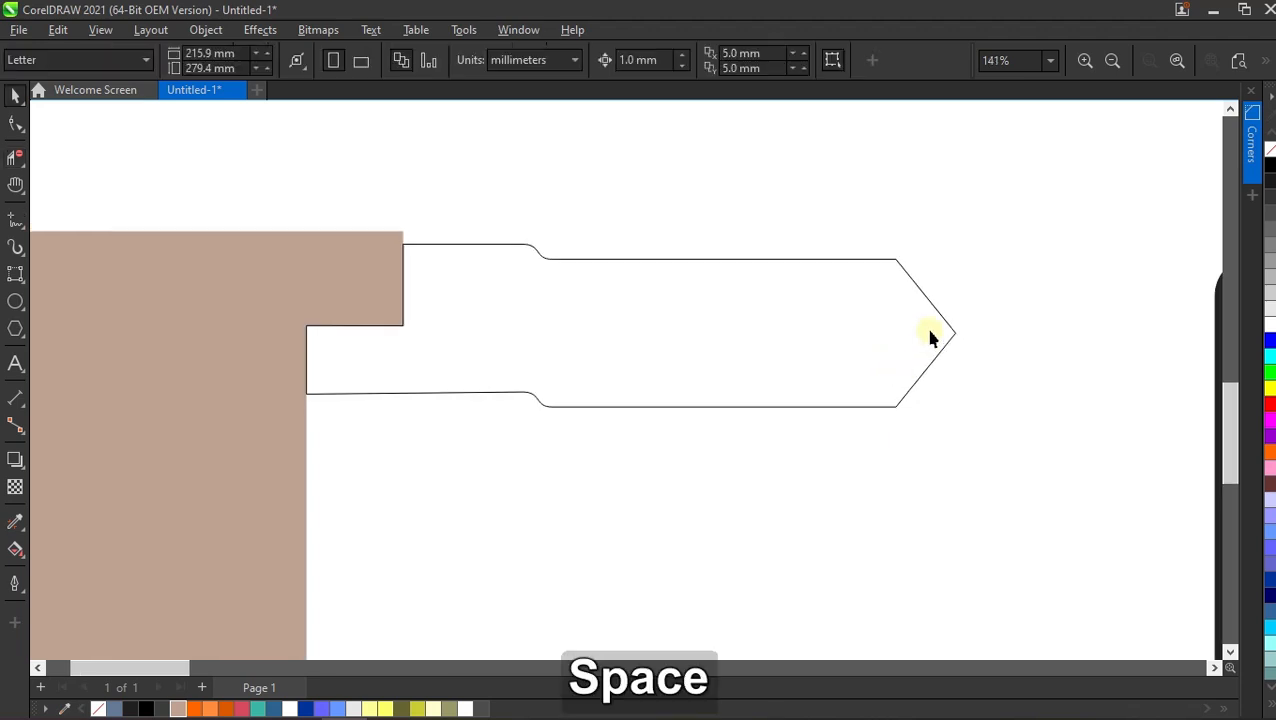
left_click_drag(642, 400, 243, 428)
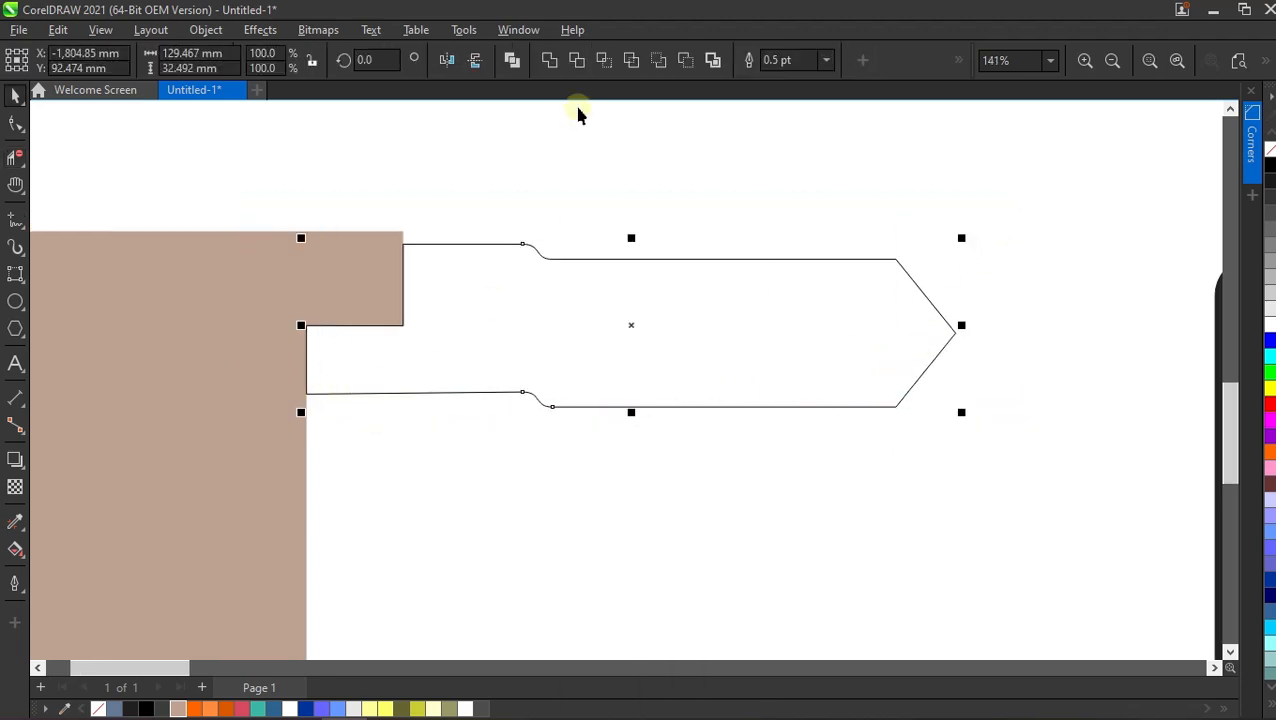
left_click(550, 62)
Join the overlapping end nodes at both ends of the upper and lower S-curves to close the ribbon outline.
left_click(15, 123)
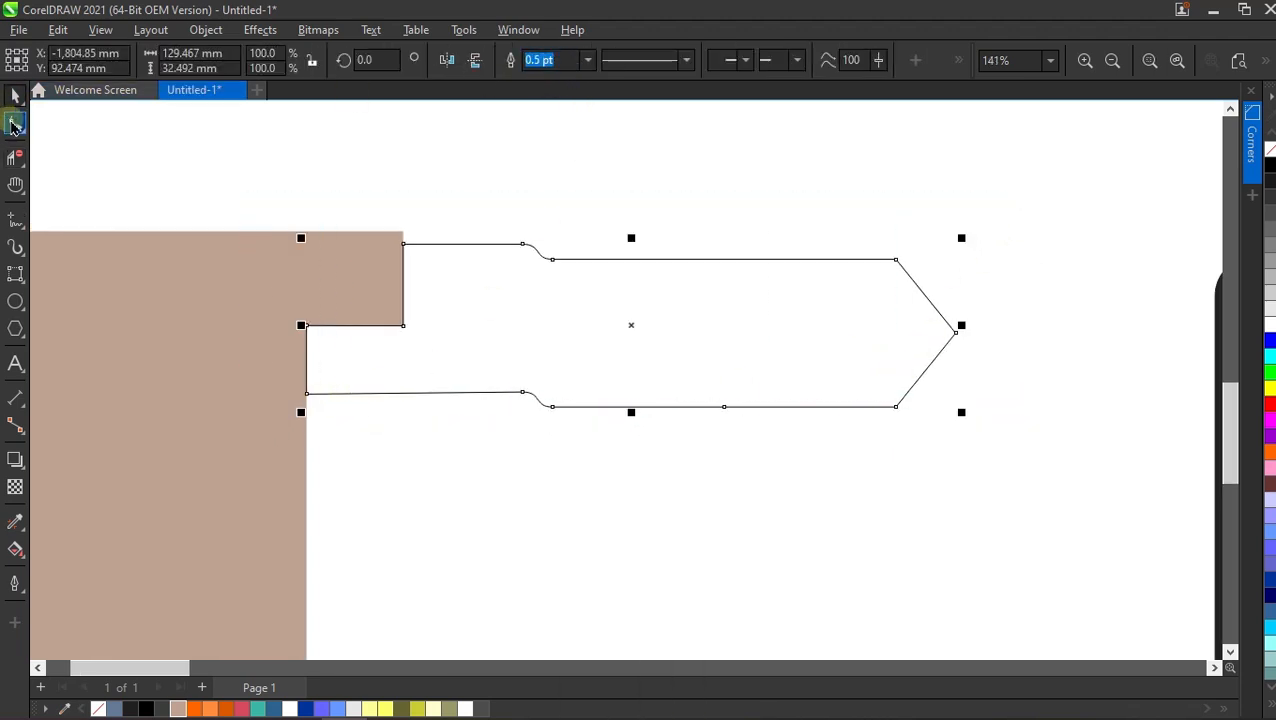
scroll(405, 298, "up", 4)
left_click_drag(589, 182, 647, 248)
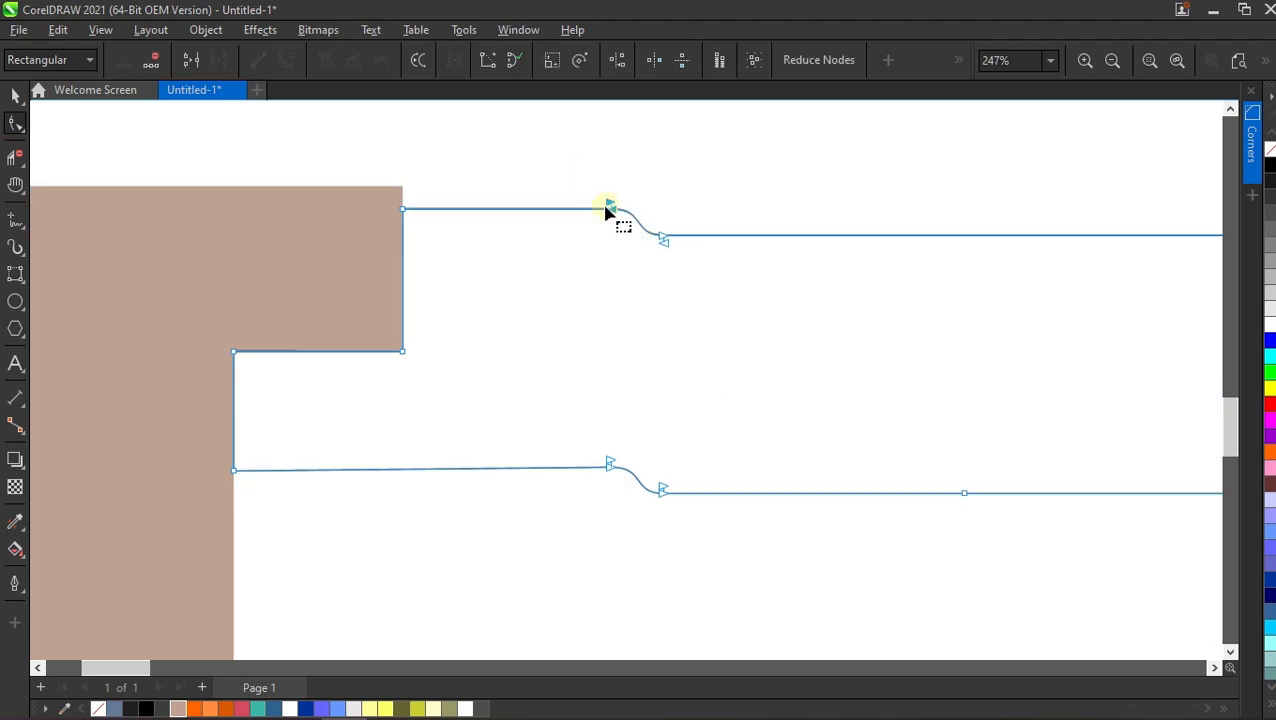
left_click(191, 61)
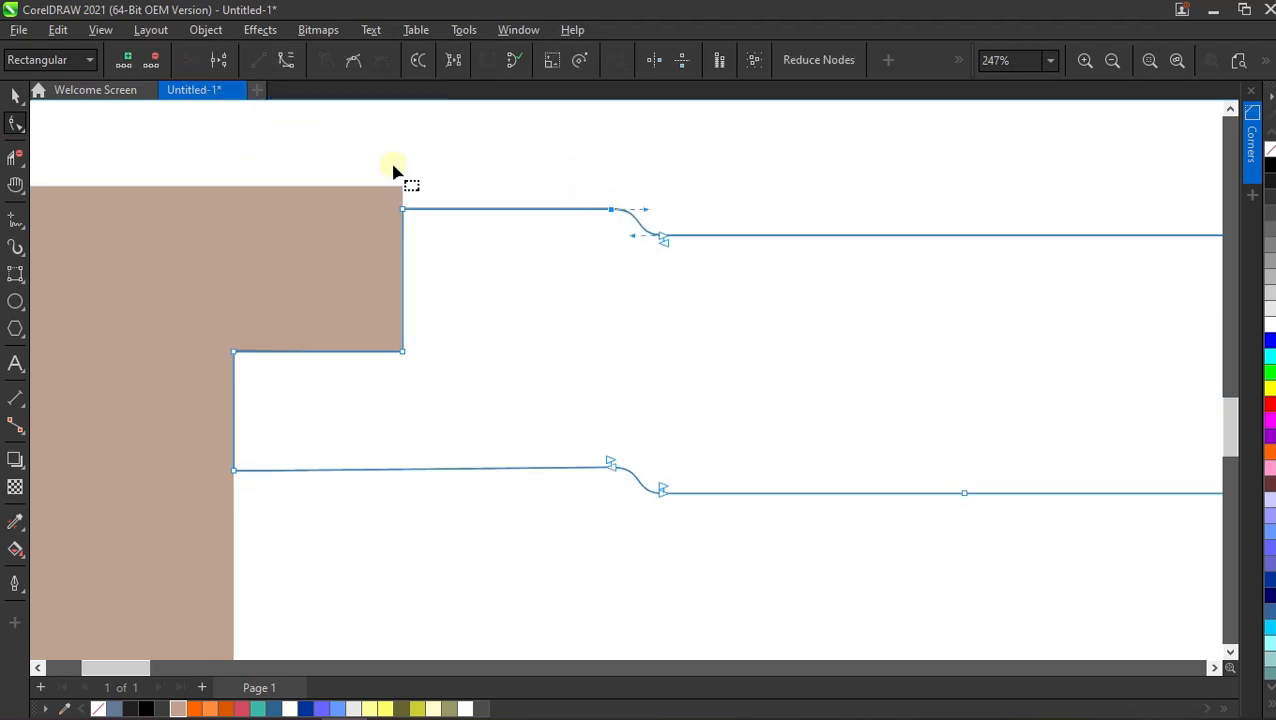
left_click_drag(695, 205, 630, 258)
left_click(191, 61)
left_click_drag(522, 388, 628, 495)
left_click(191, 61)
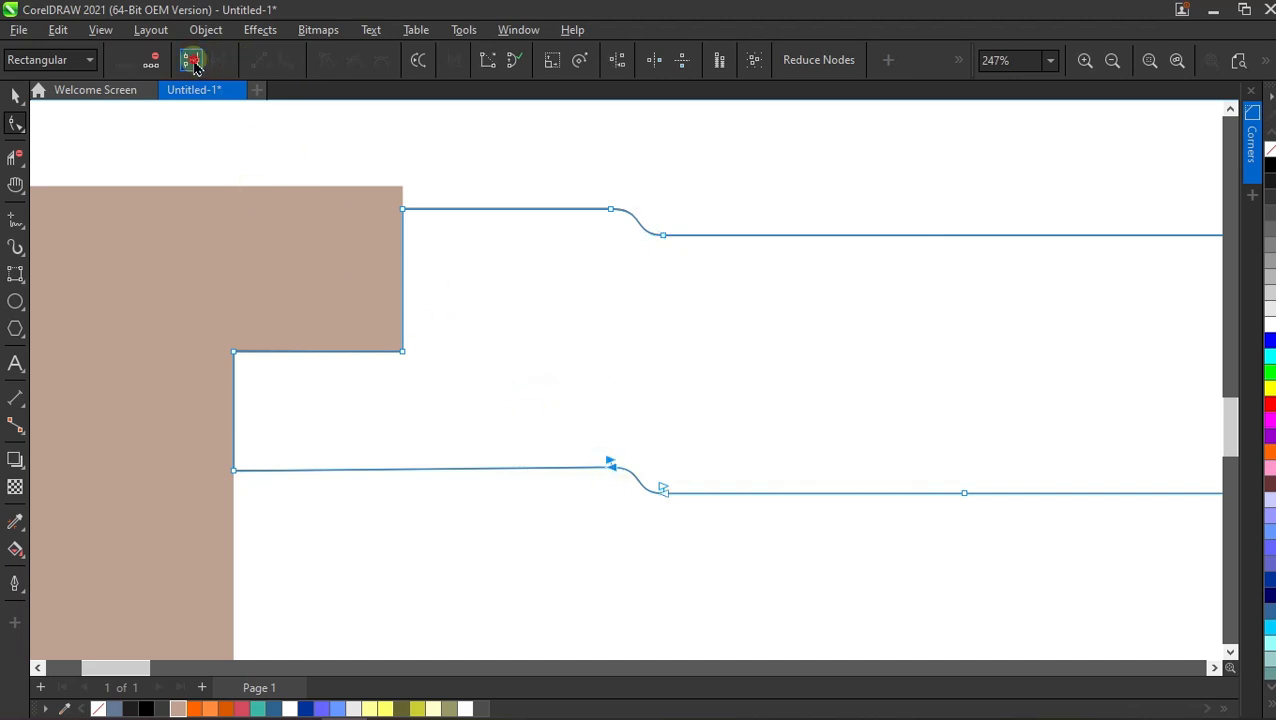
left_click_drag(709, 447, 660, 522)
left_click(191, 61)
scroll(592, 368, "down", 2)
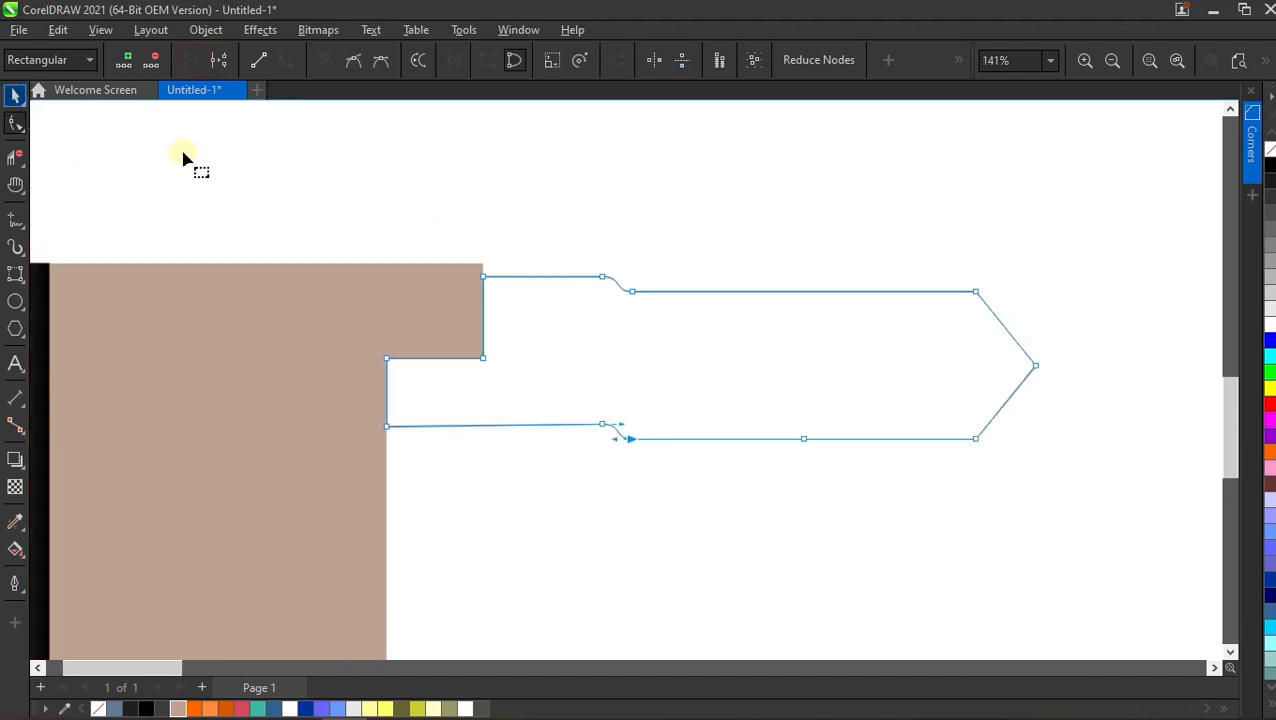
left_click(13, 96)
left_click(423, 183)
Fill the closed ribbon shape with orange, matching the top ribbon of the reference.
scroll(680, 250, "down", 2)
scroll(690, 330, "up", 1)
scroll(542, 298, "down", 1)
scroll(699, 300, "up", 1)
scroll(353, 282, "down", 3)
scroll(682, 288, "up", 2)
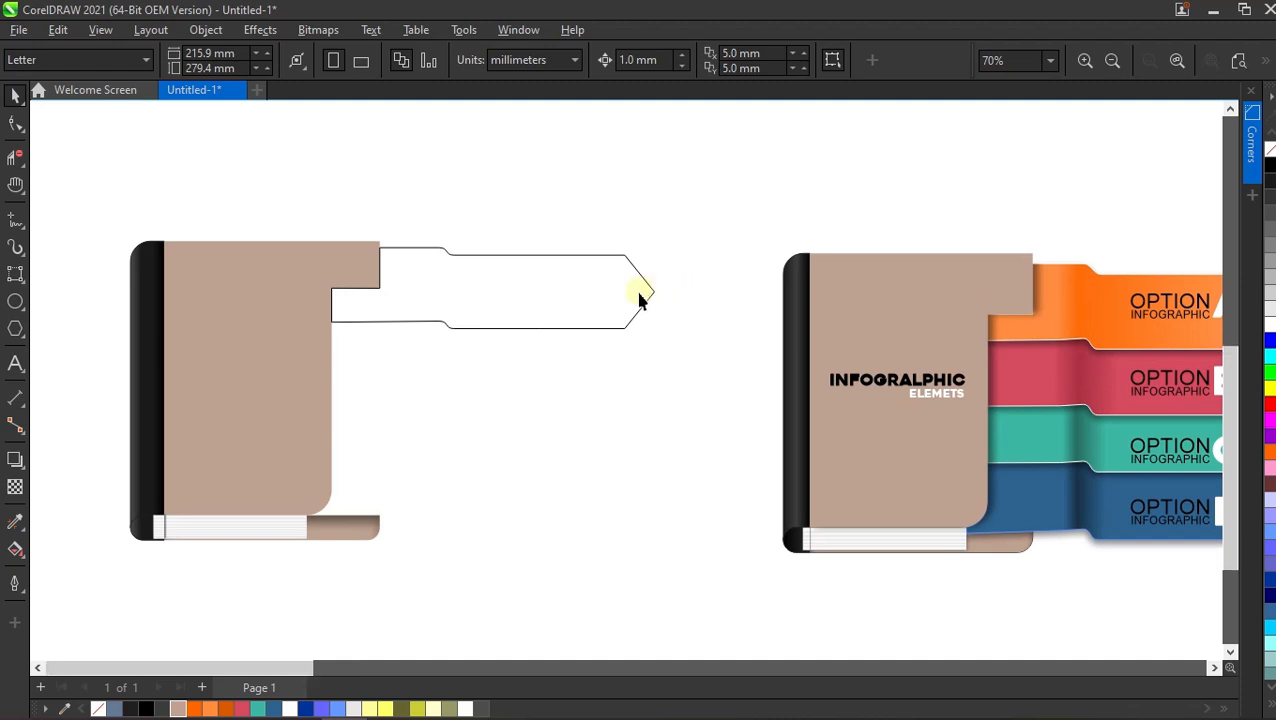
scroll(649, 299, "down", 2)
scroll(543, 297, "up", 2)
left_click(541, 285)
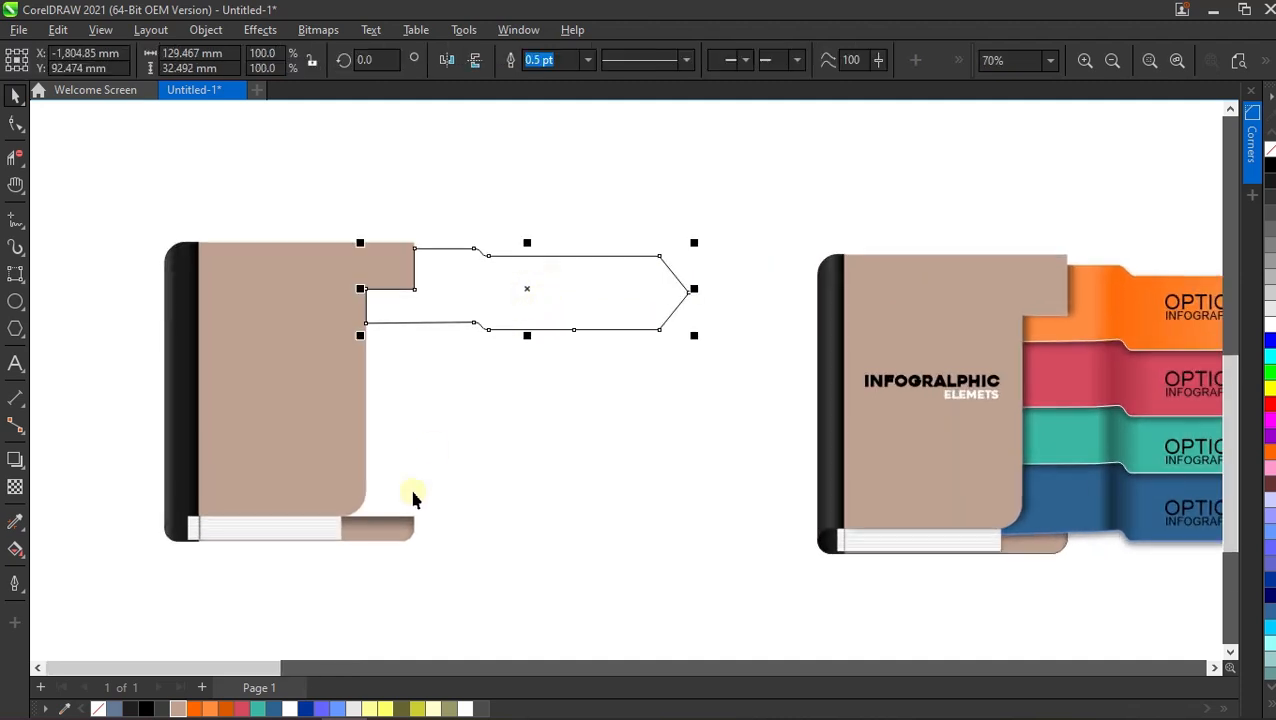
left_click(193, 708)
left_click(564, 456)
left_click(548, 318)
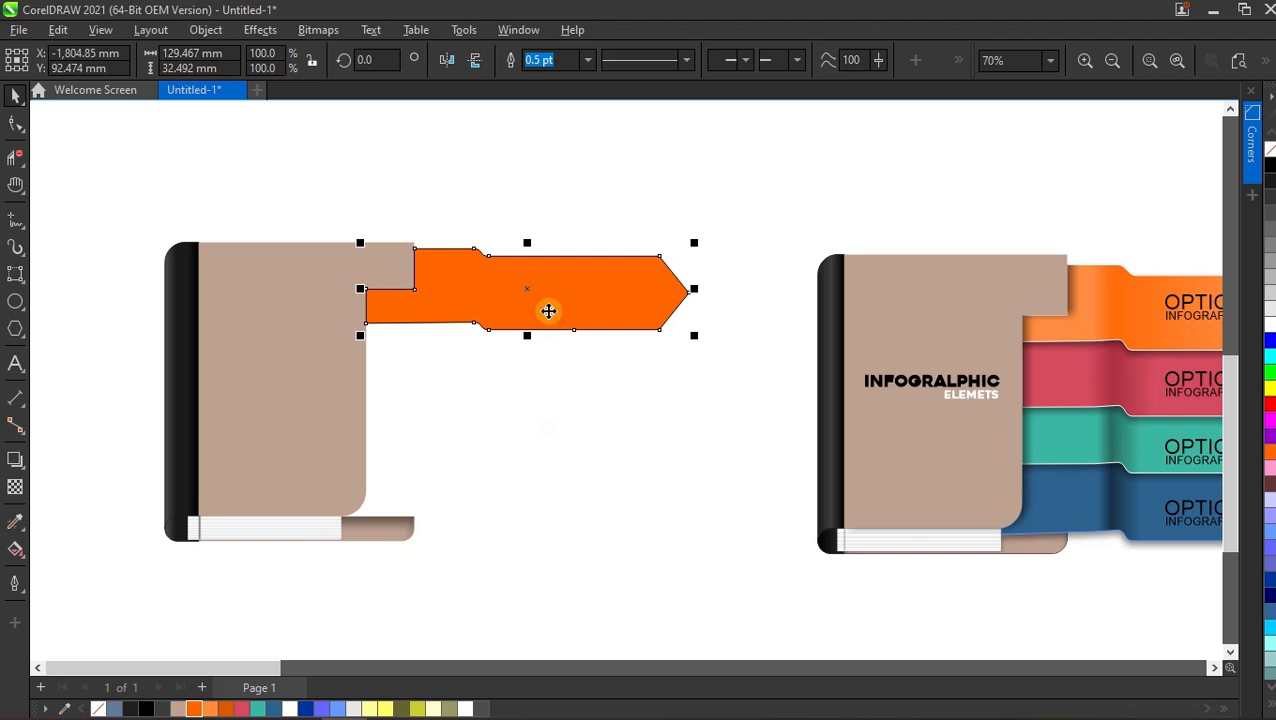
left_click(505, 200)
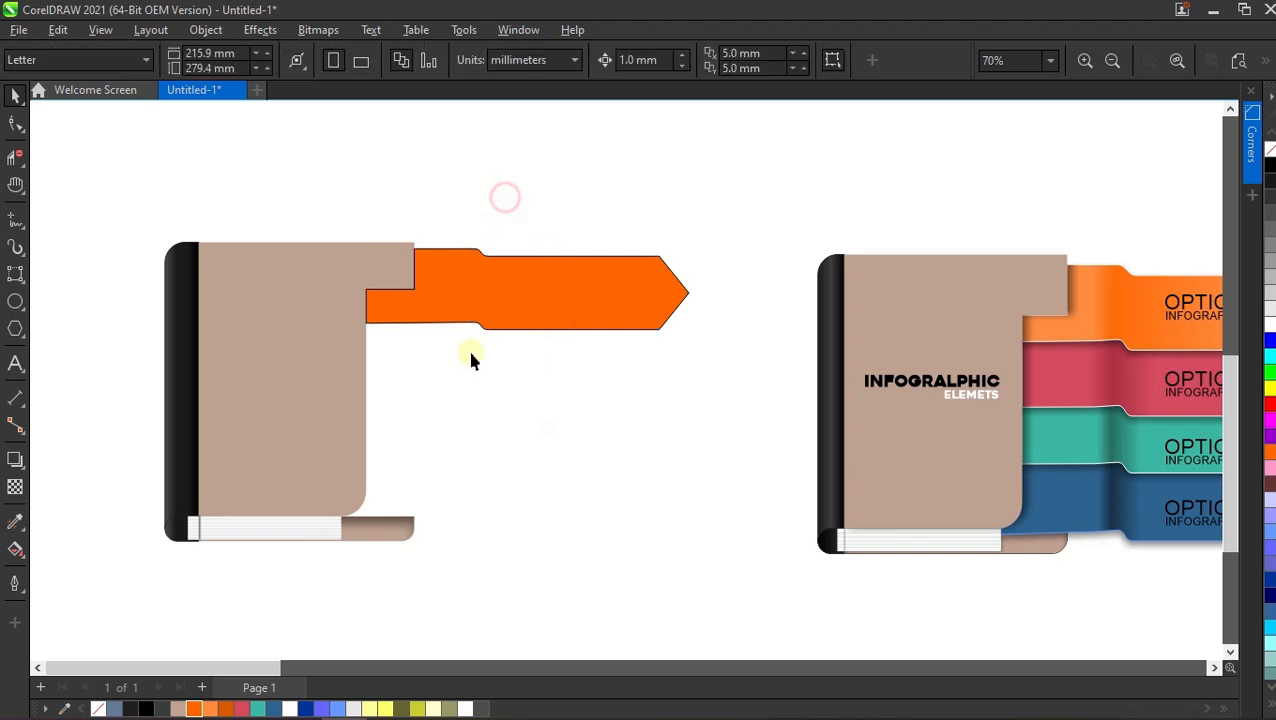
Duplicate the orange ribbon about 24 mm straight below the original.
left_click(474, 298)
left_click_drag(471, 292, 476, 362)
scroll(427, 322, "up", 2)
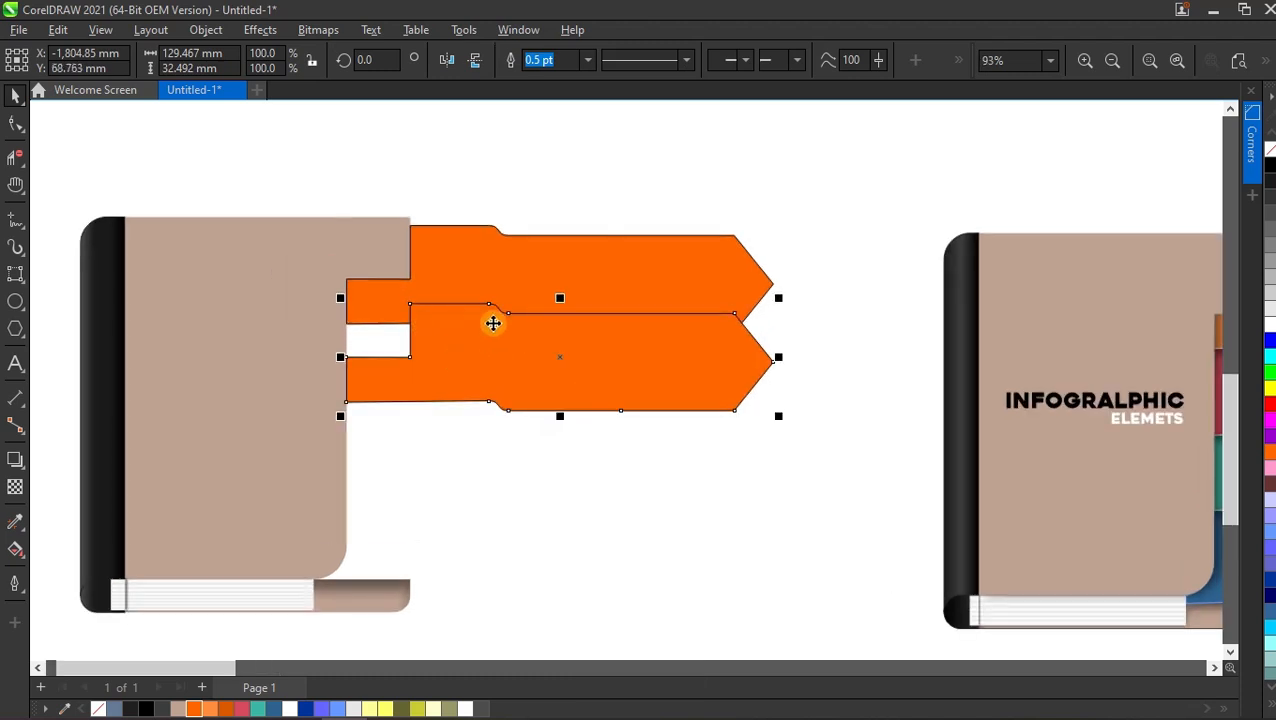
Remove the notch from the copied ribbon's book-side end by editing its nodes into one straight vertical edge.
left_click(15, 125)
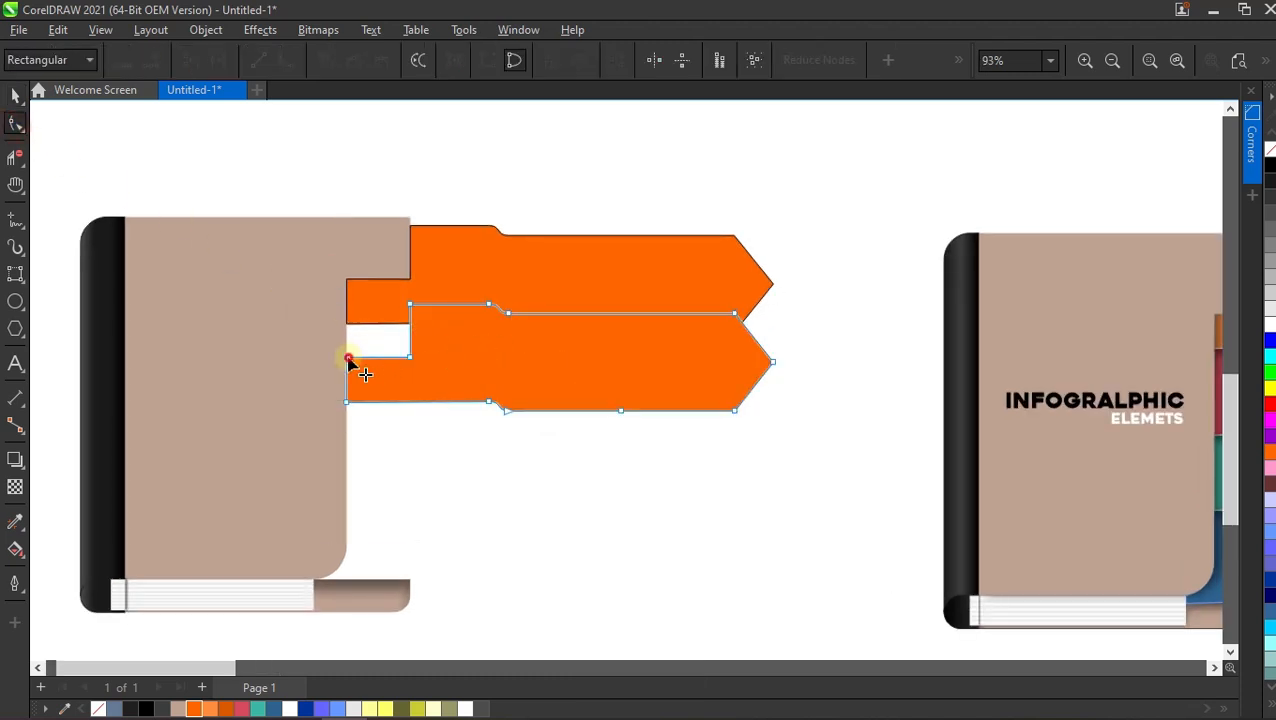
left_click_drag(348, 359, 363, 397)
double_click(347, 403)
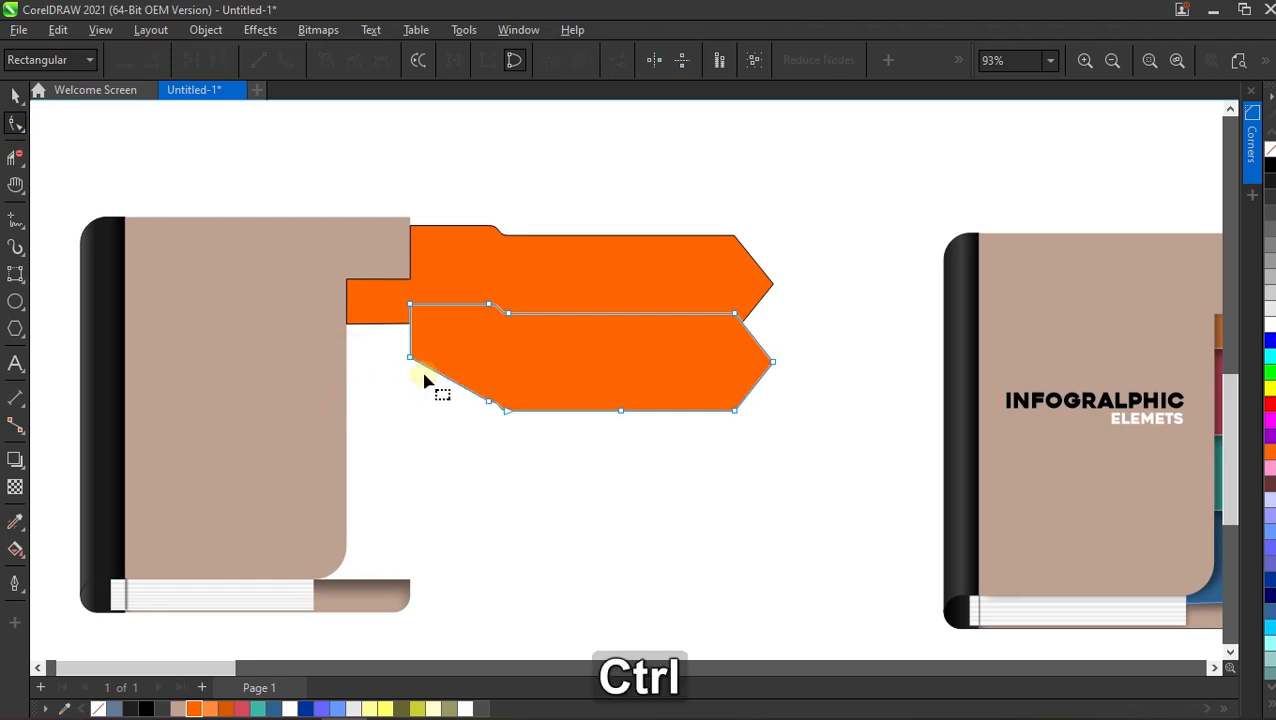
key("ctrl+z")
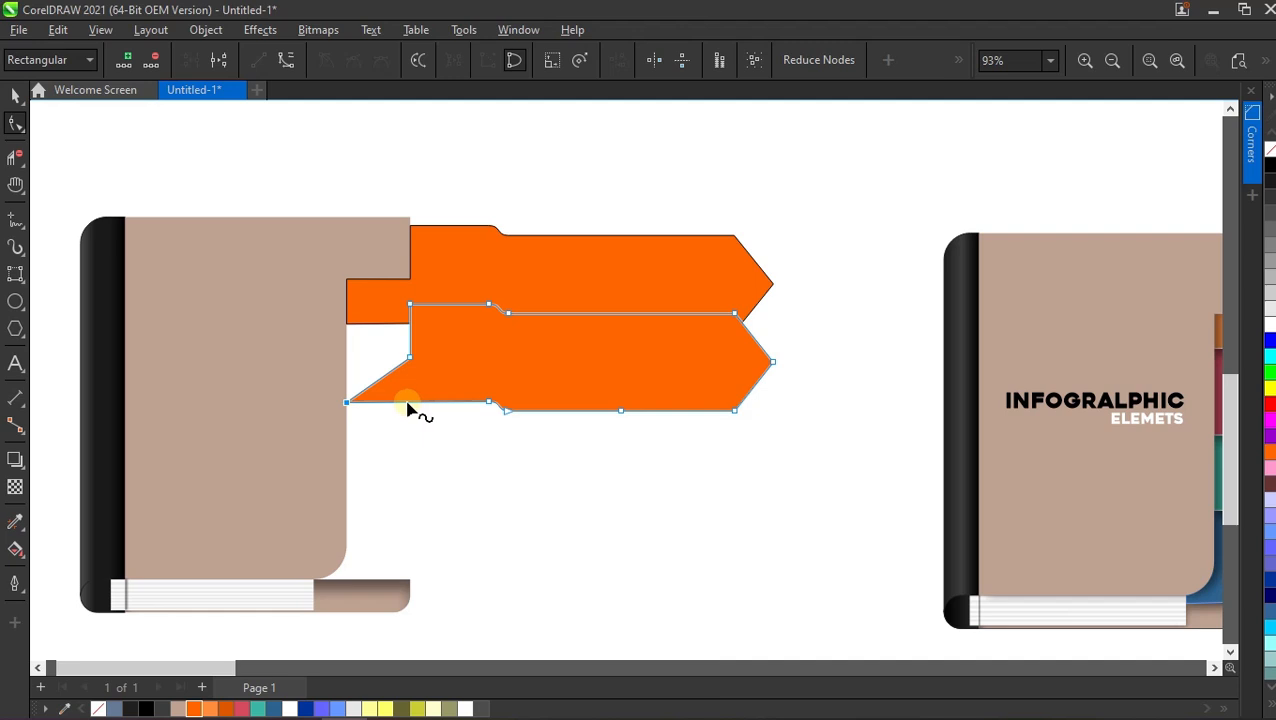
double_click(347, 402)
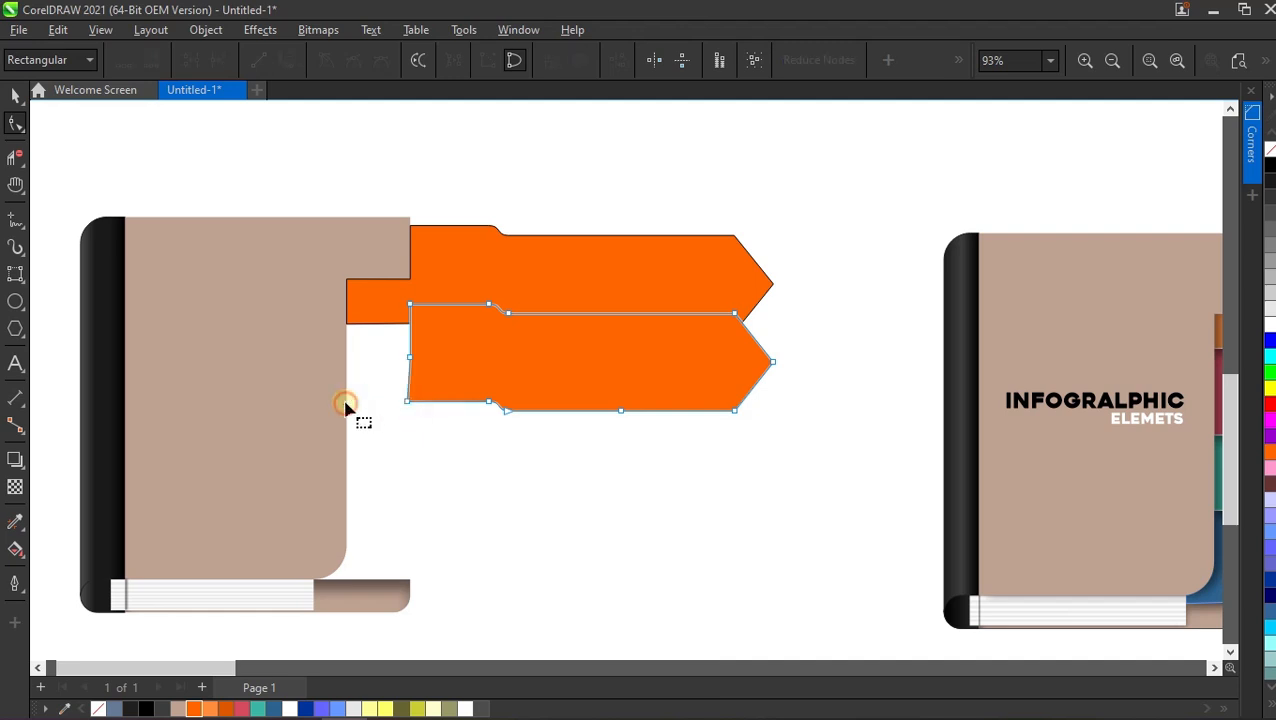
scroll(409, 363, "up", 5)
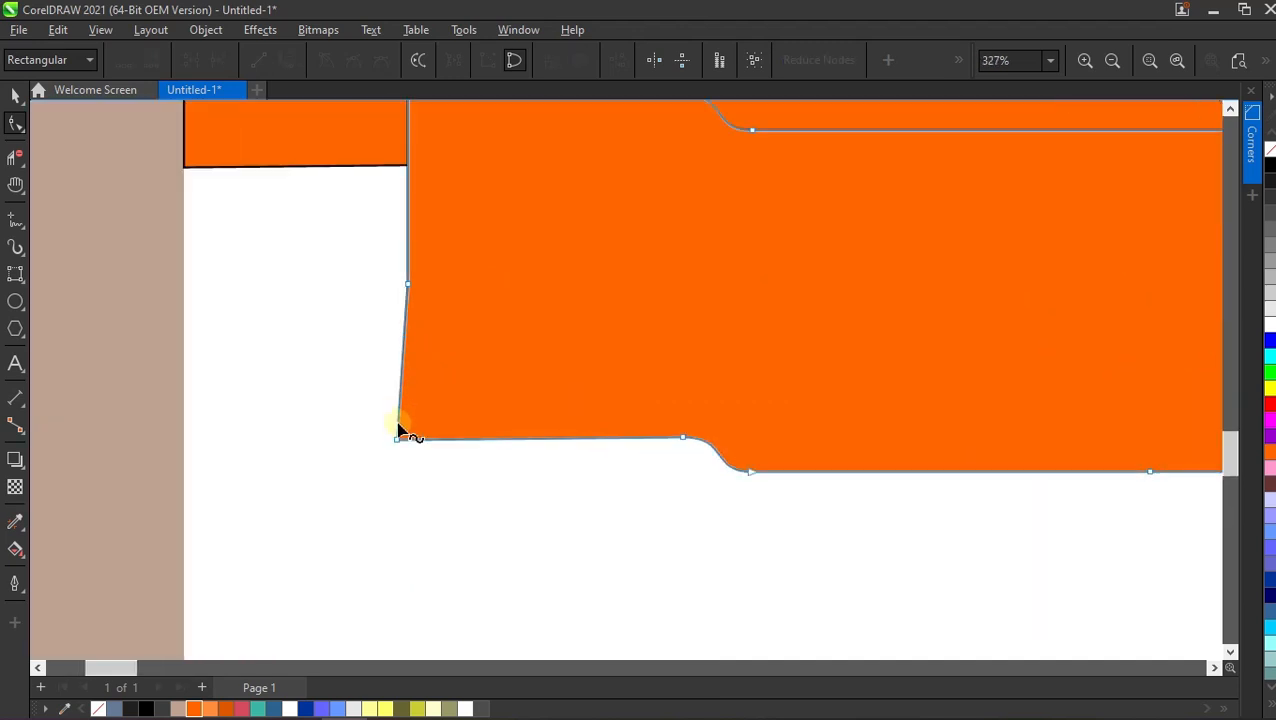
mouse_move(396, 442)
left_mouse_down()
mouse_move(444, 444)
mouse_move(409, 442)
left_mouse_up()
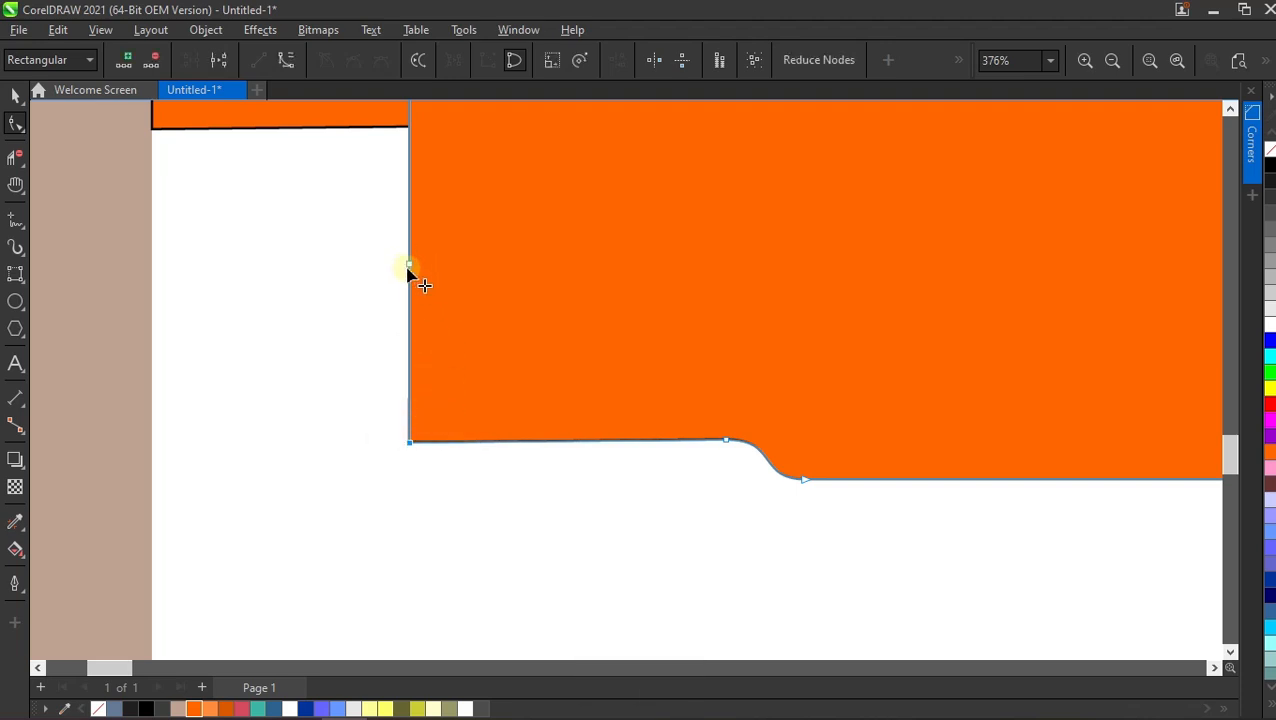
scroll(460, 380, "down", 3)
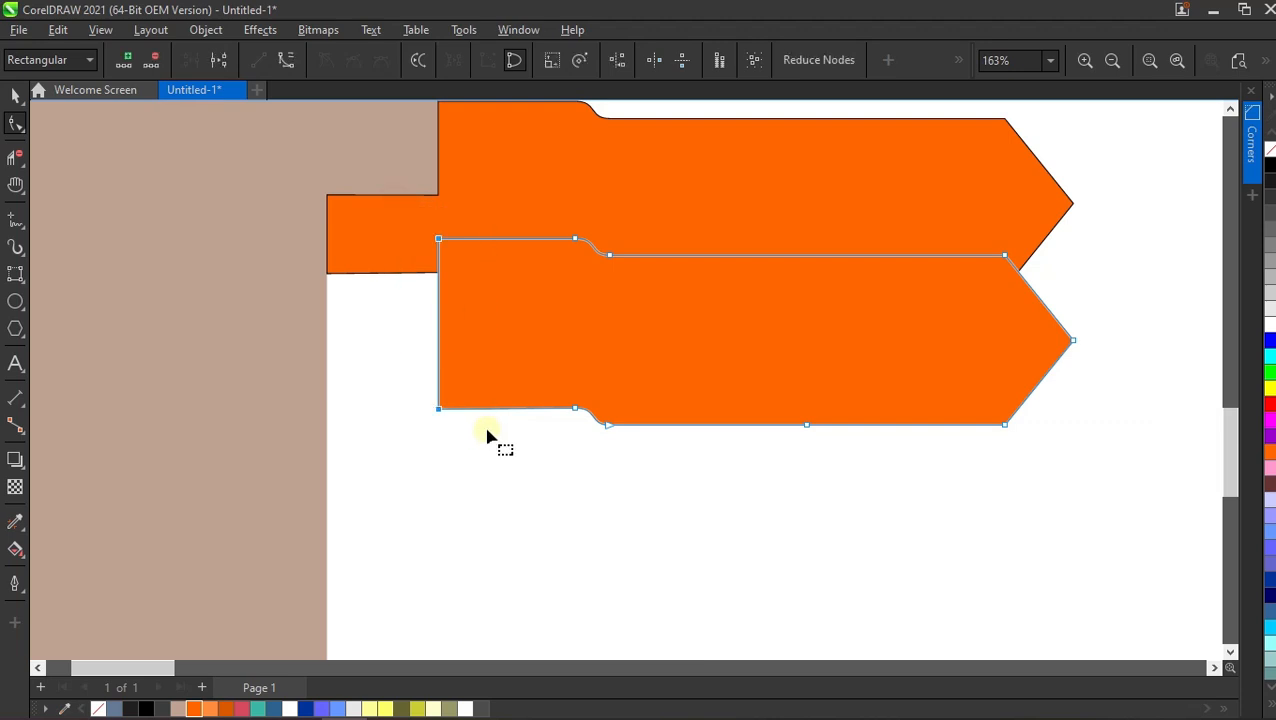
Extend the copied ribbon's straight end to the edge of the book cover and fill the ribbon with crimson.
left_click_drag(442, 412, 327, 409)
scroll(521, 370, "down", 3)
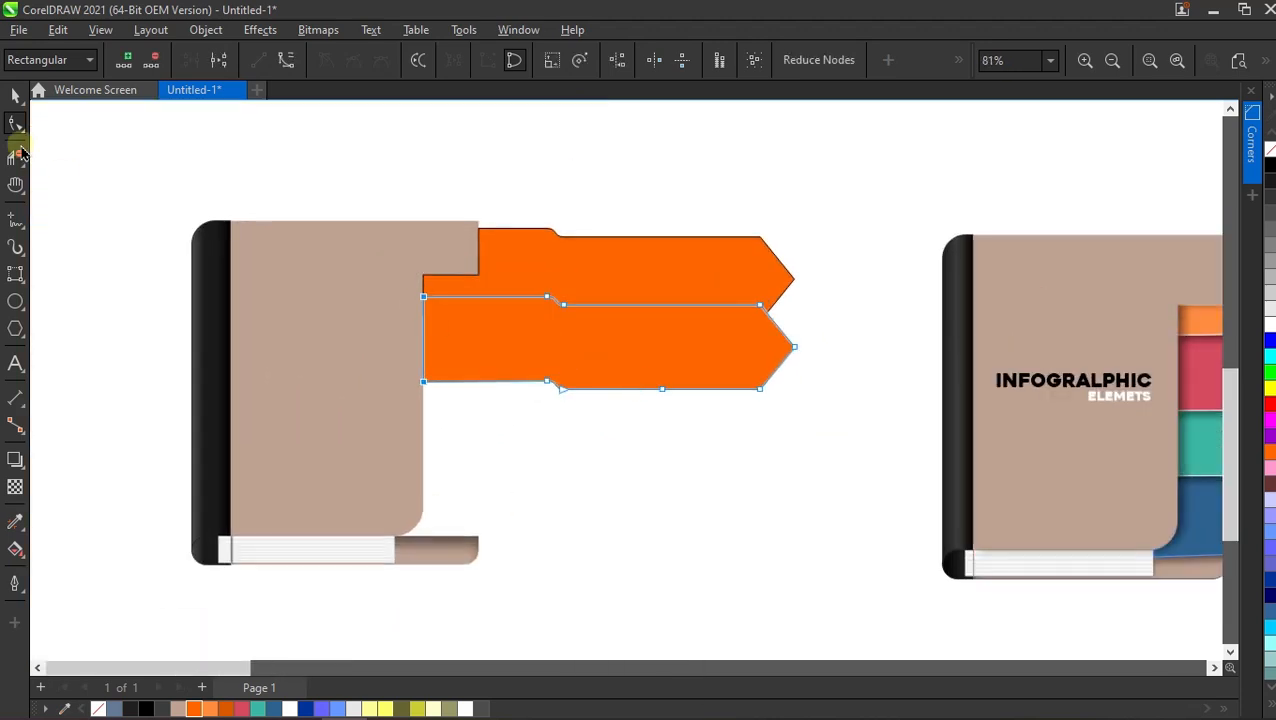
left_click(13, 100)
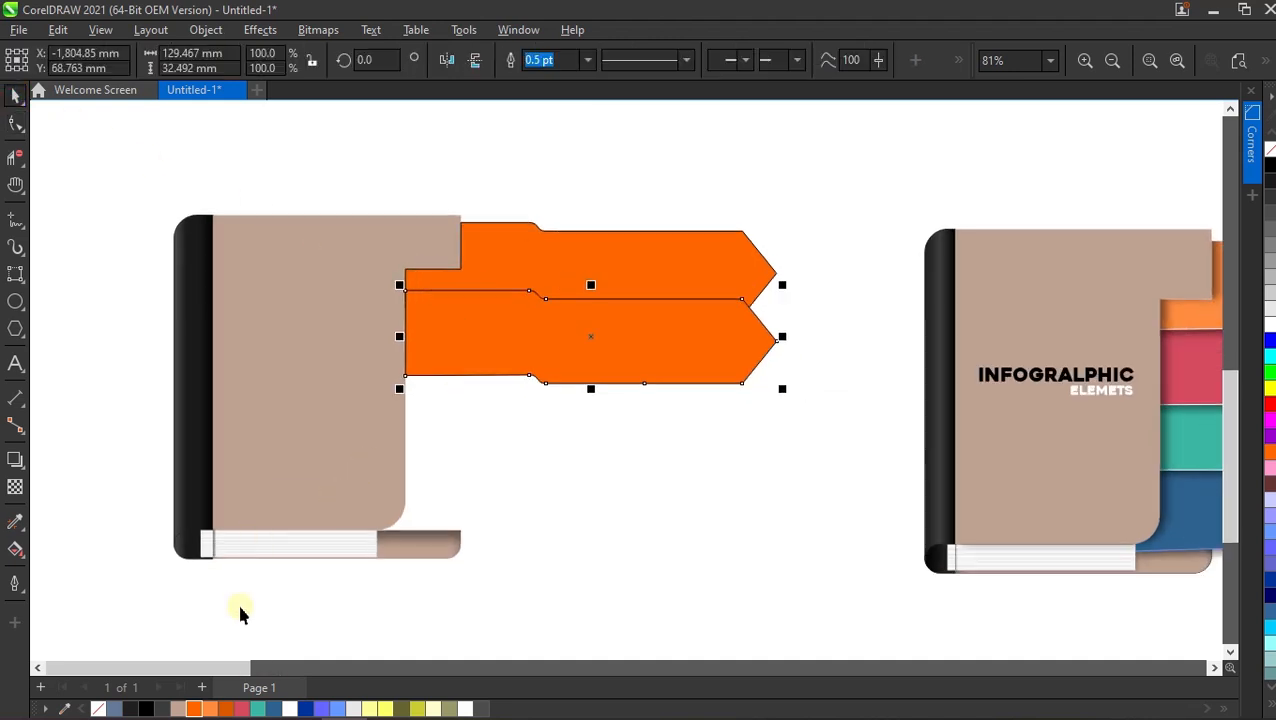
left_click(242, 708)
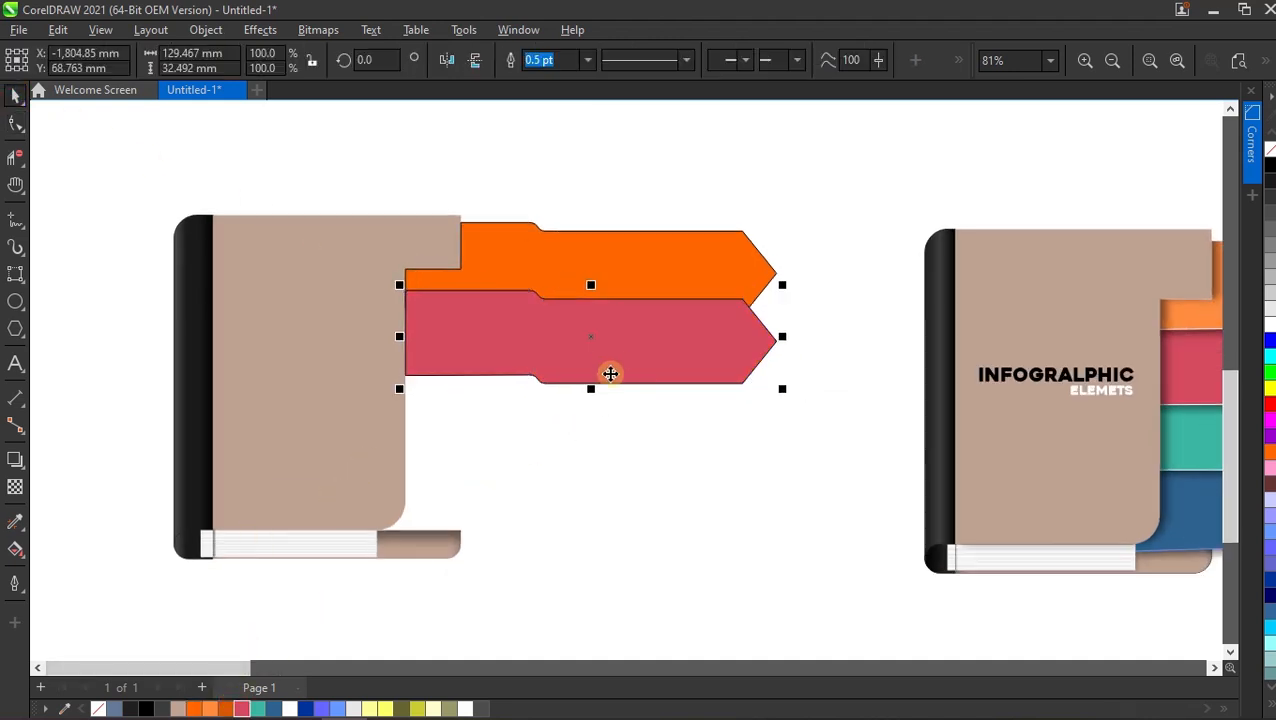
Stack two more ribbon copies below the crimson one, filling the third with teal and the fourth with blue.
left_click_drag(612, 360, 607, 424)
left_click(257, 708)
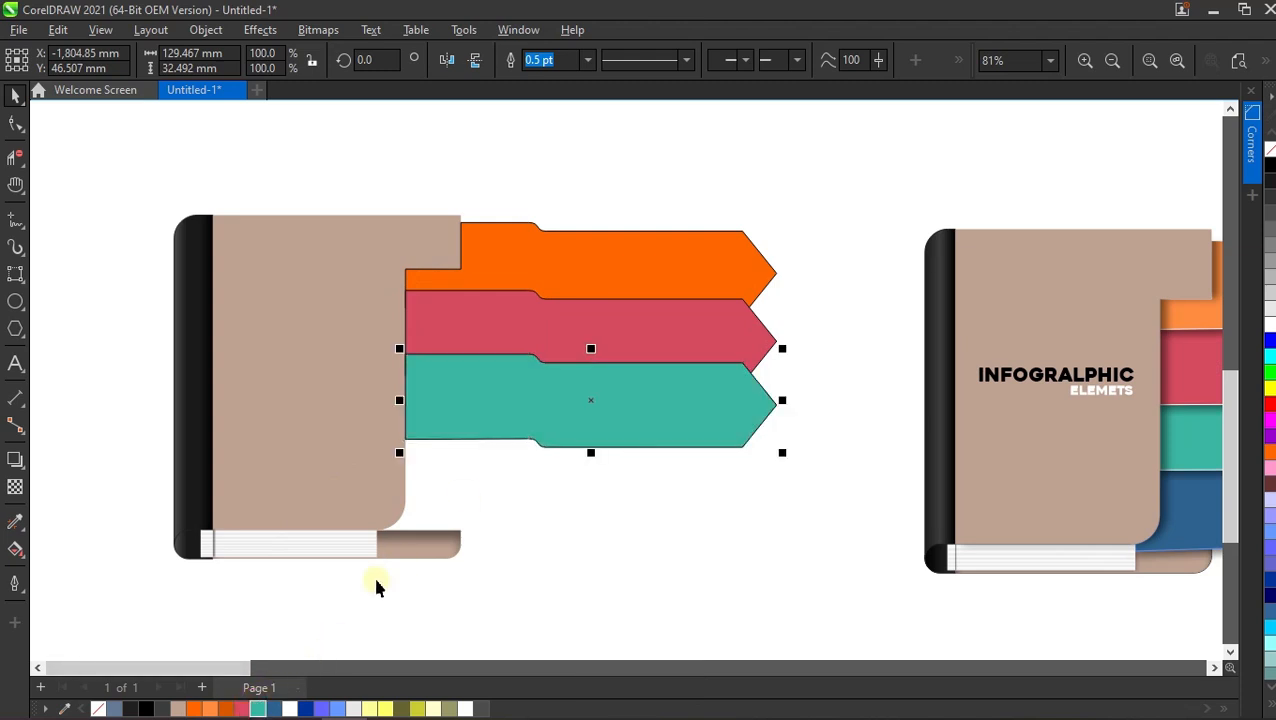
left_click_drag(552, 406, 550, 470)
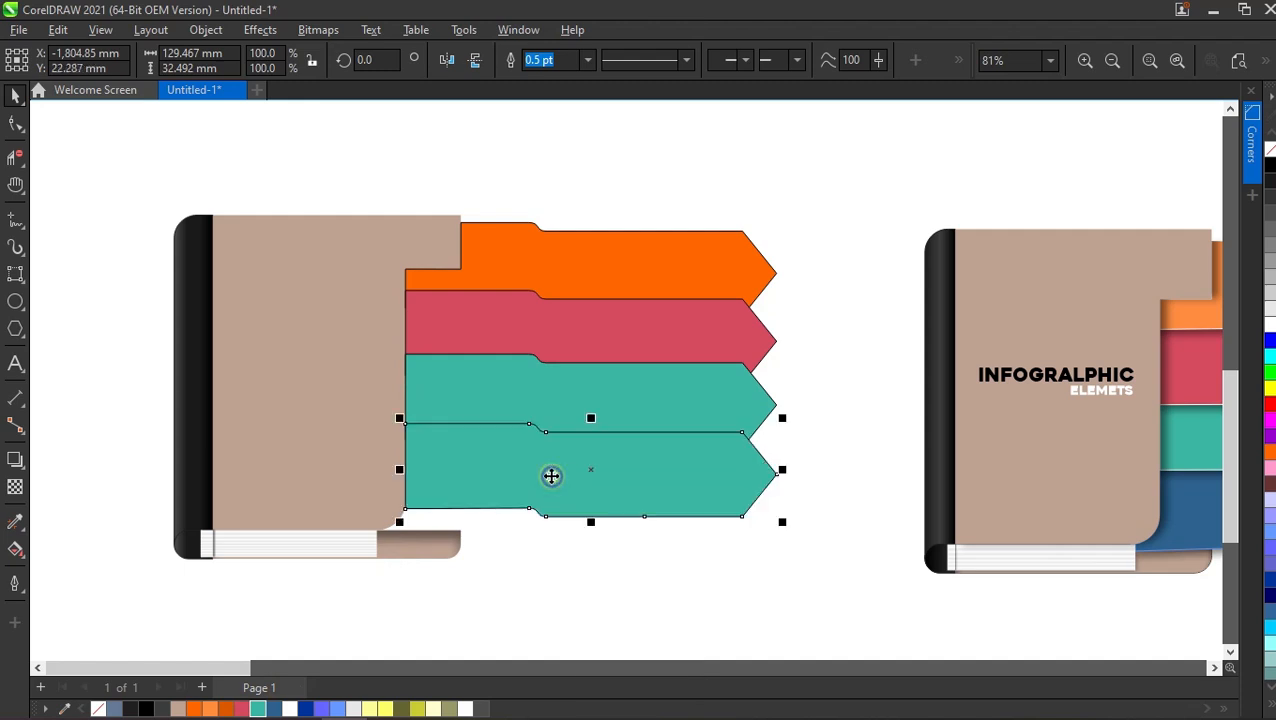
left_click(274, 709)
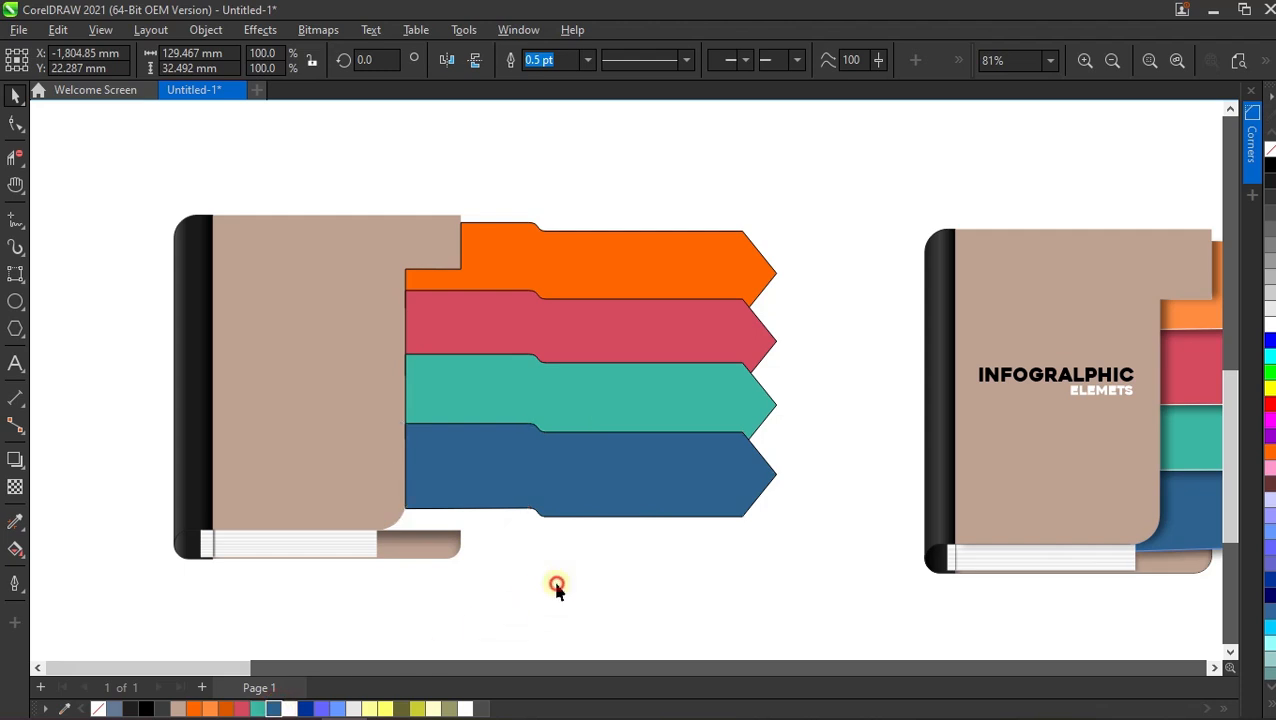
left_click(555, 587)
Reverse the stacking order of the four ribbons so the orange one lies in front and the blue one at the back.
scroll(548, 490, "down", 2)
scroll(548, 490, "up", 1)
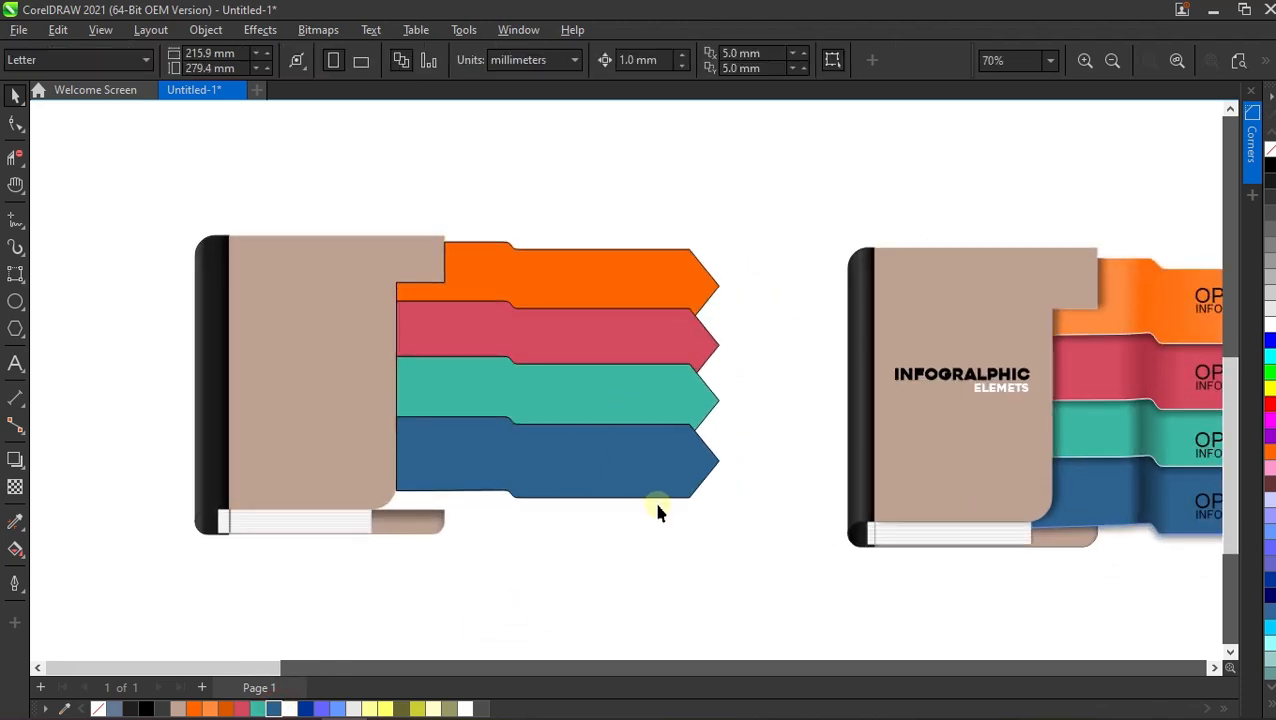
left_click_drag(784, 194, 361, 518)
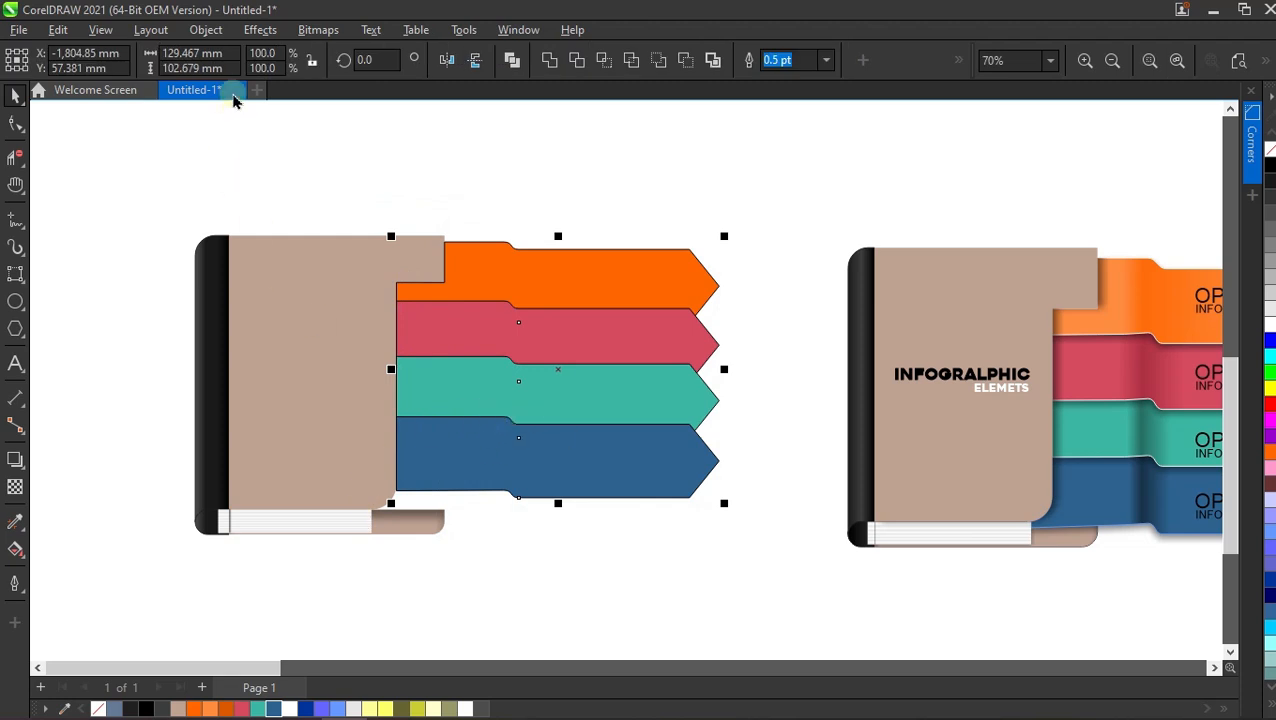
left_click(205, 30)
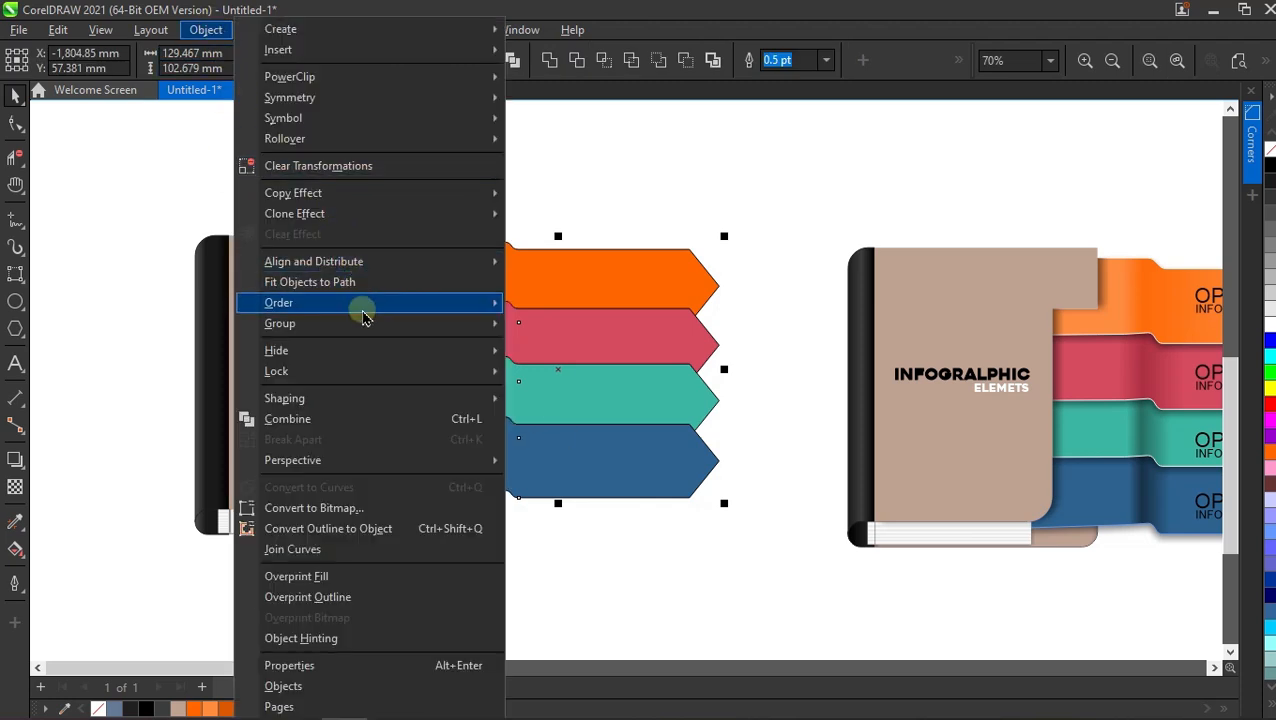
mouse_move(360, 305)
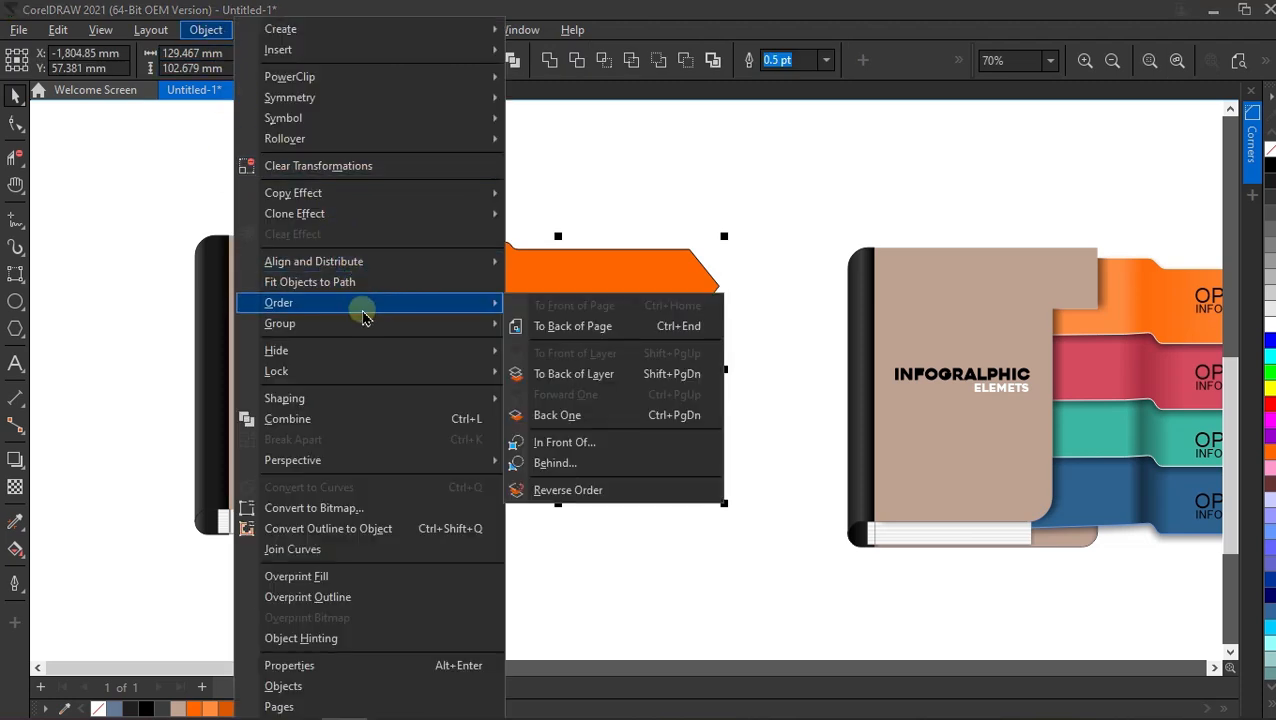
left_click(555, 490)
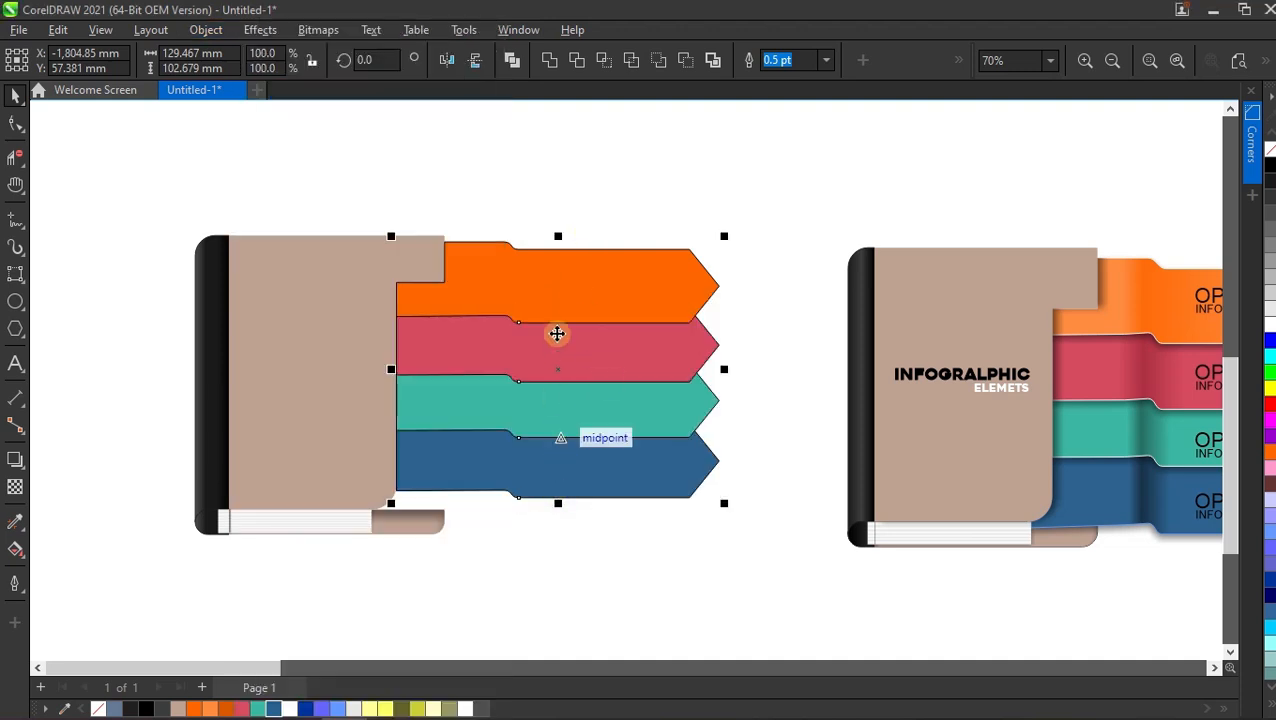
left_click(610, 237)
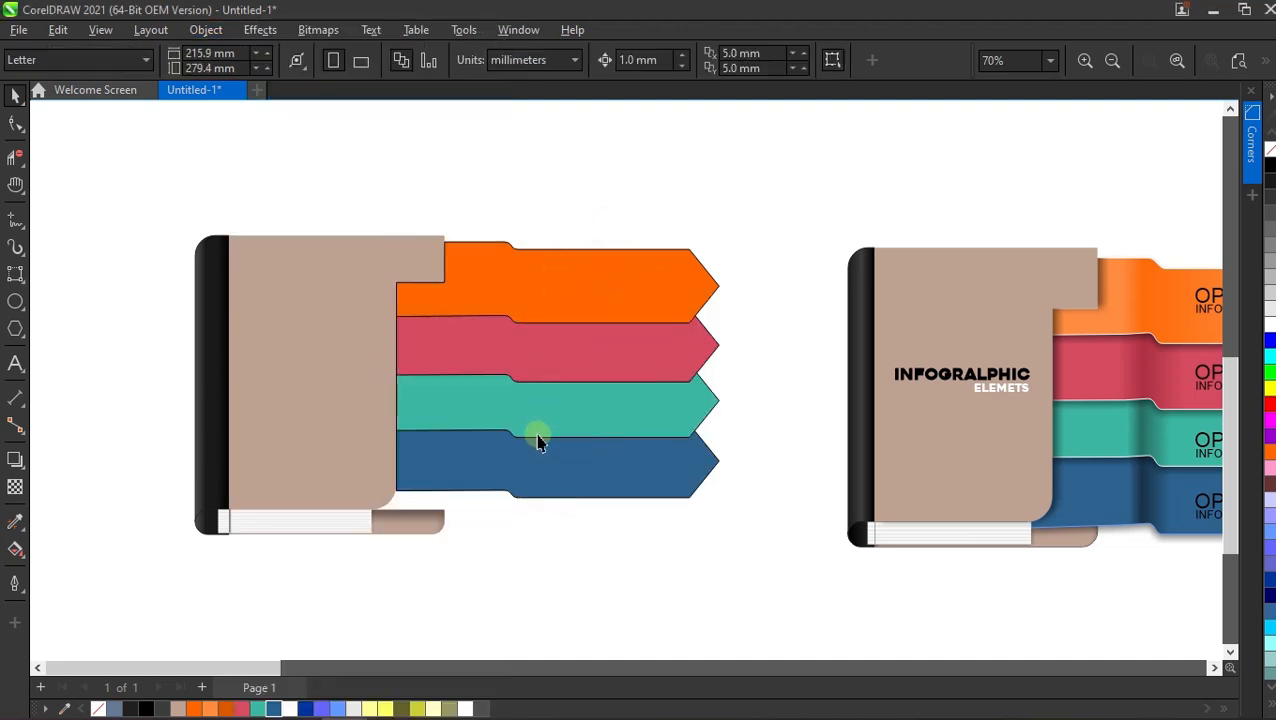
left_click(540, 490)
scroll(527, 512, "up", 1)
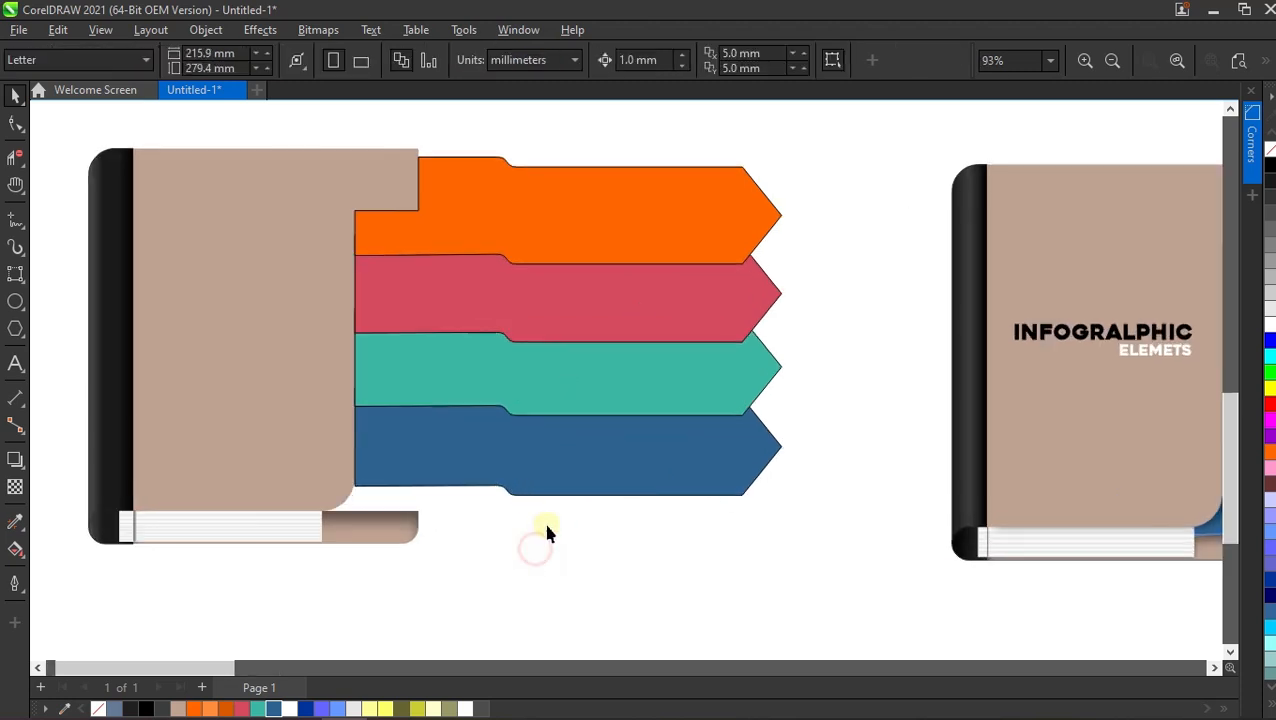
key("ctrl+z")
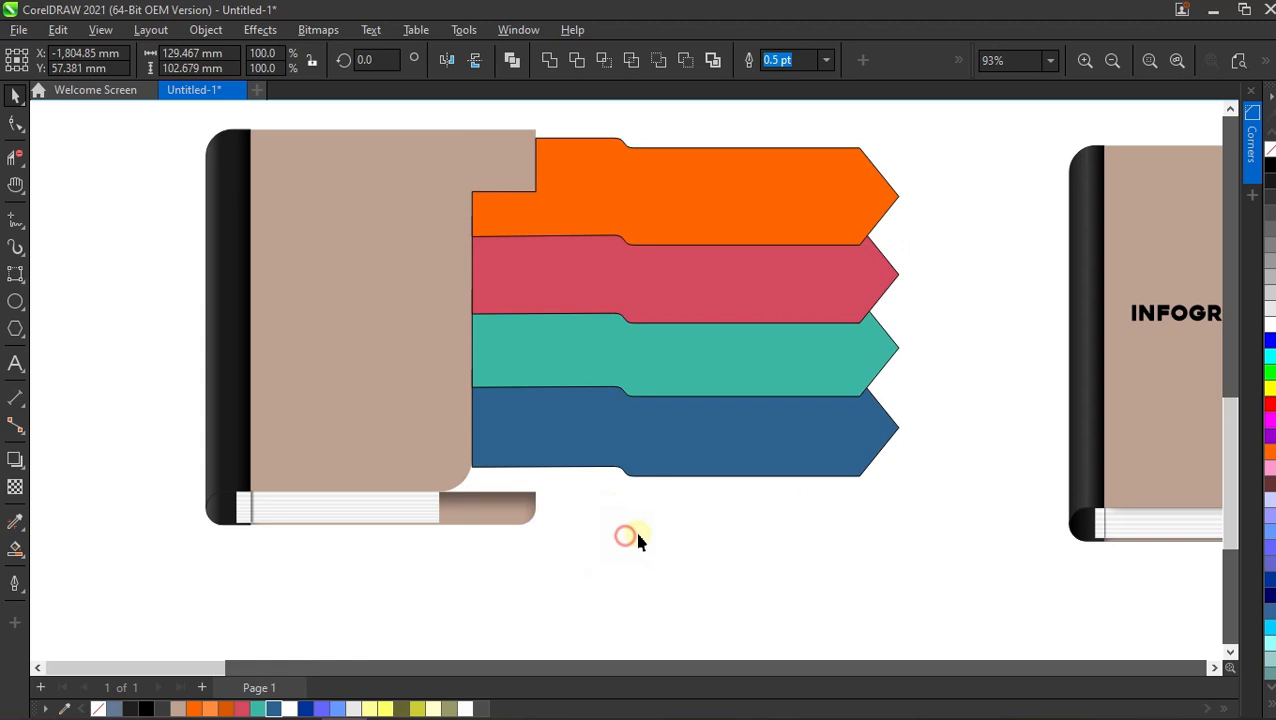
Select all four ribbons and stretch them downward together to a total height of about 111.8 mm.
left_click(625, 536)
scroll(652, 528, "up", 2)
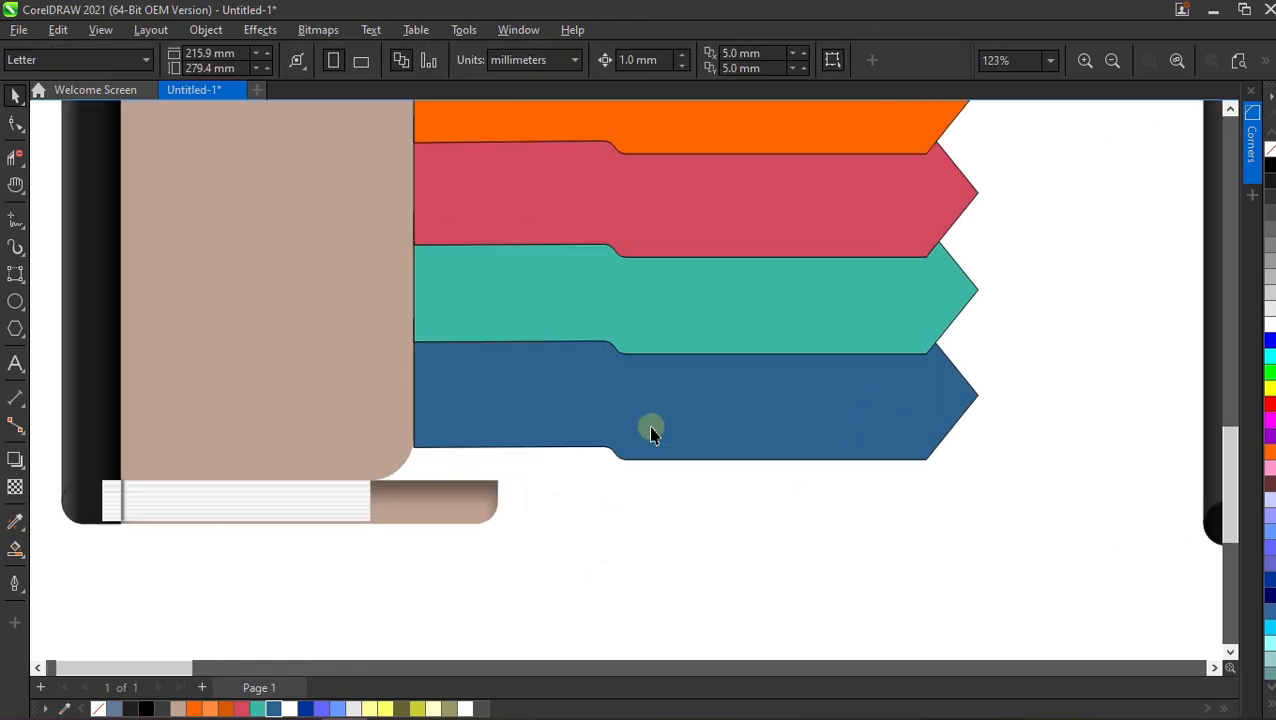
scroll(655, 432, "down", 3)
left_click_drag(935, 124, 470, 486)
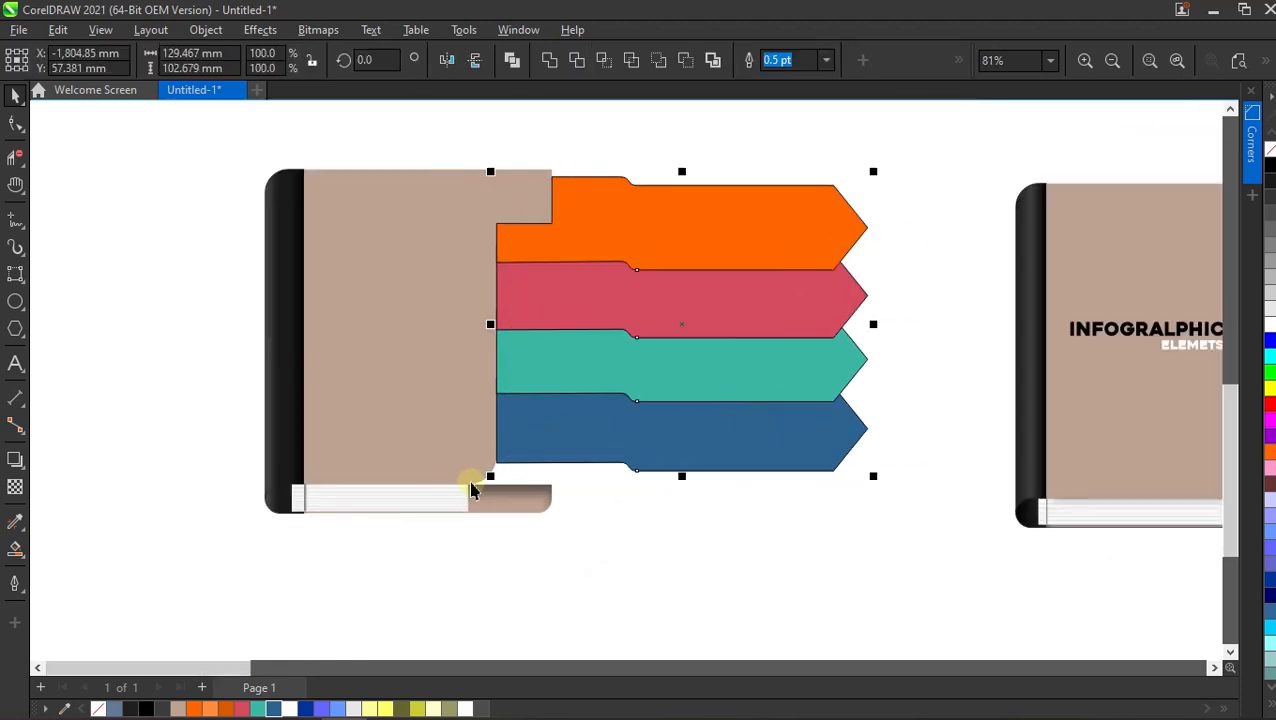
scroll(521, 474, "up", 3)
left_click_drag(773, 497, 688, 519)
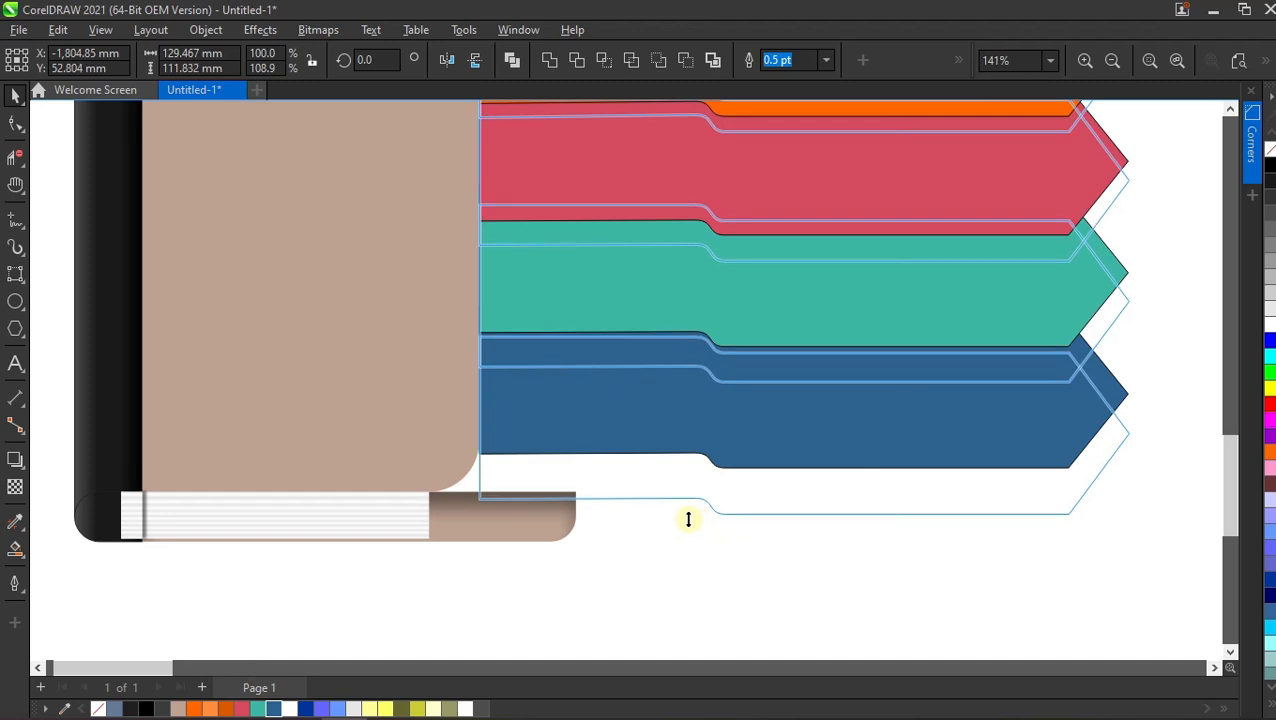
left_click_drag(688, 519, 689, 521)
scroll(639, 473, "up", 1)
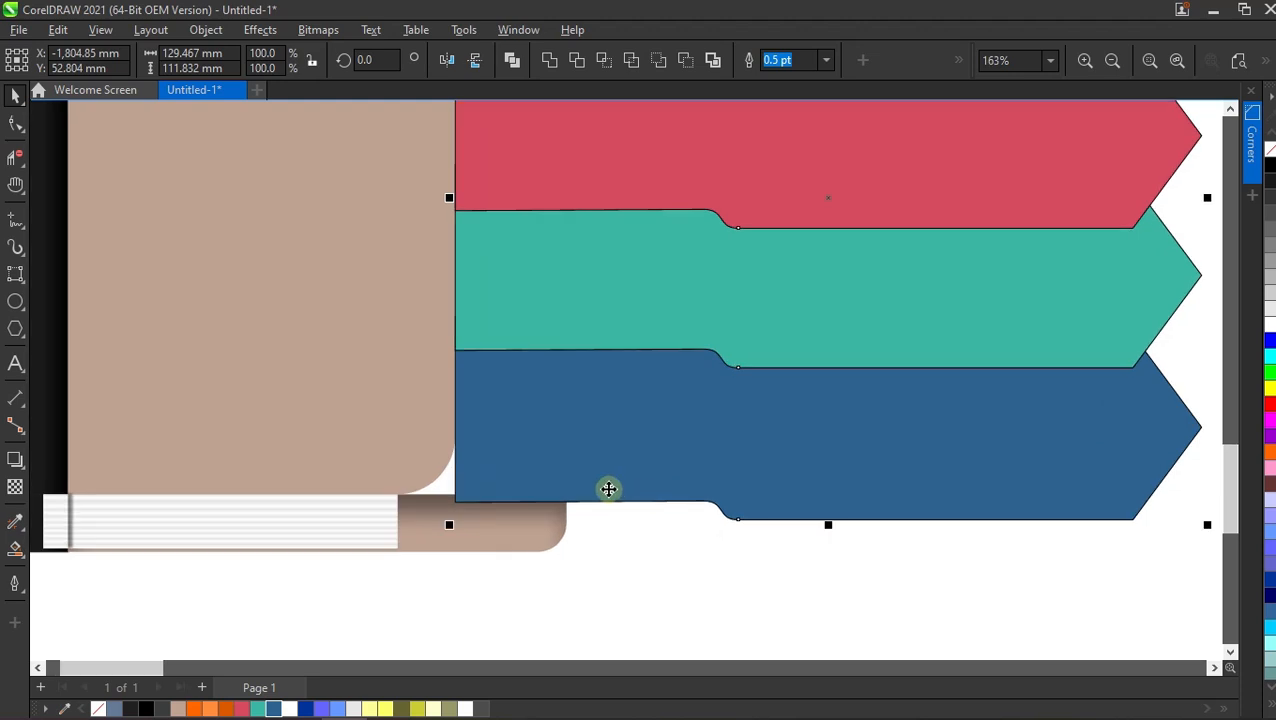
Fine-tune the four ribbons' combined height so the blue ribbon's book-side lower edge lines up with the cover's lower edge.
scroll(549, 531, "up", 2)
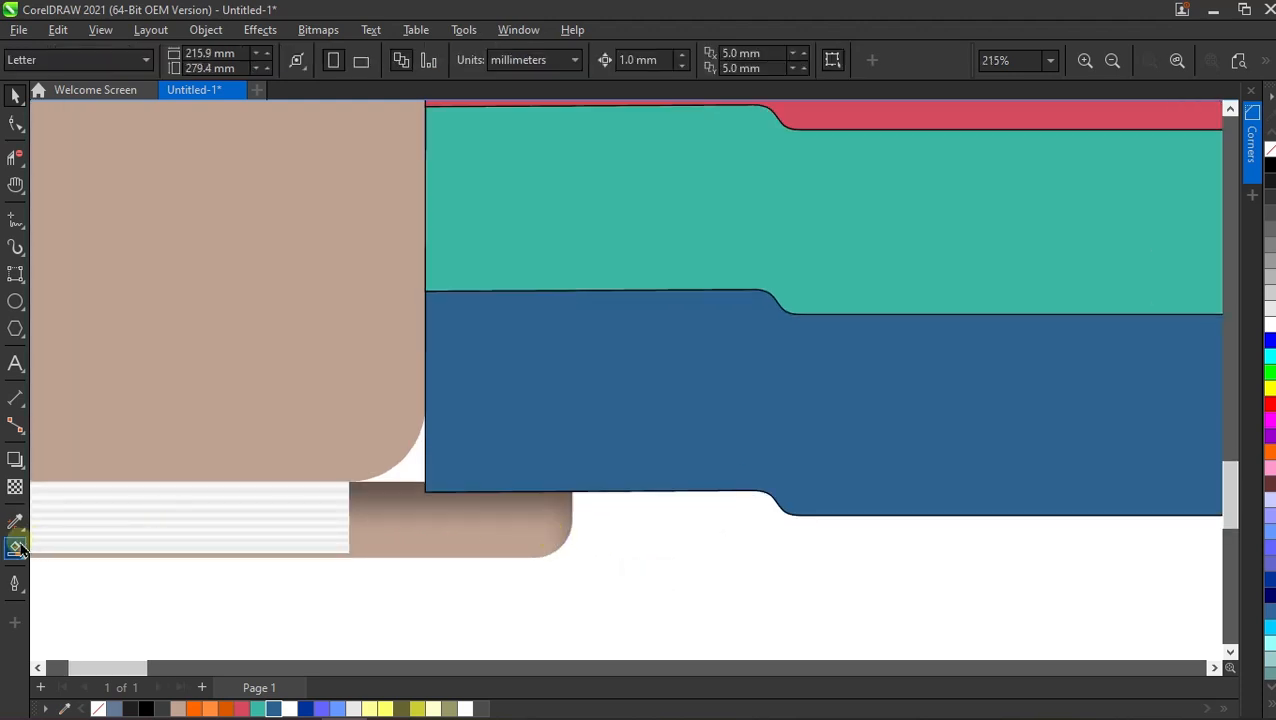
scroll(621, 605, "down", 6)
left_click_drag(617, 484, 495, 578)
scroll(640, 545, "up", 3)
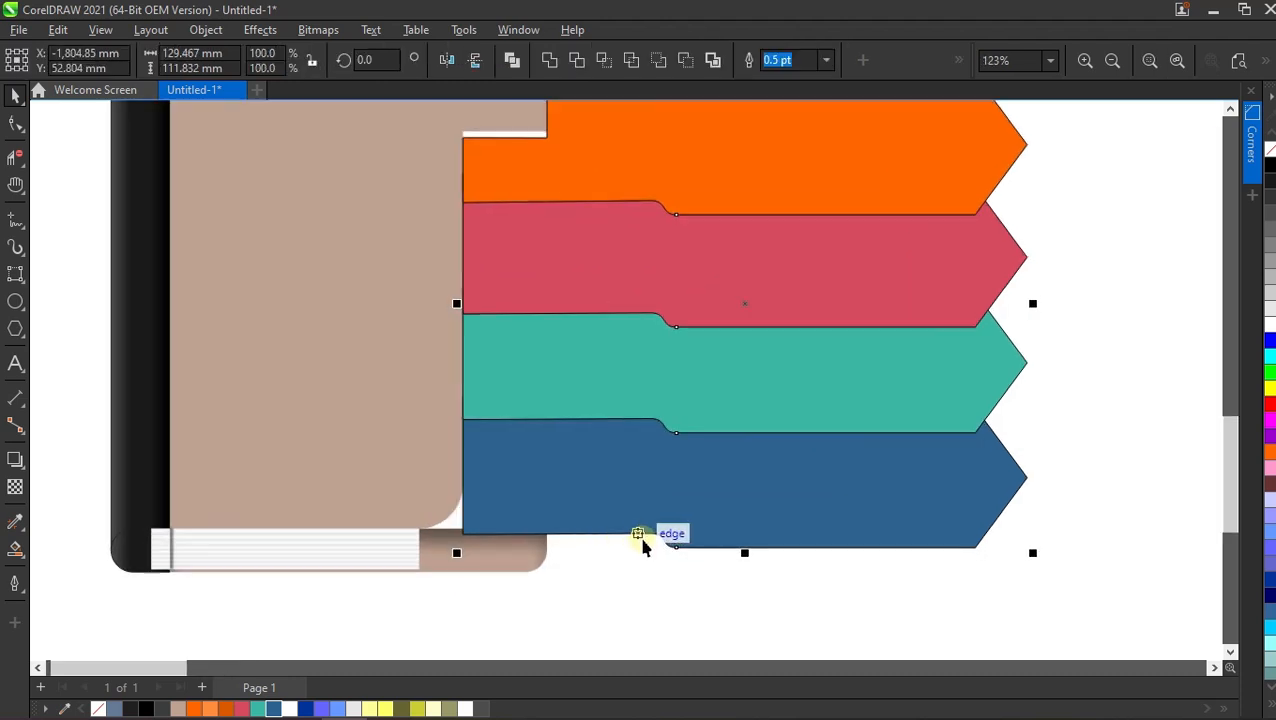
left_click_drag(742, 557, 420, 549)
left_click_drag(418, 545, 419, 551)
Smart-fill the gap beside the cover's rounded lower corner and merge the new piece into the blue ribbon, without an outline.
left_click(615, 592)
scroll(462, 522, "up", 1)
key("space")
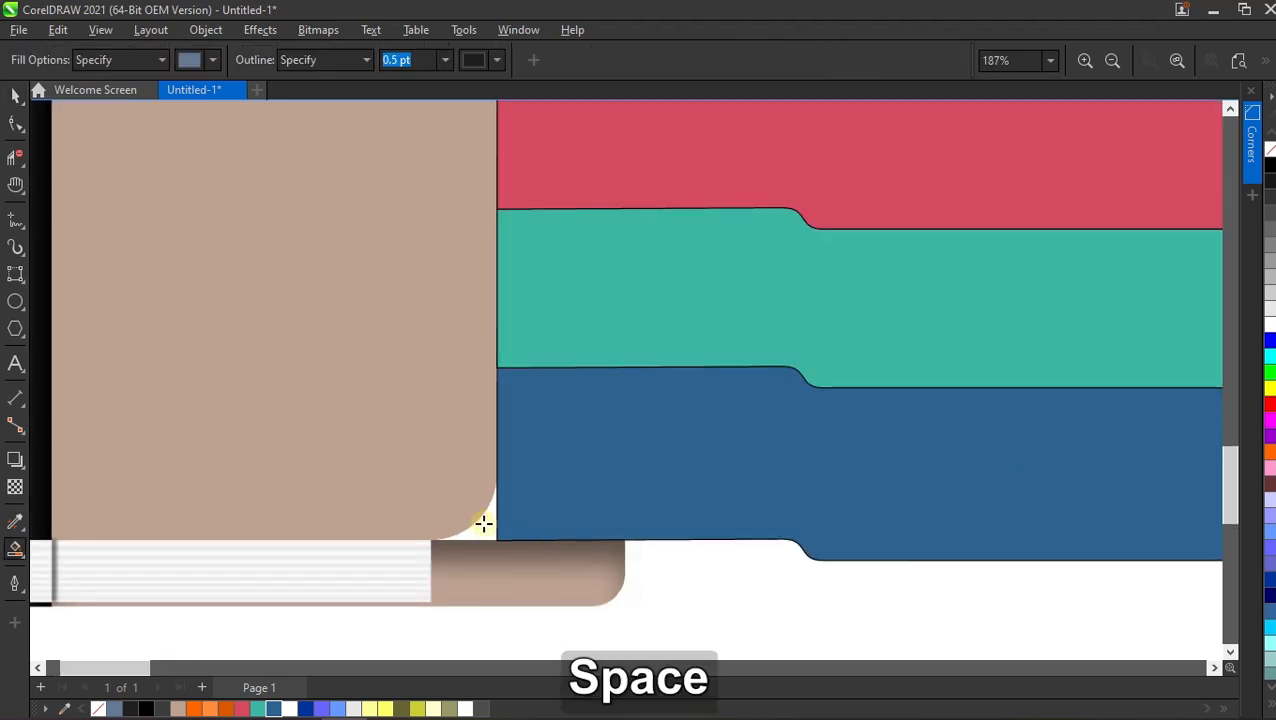
left_click(483, 523)
scroll(600, 555, "down", 1)
key("space")
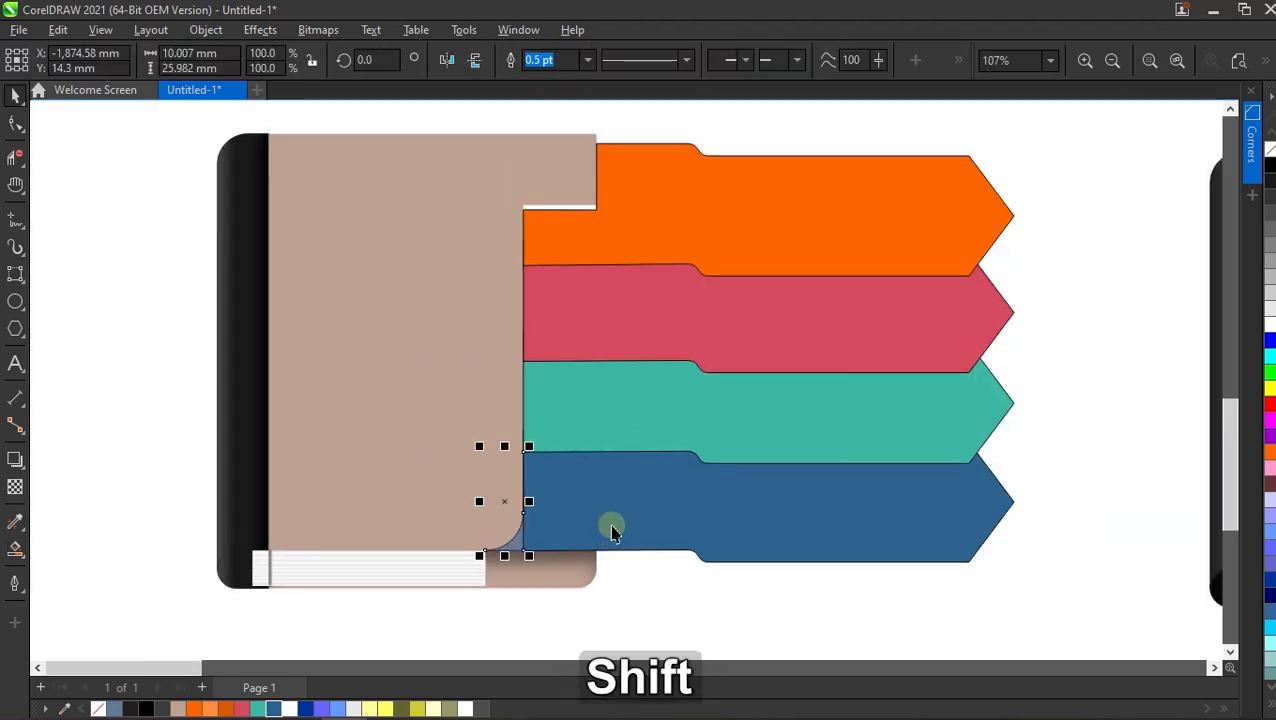
left_click(612, 530, "shift")
left_click(954, 441)
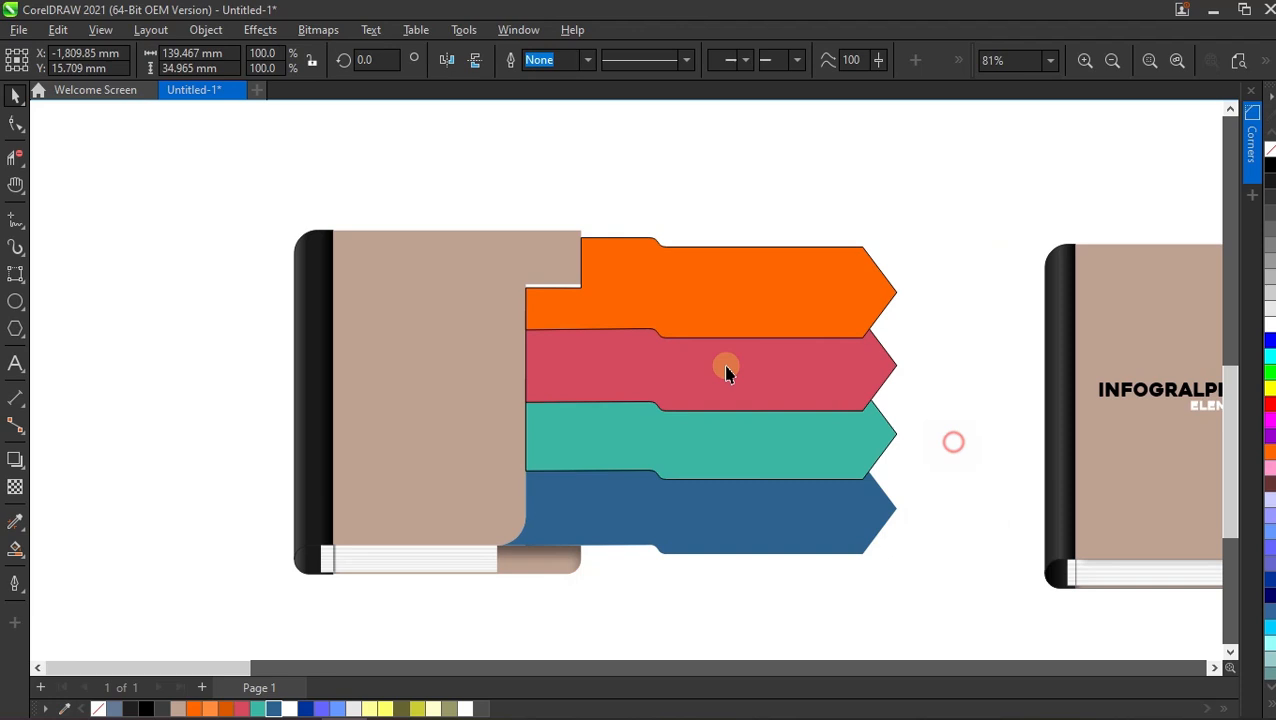
Raise the orange ribbon's notch nodes to the lower edge of the cover's tab, closing the white gap.
scroll(550, 262, "up", 3)
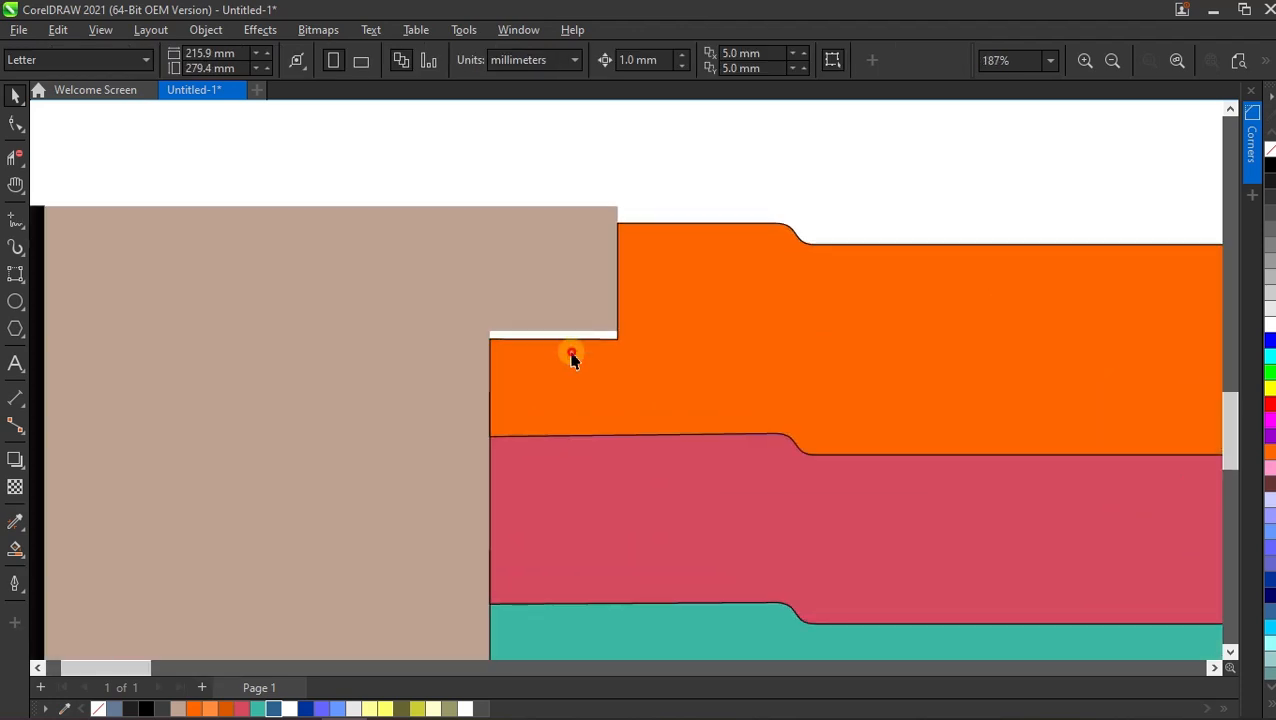
left_click(572, 360)
left_click(15, 125)
scroll(421, 322, "up", 2)
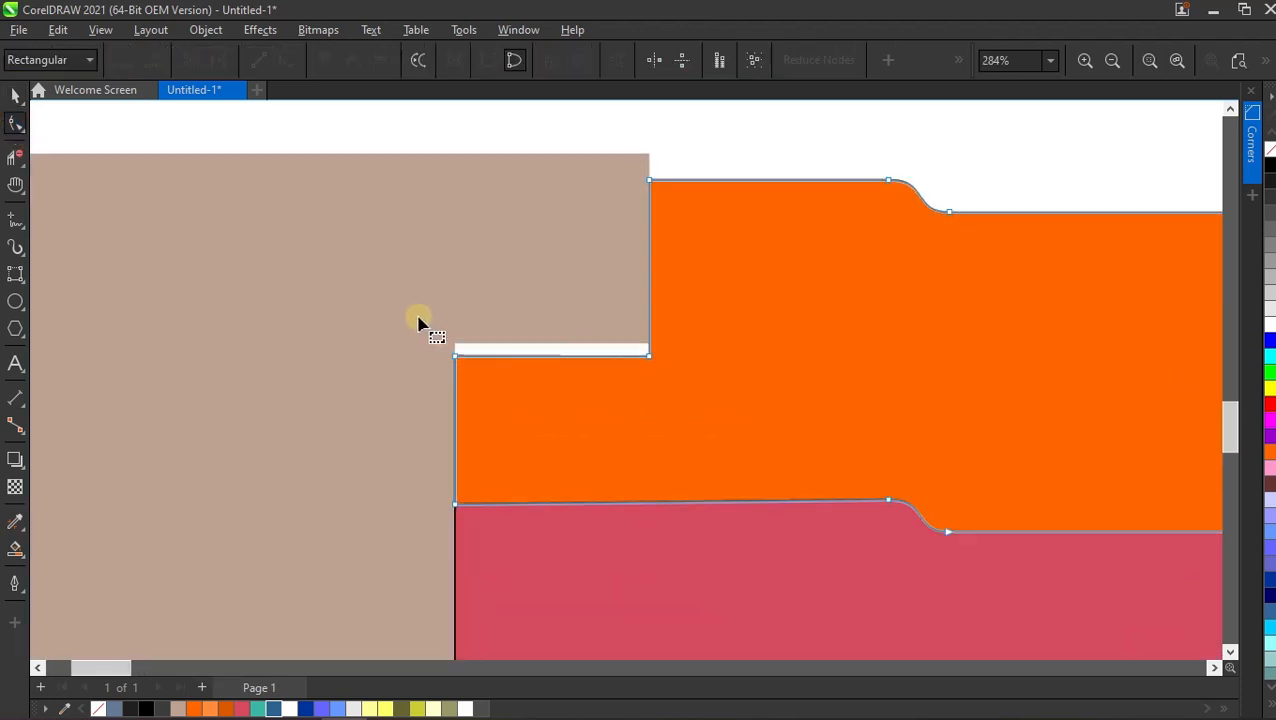
left_click_drag(650, 356, 650, 343)
left_click(15, 96)
scroll(544, 299, "down", 4)
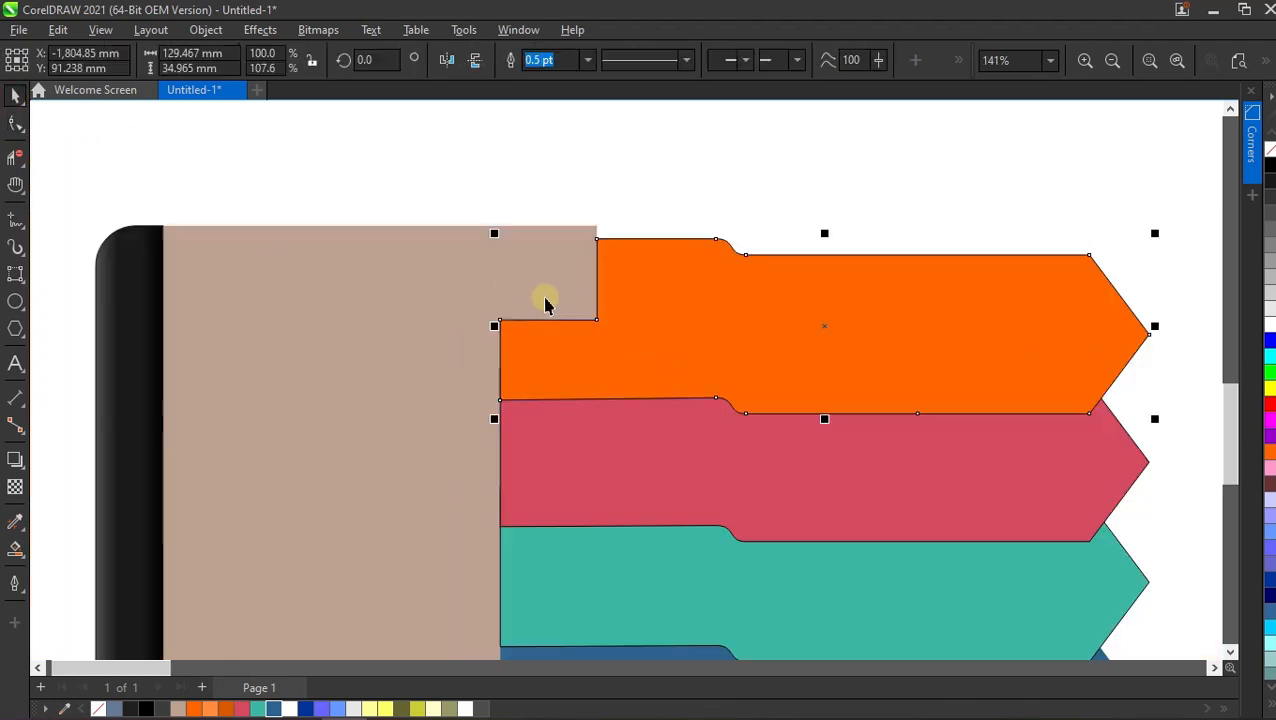
scroll(761, 434, "up", 1)
left_click(806, 333)
scroll(445, 440, "down", 1)
scroll(604, 433, "up", 1)
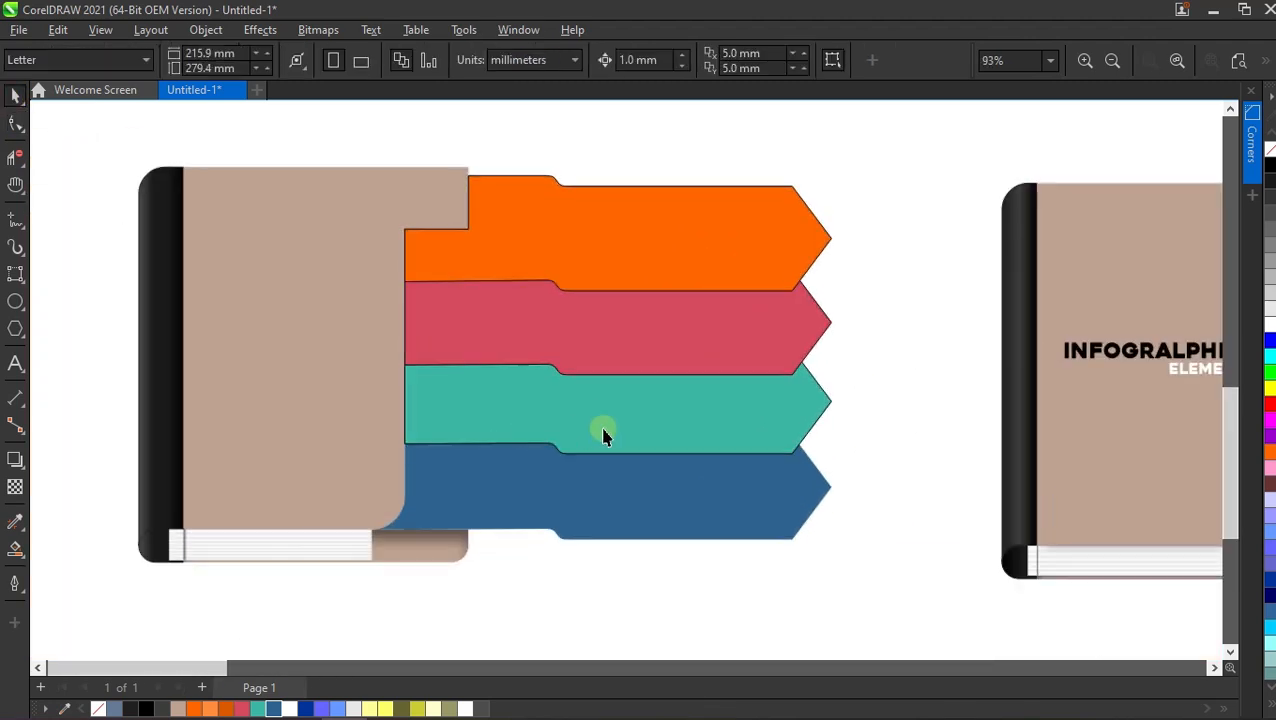
Copy the gradient fill of the reference's option A ribbon onto the orange ribbon.
scroll(621, 427, "down", 2)
scroll(503, 441, "up", 1)
scroll(503, 441, "down", 3)
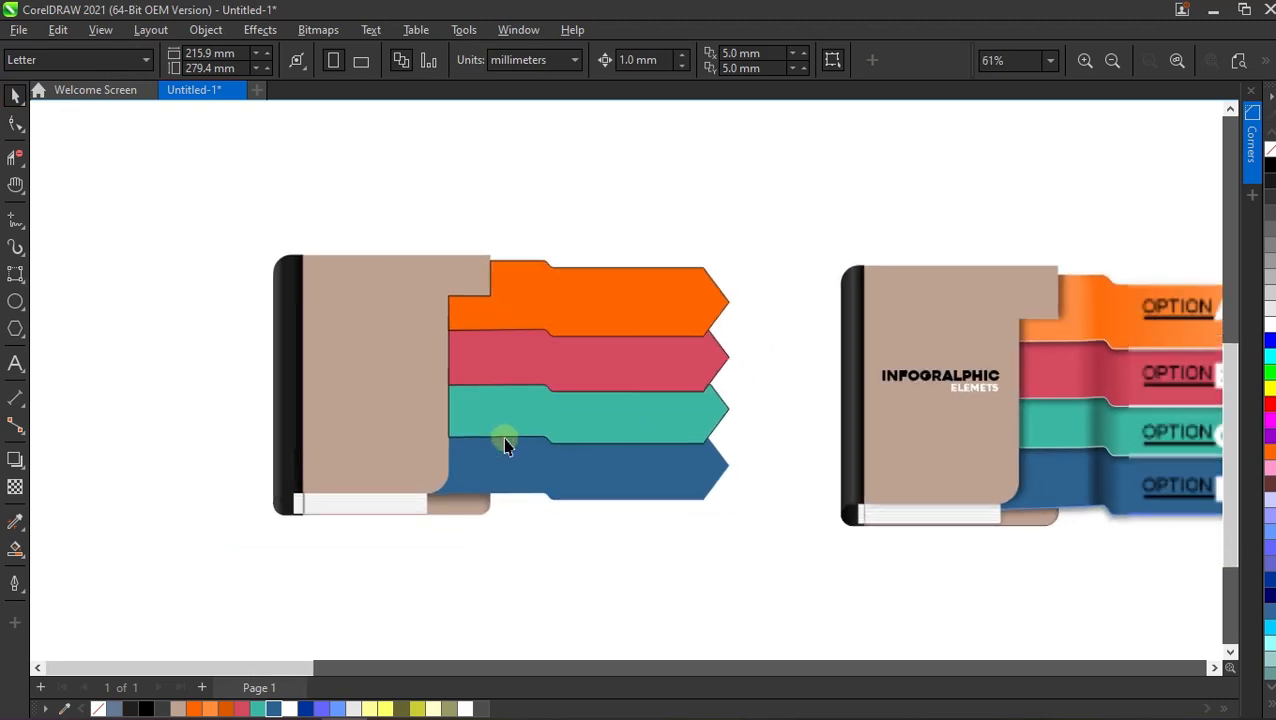
left_click(950, 345)
left_click(747, 60)
left_click(794, 141)
scroll(633, 354, "up", 1)
left_click_drag(997, 344, 533, 327)
left_click(590, 387)
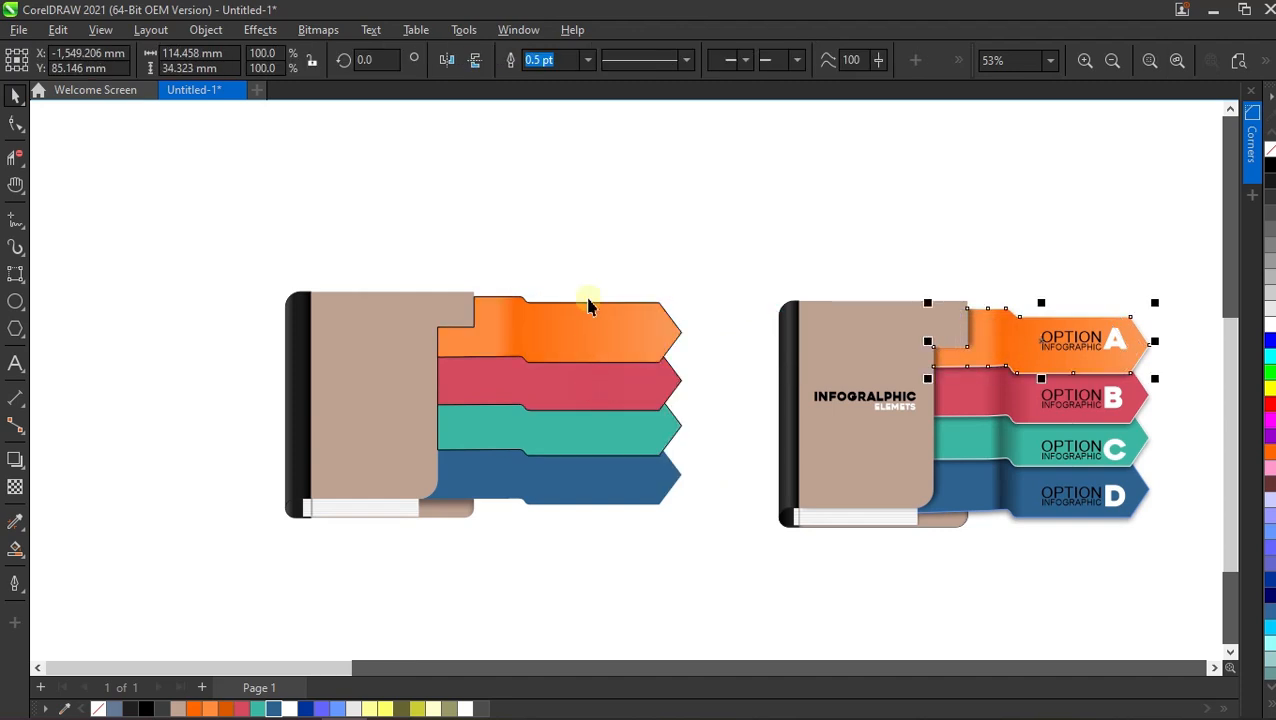
left_click(596, 272)
scroll(513, 345, "up", 3)
scroll(702, 342, "down", 2)
left_click_drag(1076, 410, 649, 398)
left_click(692, 450)
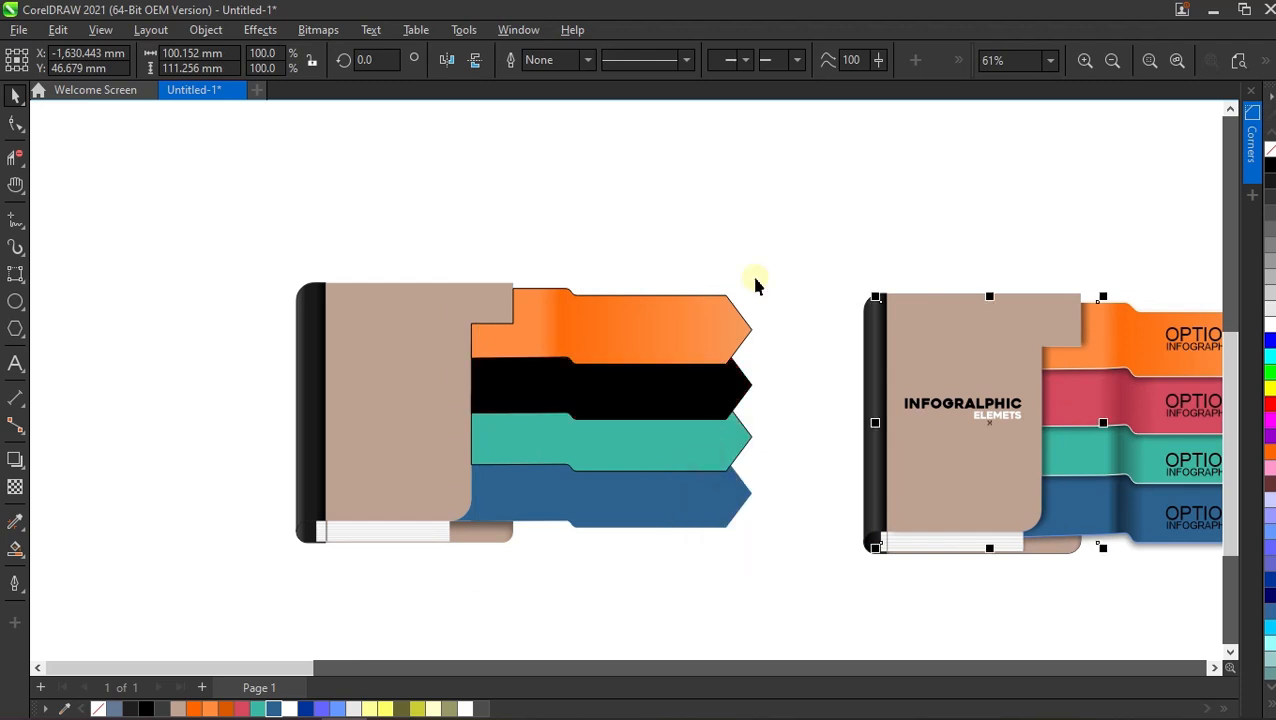
key("ctrl+z")
left_click(752, 236)
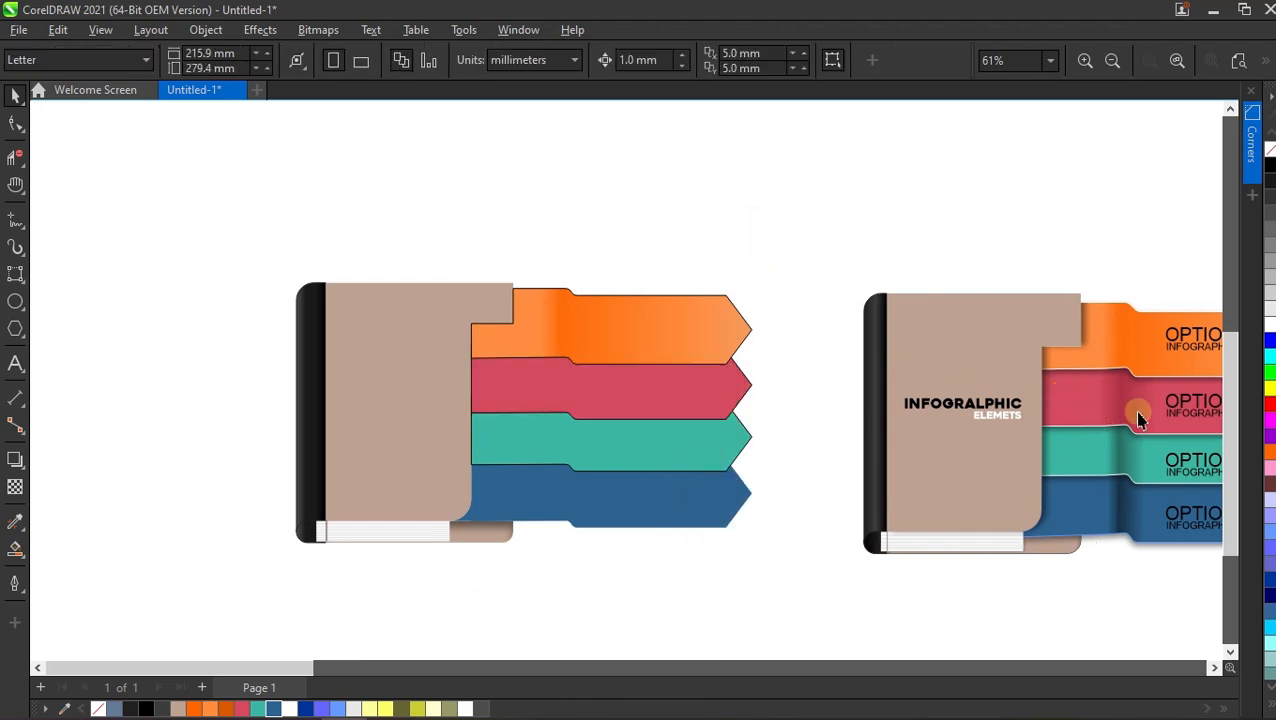
Copy the gradient fills of the reference's option B, C and D ribbons onto the crimson, teal and blue ribbons.
left_click_drag(1150, 418, 646, 393)
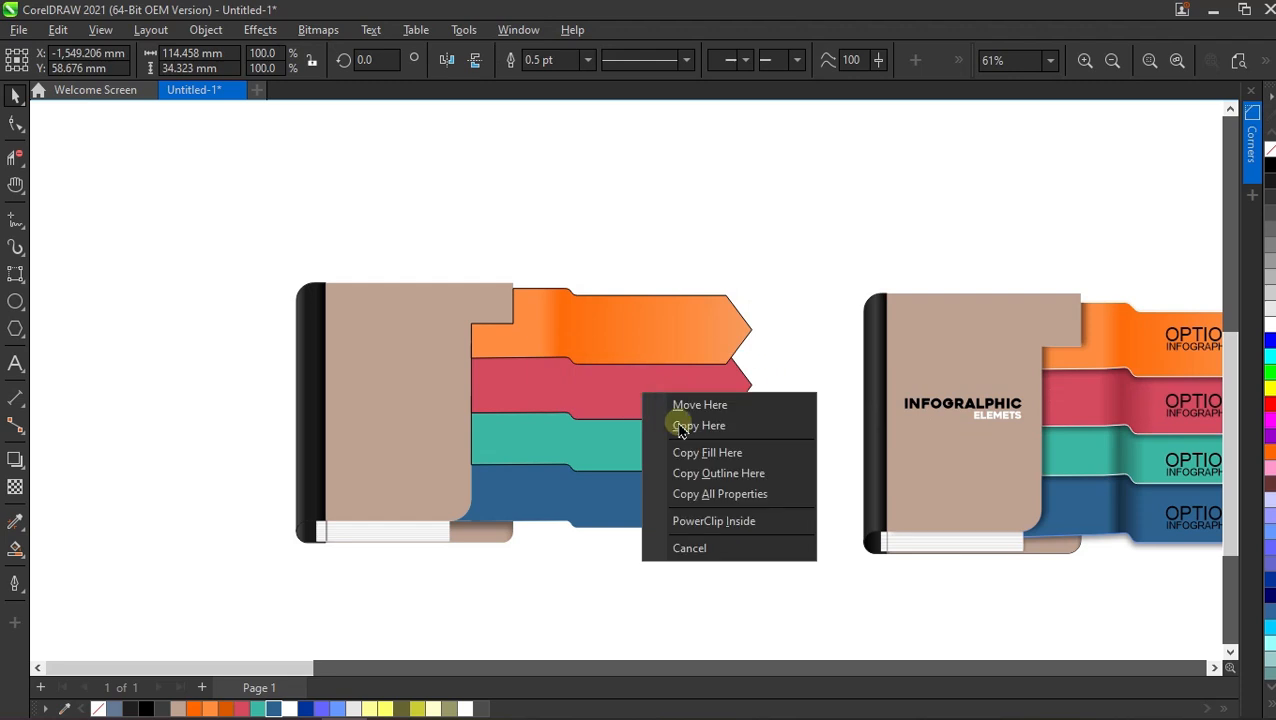
left_click(700, 452)
left_click(737, 282)
left_click_drag(1150, 458, 636, 452)
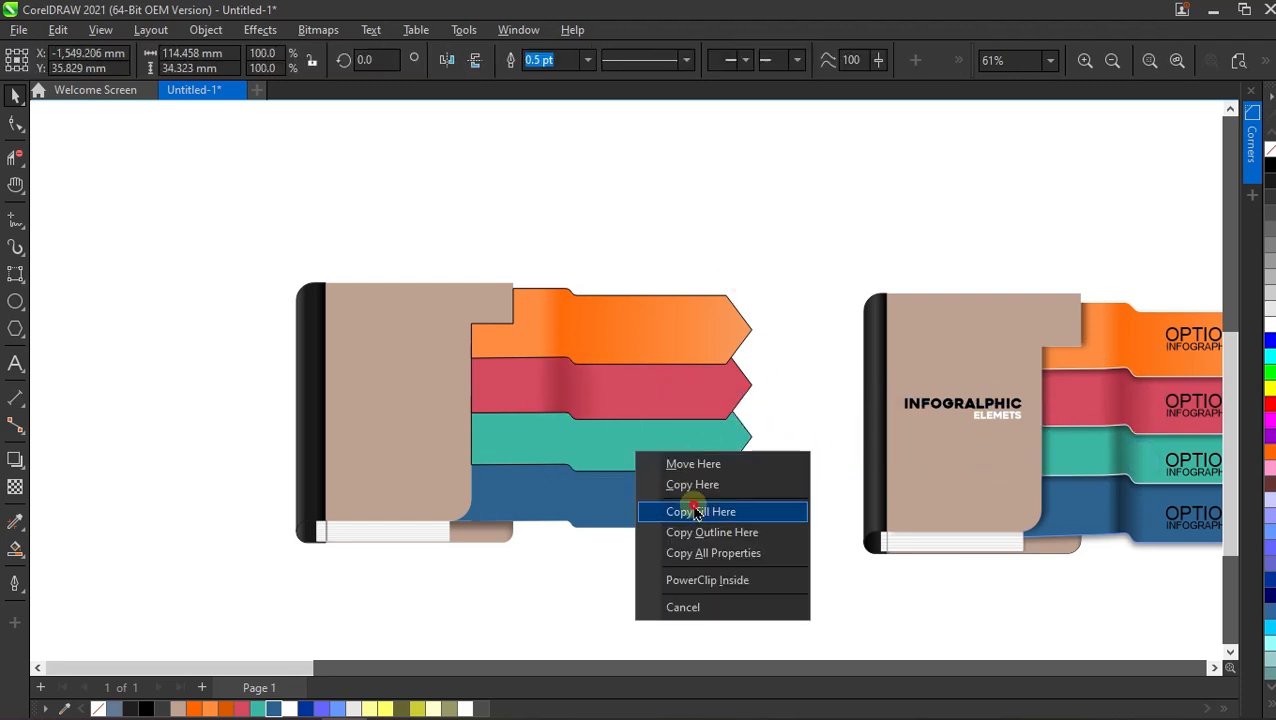
left_click(686, 512)
left_click(800, 263)
left_click_drag(1146, 530, 640, 488)
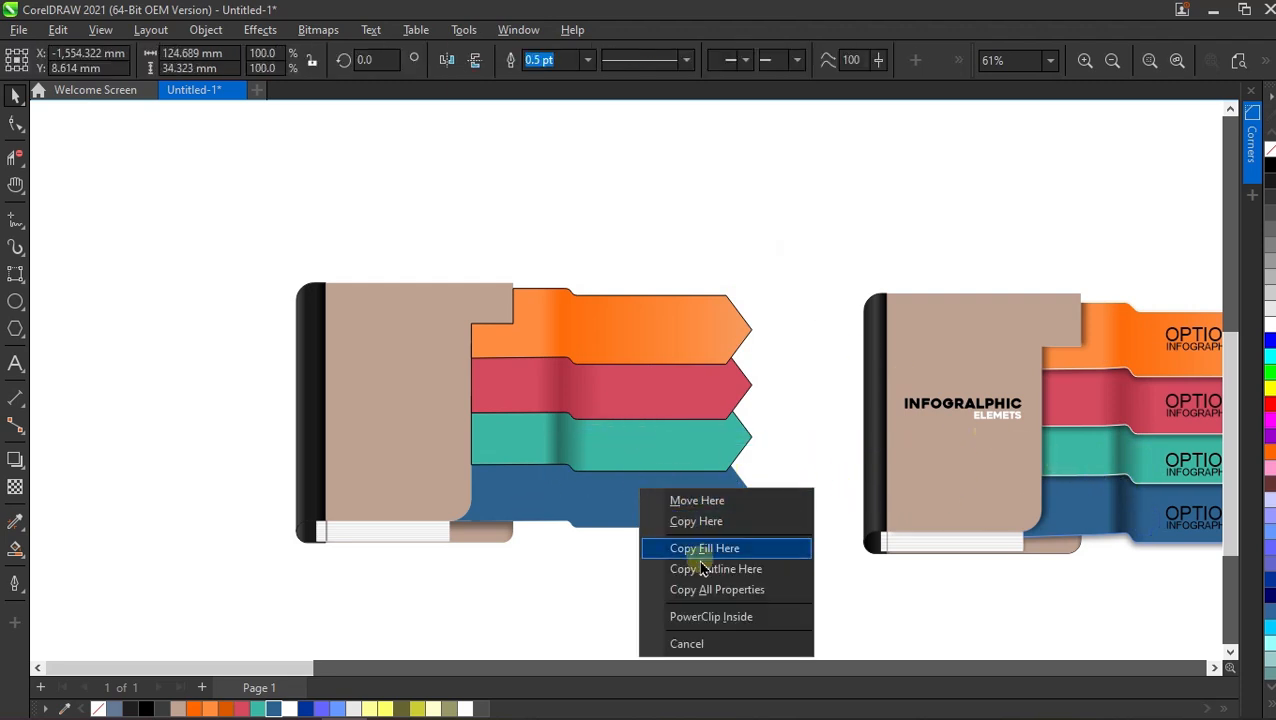
left_click(703, 555)
left_click(641, 552)
scroll(535, 524, "up", 3)
scroll(601, 517, "down", 2)
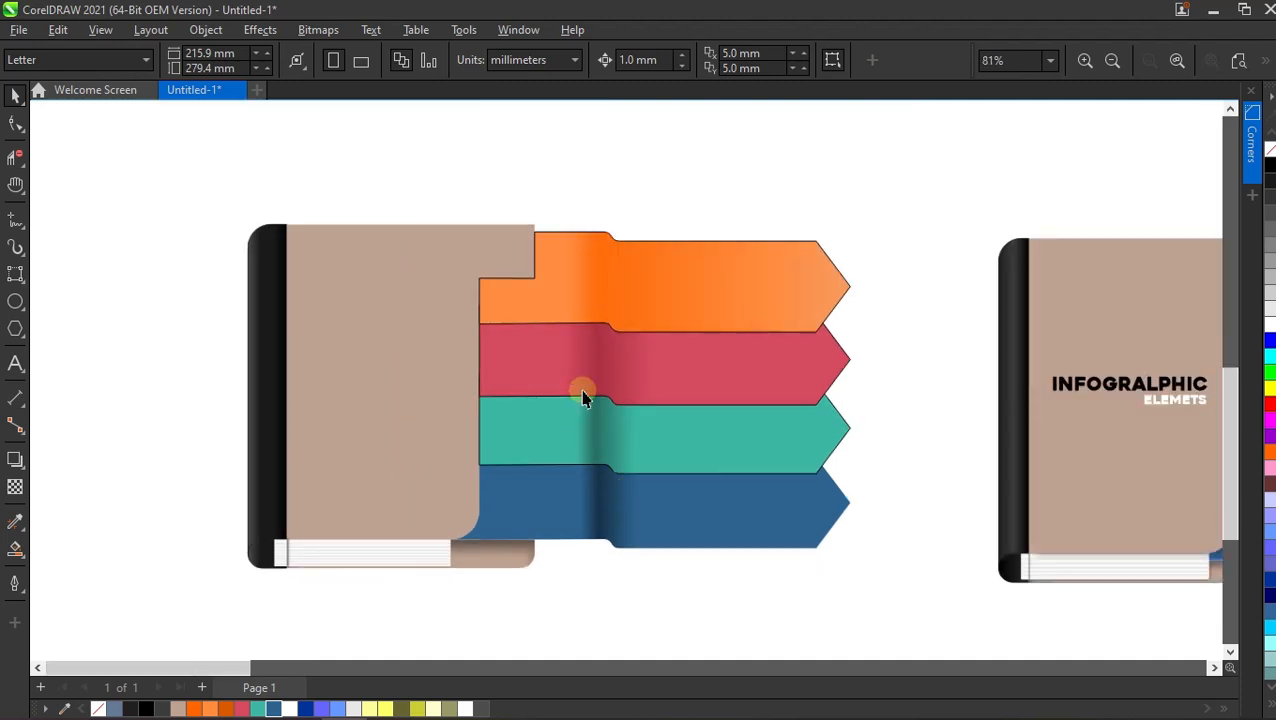
Shift the start of the orange ribbon's gradient horizontally toward the book, past the edge of the cover's tab.
scroll(620, 300, "up", 1)
left_click(628, 254)
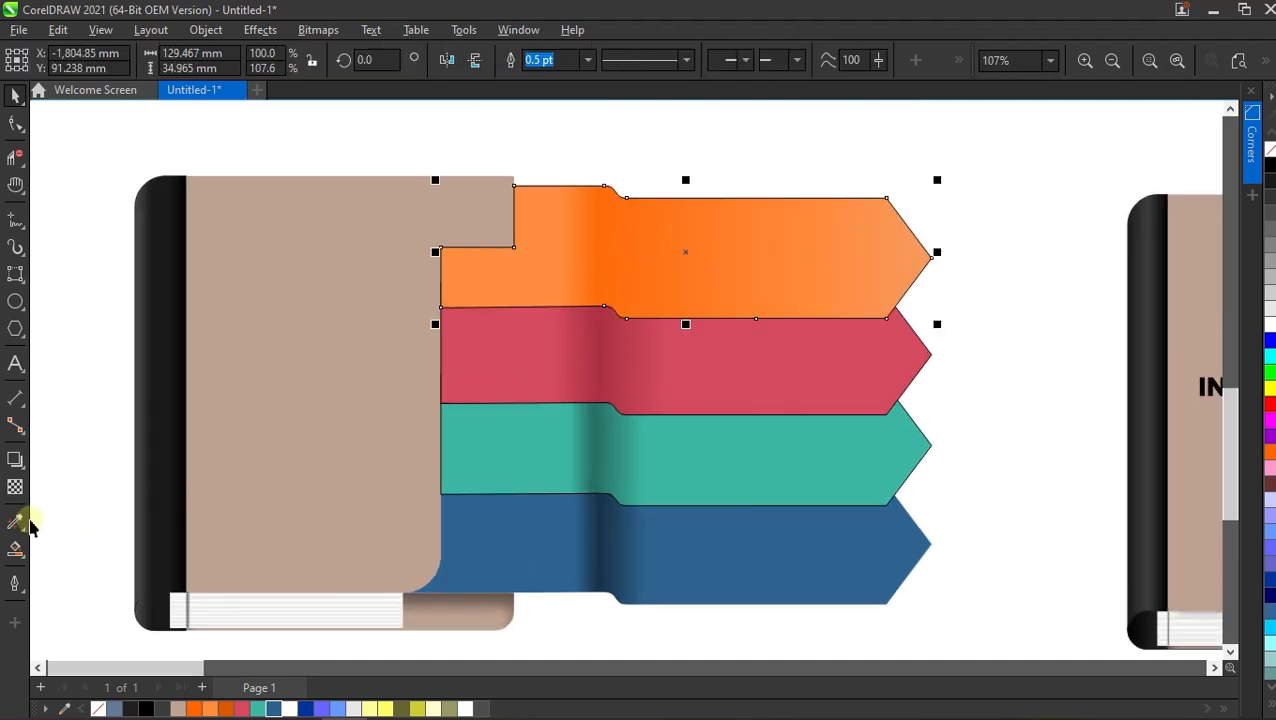
left_click(15, 552)
left_click(68, 548)
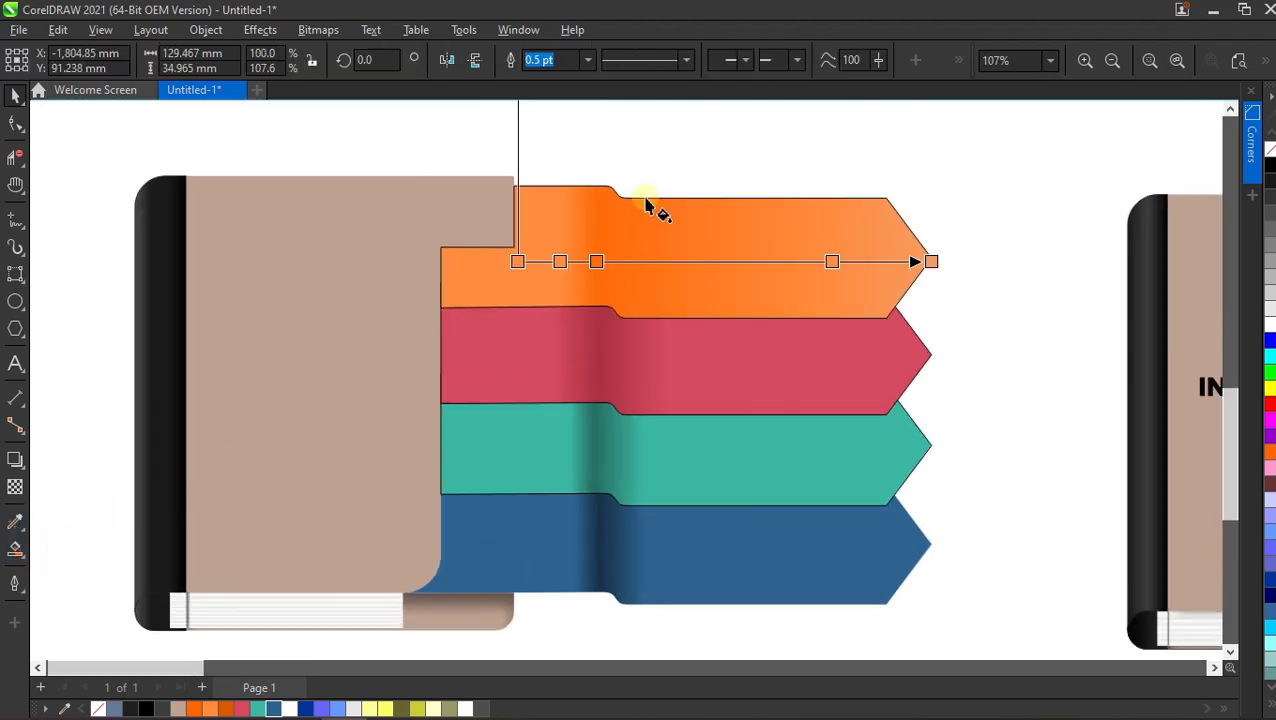
scroll(645, 202, "up", 1)
left_click_drag(477, 282, 437, 281)
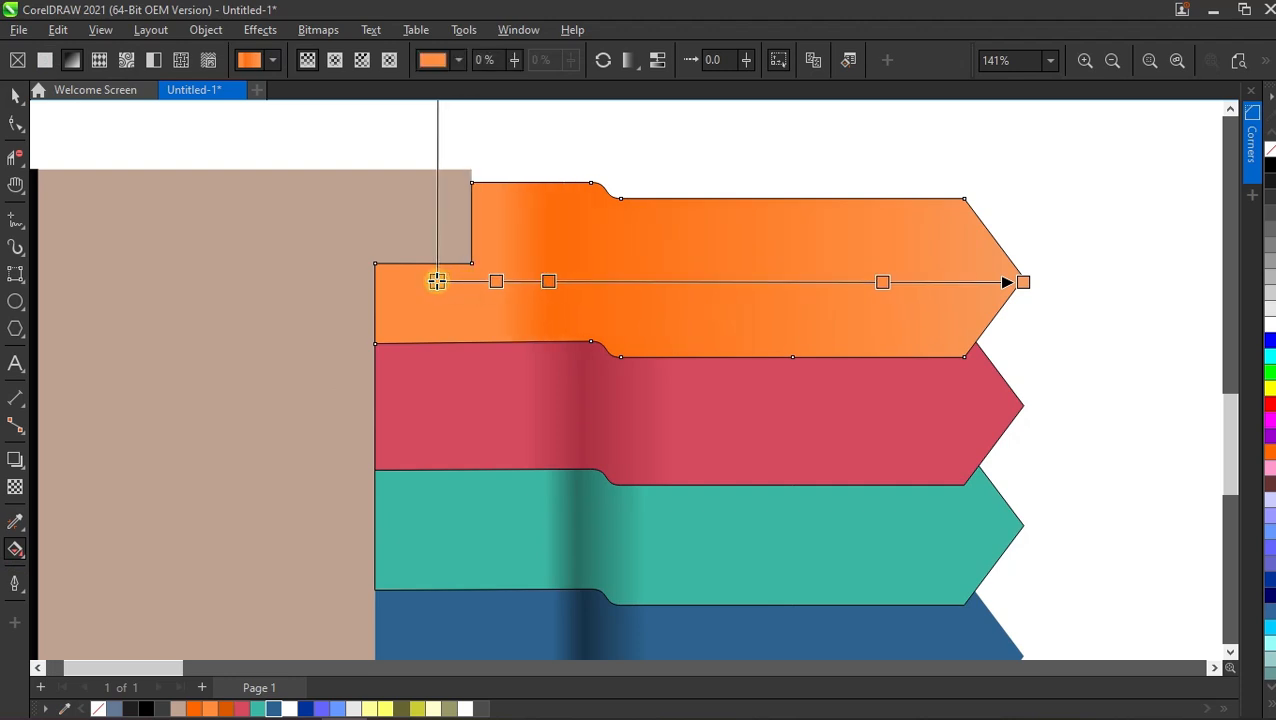
Move the gradient starts of the crimson and teal ribbons toward the book so their fold shading widens.
left_click(595, 413)
left_click_drag(523, 389, 476, 382)
scroll(650, 305, "down", 1)
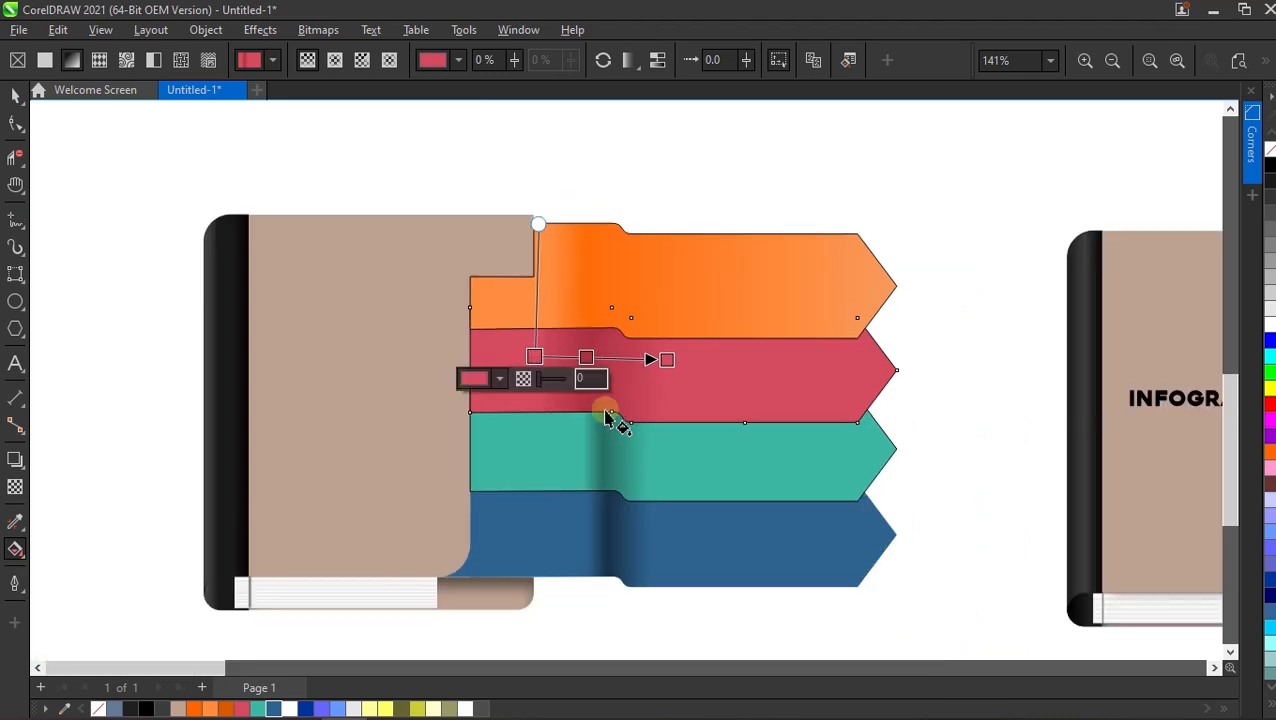
scroll(605, 413, "up", 1)
left_click(568, 460)
left_click_drag(570, 457, 519, 457)
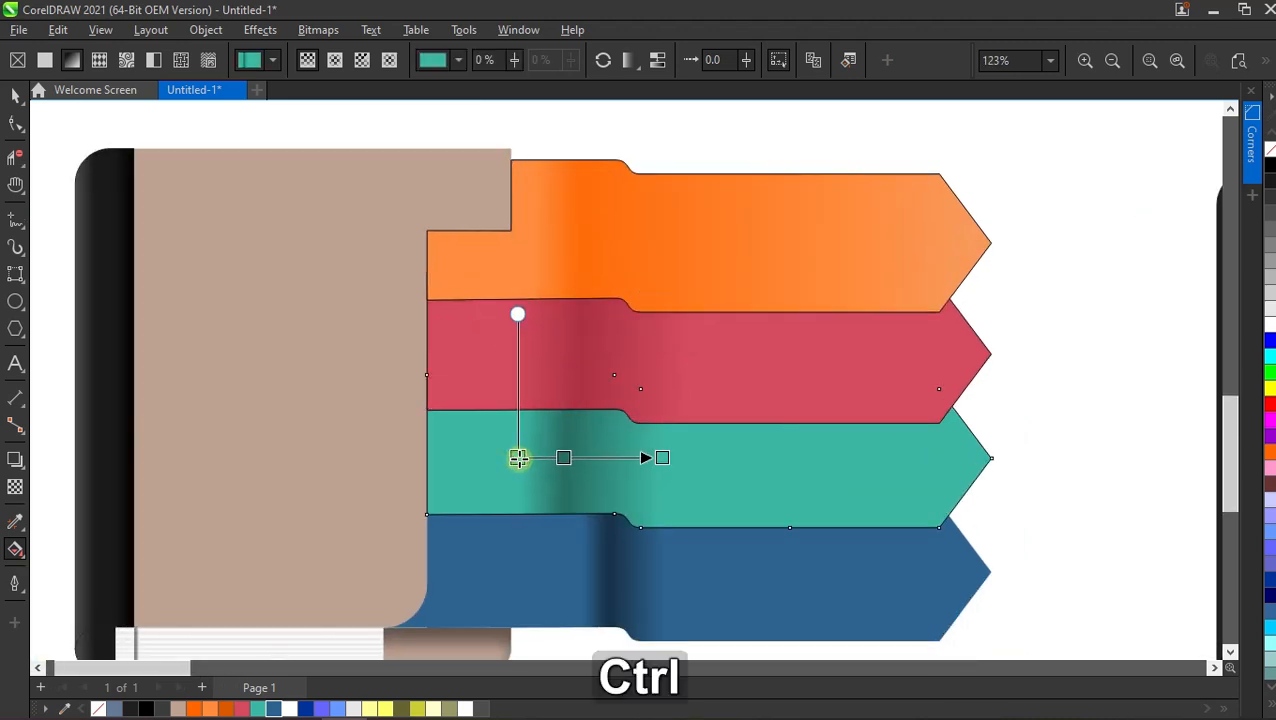
Move the start of the blue ribbon's gradient toward the book to match the ribbons above it.
scroll(669, 360, "down", 2)
scroll(627, 465, "up", 1)
left_click(615, 458)
left_click_drag(612, 457, 564, 456)
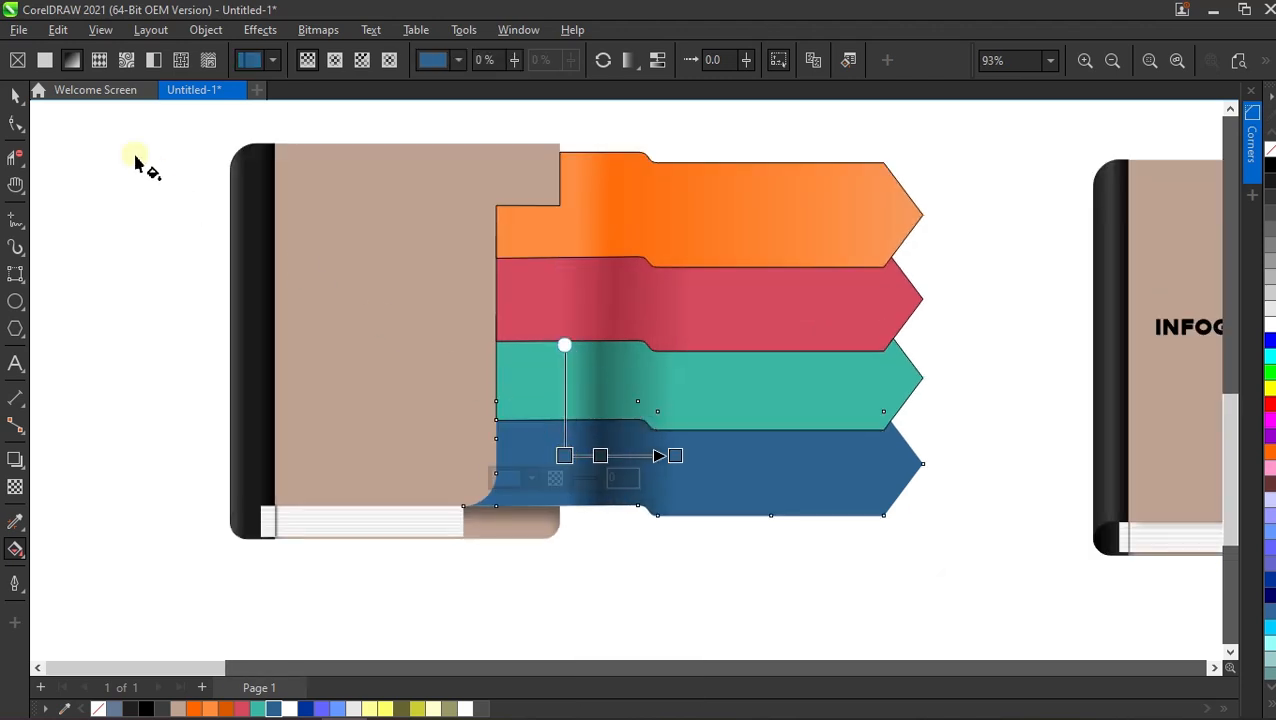
Move the blue ribbon's gradient start horizontally toward the book cover to widen its dark fold shading.
left_click(16, 94)
scroll(627, 478, "up", 1)
key("g")
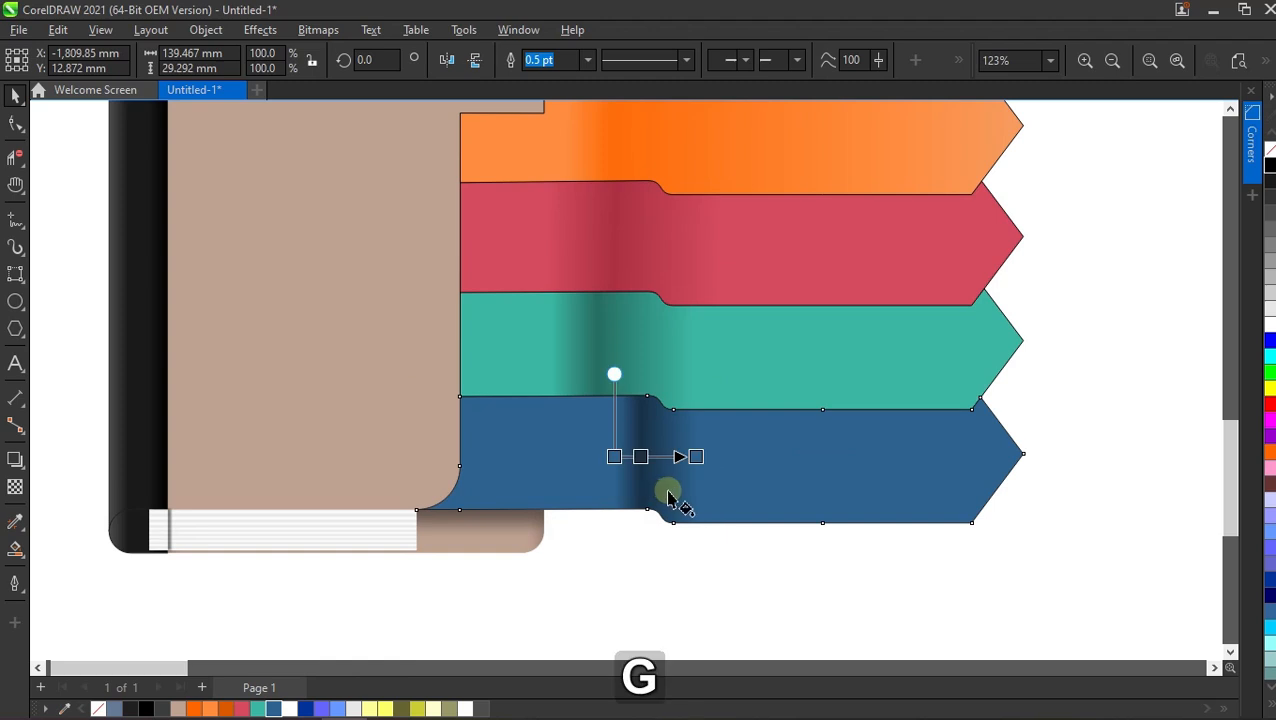
left_click_drag(612, 458, 539, 456)
left_click(16, 94)
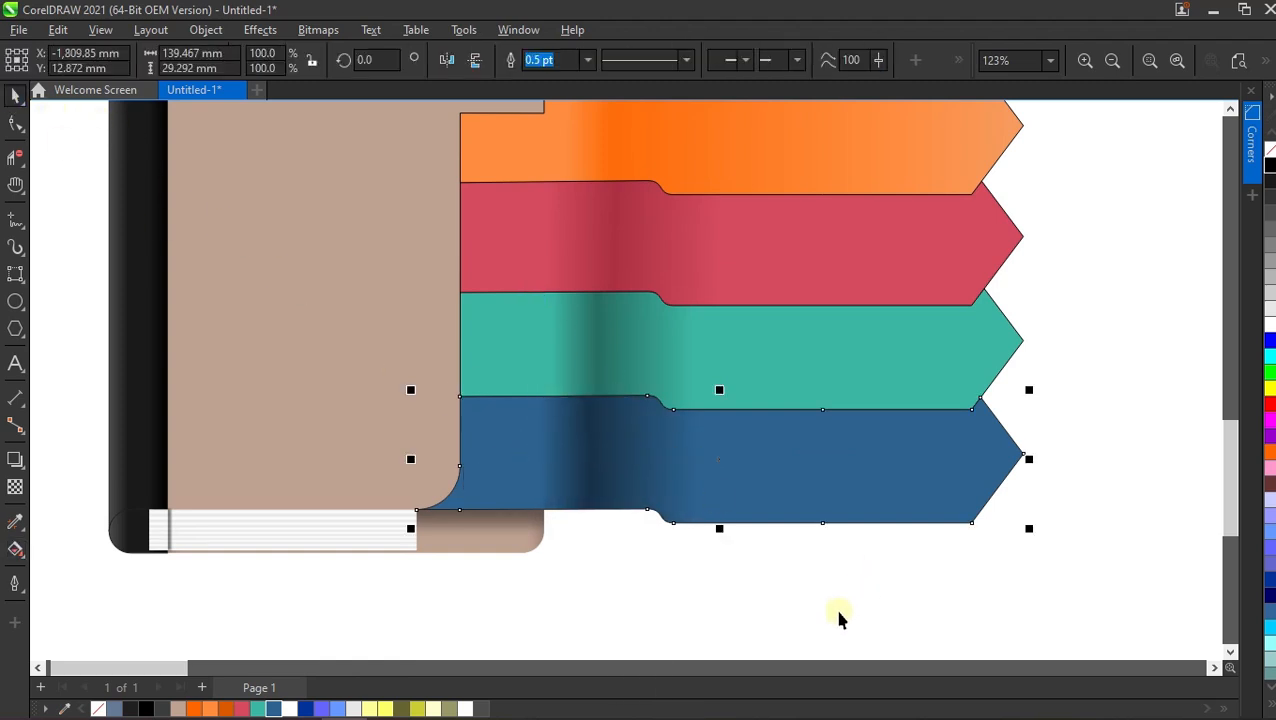
scroll(837, 615, "down", 3)
left_click(965, 530)
Give all four ribbons a white outline in place of their black one.
scroll(959, 579, "up", 3)
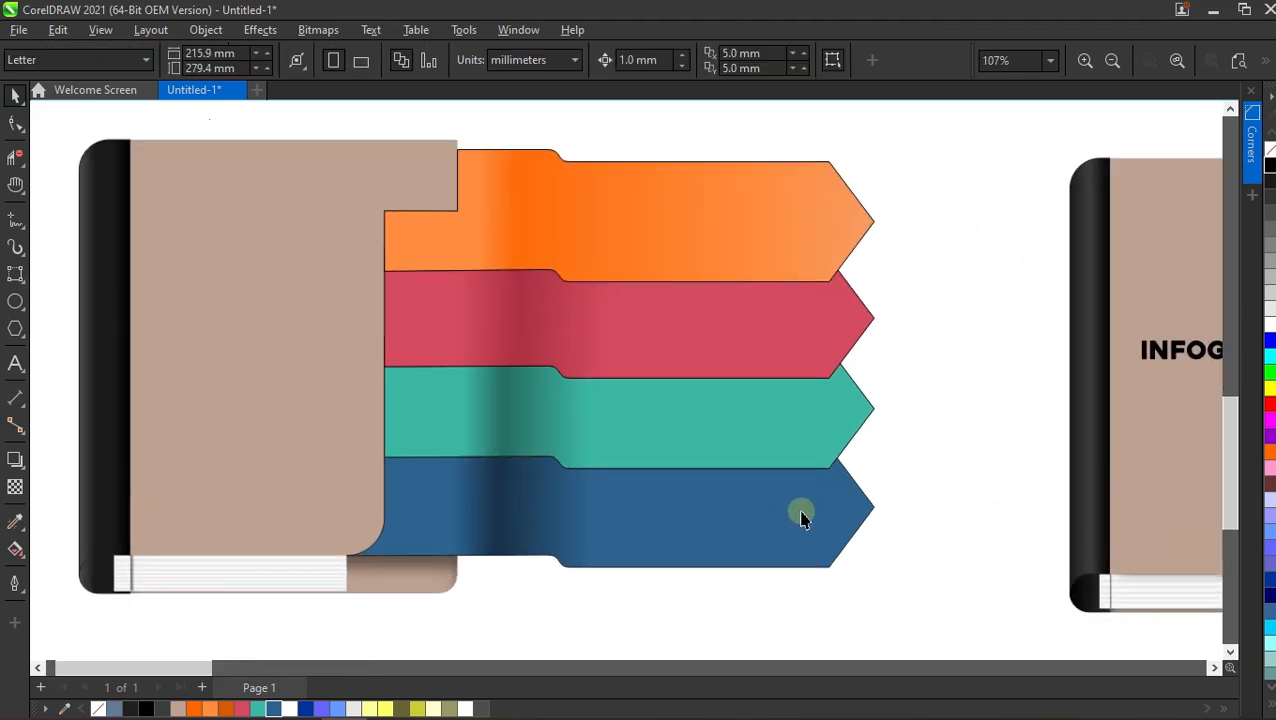
scroll(789, 276, "down", 2)
left_click_drag(924, 168, 474, 473)
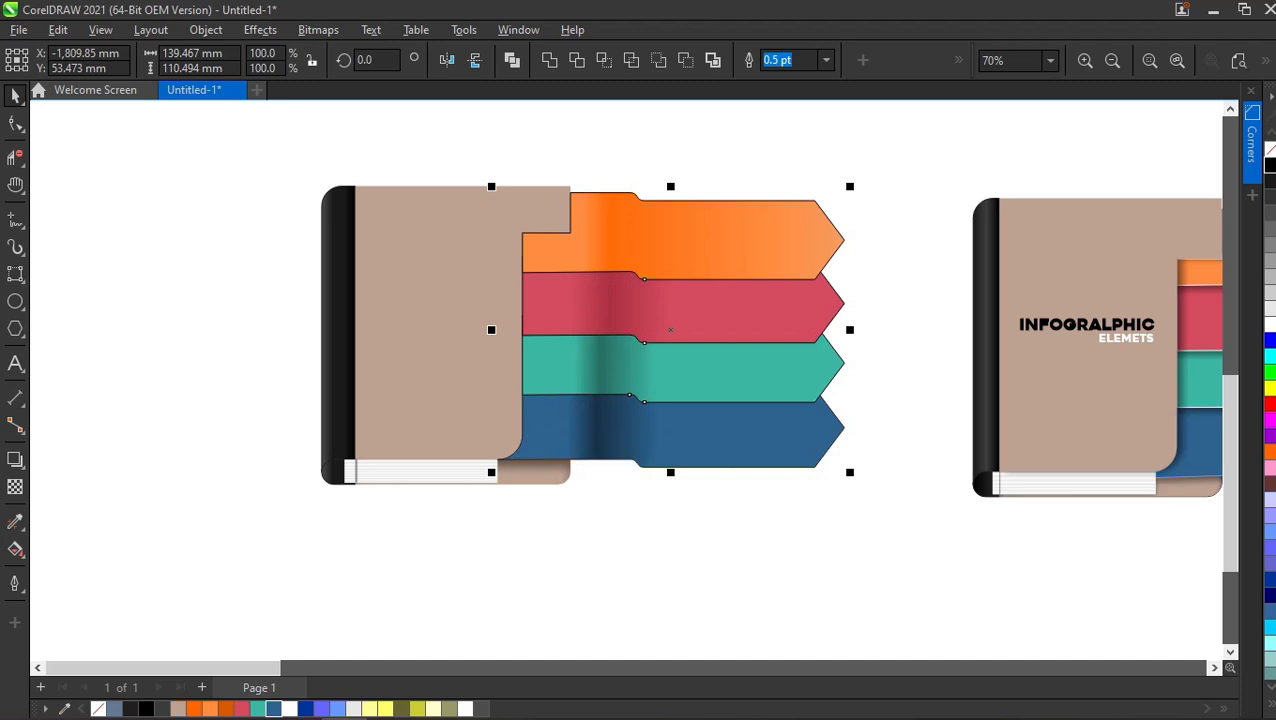
right_click(1269, 326)
left_click(872, 521)
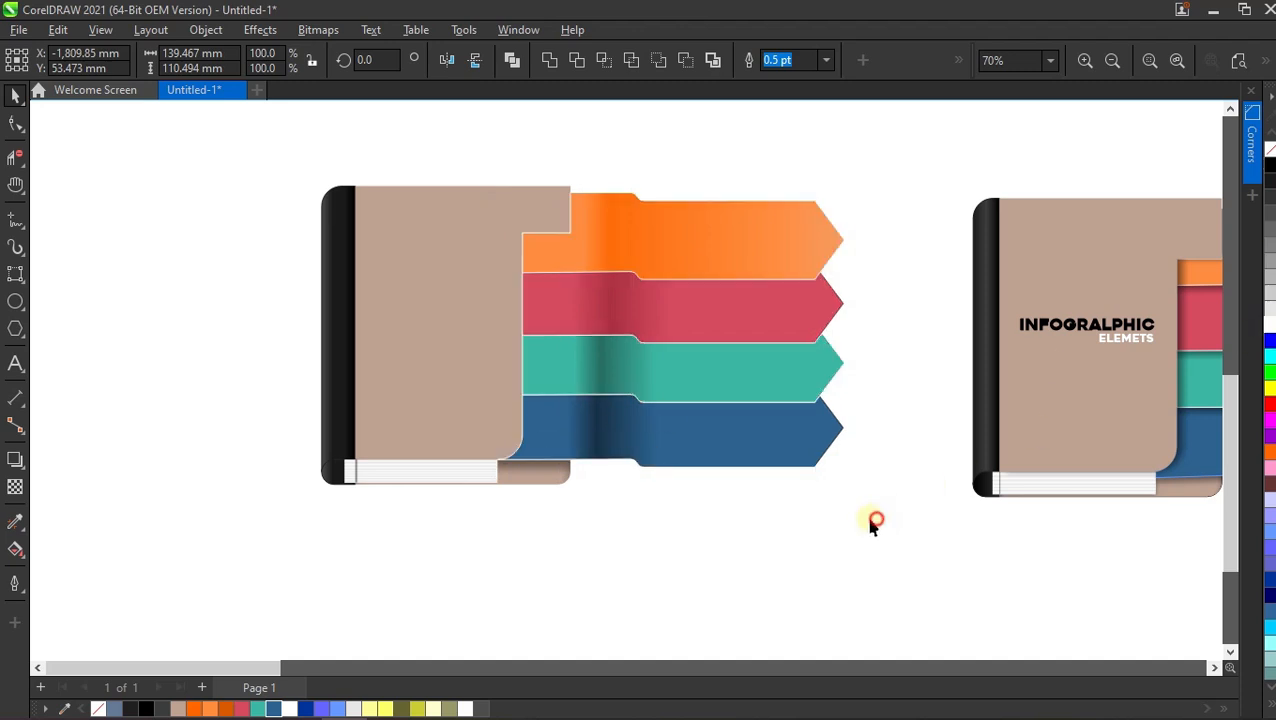
Add a drop shadow straight below the orange ribbon, offset about -3.6 mm vertically, with opacity 50 and feathering 15.
scroll(642, 357, "up", 1)
scroll(743, 291, "up", 1)
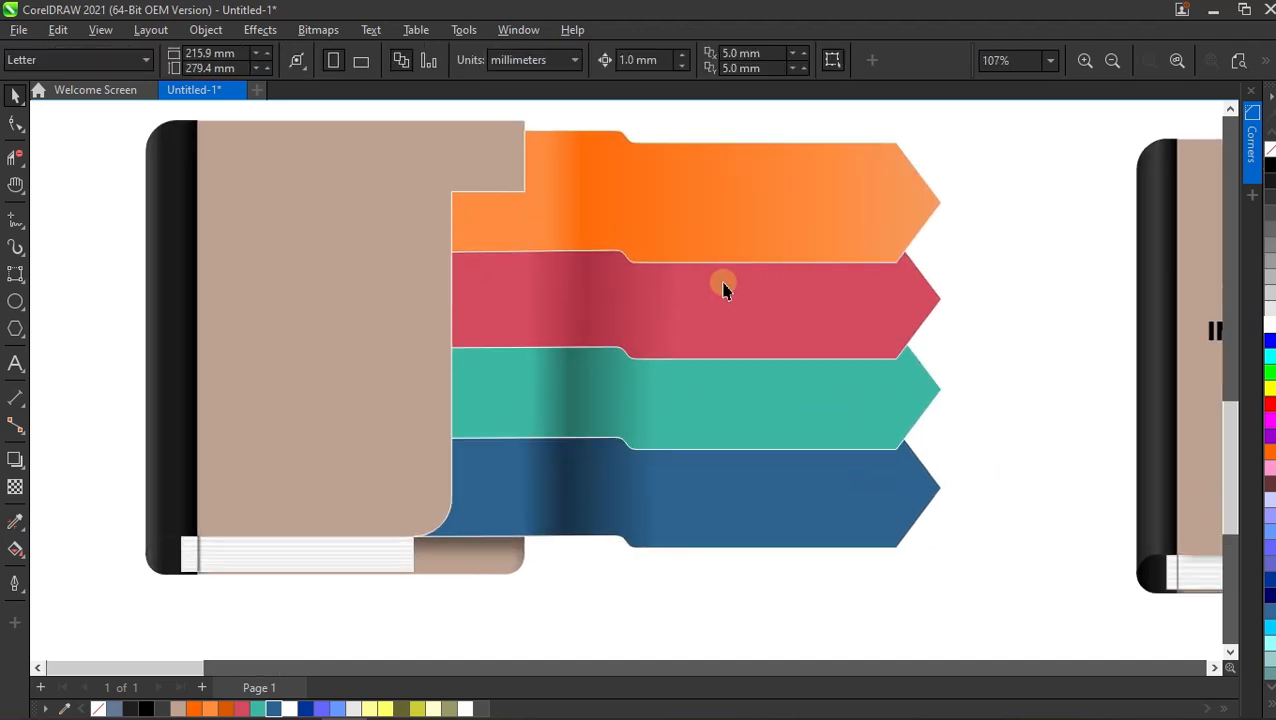
left_click(697, 195)
left_click(20, 462)
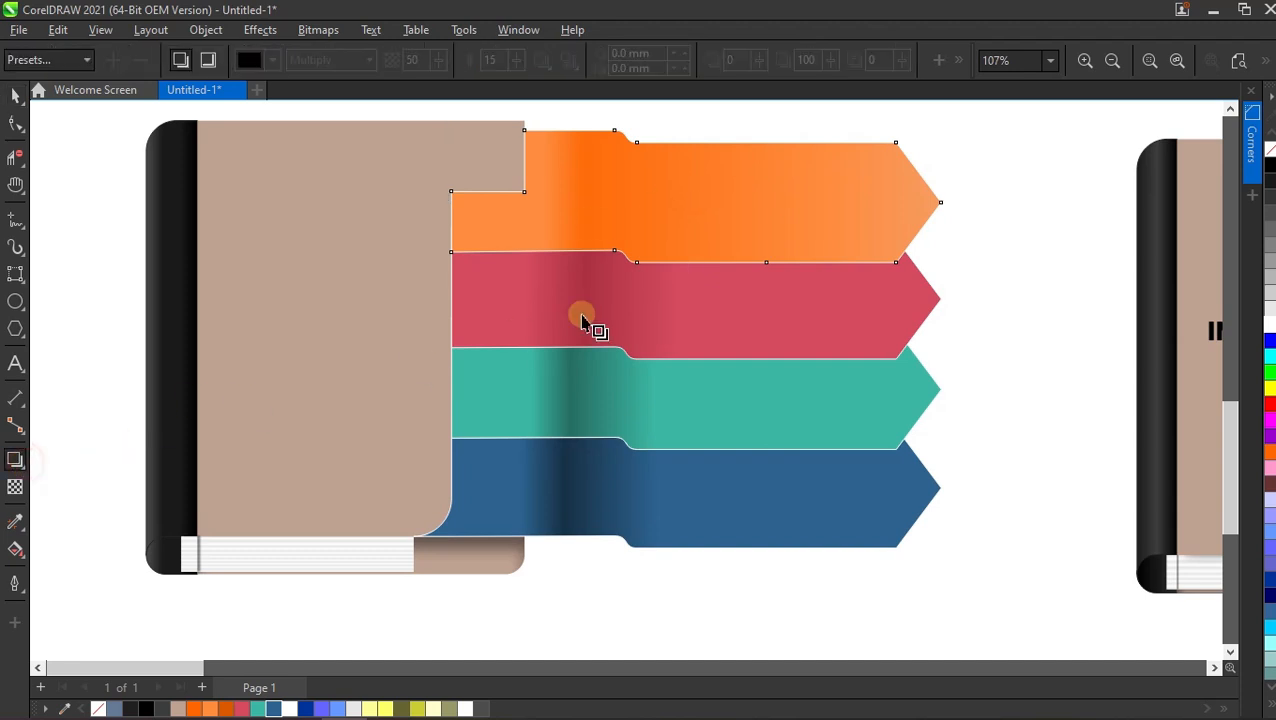
left_click_drag(696, 200, 697, 276)
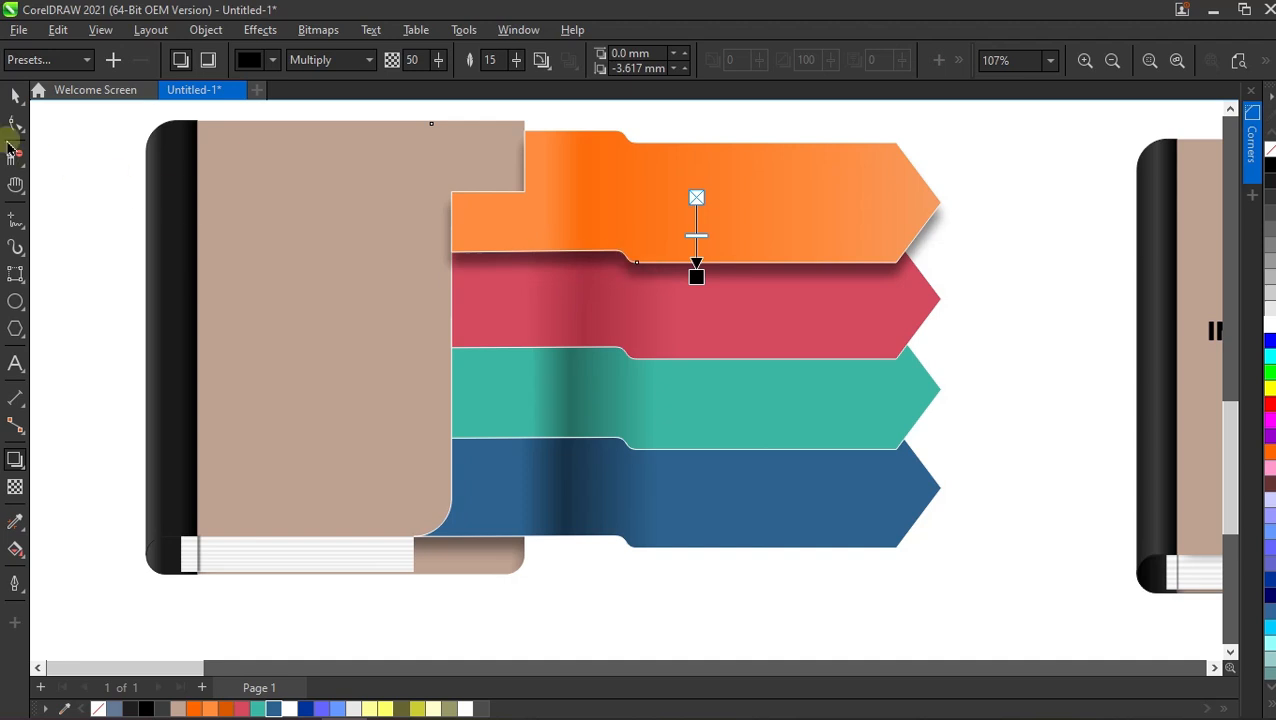
left_click(16, 94)
Set up the Attributes Eyedropper to copy the Shadow effect.
left_click(27, 527)
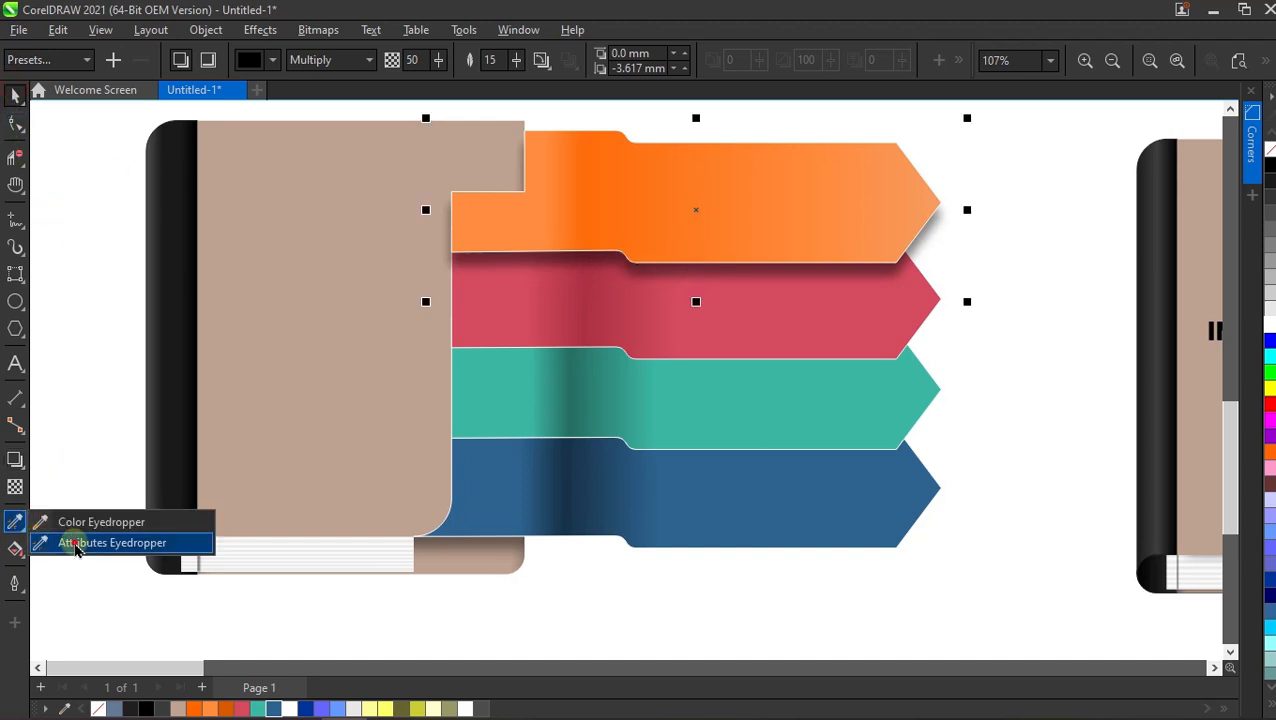
left_click(80, 541)
left_click(100, 59)
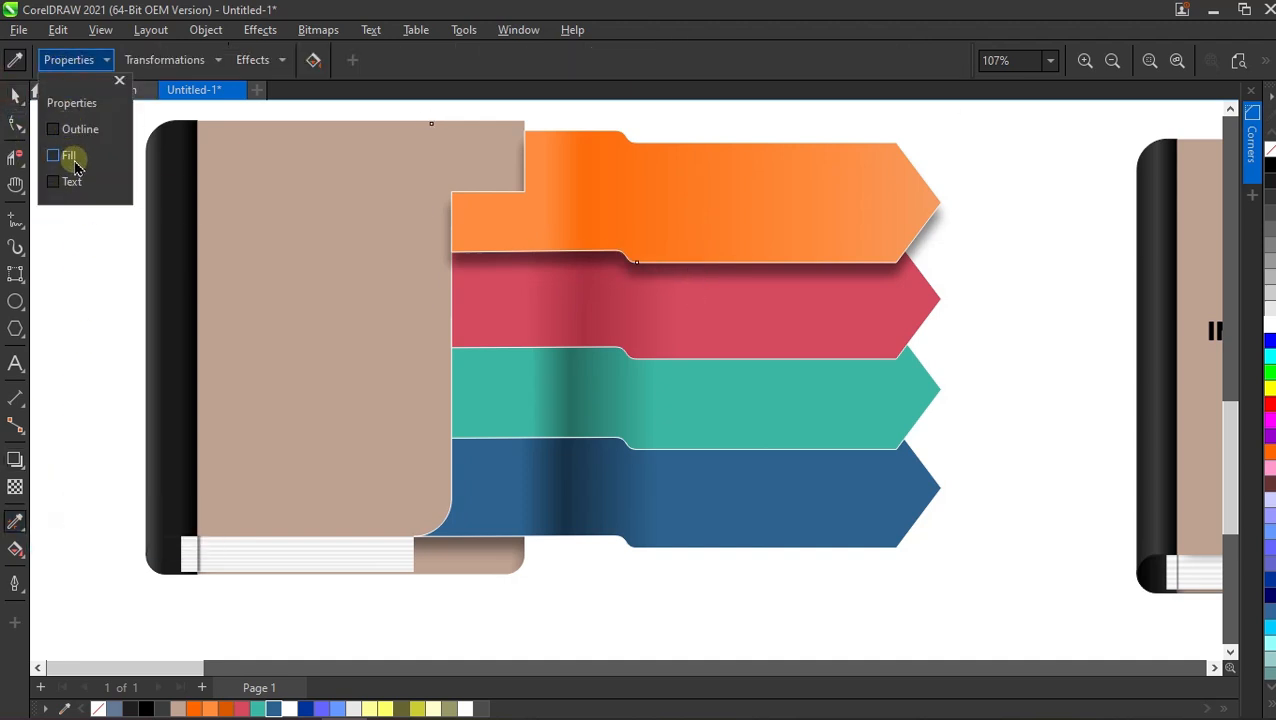
left_click(168, 59)
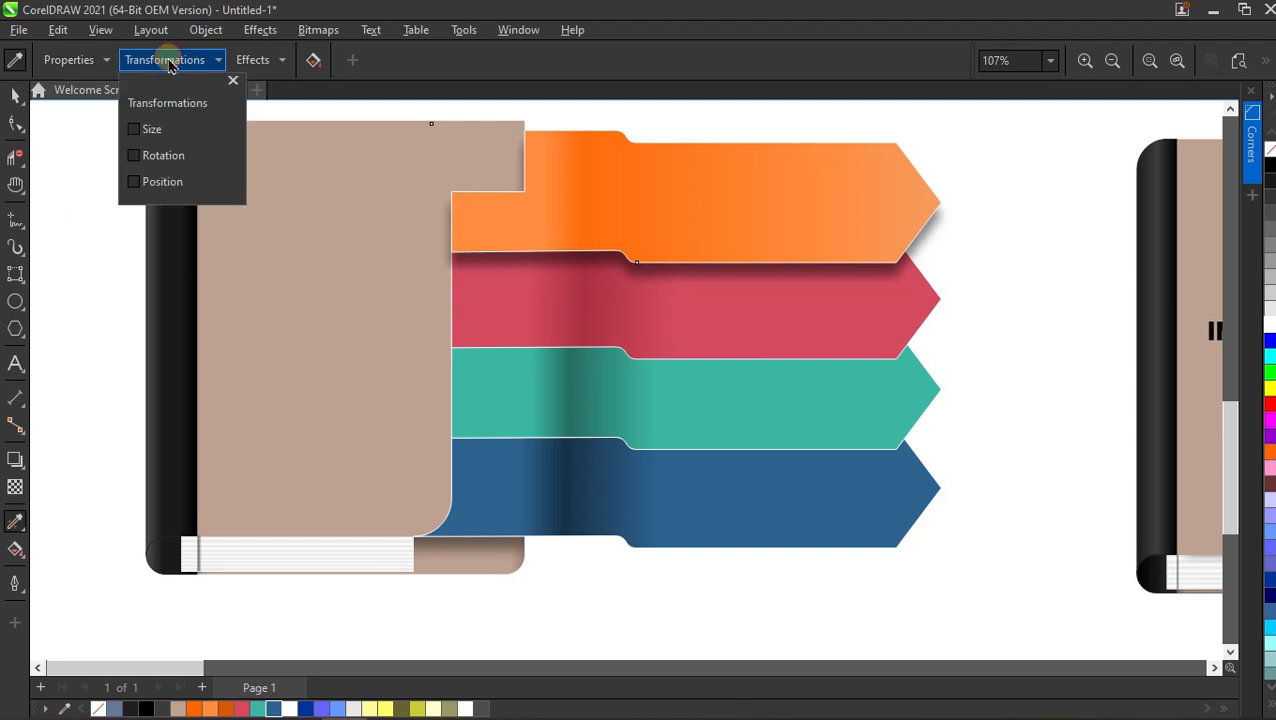
left_click(240, 66)
left_click(252, 59)
left_click(260, 313)
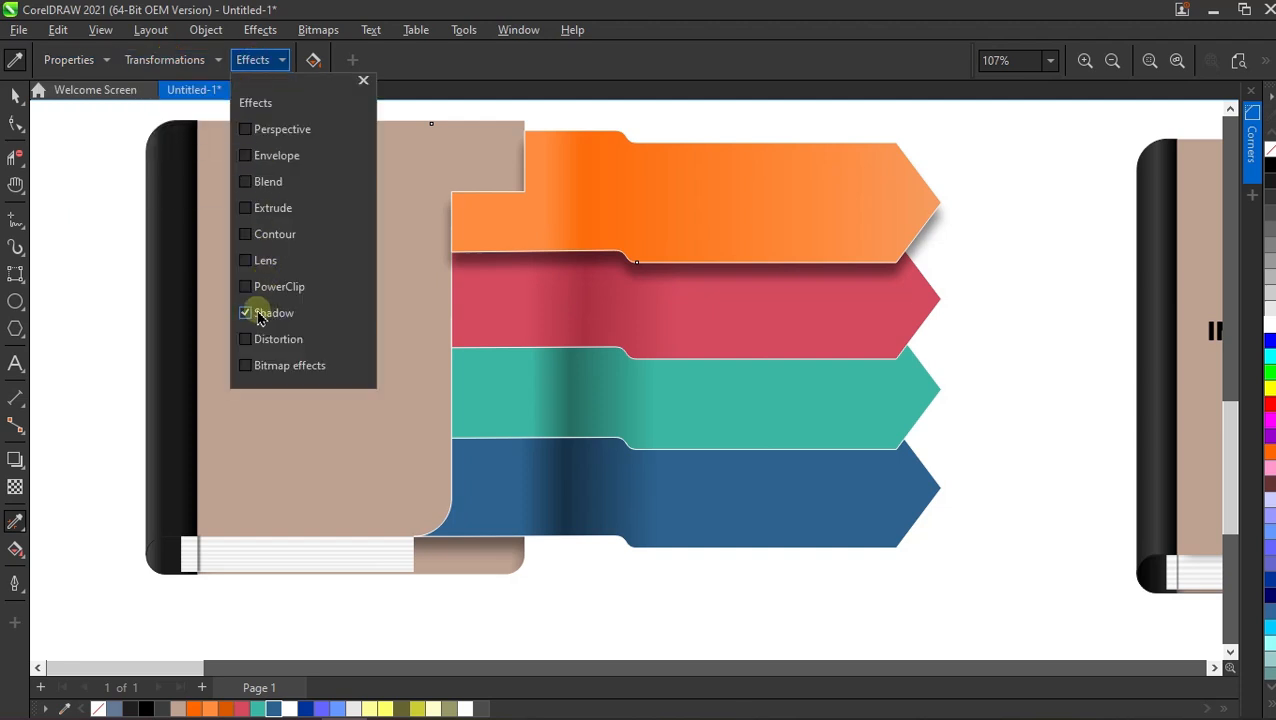
left_click(364, 82)
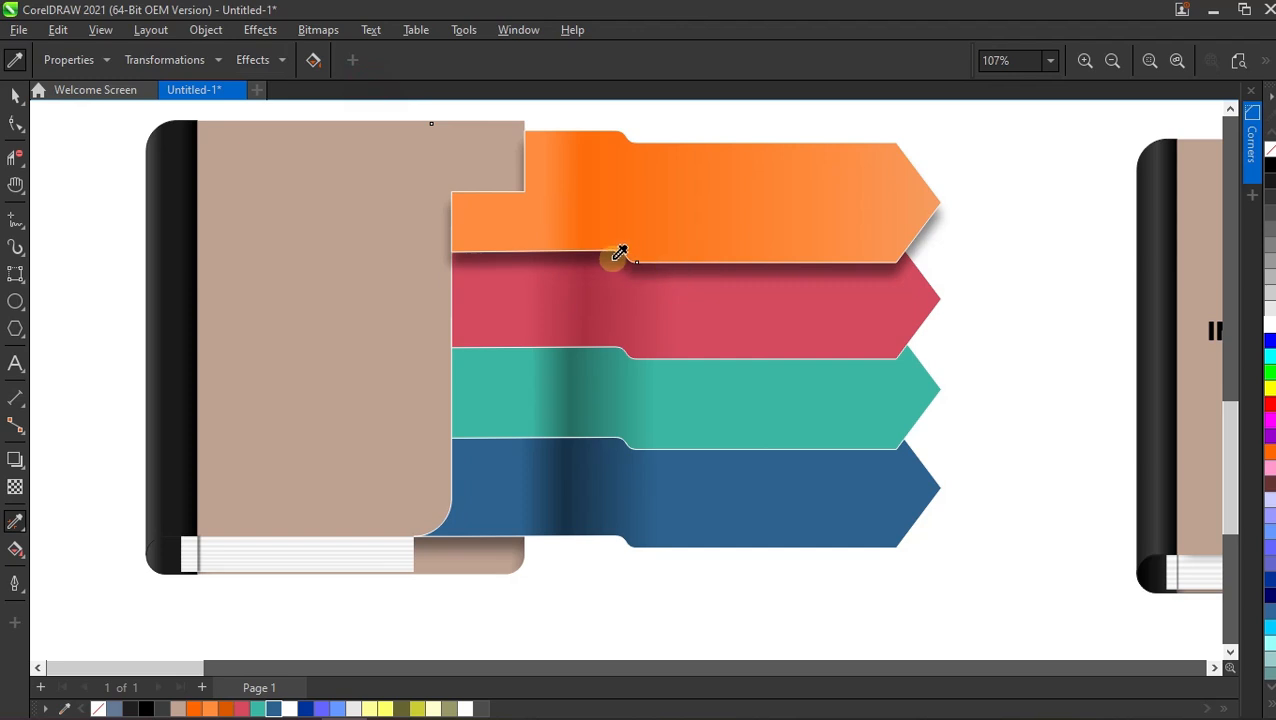
Copy the orange ribbon's drop shadow onto the crimson, teal and blue ribbons.
left_click(696, 343)
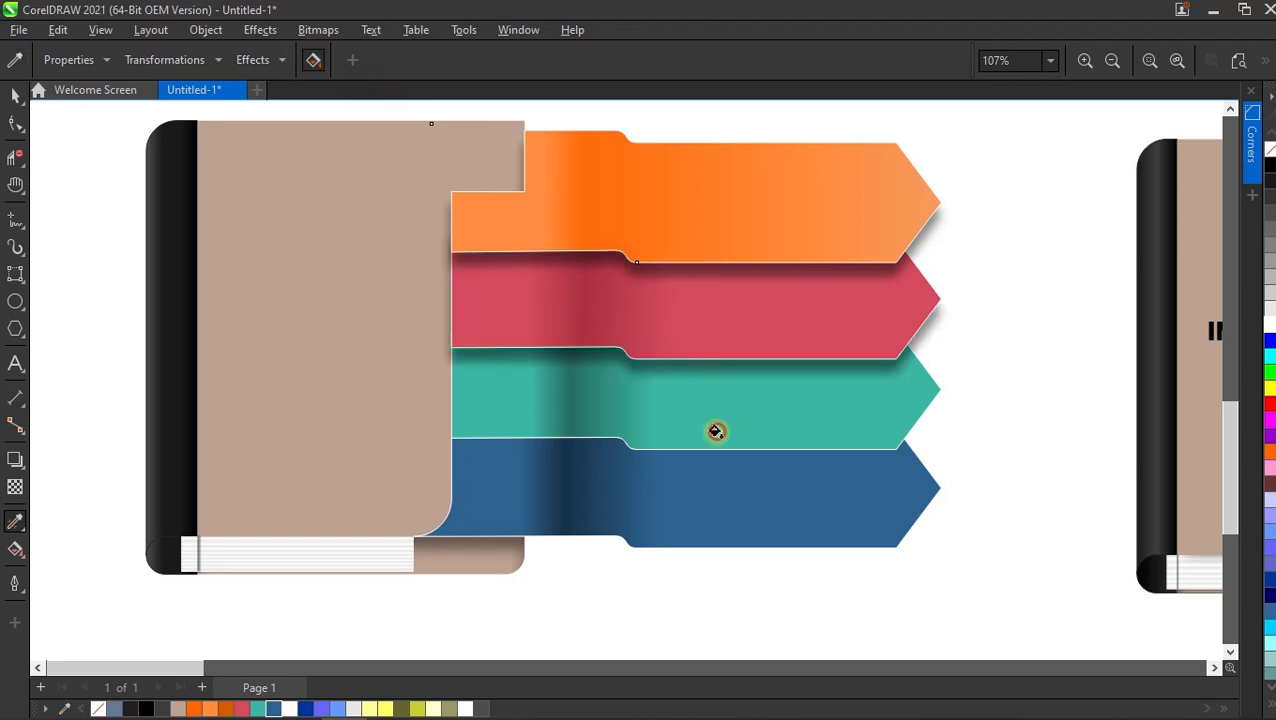
left_click(716, 431)
left_click(738, 518)
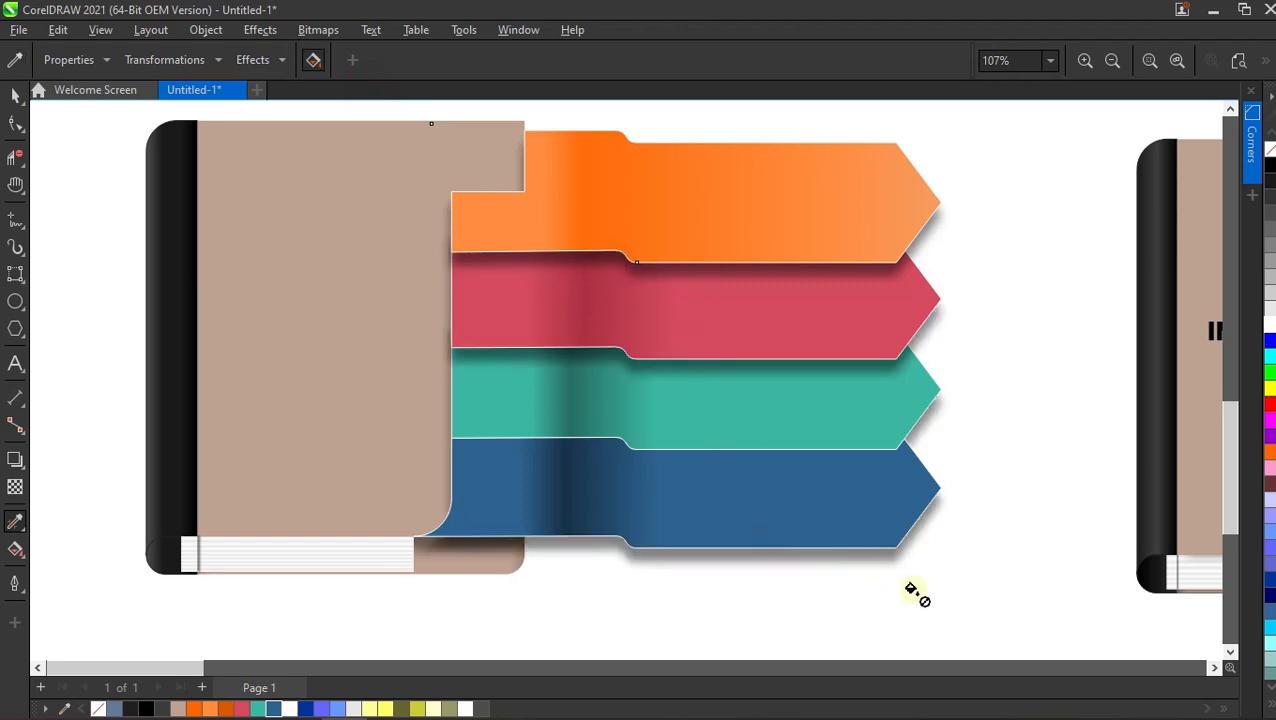
key("space")
left_click(930, 557)
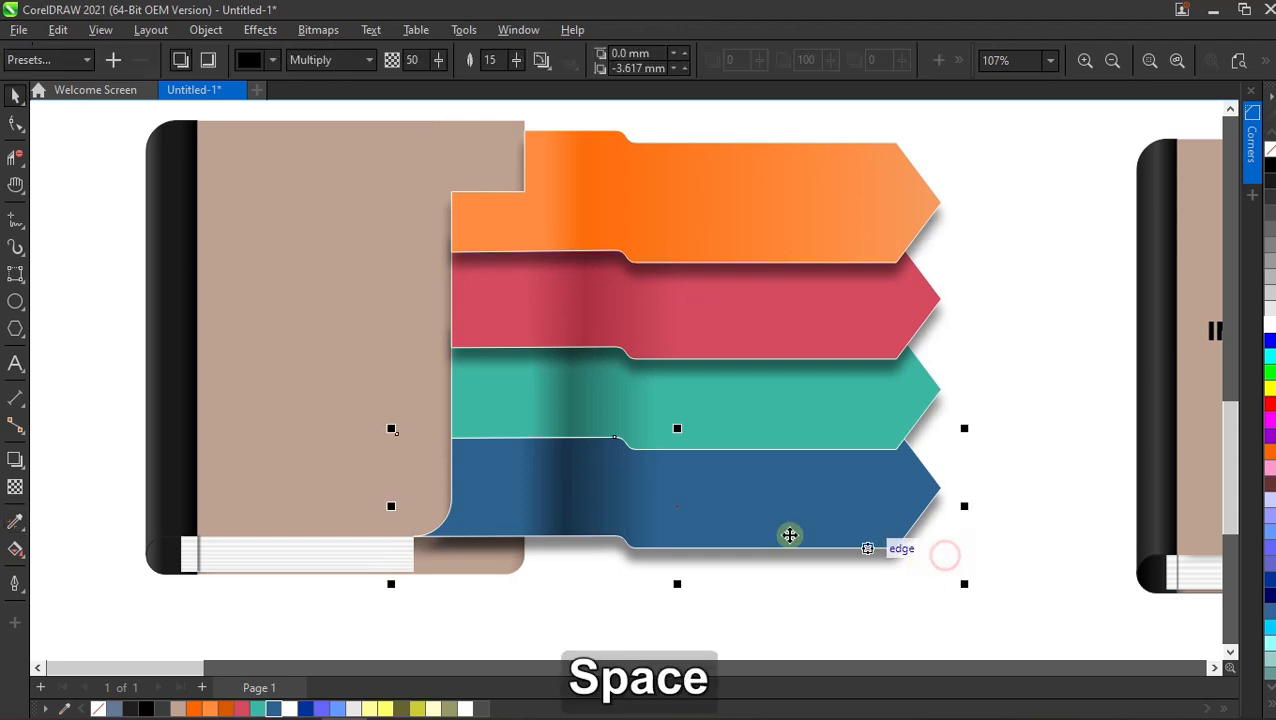
left_click(867, 620)
Bring the teal ribbon to the front so its shadow falls on the blue ribbon.
left_click(769, 420)
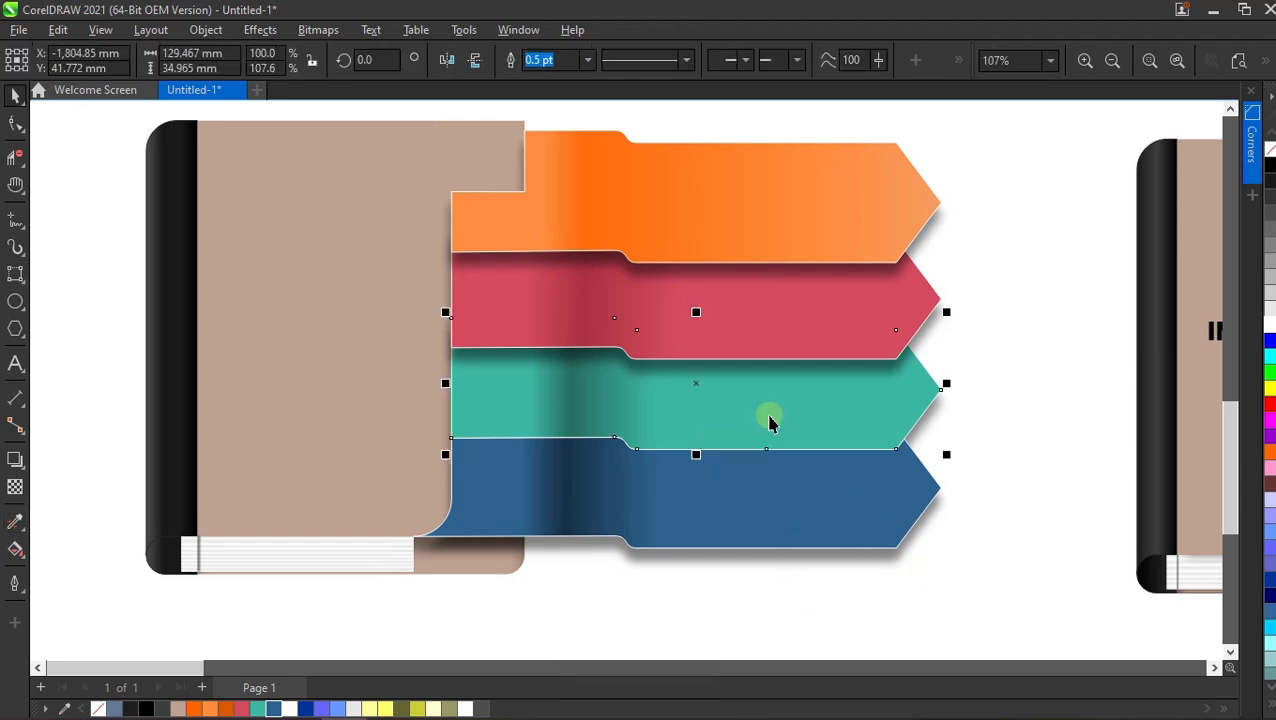
left_click(15, 459)
key("shift+Page_Up")
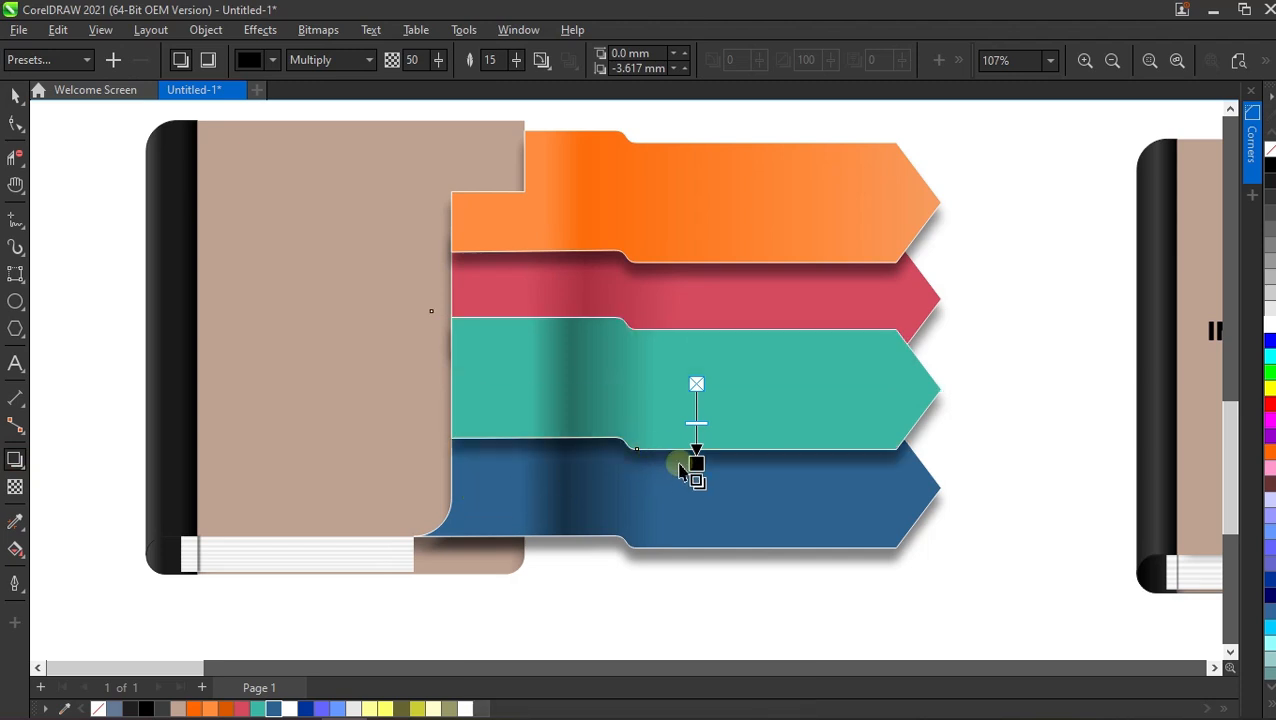
key("ctrl")
key("ctrl")
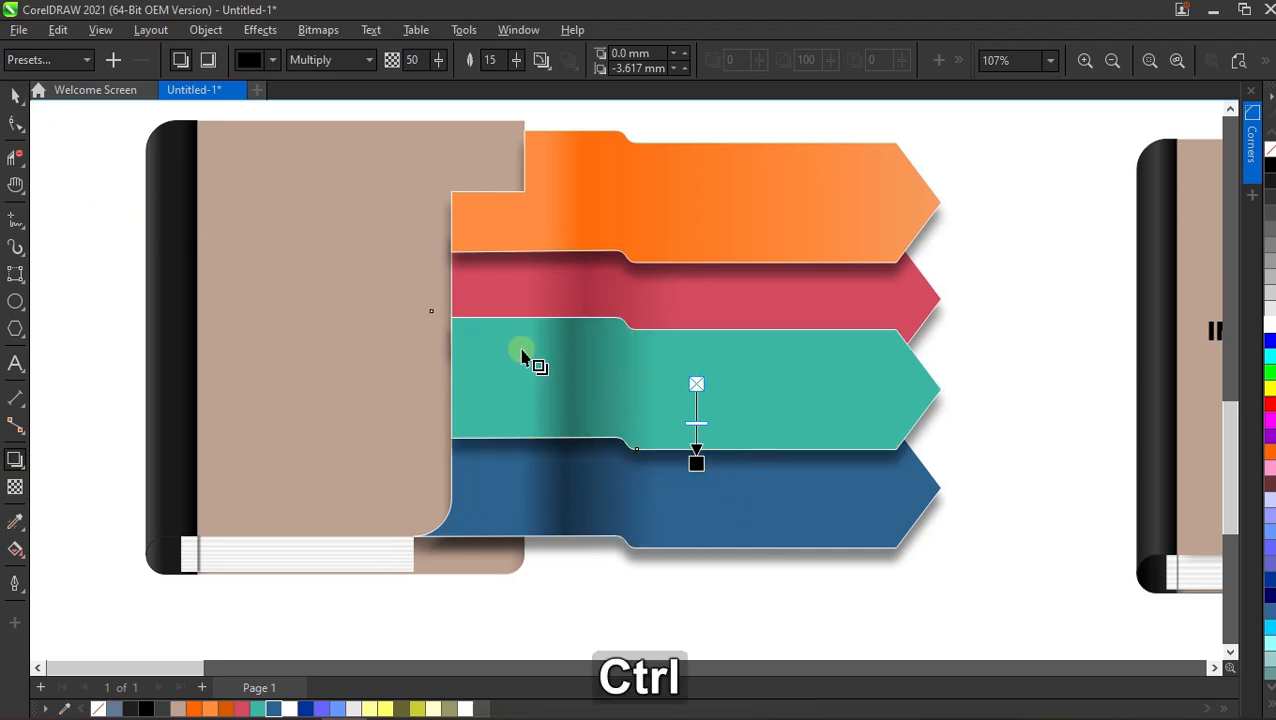
Restack the upper ribbons so crimson lies in front of teal and orange lies in front of crimson.
left_click(18, 97)
left_click(517, 268)
key("shift+Page_Up")
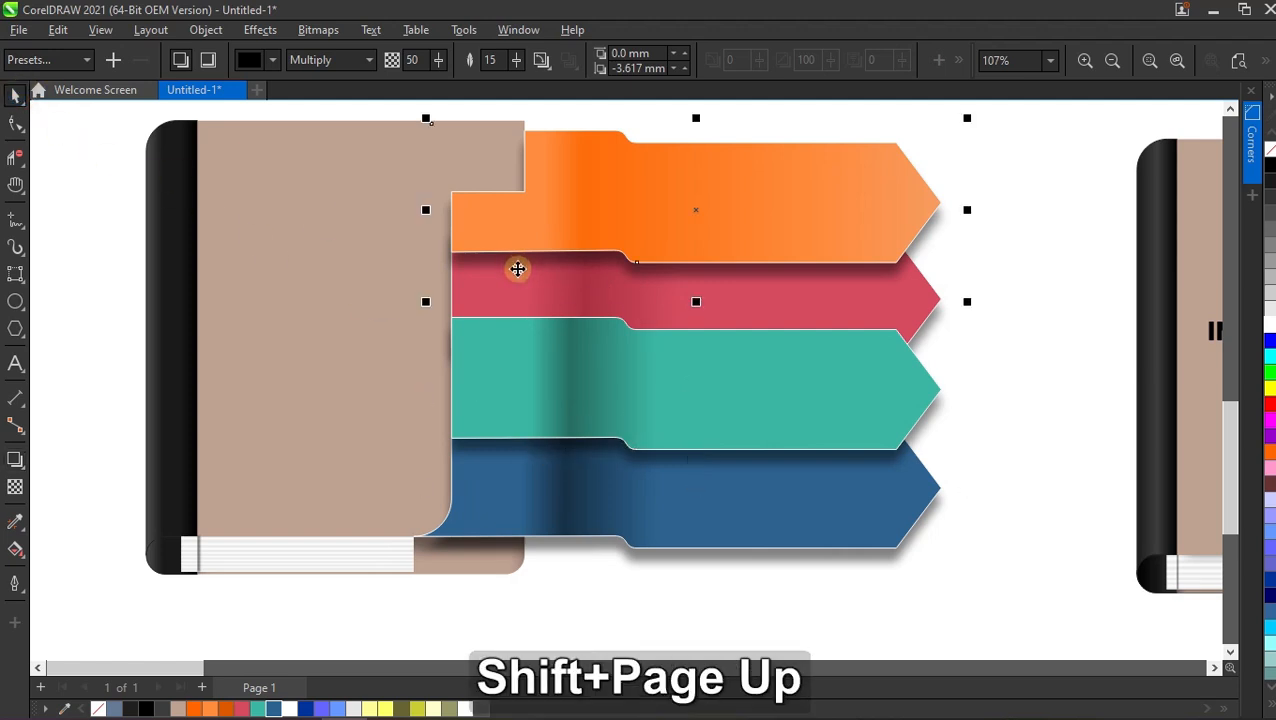
left_click(1037, 257)
left_click(935, 305)
key("shift")
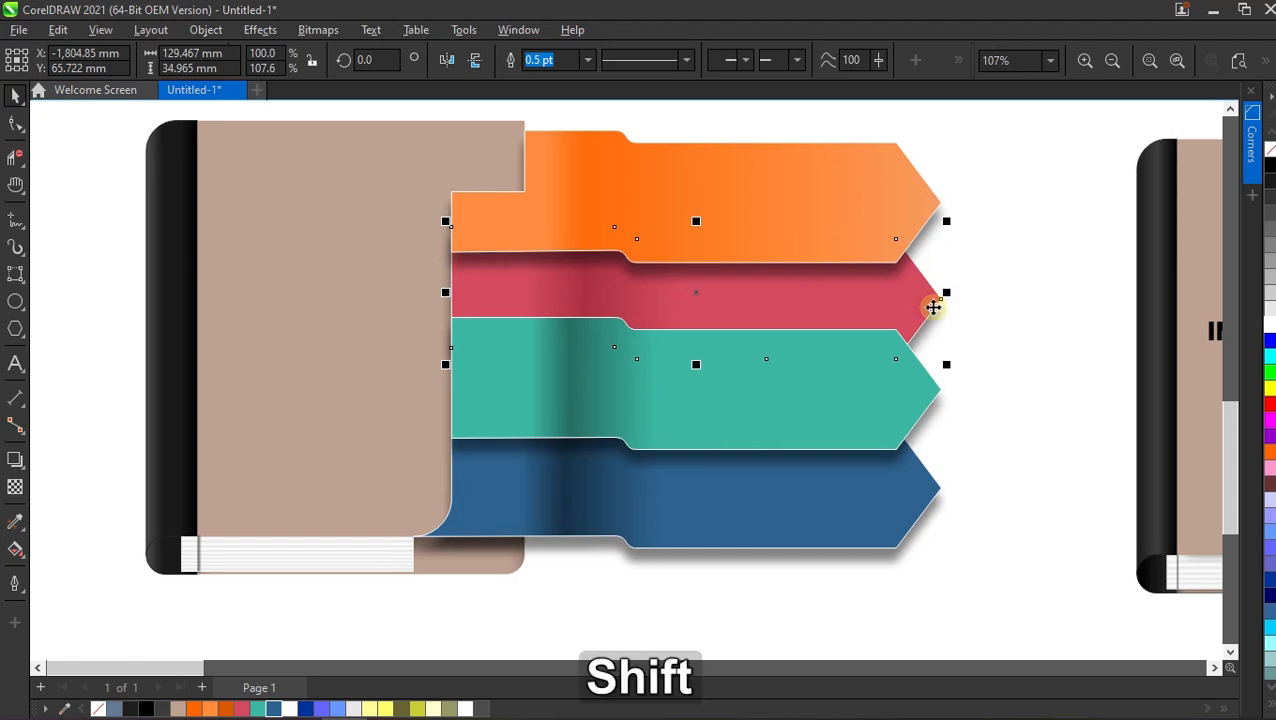
key("shift+Page_Up")
left_click(991, 273)
left_click(844, 215)
key("shift+Page_Up")
left_click(1013, 302)
Bring the beige book cover in front of all the ribbons.
scroll(644, 461, "down", 2)
scroll(706, 404, "up", 3)
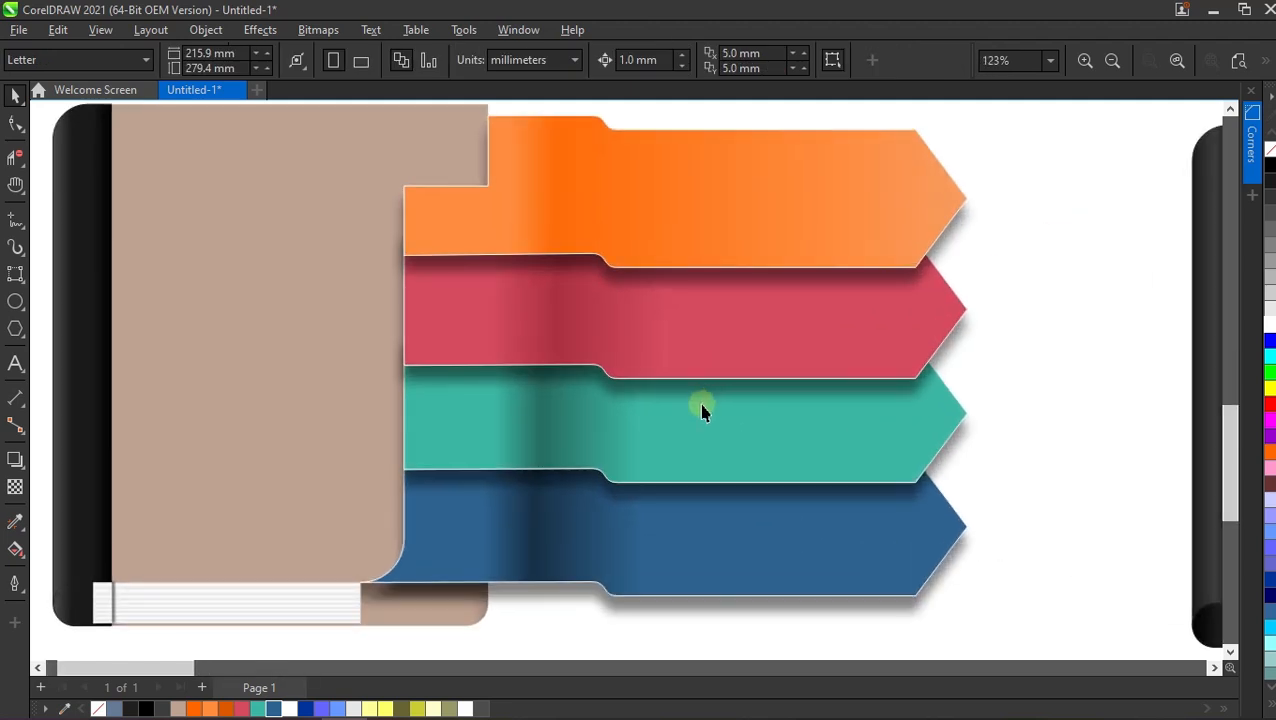
scroll(692, 430, "down", 1)
left_click(410, 295)
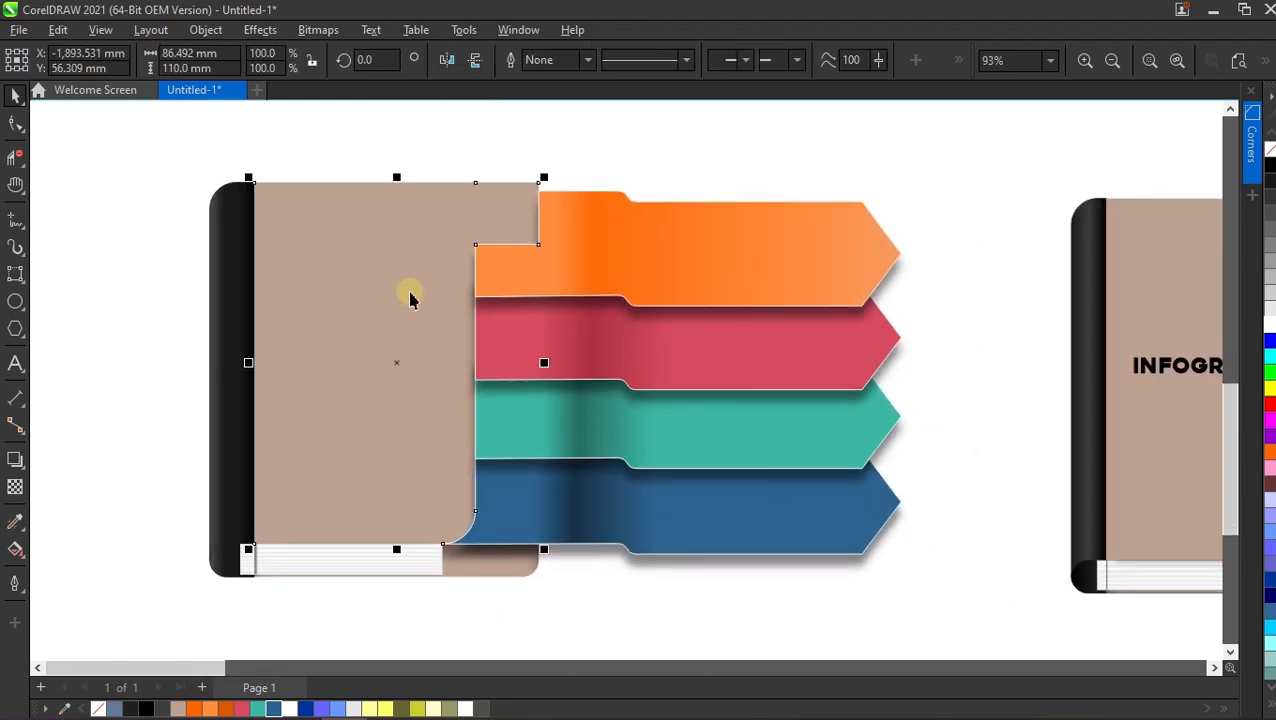
key("shift+Page_Up")
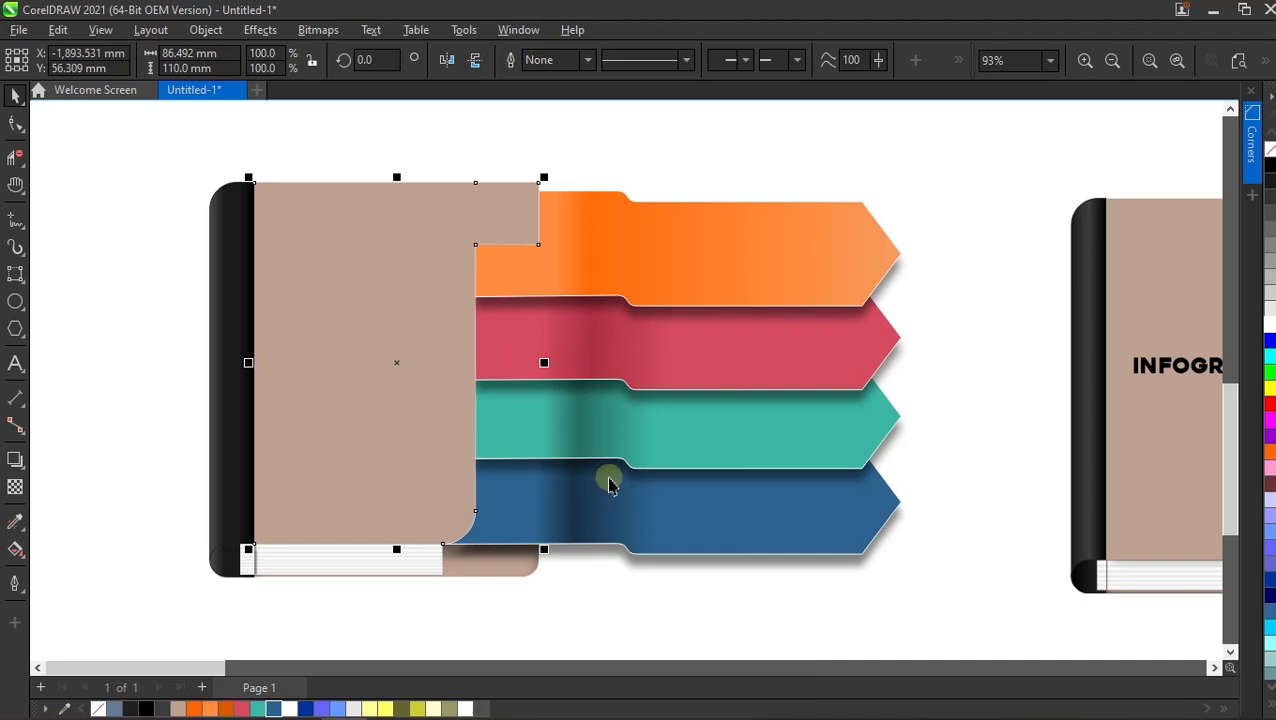
Compare the shadowed ribbons and book with the reference infographic beside them.
left_click(600, 567)
scroll(595, 569, "down", 3)
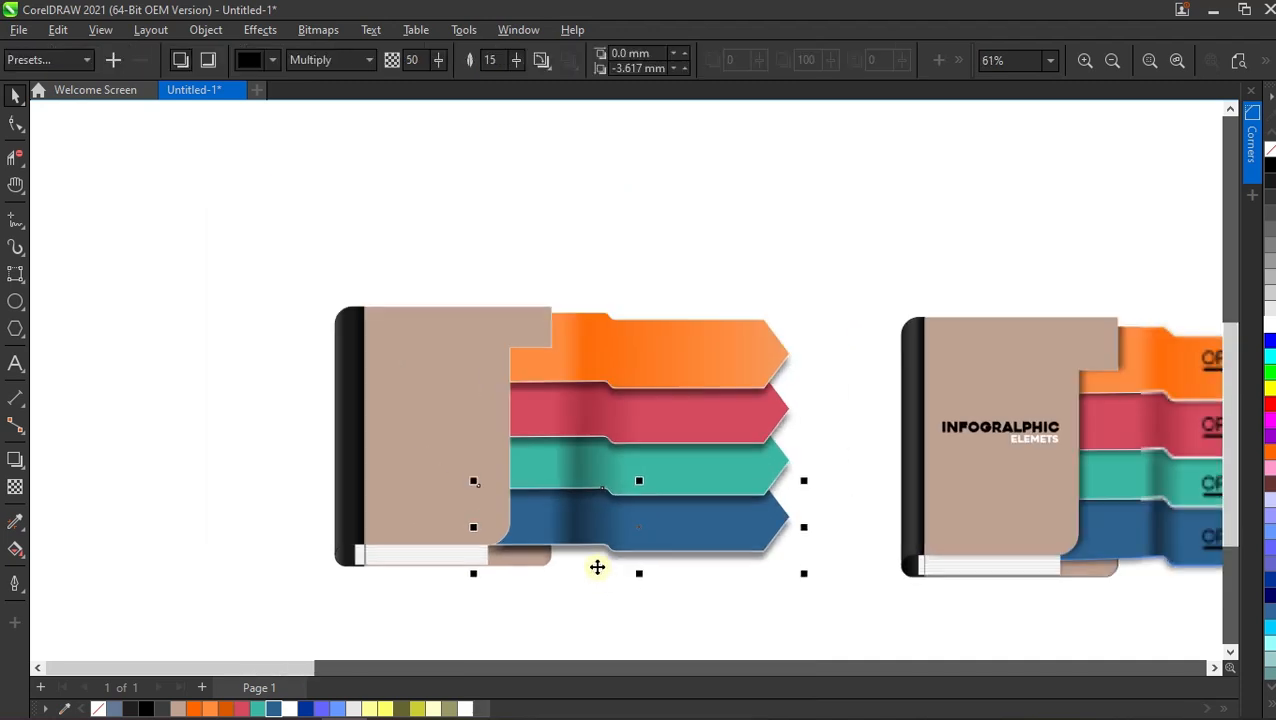
scroll(641, 594, "down", 1)
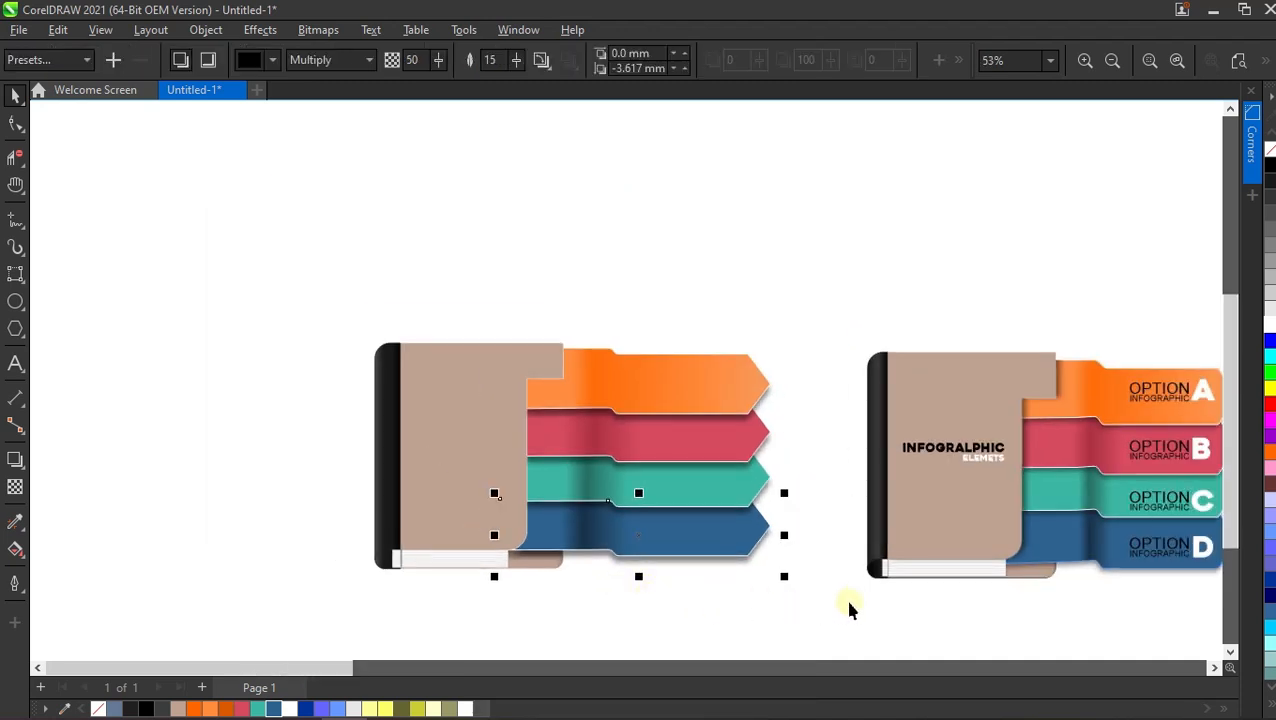
scroll(731, 564, "up", 1)
left_click(800, 398)
scroll(557, 294, "down", 1)
left_click_drag(285, 255, 794, 582)
scroll(585, 505, "up", 1)
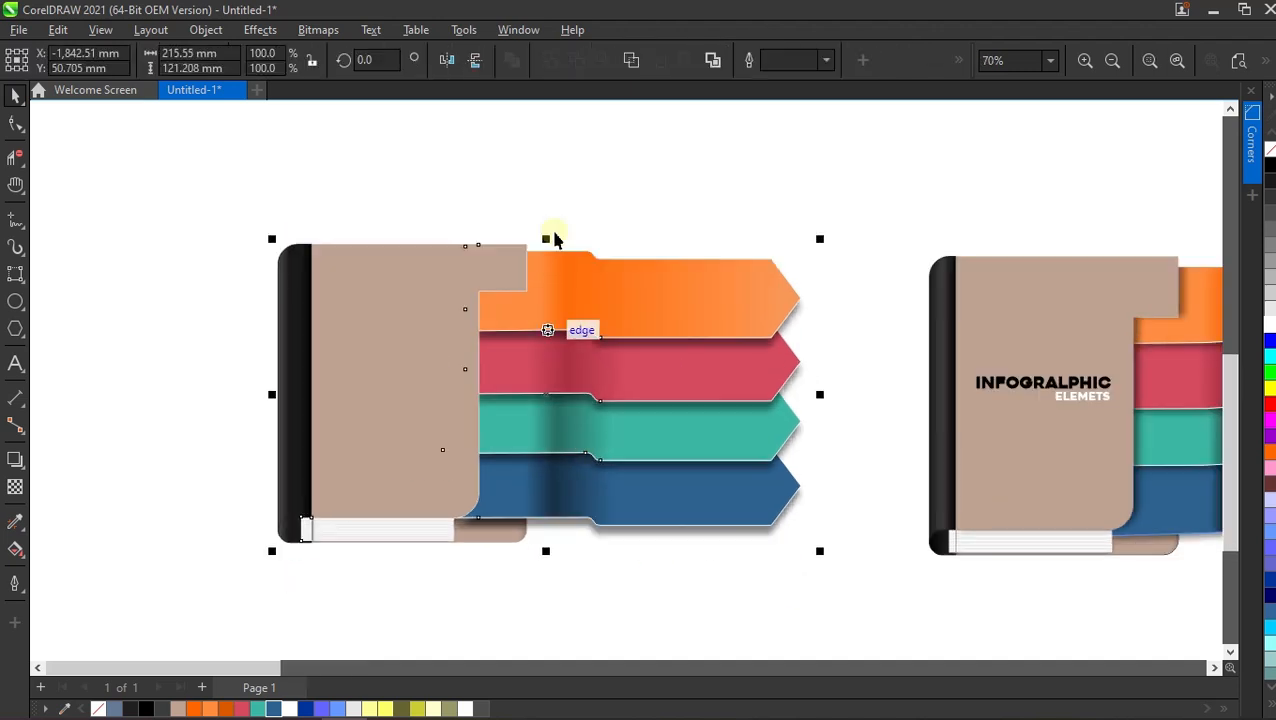
Add a drop shadow to the beige cover, offset horizontally about 3.6 mm toward the ribbons, with opacity 50 and feathering 15.
left_click(305, 318)
left_click(357, 345)
left_click(18, 462)
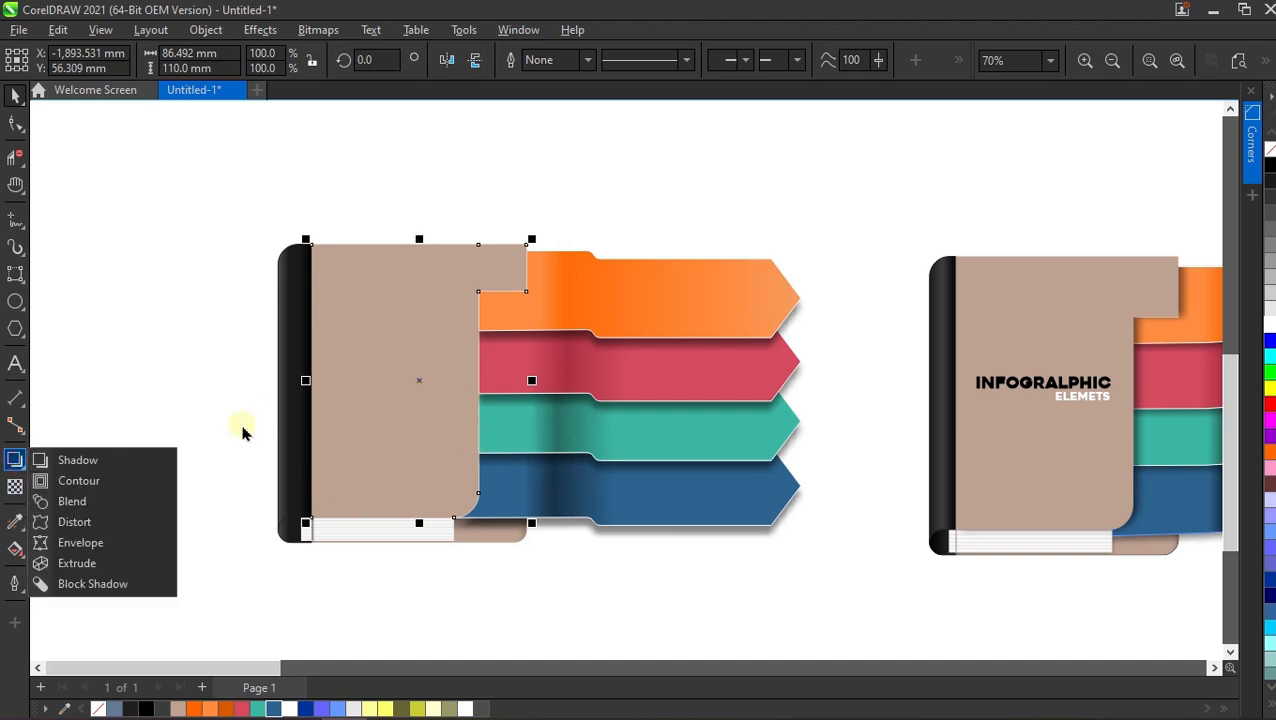
left_click(78, 460)
left_click_drag(385, 400, 535, 382)
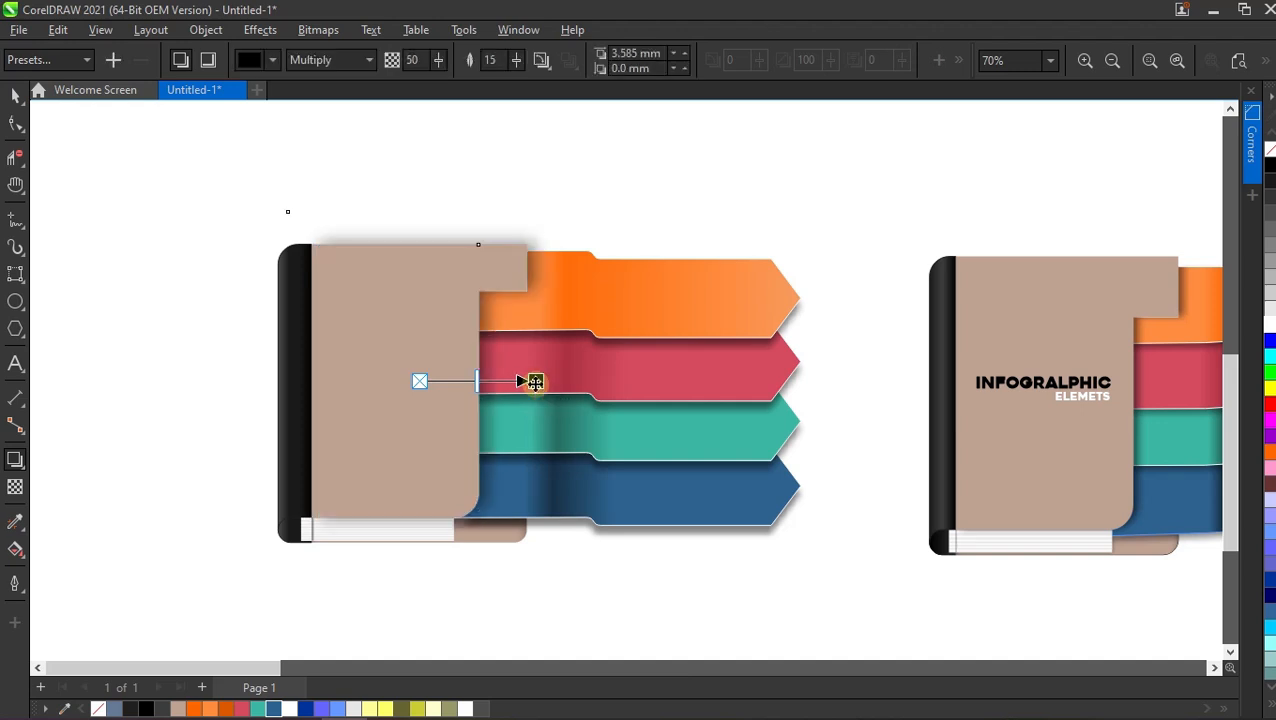
Break the cover's drop shadow apart so it becomes a separate object.
left_click(16, 97)
left_click(286, 212)
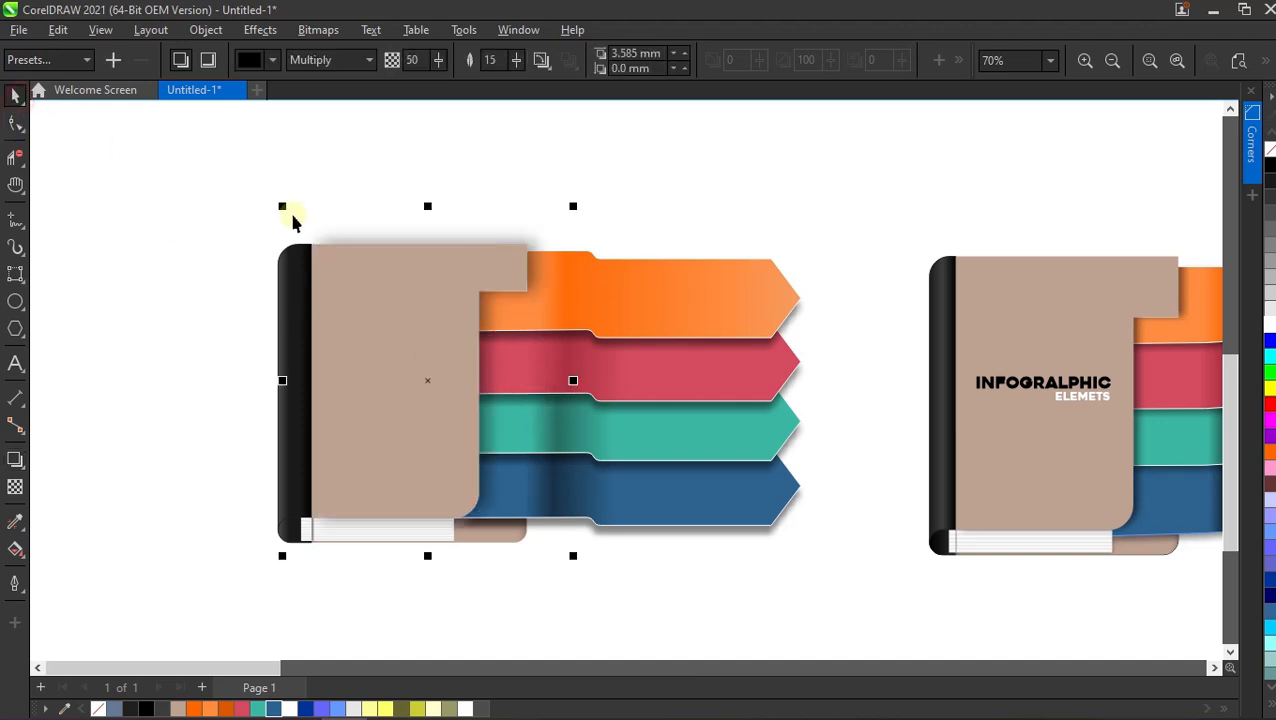
left_click(152, 32)
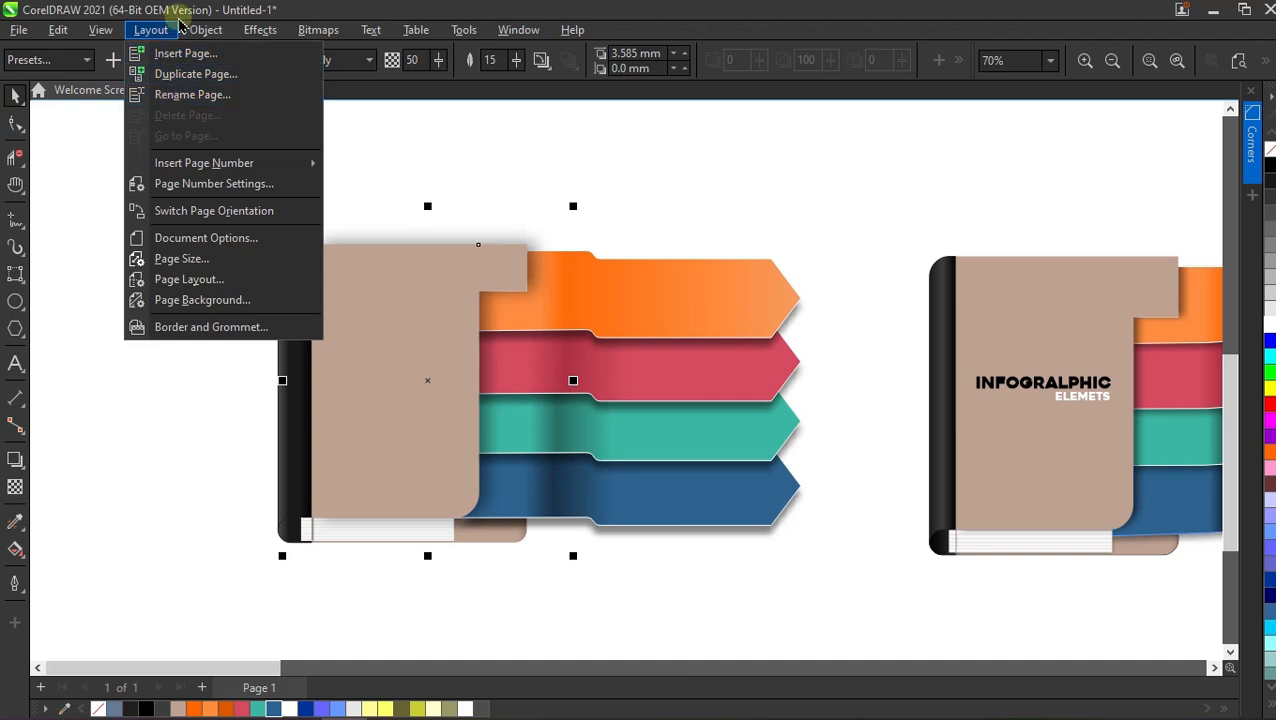
mouse_move(205, 35)
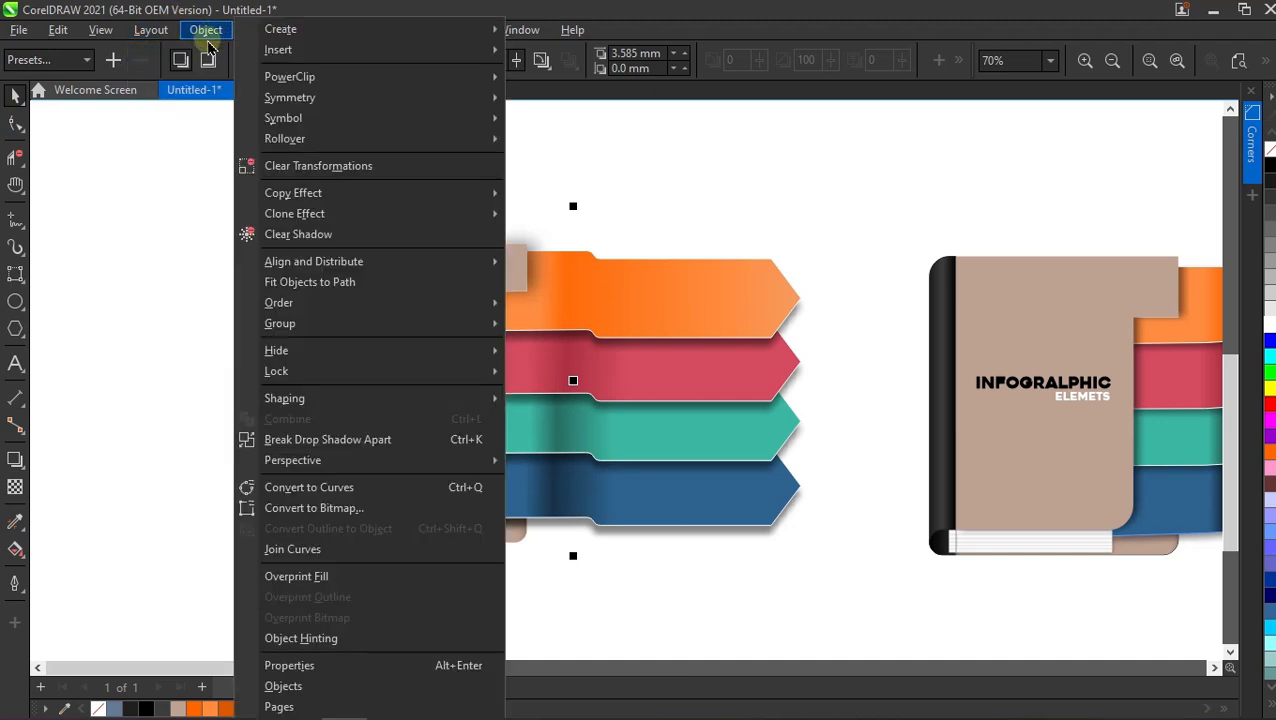
left_click(338, 441)
Convert the separated cover shadow to curves and lower its top edge below the cover's top, trimming the shadow above the book.
left_click(14, 124)
scroll(312, 262, "up", 1)
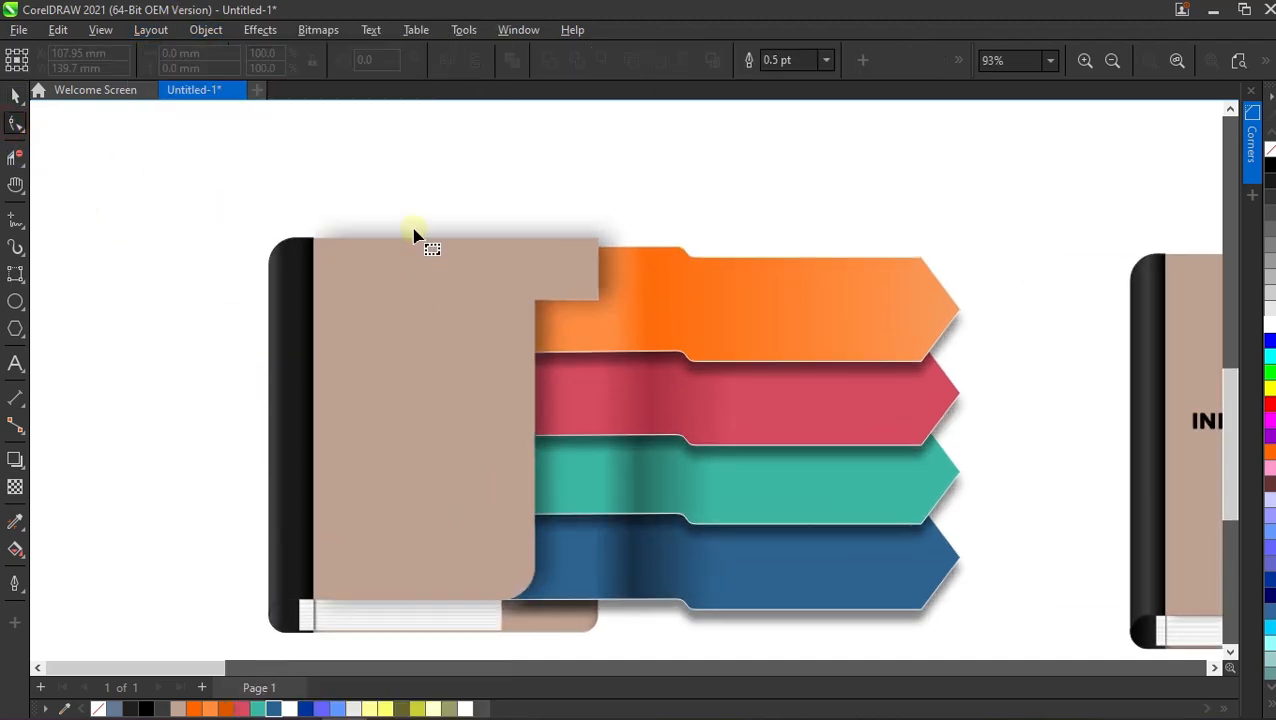
left_click(414, 232)
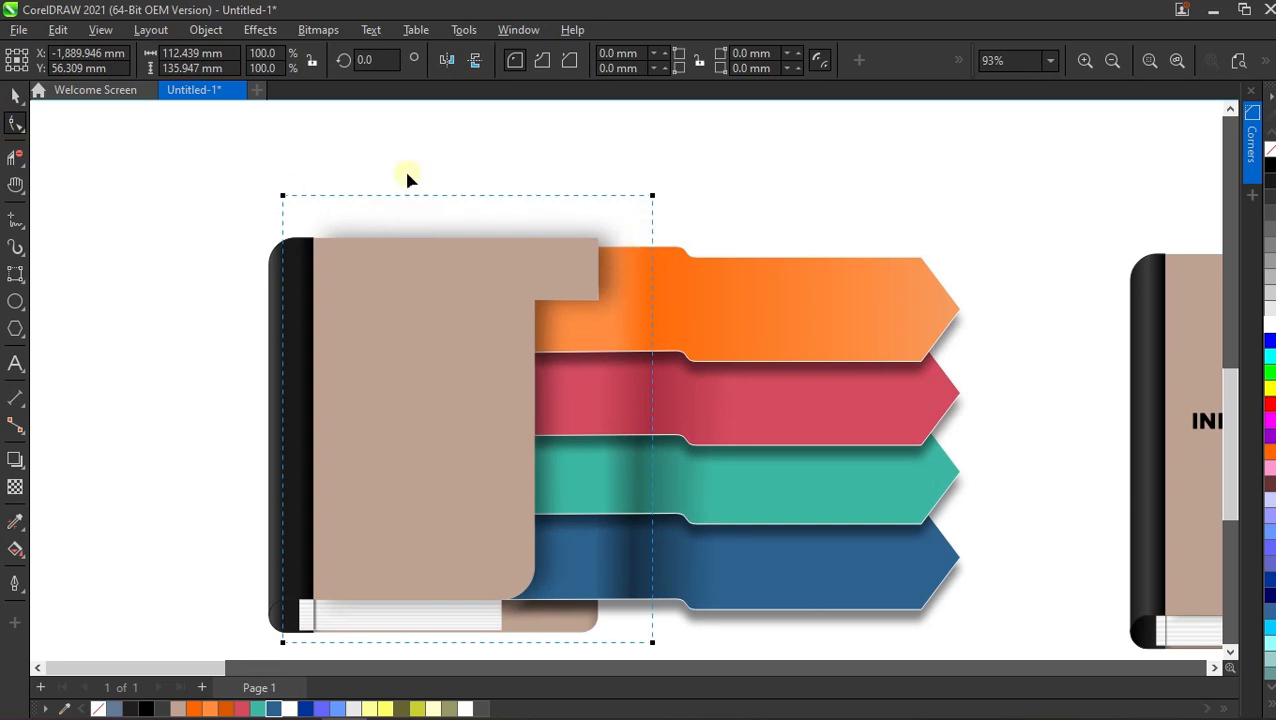
key("ctrl+q")
left_click_drag(605, 235, 650, 248)
scroll(640, 230, "down", 4)
scroll(661, 390, "up", 3)
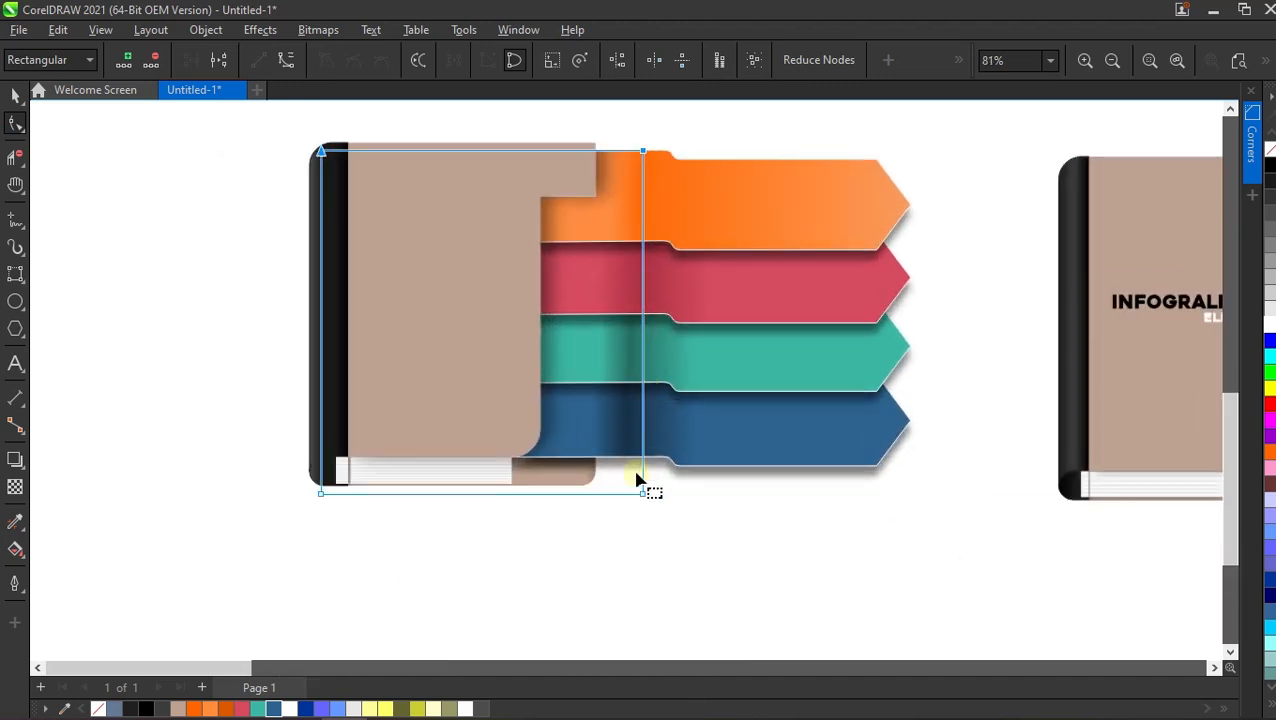
Raise both lower corner nodes of the cover's shadow to the blue ribbon's bottom edge, trimming the shadow beneath the book.
left_click_drag(643, 495, 642, 471)
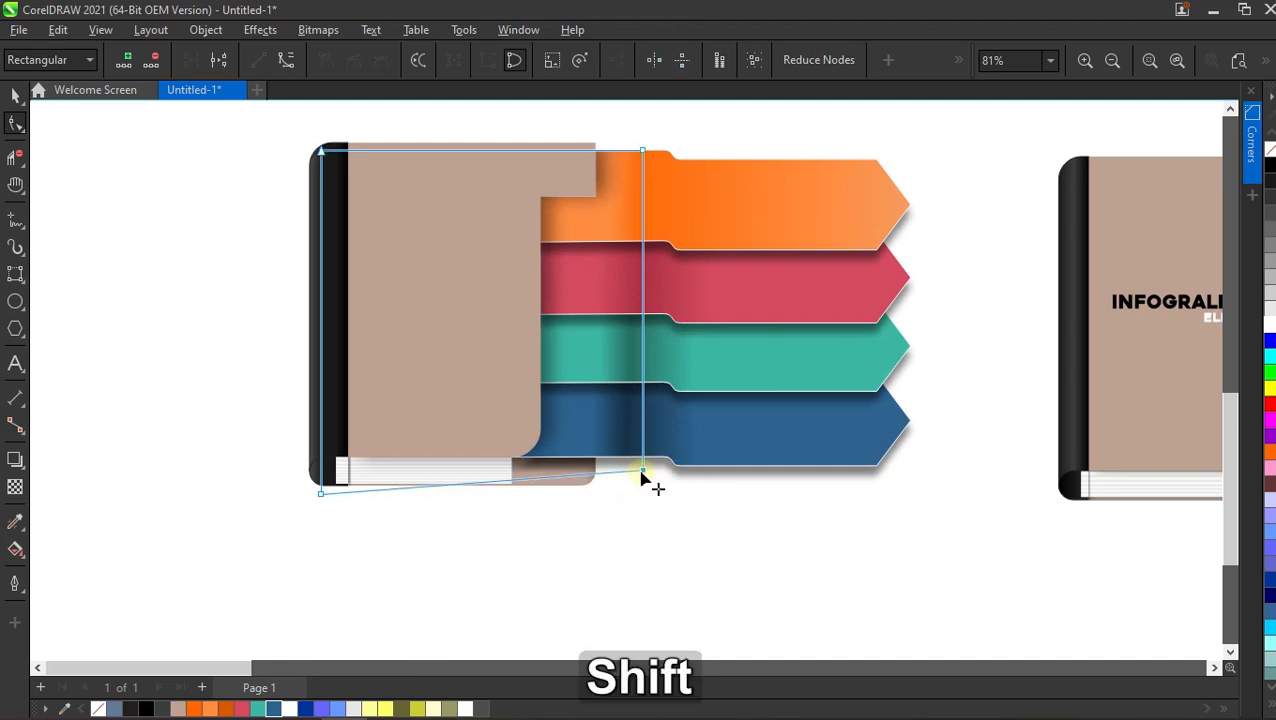
key("ctrl+z")
left_click_drag(174, 425, 672, 568)
left_click_drag(641, 496, 645, 475)
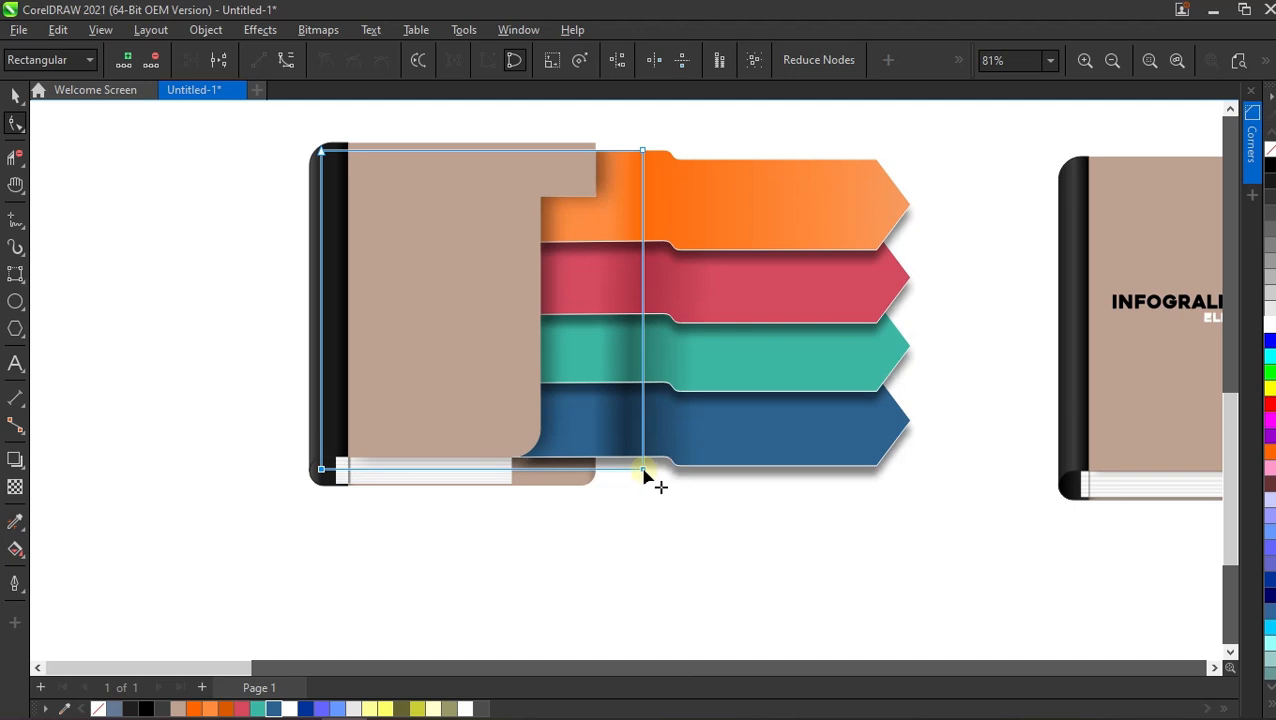
left_click(15, 93)
left_click(177, 219)
Group all parts of the recreated book and ribbons, and move the group closer to the reference infographic.
scroll(464, 427, "down", 2)
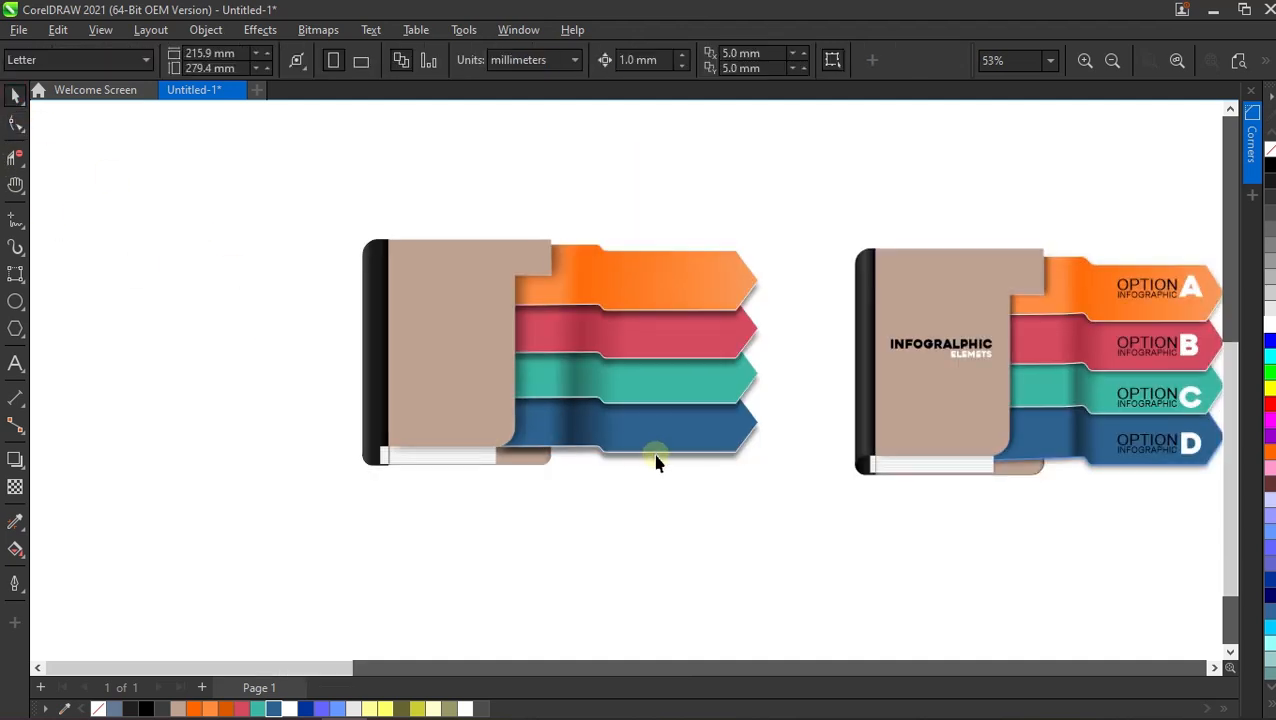
scroll(670, 460, "up", 1)
scroll(617, 319, "up", 2)
scroll(620, 390, "down", 3)
left_click_drag(200, 209, 579, 423)
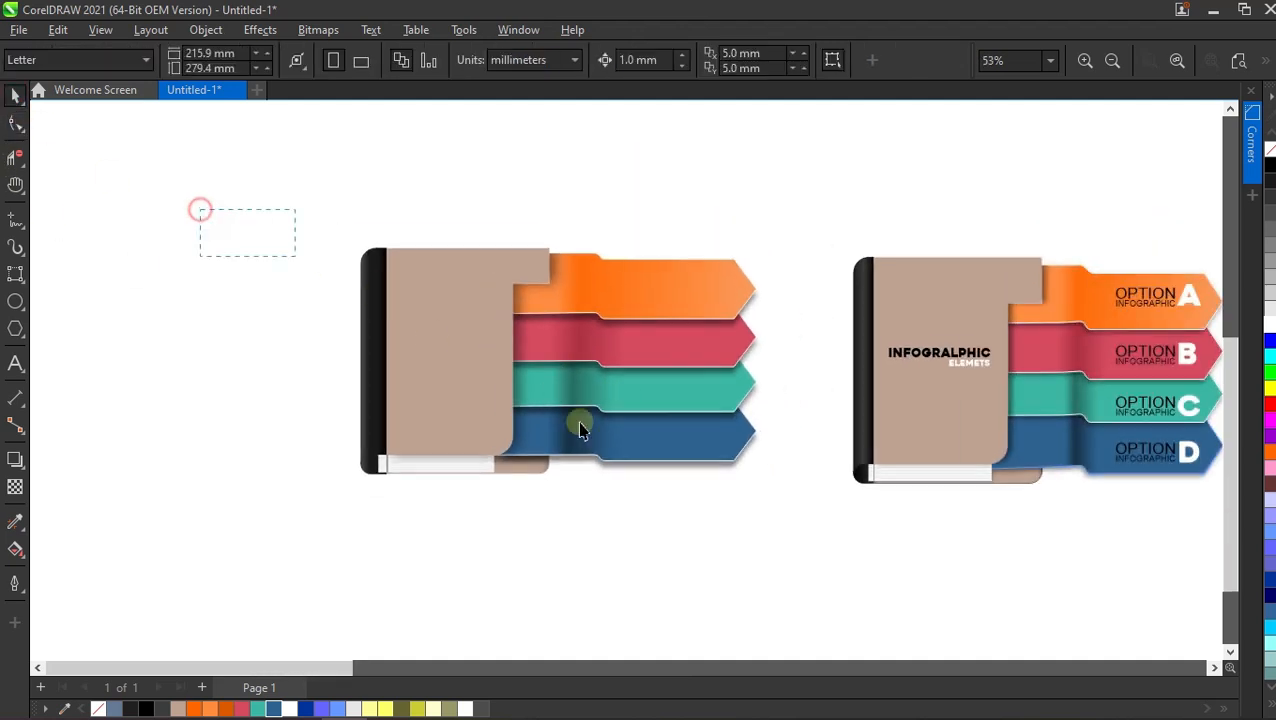
left_click_drag(810, 557, 810, 555)
key("ctrl+g")
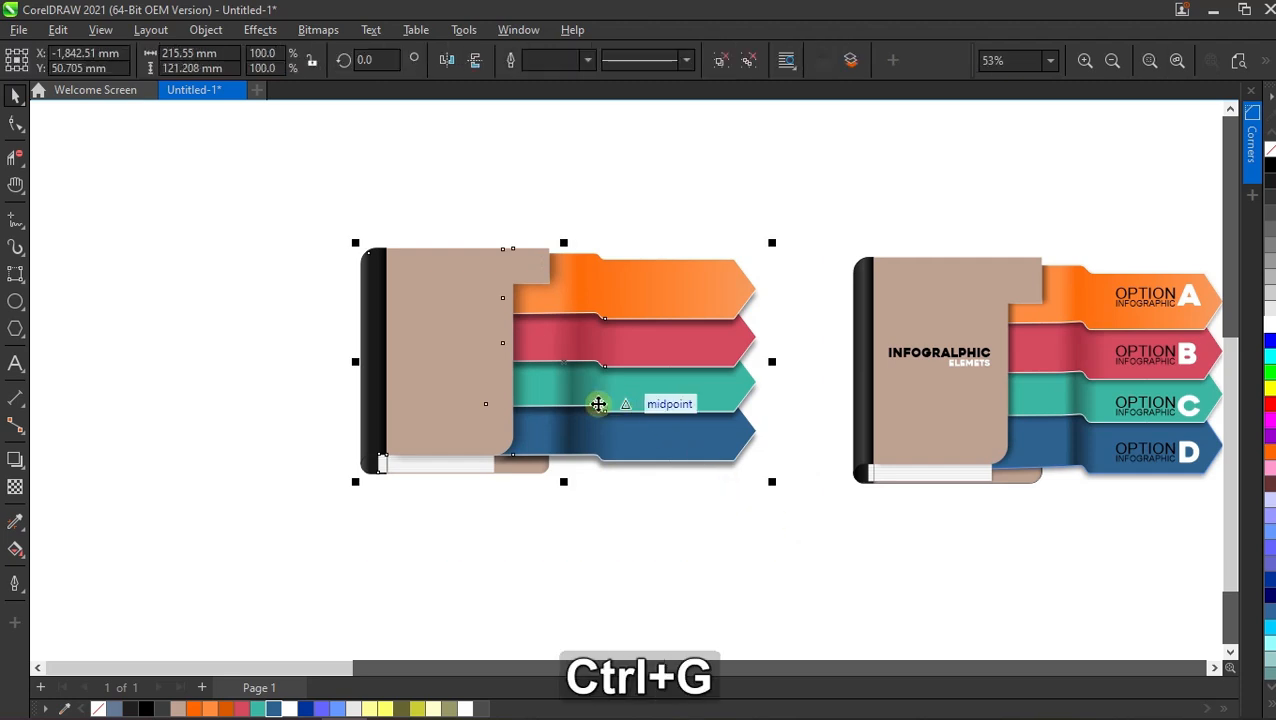
scroll(602, 390, "down", 2)
left_click_drag(602, 390, 649, 386)
Fit both infographics in view and compare them in a full-screen preview with nothing selected.
left_click(960, 282)
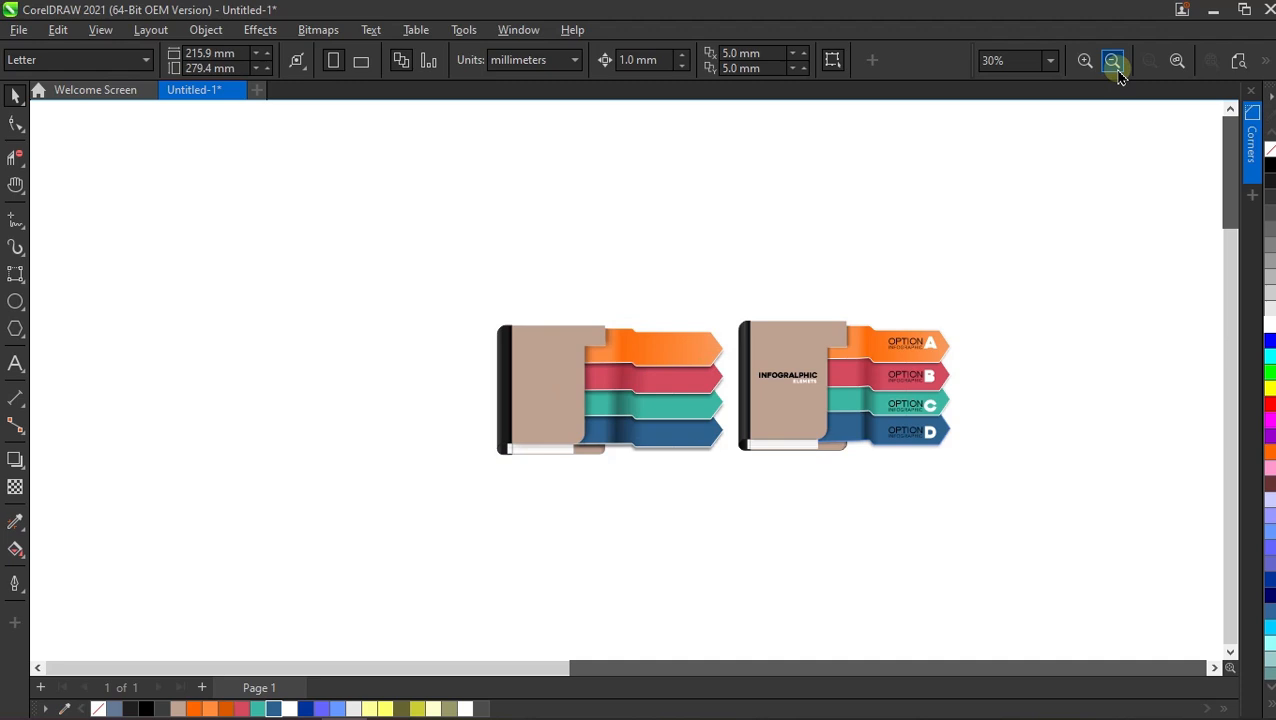
left_click(1178, 61)
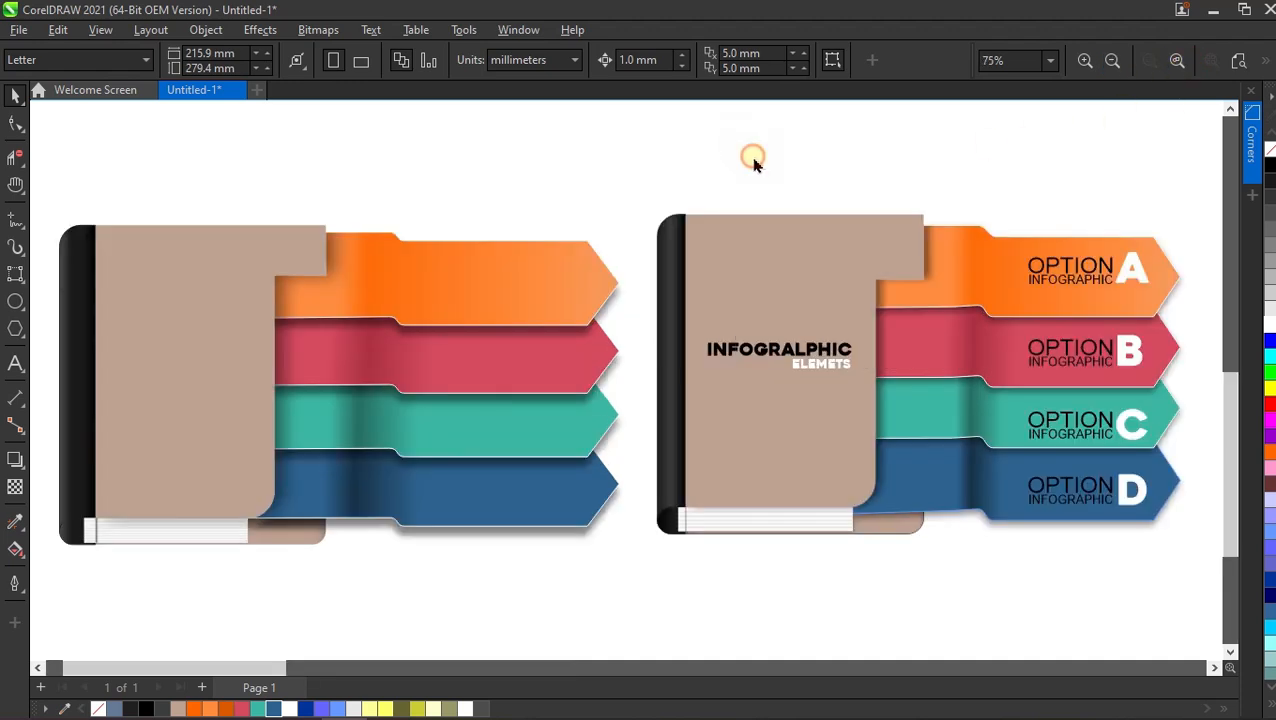
key("F9")
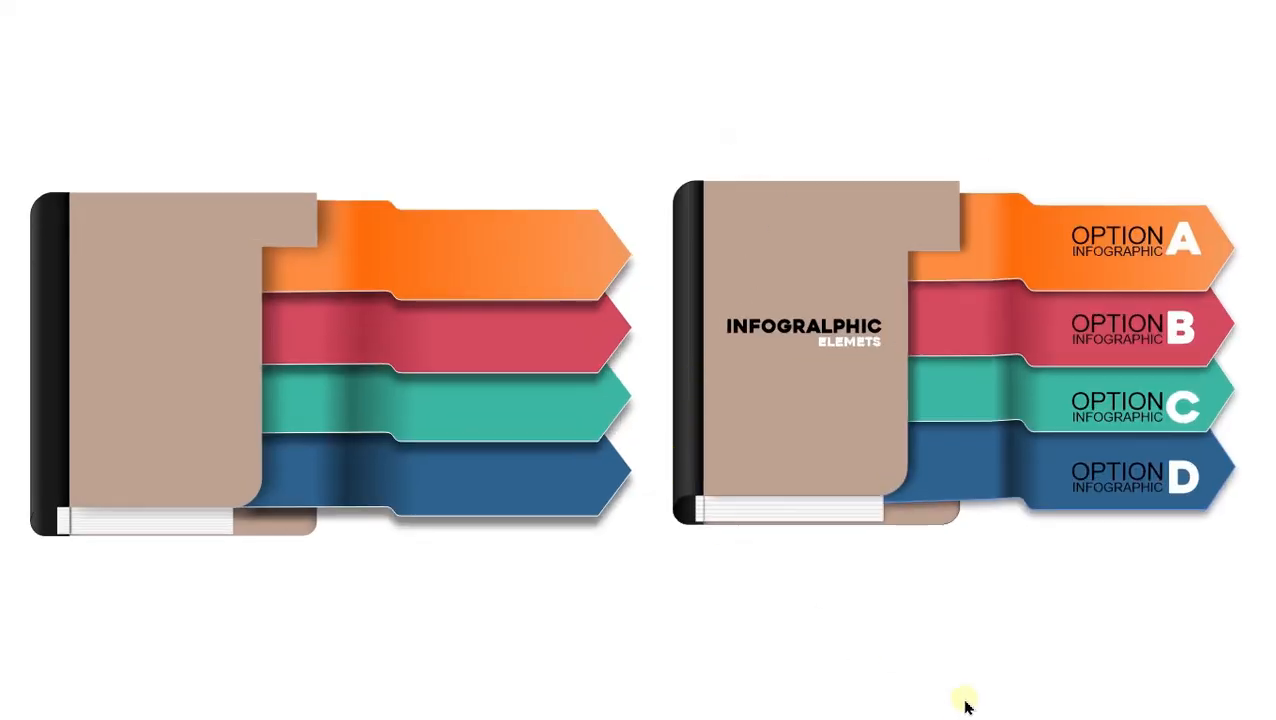